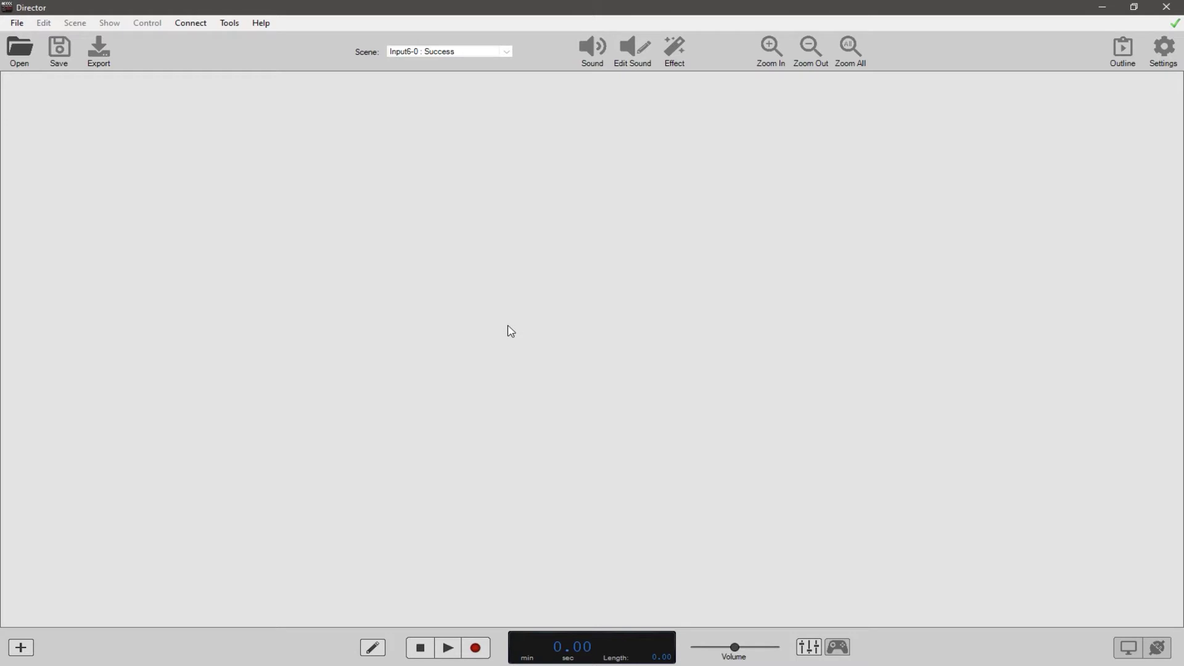
Switch to the browser and look through the Escape Room list on the Director Show Examples page.
{"action": "key", "text": "alt+Tab"}
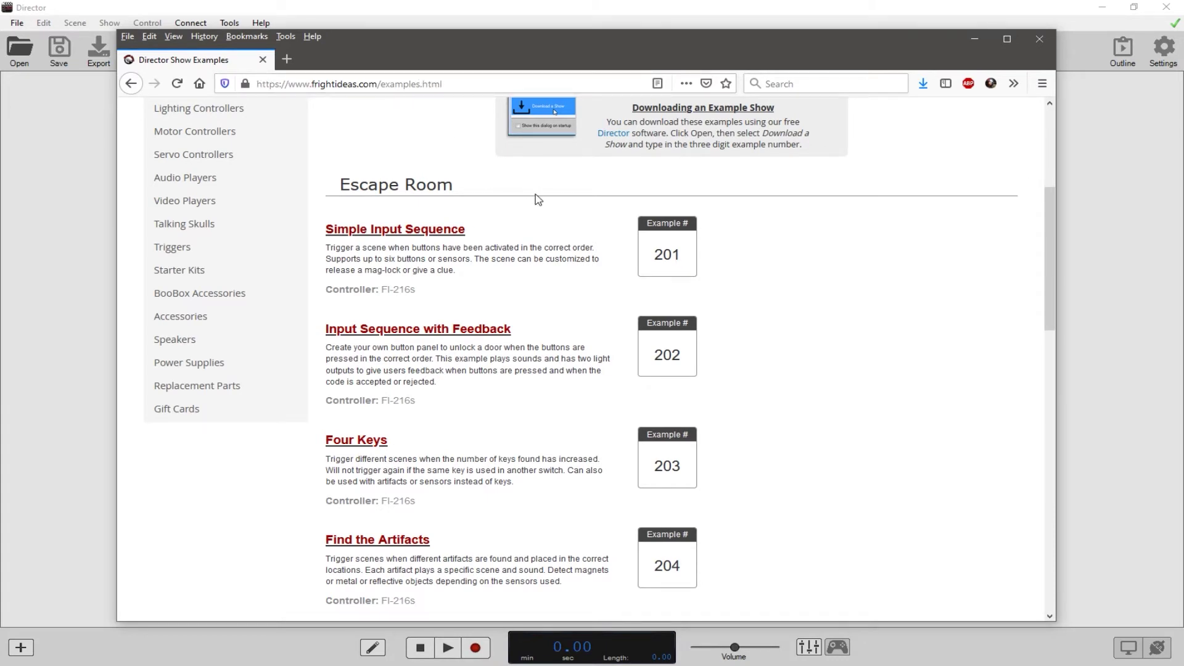
{"action": "scroll", "coordinate": [539, 199], "scroll_direction": "down", "scroll_amount": 3}
{"action": "scroll", "coordinate": [538, 200], "scroll_direction": "down", "scroll_amount": 8}
{"action": "scroll", "coordinate": [538, 199], "scroll_direction": "up", "scroll_amount": 12}
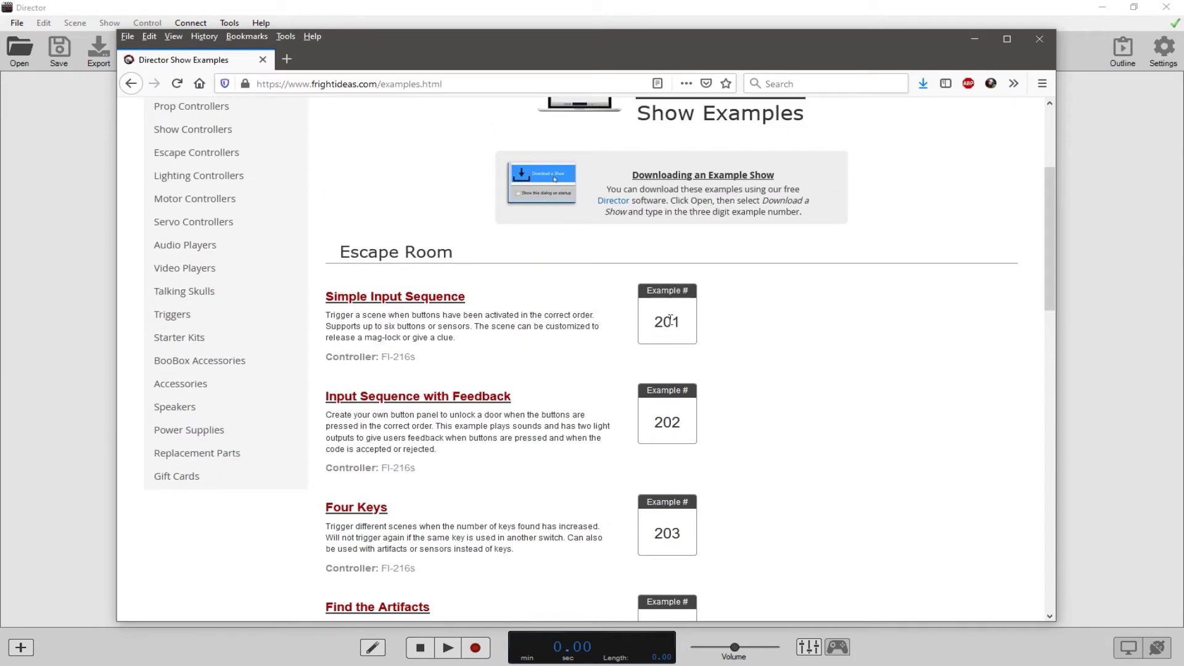
Read the instructions for example 201, Simple Input Sequence, from the summary through inputs and outputs, and close them.
{"action": "left_click", "coordinate": [395, 299]}
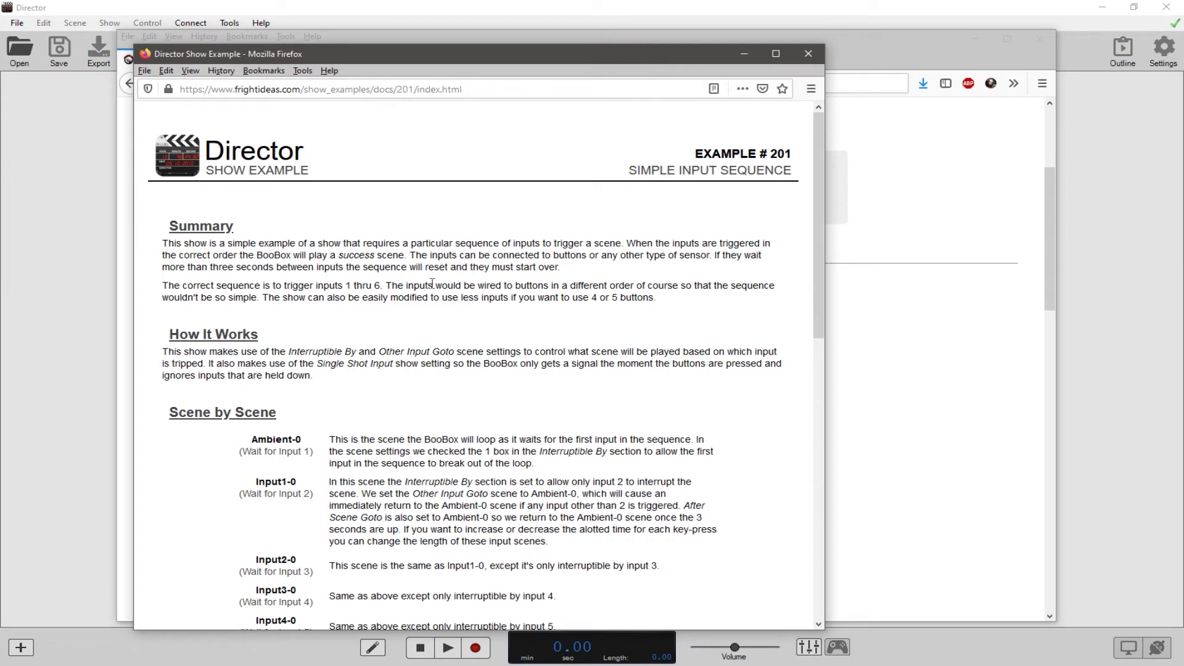
{"action": "scroll", "coordinate": [514, 292], "scroll_direction": "down", "scroll_amount": 5}
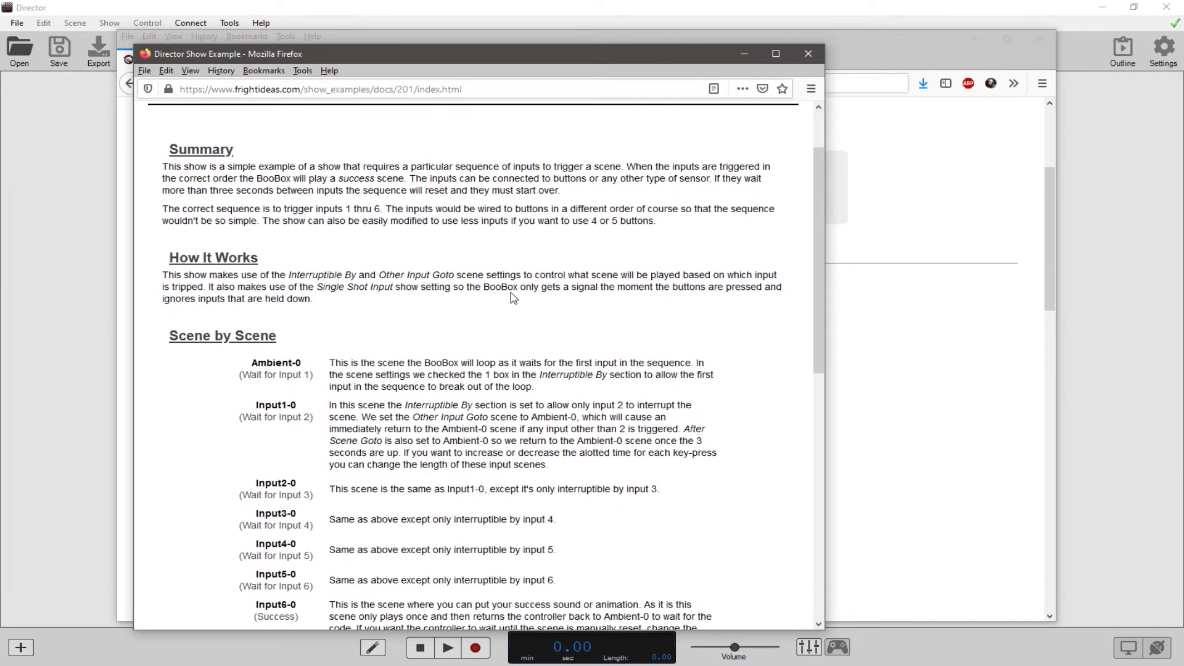
{"action": "scroll", "coordinate": [512, 292], "scroll_direction": "down", "scroll_amount": 7}
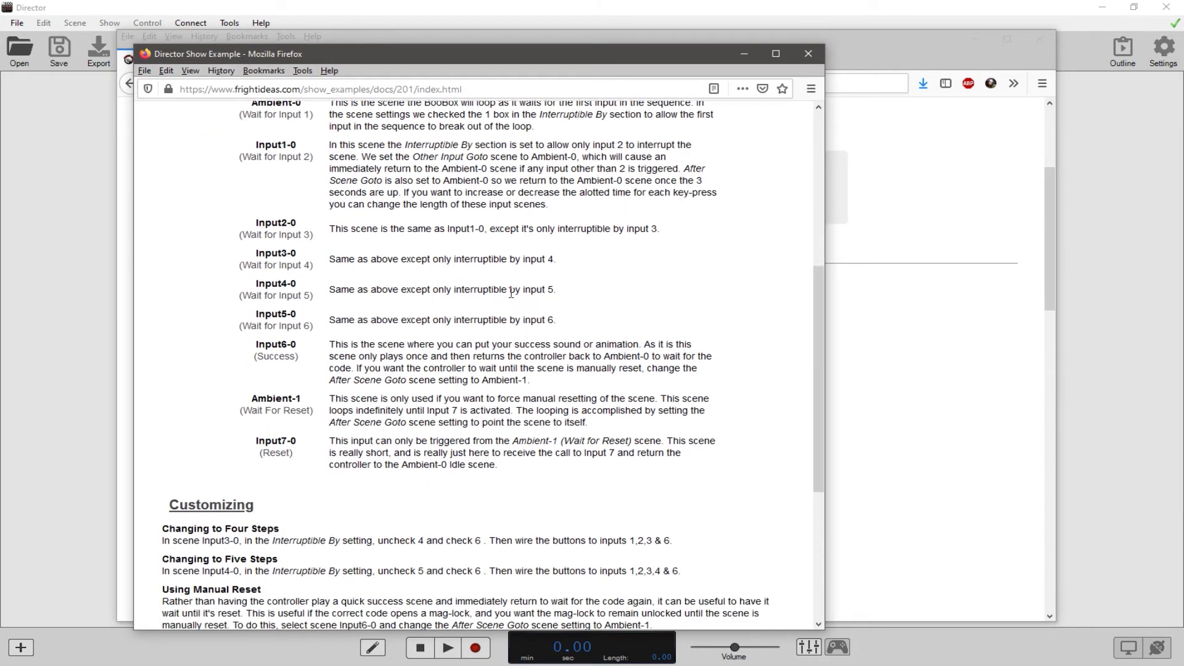
{"action": "scroll", "coordinate": [512, 292], "scroll_direction": "down", "scroll_amount": 3}
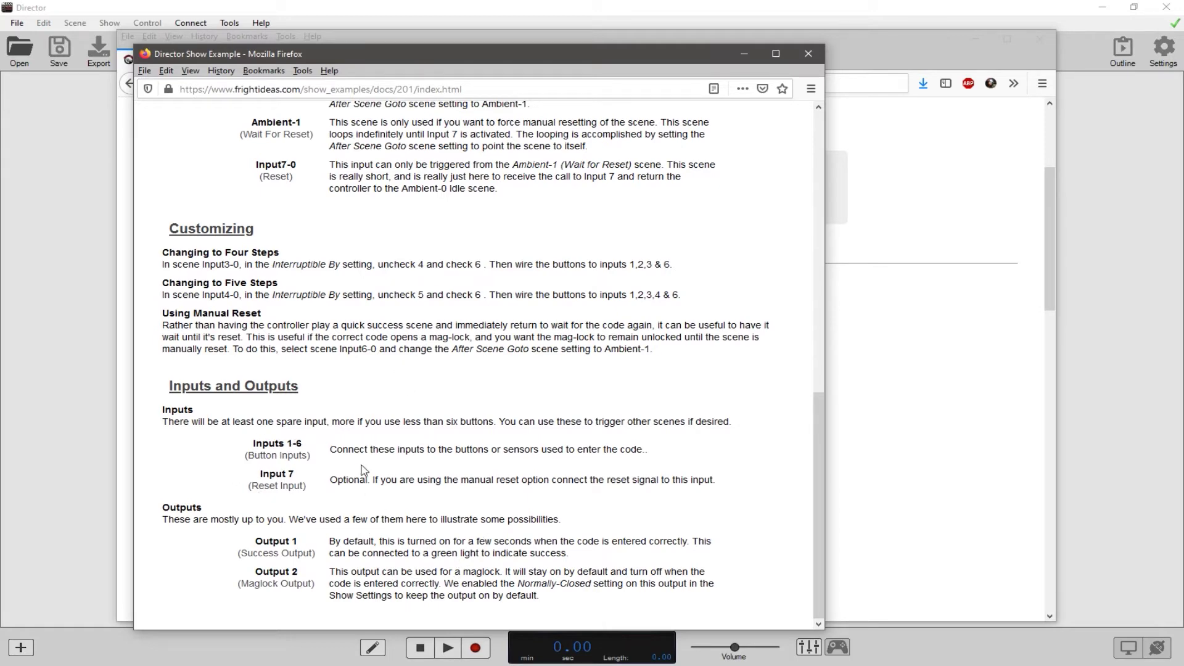
{"action": "scroll", "coordinate": [386, 378], "scroll_direction": "up", "scroll_amount": 8}
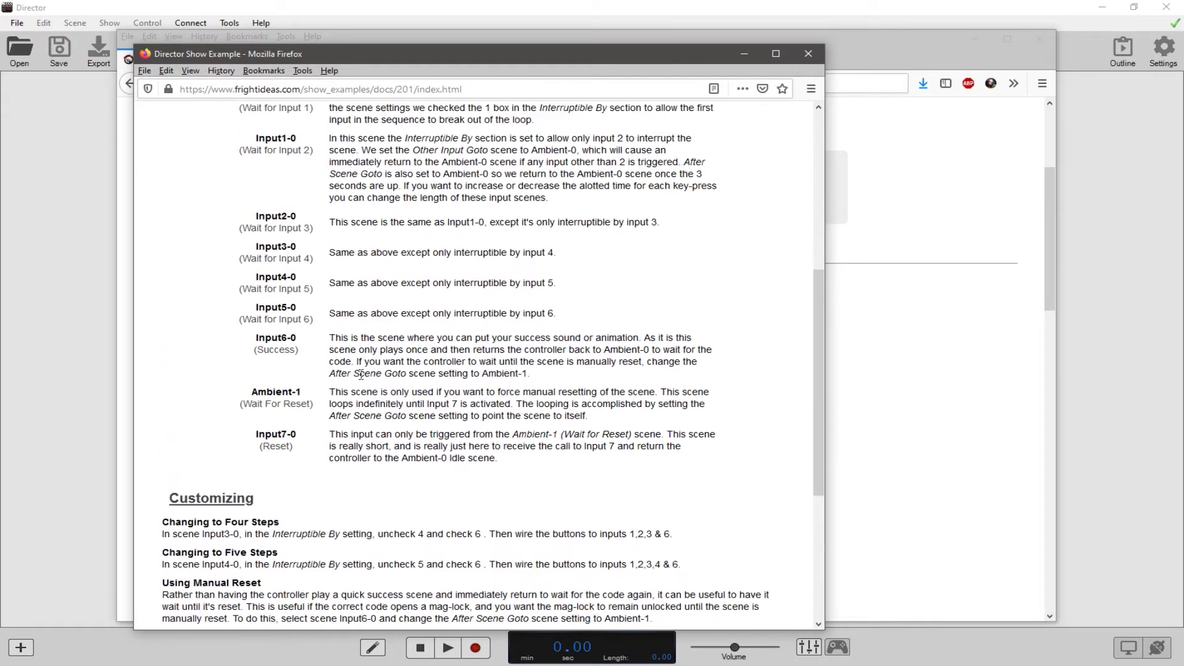
{"action": "scroll", "coordinate": [355, 328], "scroll_direction": "up", "scroll_amount": 10}
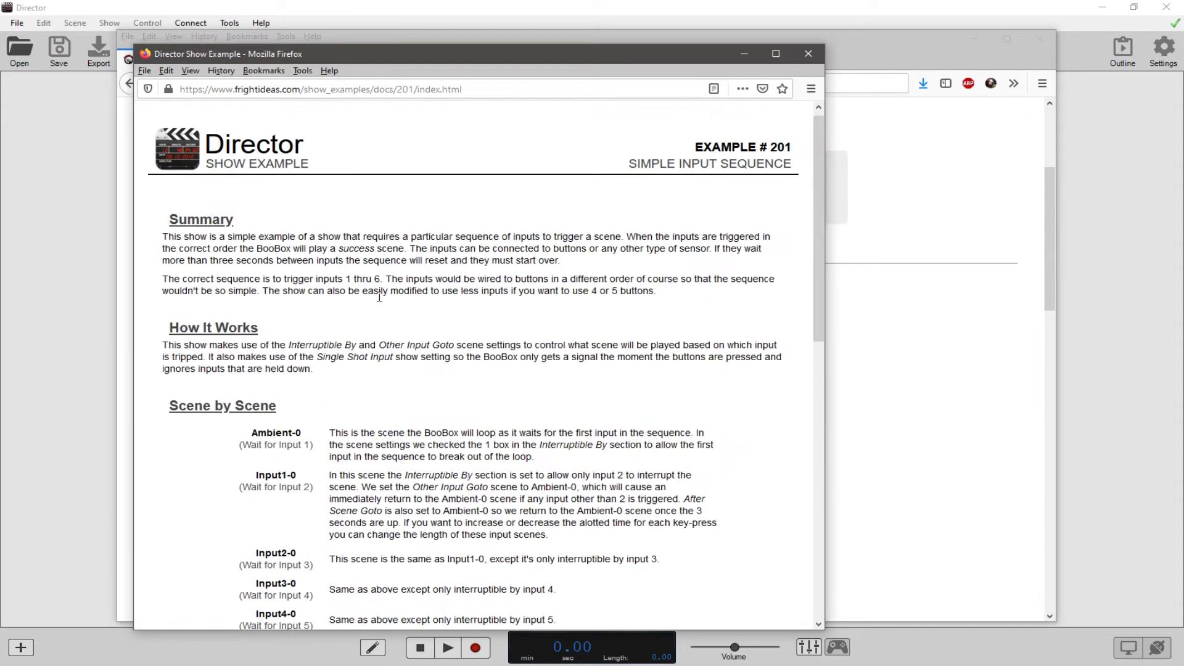
{"action": "left_click", "coordinate": [808, 54]}
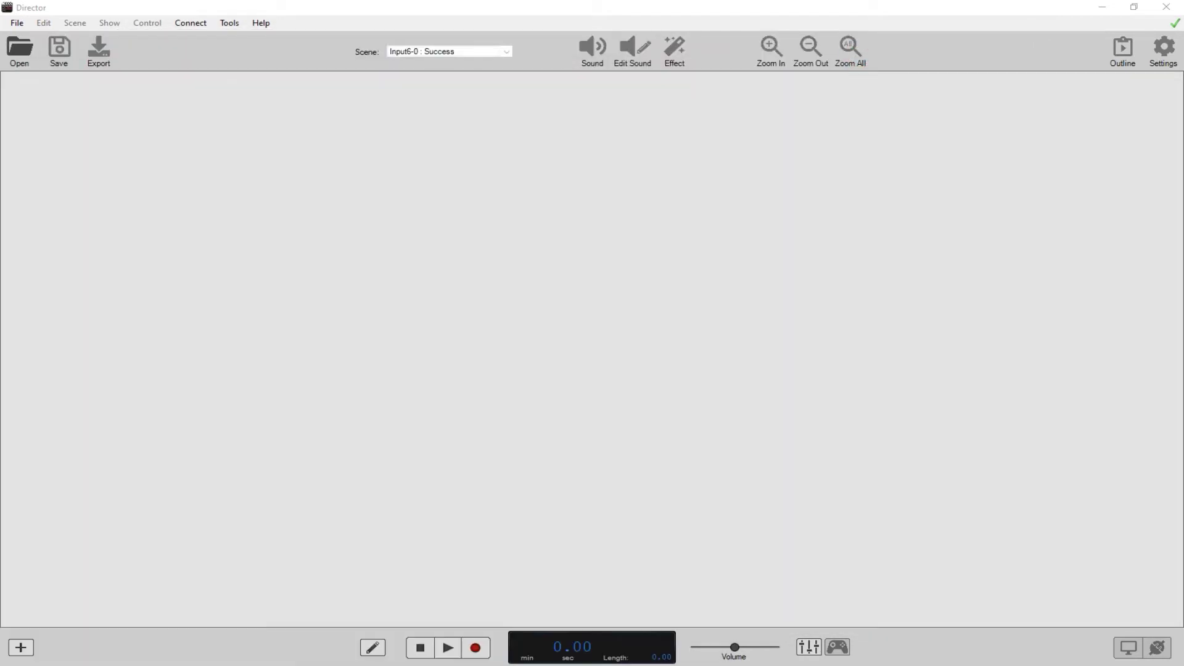
Return to Director and download example show number 201.
{"action": "left_click", "coordinate": [530, 9]}
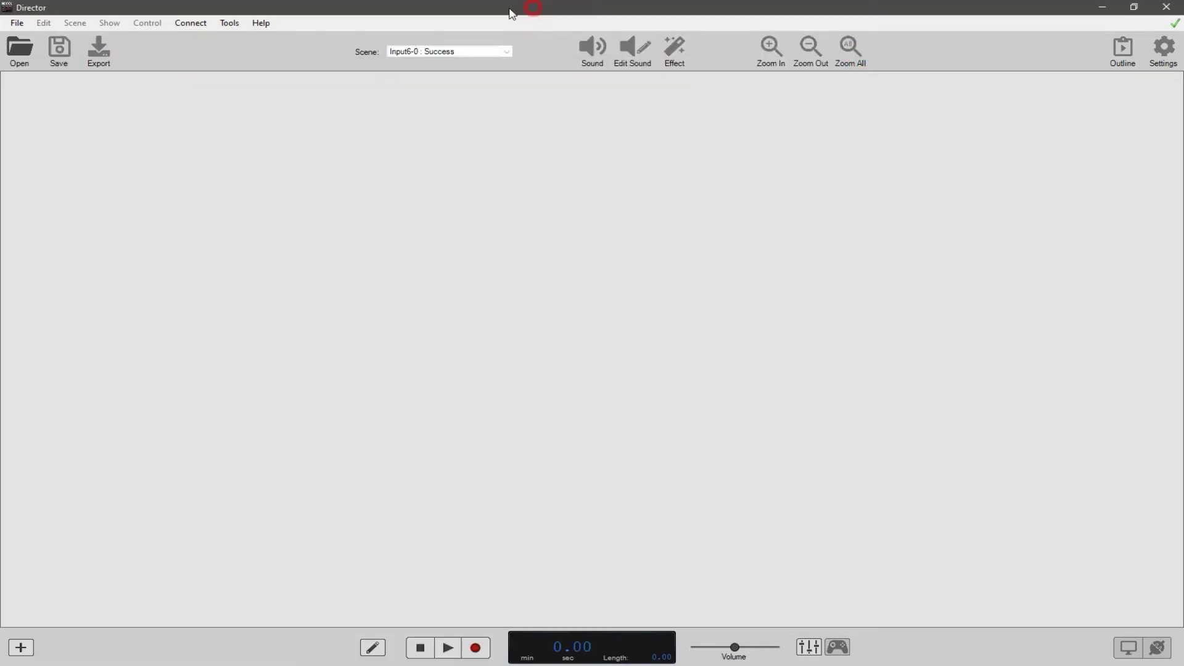
{"action": "left_click", "coordinate": [21, 49]}
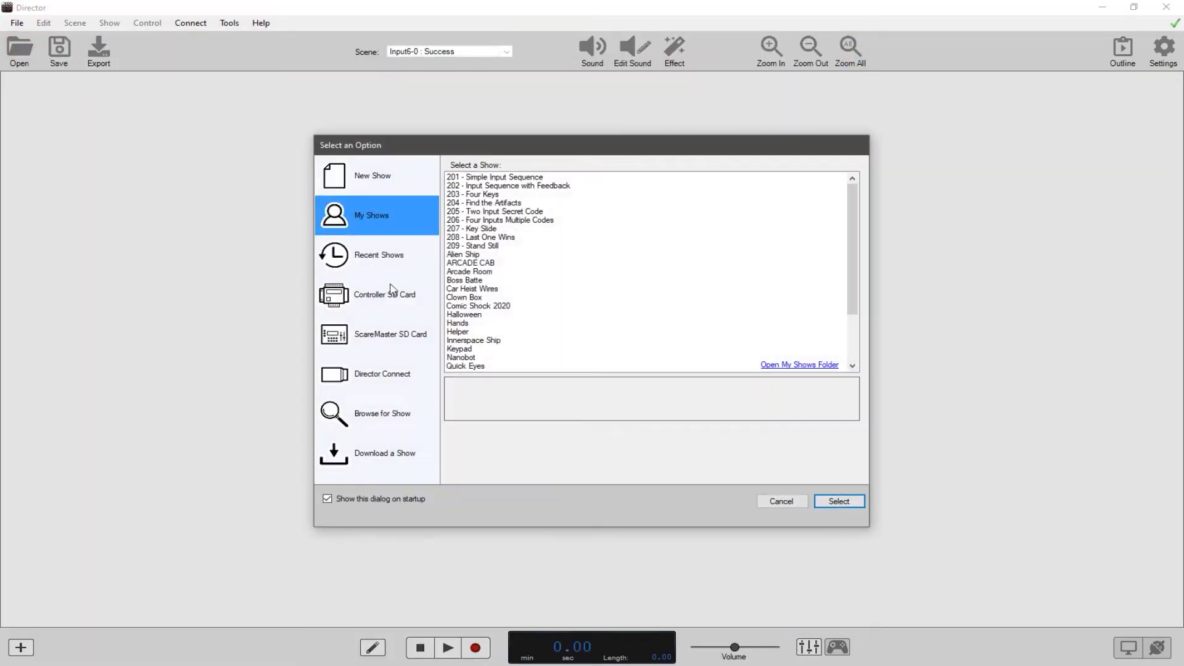
{"action": "left_click", "coordinate": [370, 457]}
{"action": "left_click", "coordinate": [641, 295]}
{"action": "type", "text": "201"}
{"action": "left_click", "coordinate": [657, 335]}
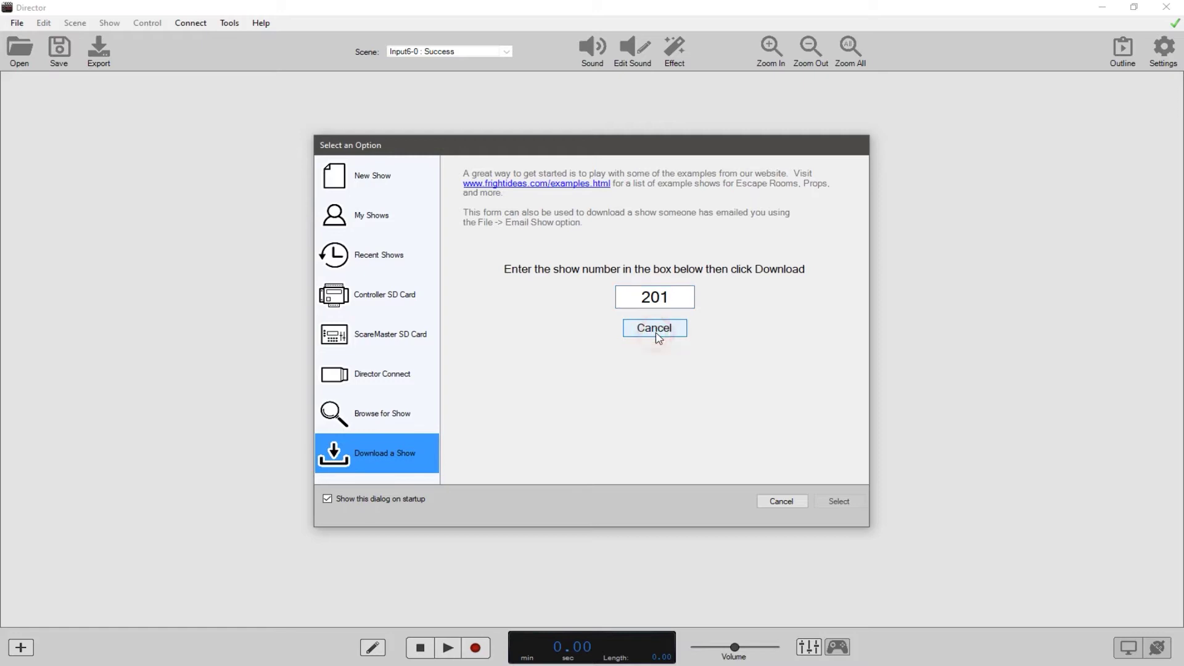
{"action": "left_click", "coordinate": [638, 389]}
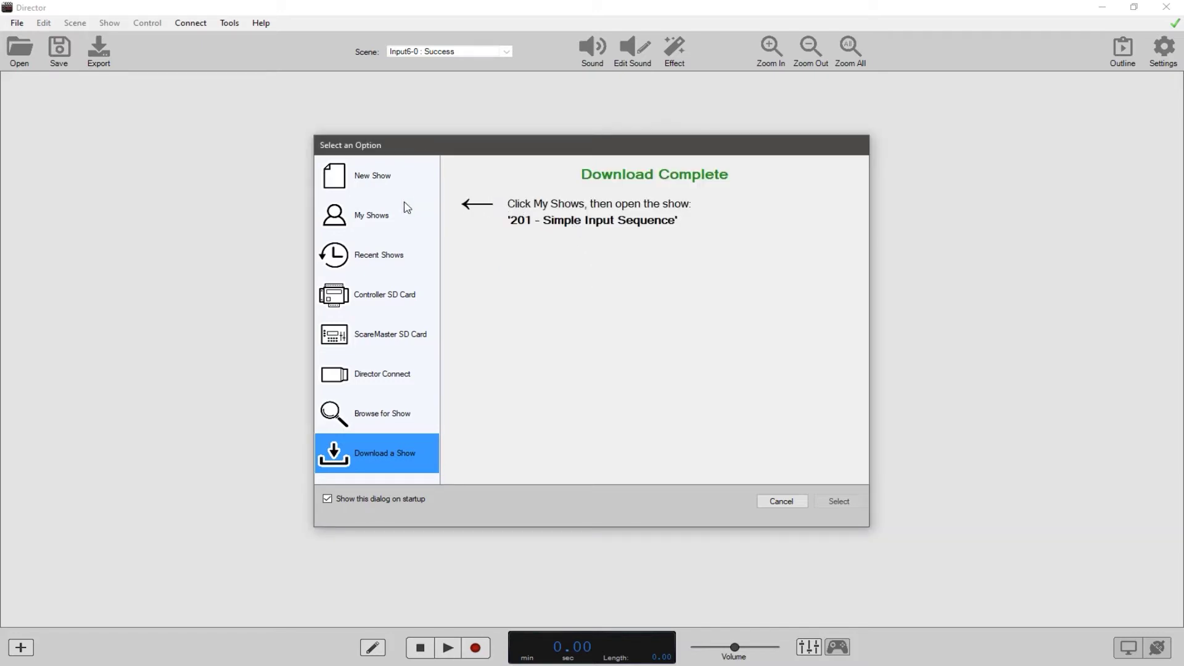
Open the show "201 - Simple Input Sequence" from My Shows.
{"action": "left_click", "coordinate": [364, 216]}
{"action": "left_click", "coordinate": [502, 177]}
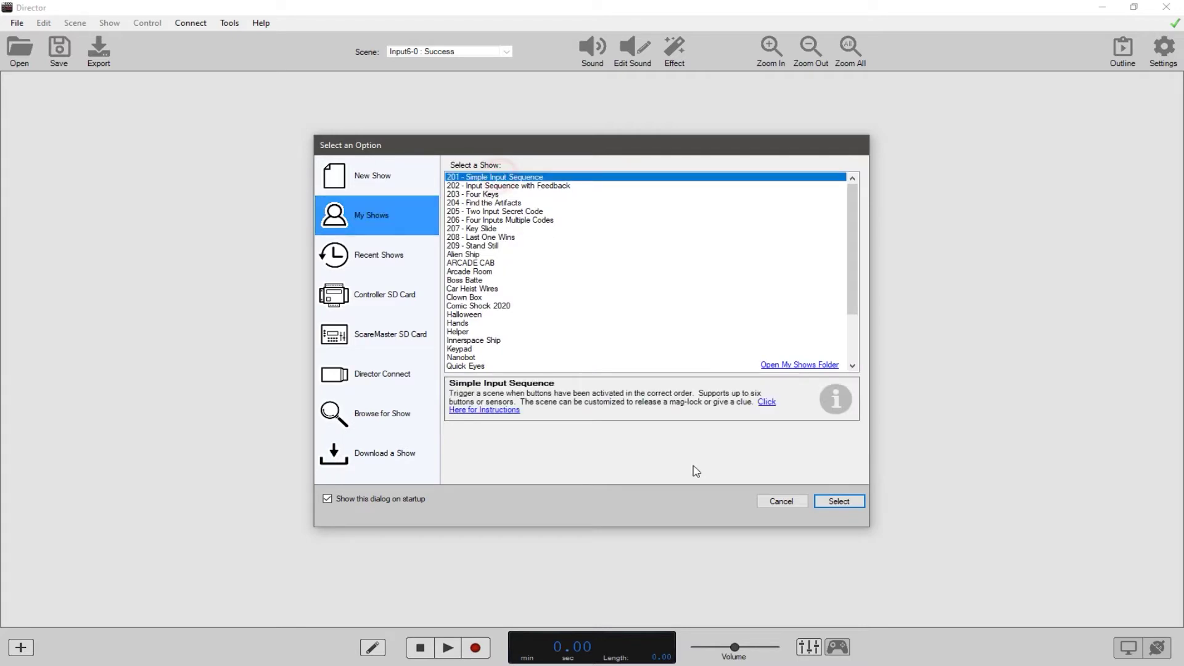
{"action": "left_click", "coordinate": [836, 501]}
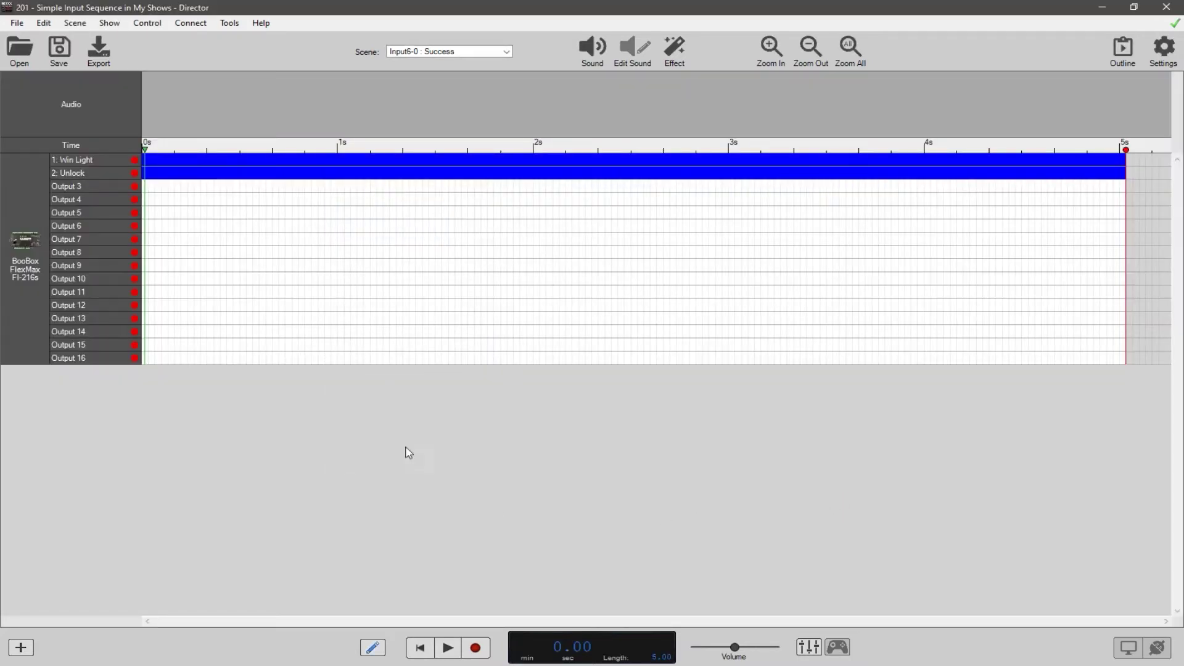
Display the settings beside the timeline and bring up the Show Settings.
{"action": "left_click", "coordinate": [810, 47]}
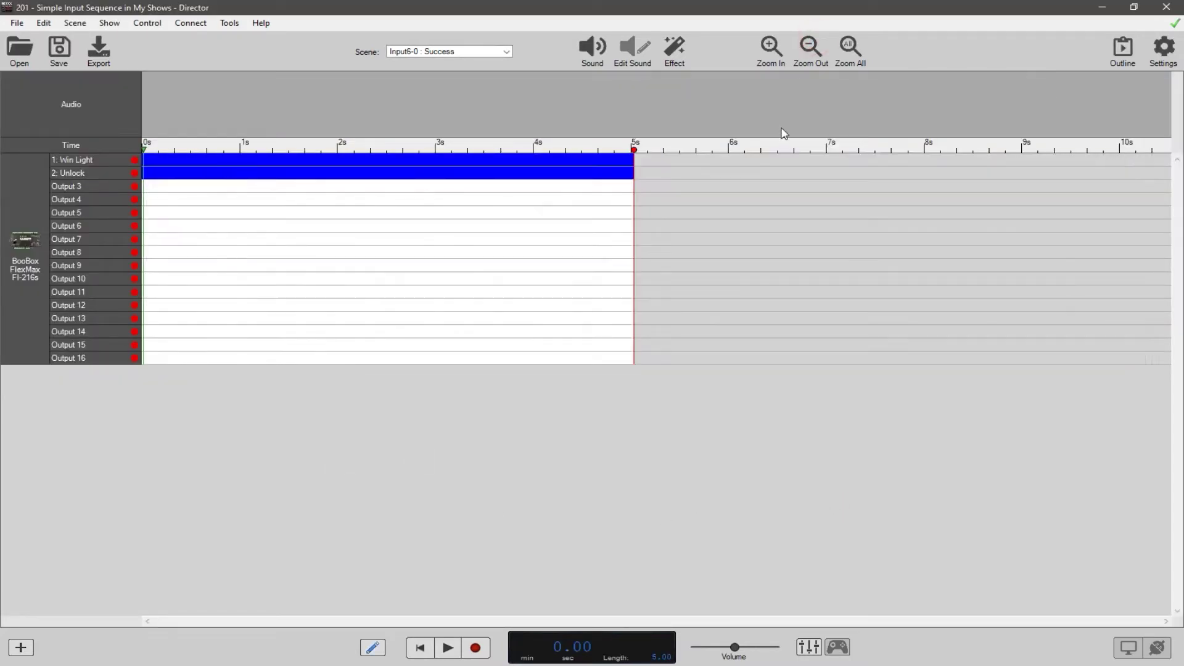
{"action": "left_click", "coordinate": [1162, 49]}
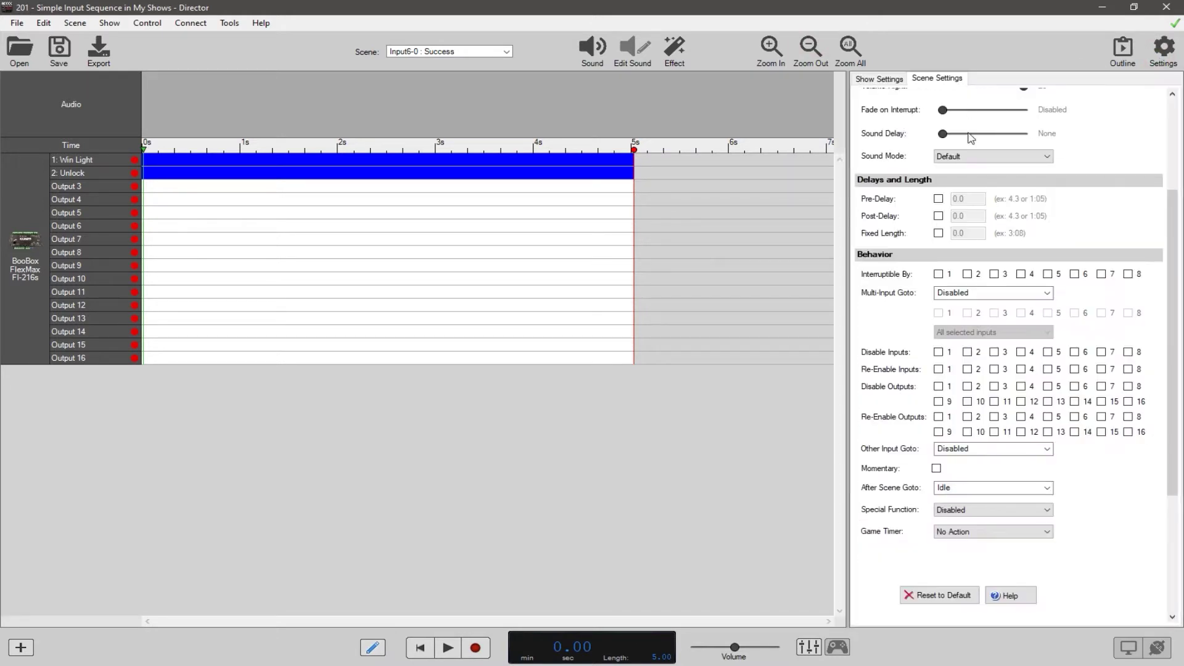
{"action": "scroll", "coordinate": [1001, 240], "scroll_direction": "up", "scroll_amount": 5}
{"action": "left_click", "coordinate": [888, 81]}
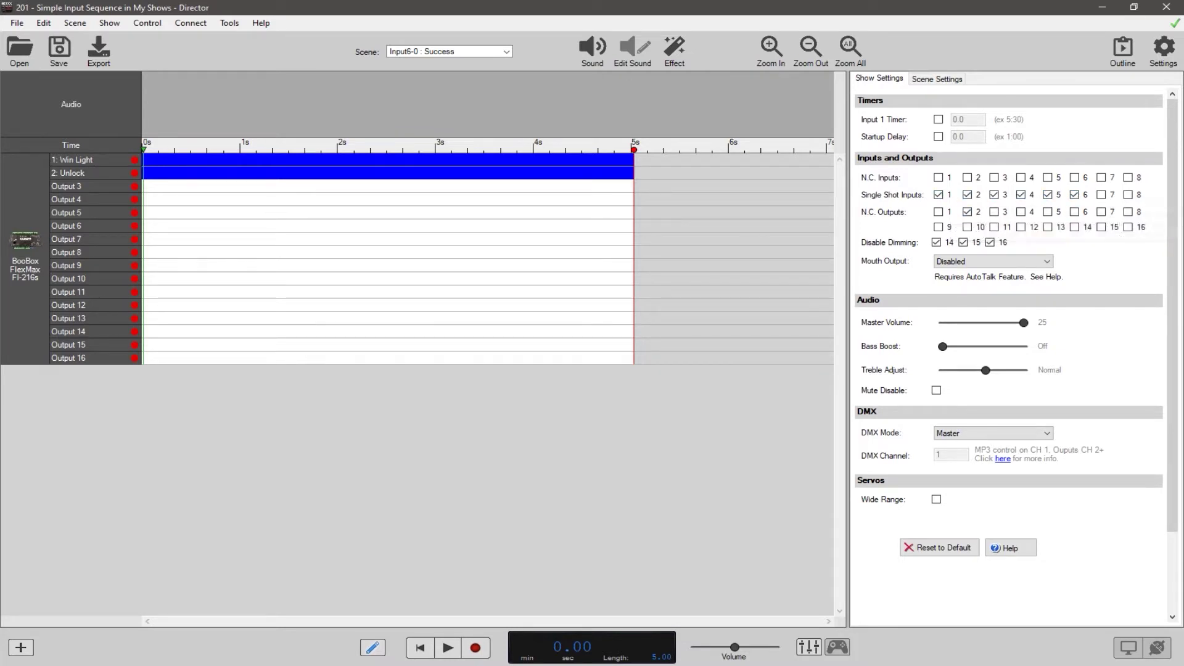
Review the Simple Input Sequence description on the browser's examples page, then minimize the browser.
{"action": "left_click_drag", "start_coordinate": [0, 30], "coordinate": [805, 55]}
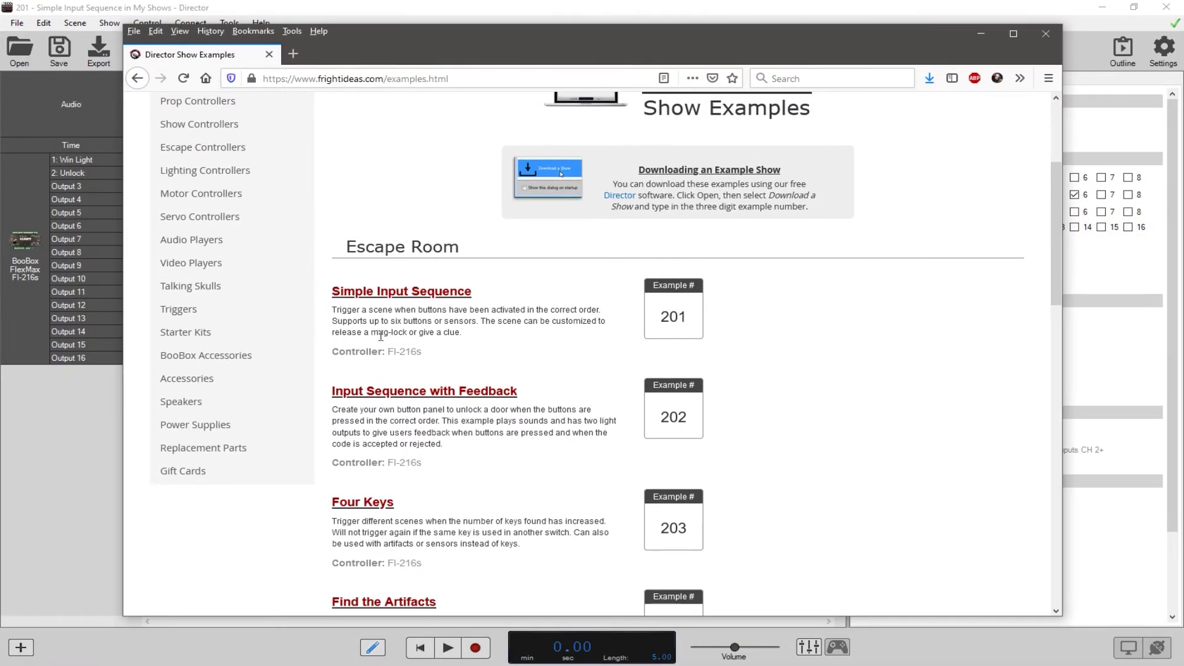
{"action": "mouse_move", "coordinate": [333, 320]}
{"action": "left_mouse_down"}
{"action": "mouse_move", "coordinate": [444, 333]}
{"action": "mouse_move", "coordinate": [477, 322]}
{"action": "mouse_move", "coordinate": [336, 322]}
{"action": "left_mouse_up"}
{"action": "left_click", "coordinate": [334, 325]}
{"action": "mouse_move", "coordinate": [473, 321]}
{"action": "left_mouse_down"}
{"action": "mouse_move", "coordinate": [336, 327]}
{"action": "mouse_move", "coordinate": [479, 322]}
{"action": "left_mouse_up"}
{"action": "left_click", "coordinate": [479, 325]}
{"action": "left_click", "coordinate": [980, 34]}
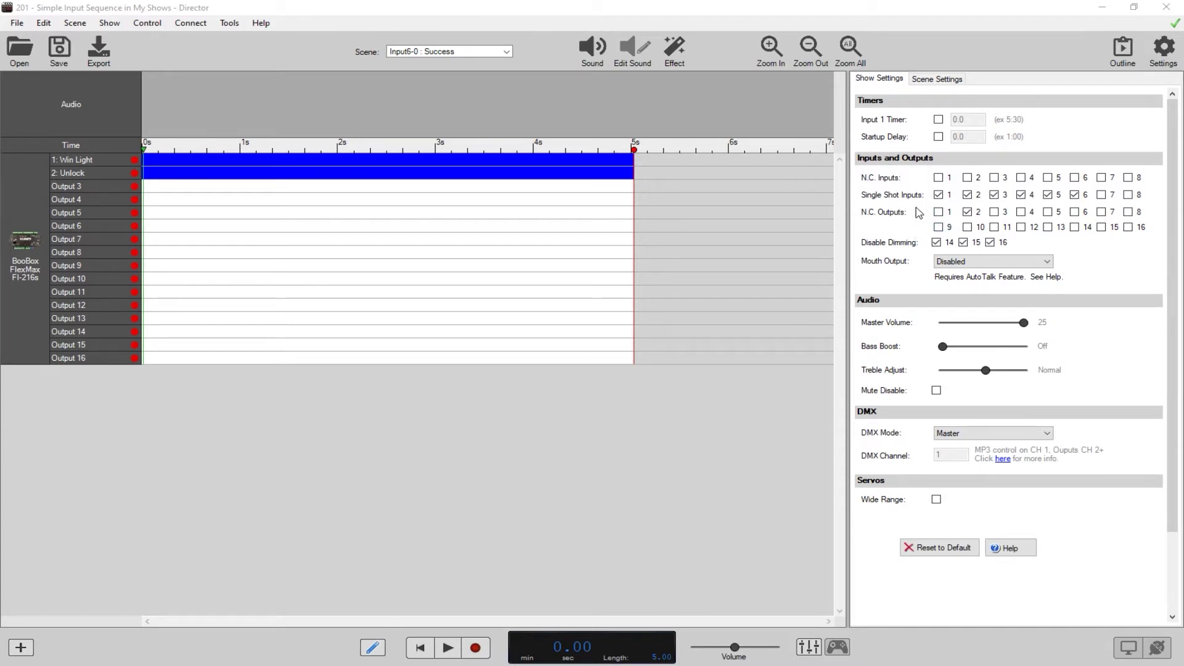
Examine the show's normally-closed output 2 setting and compare the Show Settings with the Success scene's Scene Settings.
{"action": "left_click", "coordinate": [967, 212]}
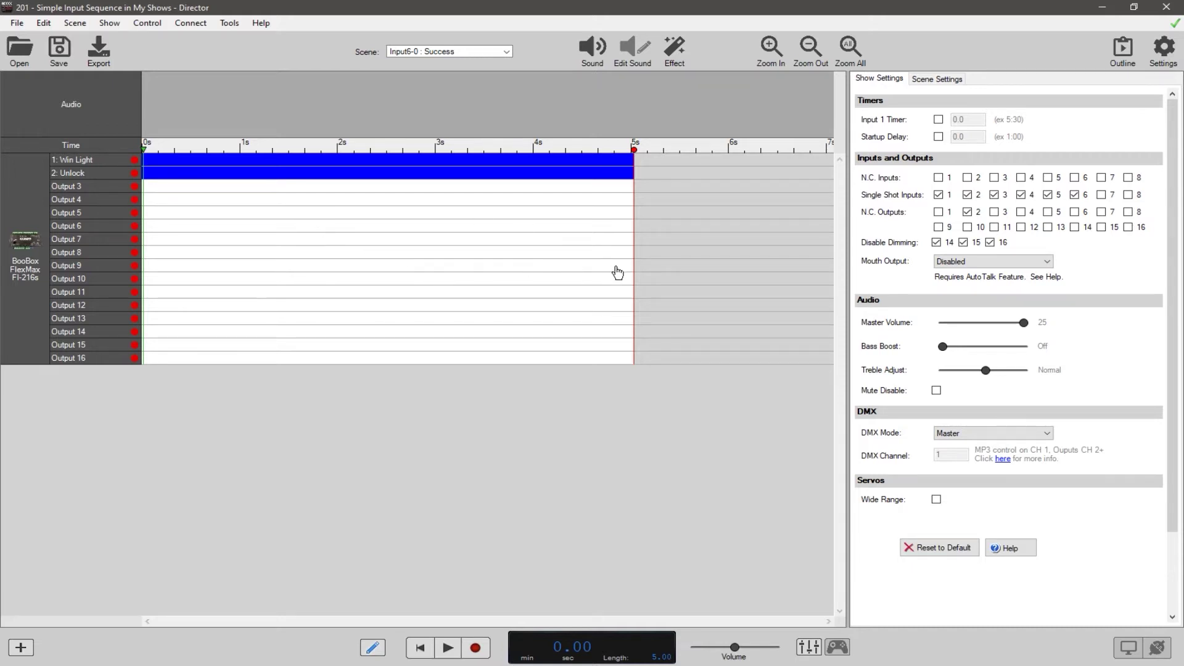
{"action": "left_click", "coordinate": [937, 80]}
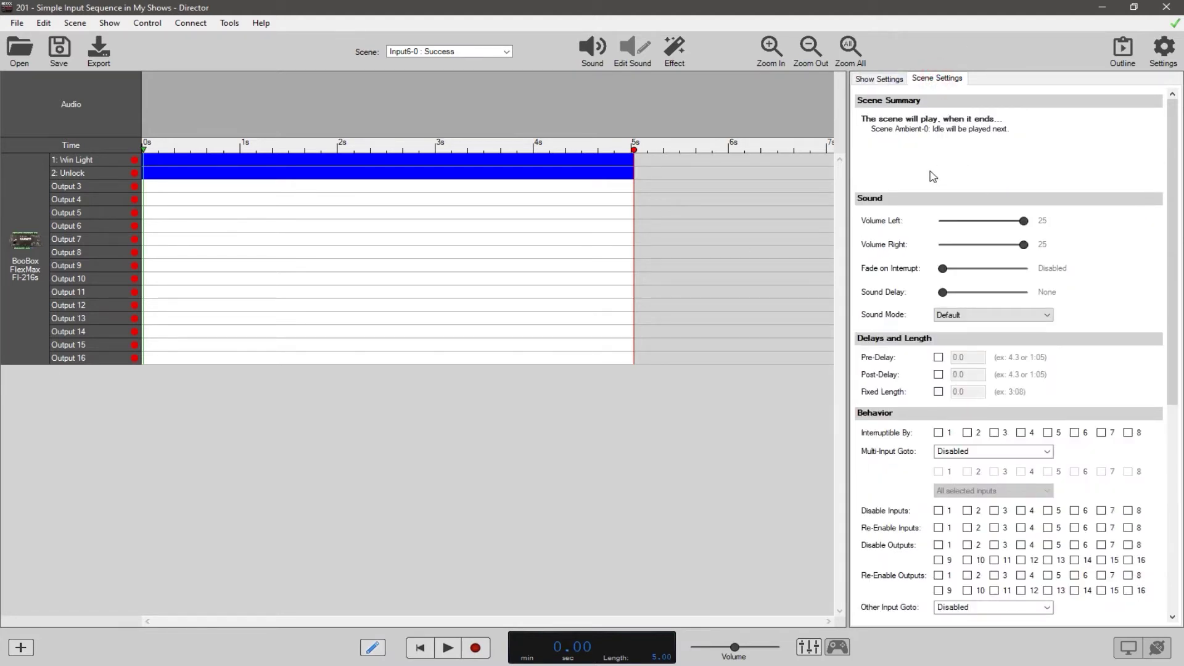
{"action": "scroll", "coordinate": [915, 185], "scroll_direction": "down", "scroll_amount": 5}
{"action": "scroll", "coordinate": [915, 185], "scroll_direction": "down", "scroll_amount": 2}
{"action": "scroll", "coordinate": [914, 185], "scroll_direction": "up", "scroll_amount": 8}
{"action": "left_click", "coordinate": [882, 79]}
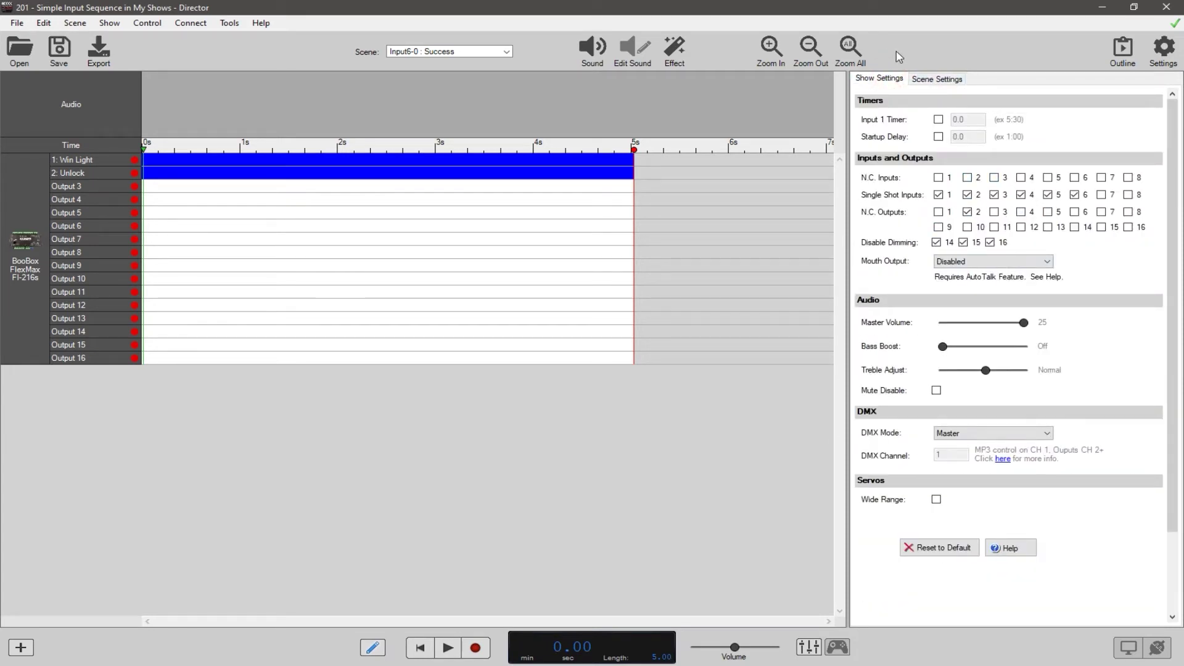
{"action": "left_click", "coordinate": [939, 79]}
{"action": "scroll", "coordinate": [918, 259], "scroll_direction": "down", "scroll_amount": 5}
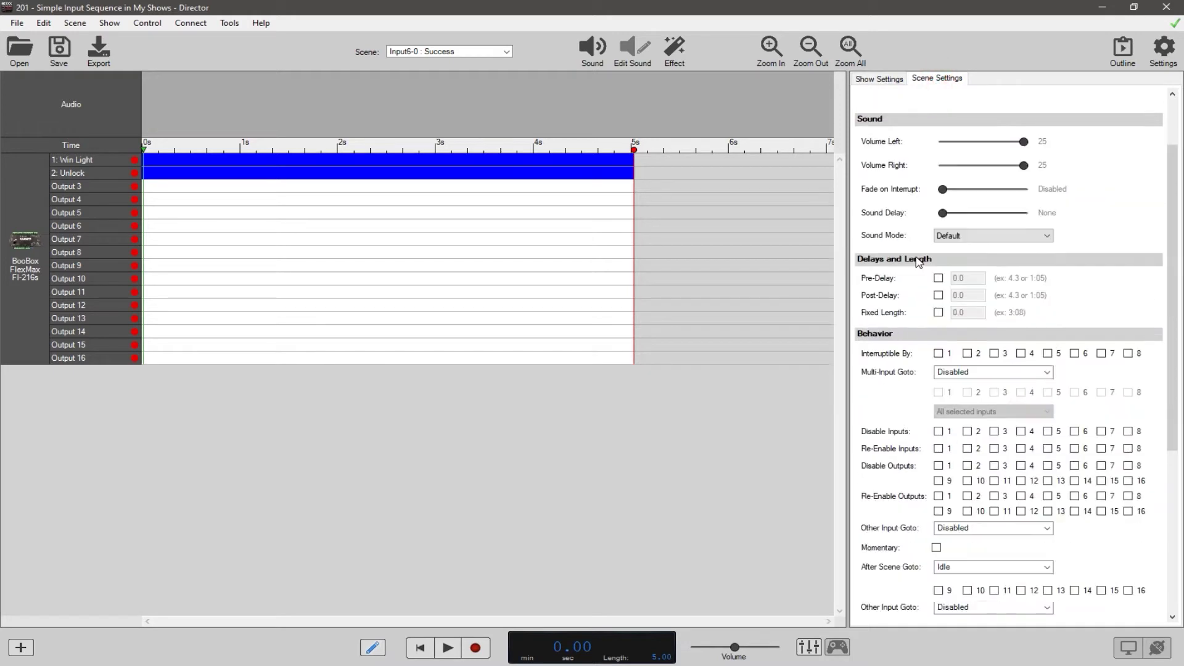
Switch to the Ambient-0 Idle scene and choose Ambient-0 Idle as its After Scene Goto target.
{"action": "left_click", "coordinate": [456, 52]}
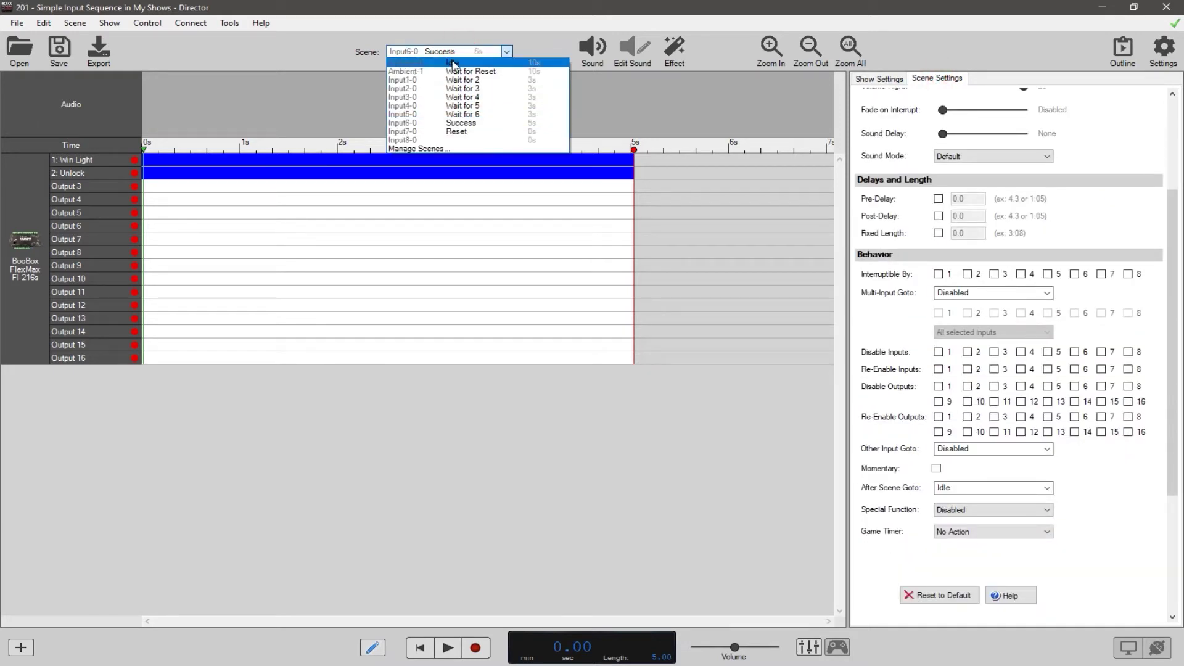
{"action": "left_click", "coordinate": [453, 62]}
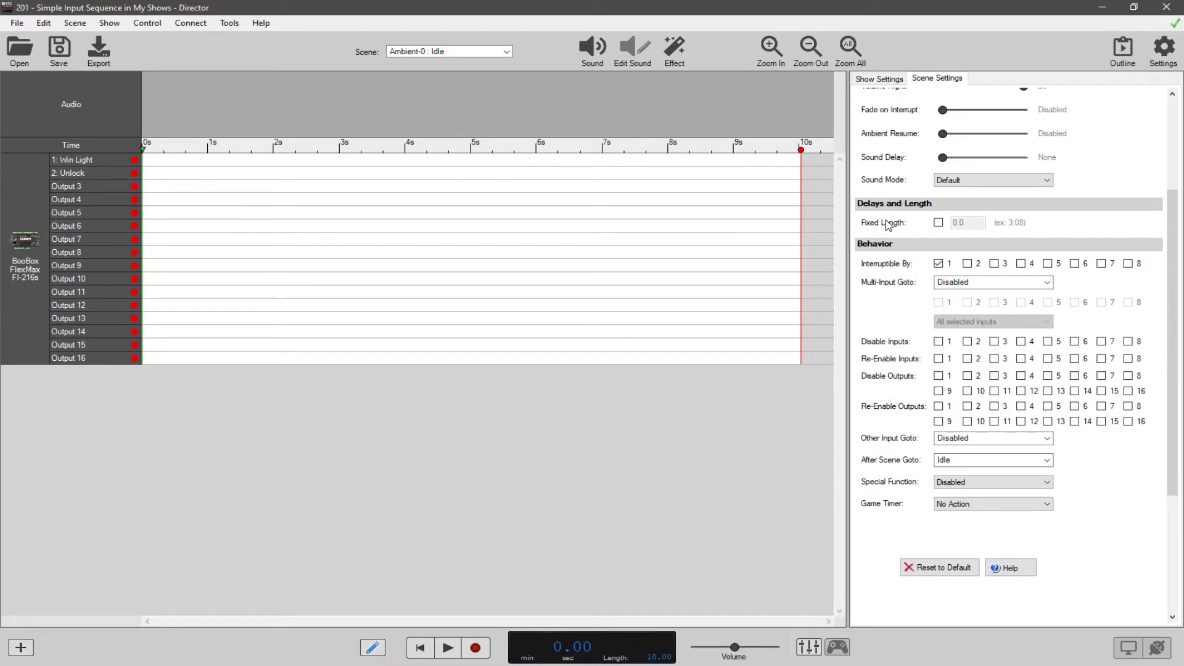
{"action": "scroll", "coordinate": [950, 206], "scroll_direction": "up", "scroll_amount": 3}
{"action": "scroll", "coordinate": [948, 208], "scroll_direction": "down", "scroll_amount": 5}
{"action": "left_click", "coordinate": [1019, 464]}
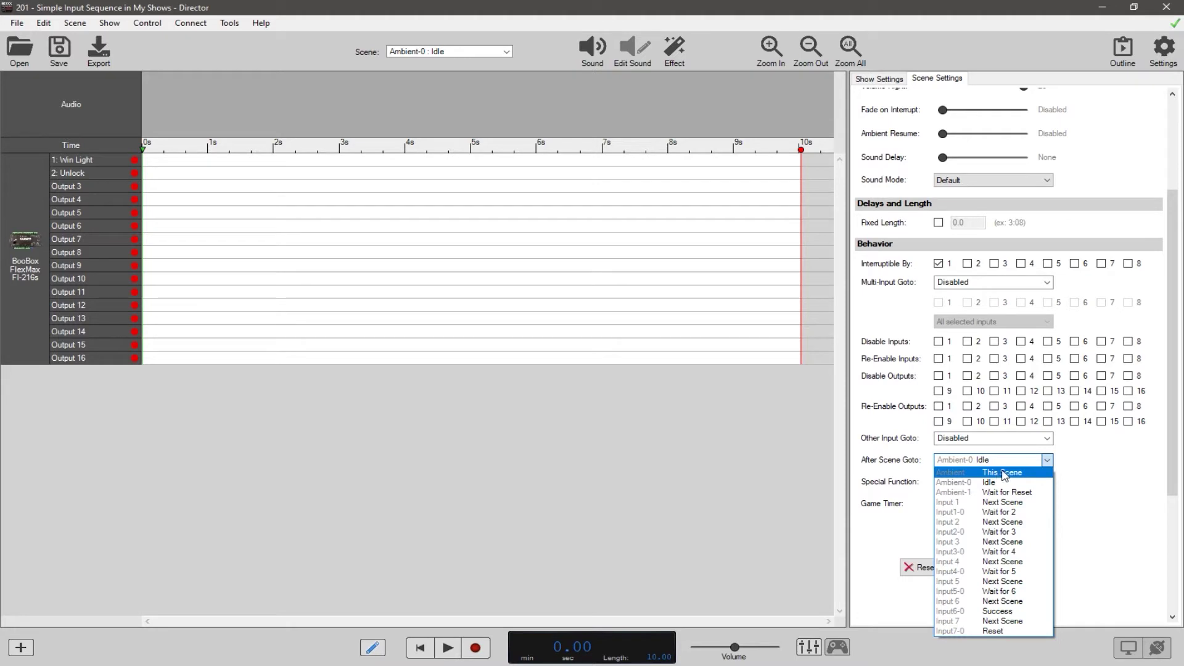
{"action": "left_click", "coordinate": [989, 482]}
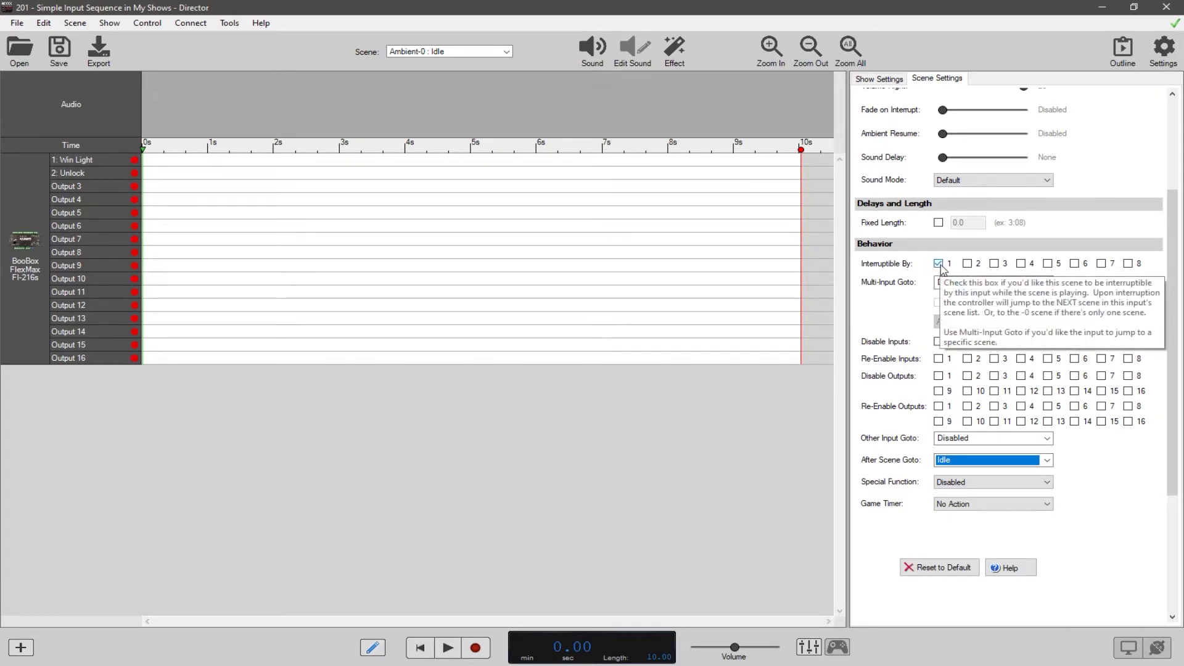
Switch to the Input1-0 "Wait for 2" scene and examine its length, Interruptible By and Other Input Goto settings.
{"action": "left_click", "coordinate": [493, 52]}
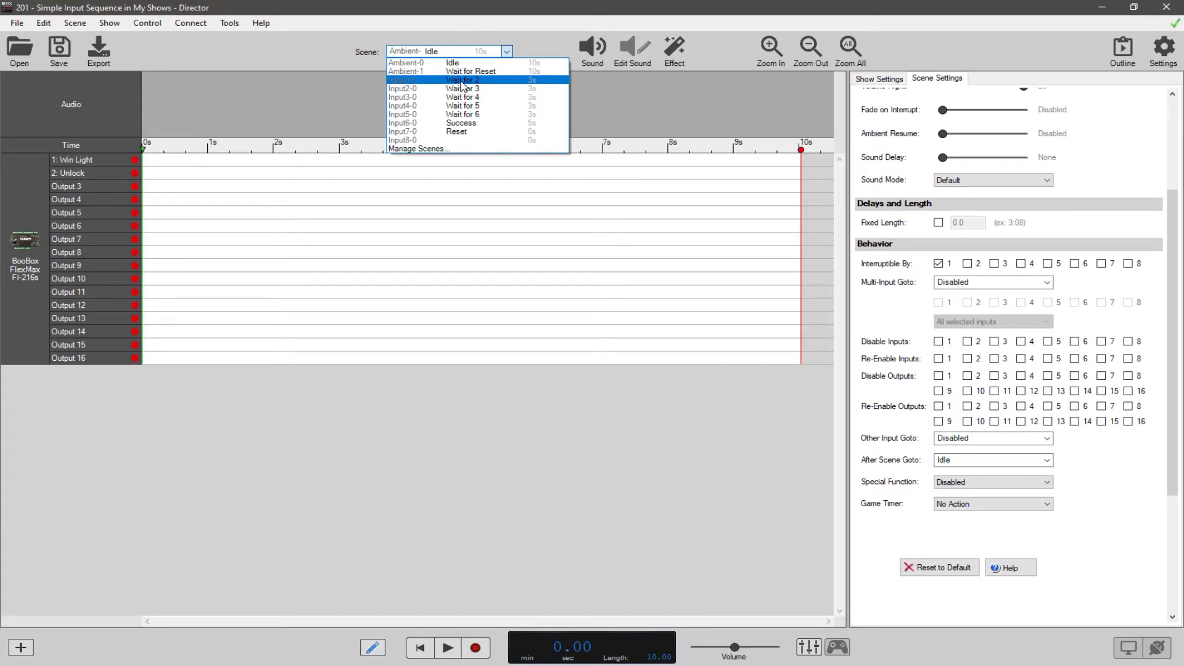
{"action": "left_click", "coordinate": [463, 81]}
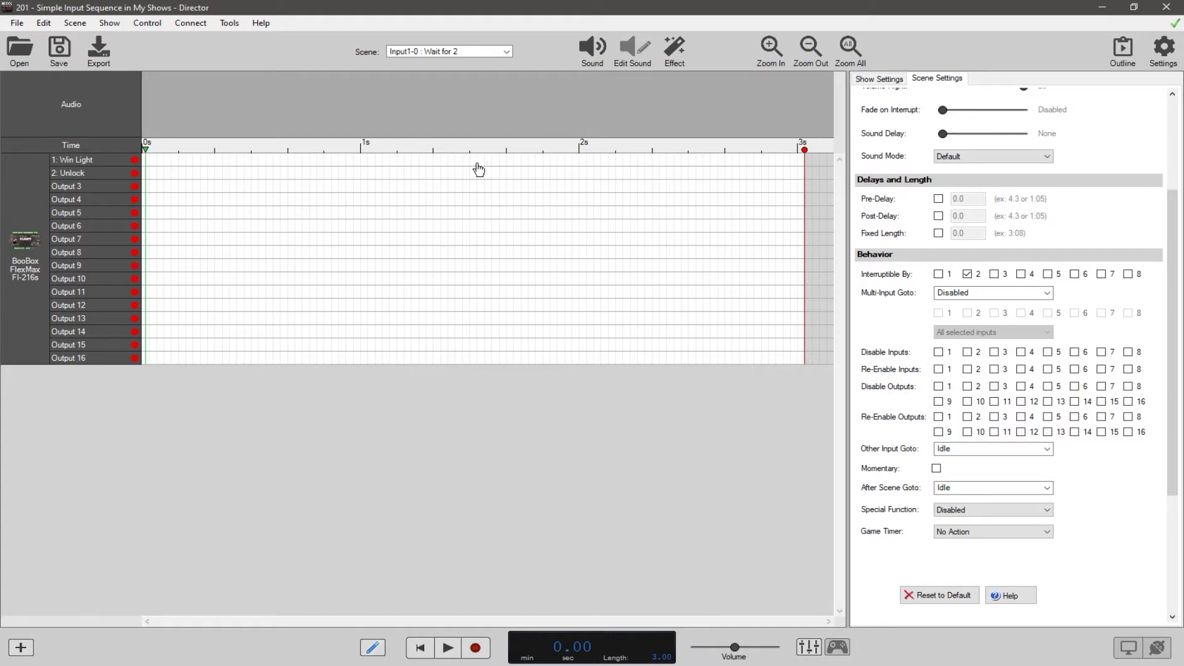
{"action": "left_click", "coordinate": [809, 48]}
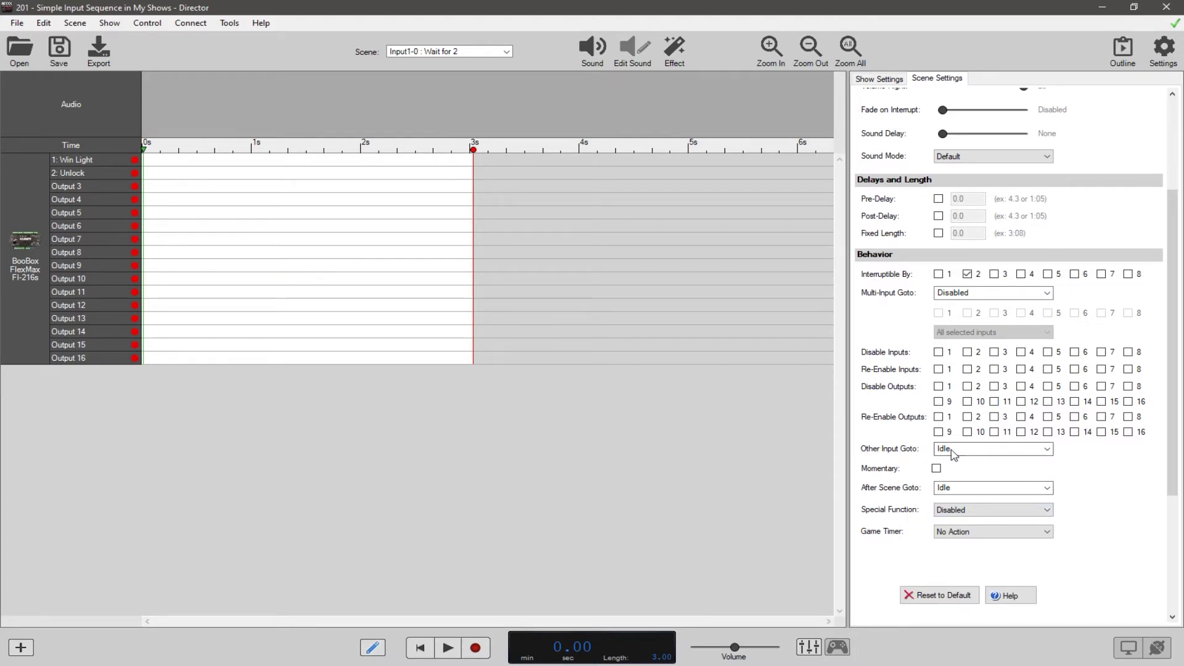
{"action": "mouse_move", "coordinate": [969, 450]}
Check the Interruptible By settings of the Input2-0 "Wait for 3" and Input4-0 "Wait for 5" scenes.
{"action": "left_click", "coordinate": [483, 54]}
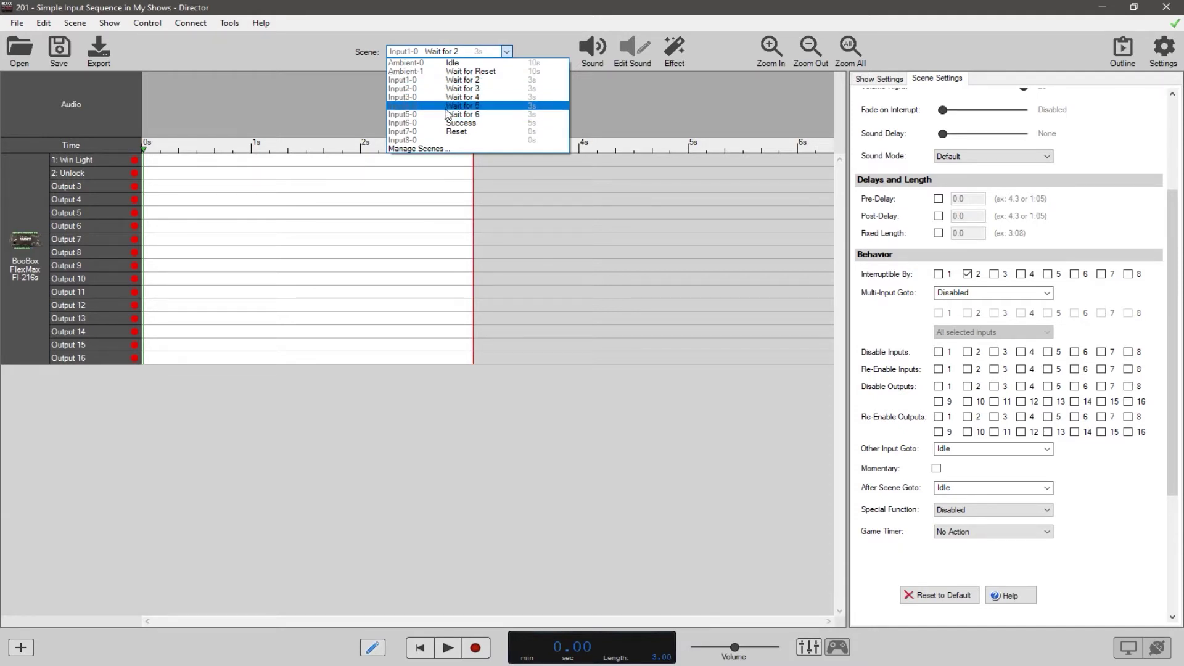
{"action": "left_click", "coordinate": [461, 88]}
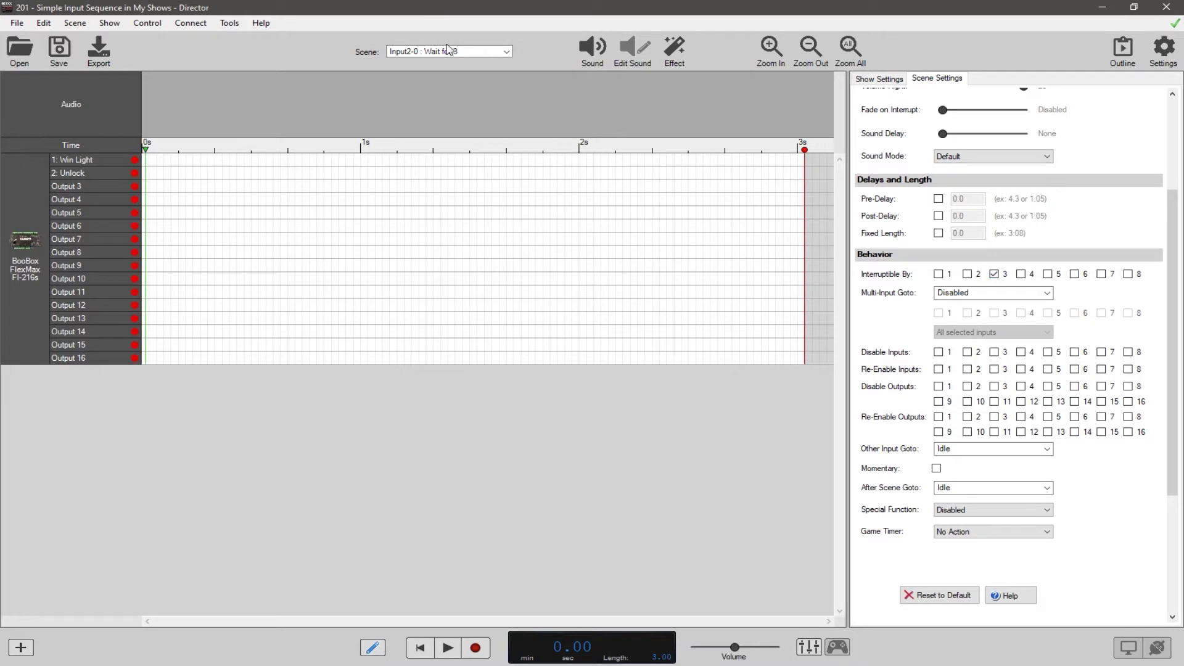
{"action": "left_click", "coordinate": [446, 51]}
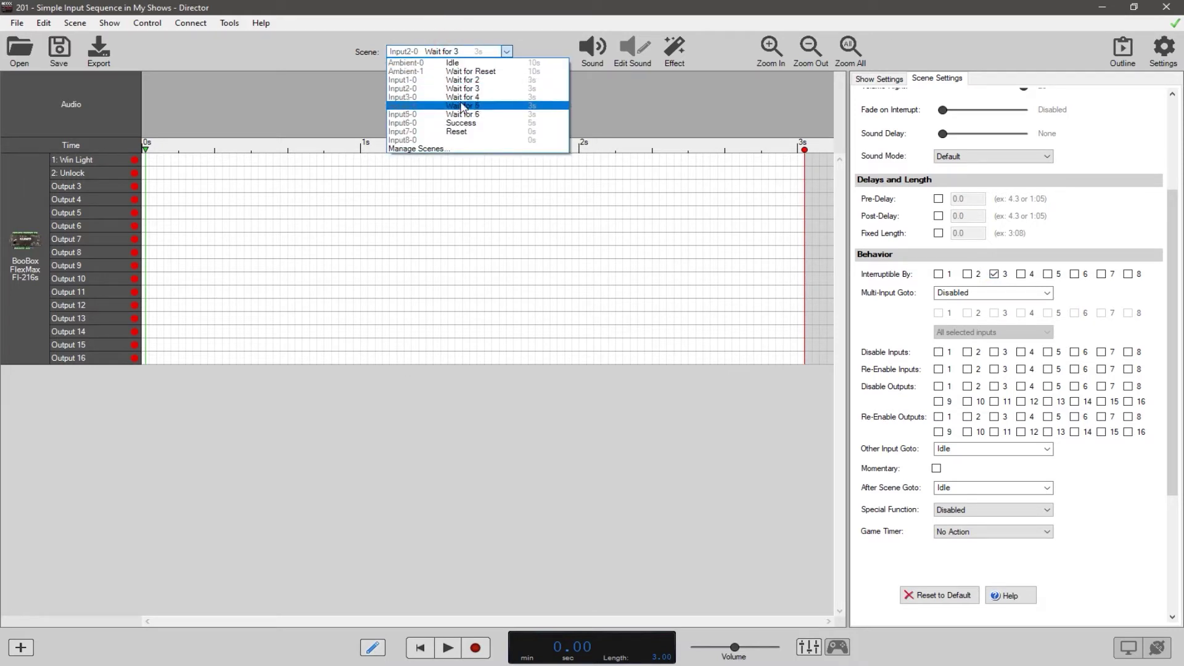
{"action": "left_click", "coordinate": [463, 106]}
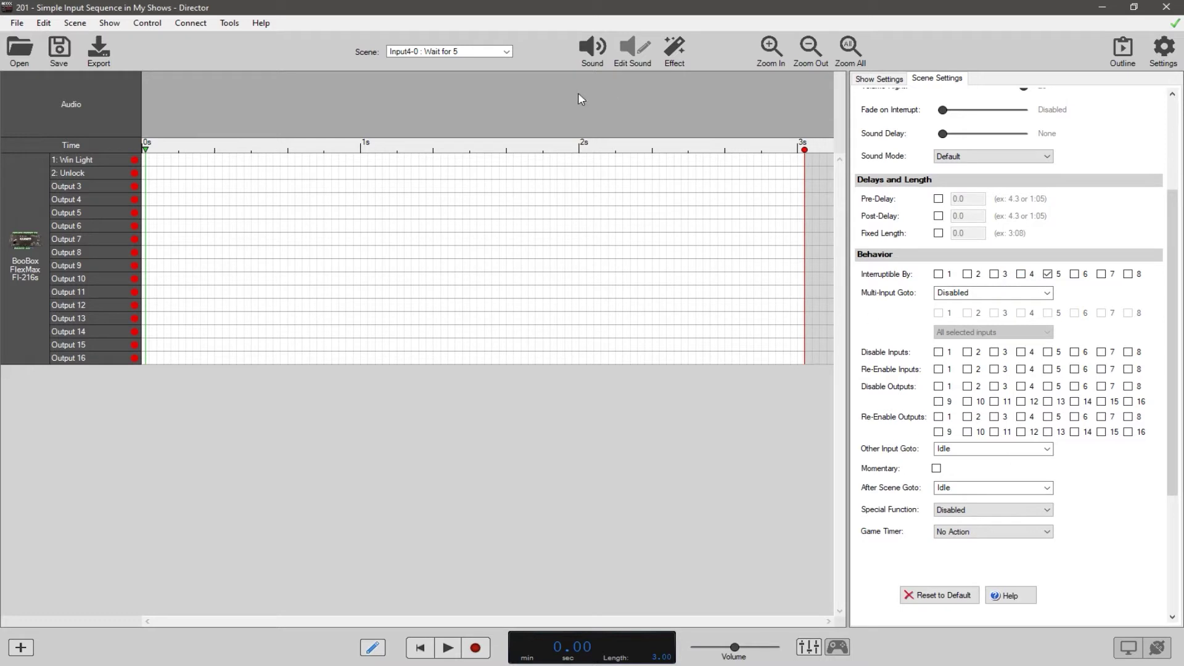
Check the Interruptible By setting of the Input5-0 "Wait for 6" scene and the After Scene Goto setting of the Input6-0 Success scene.
{"action": "left_click", "coordinate": [506, 52]}
{"action": "left_click", "coordinate": [472, 114]}
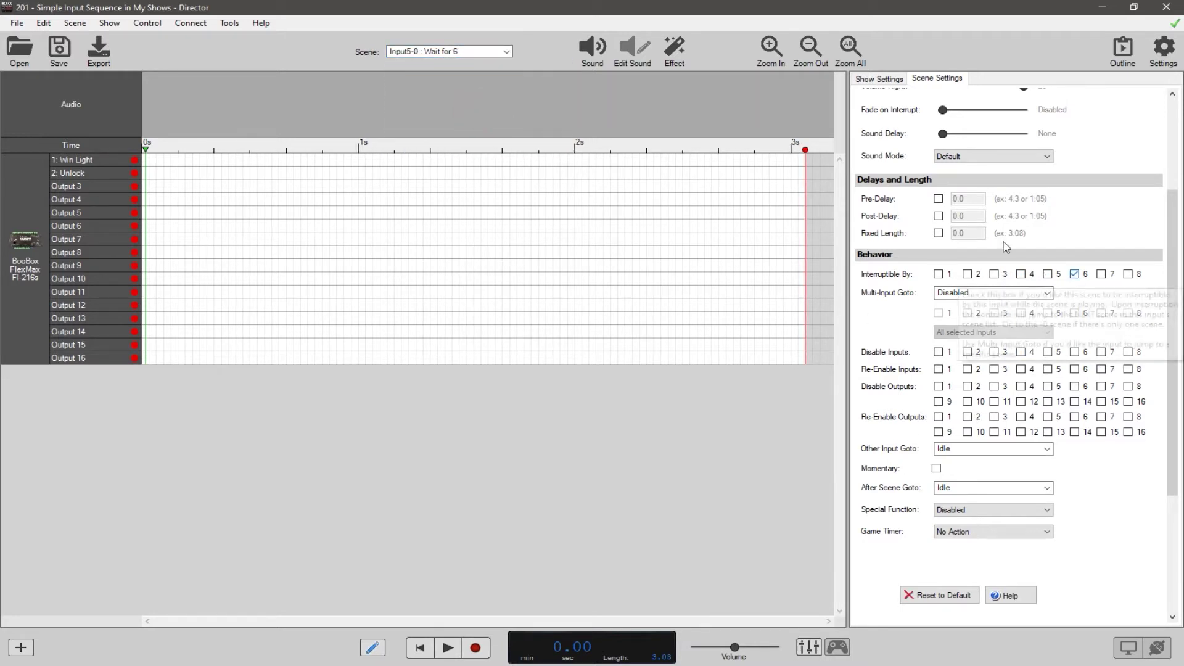
{"action": "left_click", "coordinate": [498, 54]}
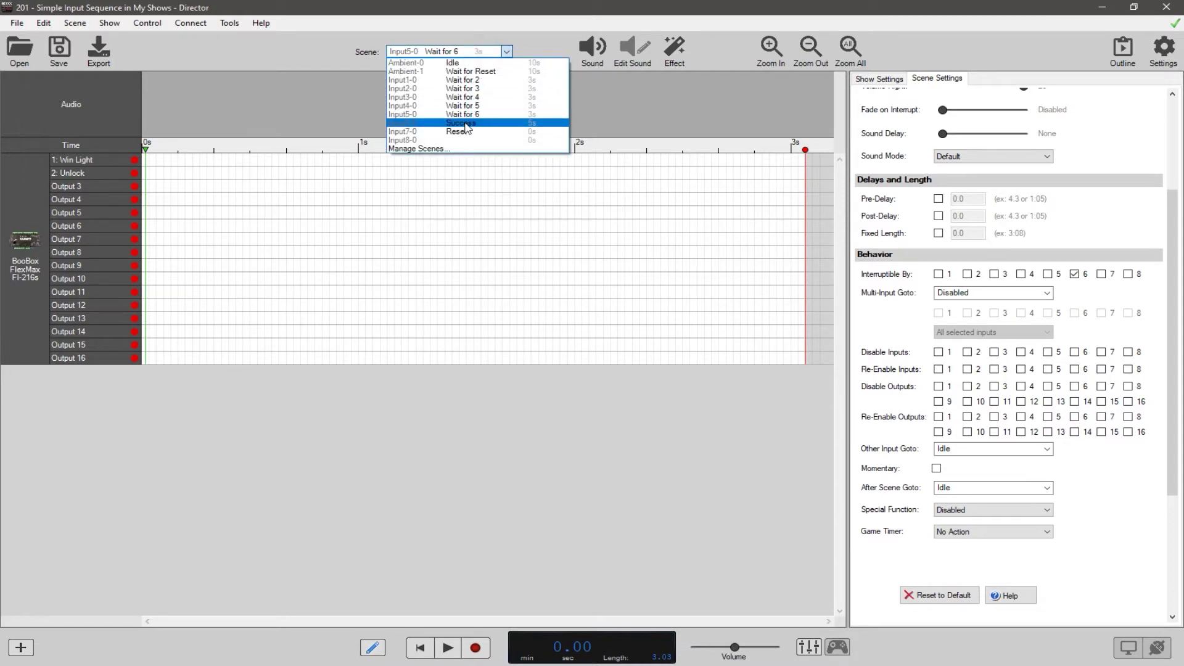
{"action": "left_click", "coordinate": [465, 124]}
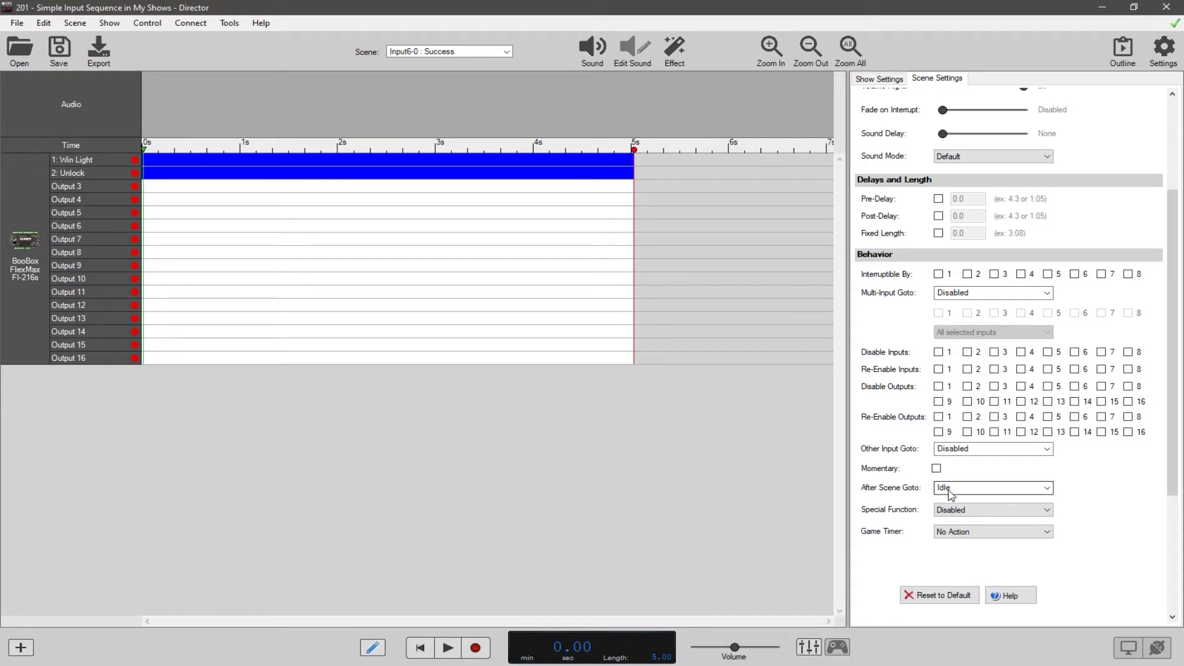
{"action": "mouse_move", "coordinate": [961, 498]}
Return to the Ambient-0 Idle scene and check which input its Interruptible By setting allows.
{"action": "left_click", "coordinate": [483, 52]}
{"action": "scroll", "coordinate": [481, 58], "scroll_direction": "up", "scroll_amount": 2}
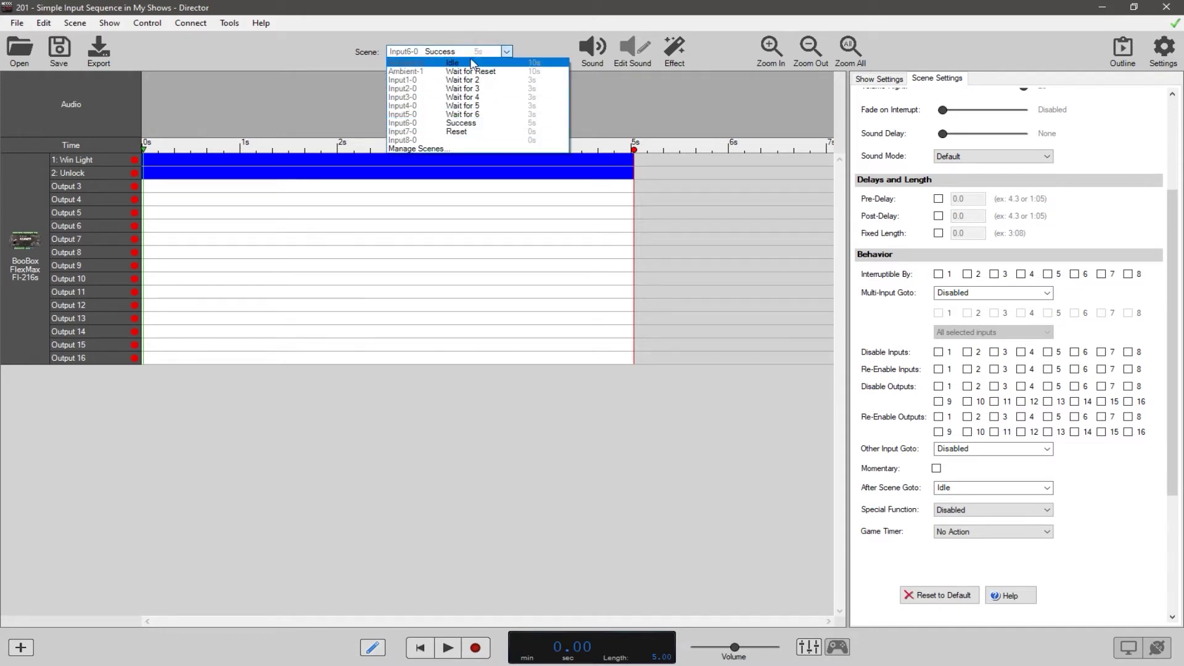
{"action": "left_click", "coordinate": [480, 60]}
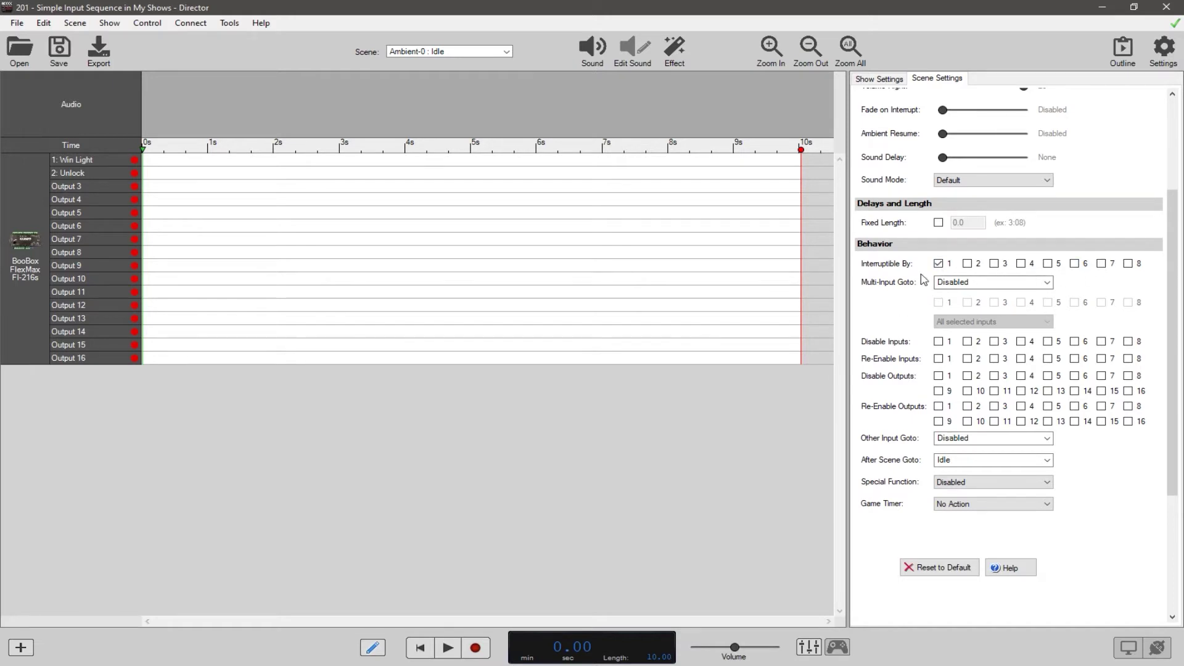
{"action": "left_click", "coordinate": [937, 263]}
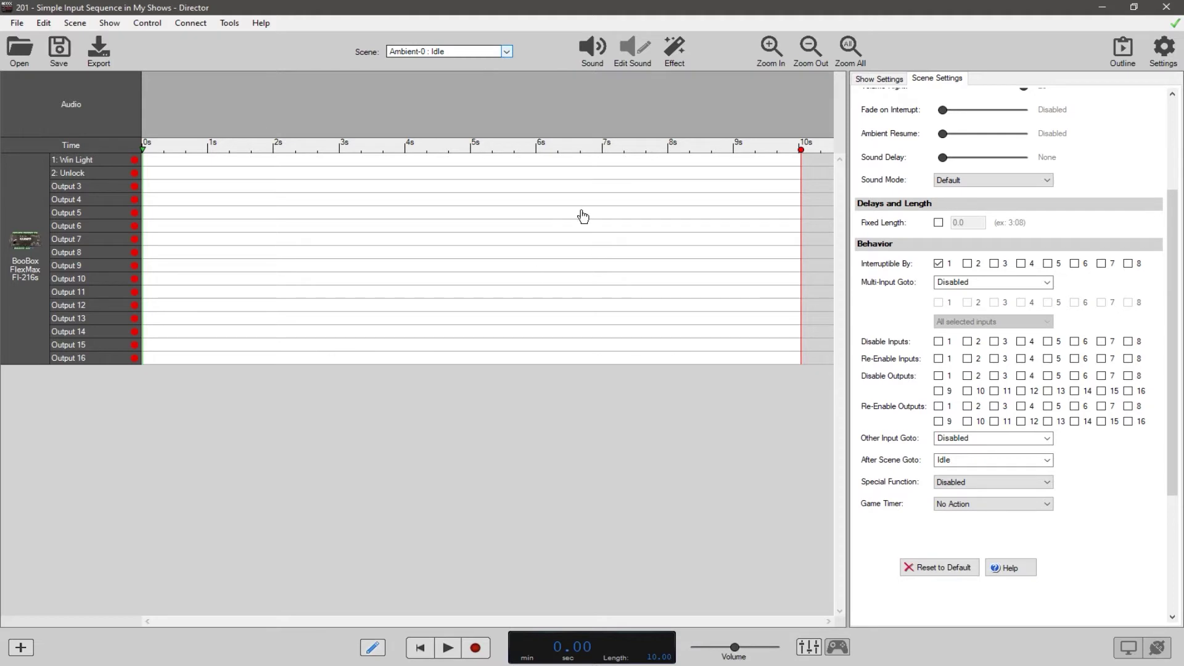
Set the Input6-0 Success scene's After Scene Goto target to Ambient-1 Wait for Reset.
{"action": "left_click", "coordinate": [507, 52]}
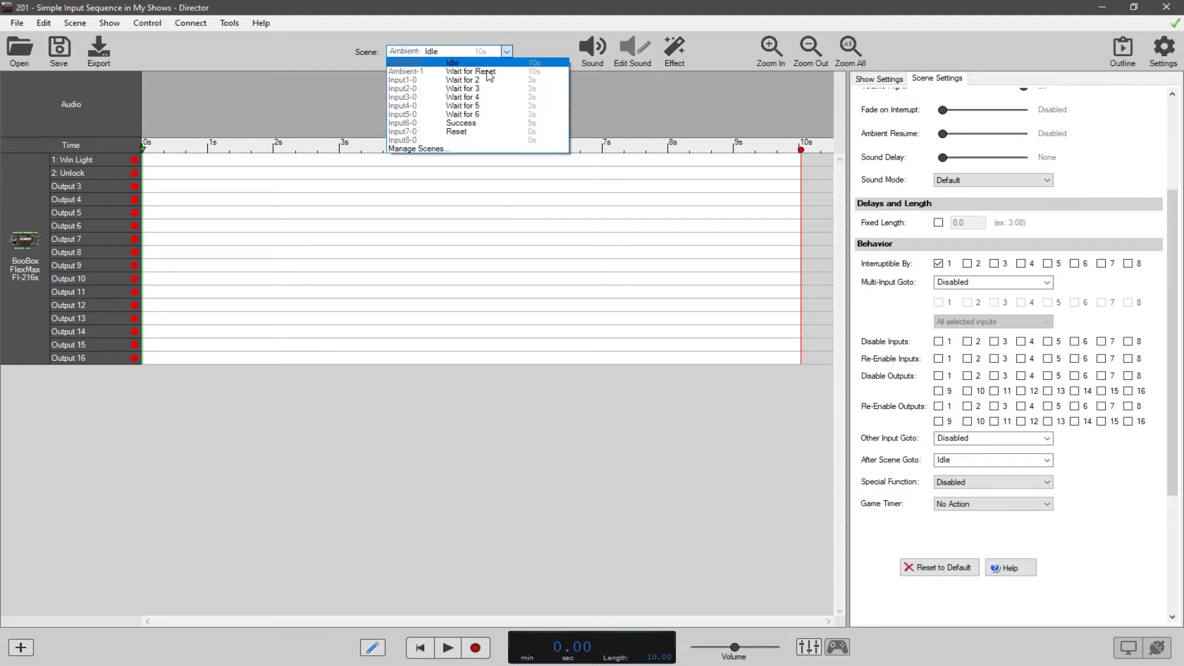
{"action": "left_click", "coordinate": [467, 123]}
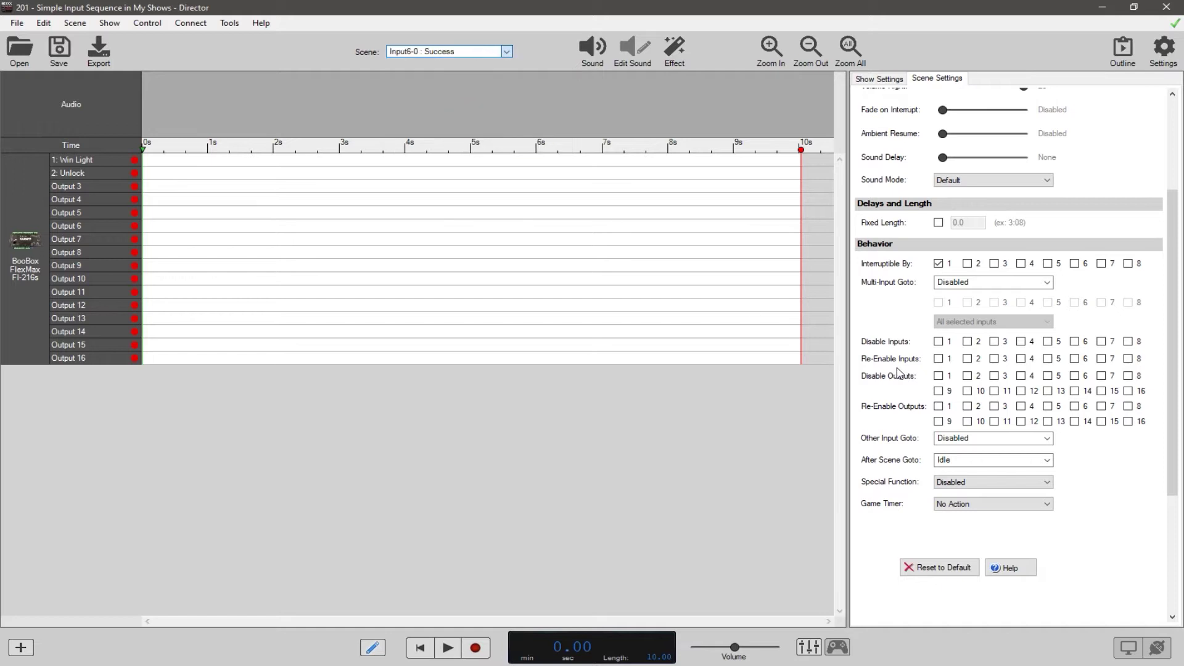
{"action": "left_click", "coordinate": [959, 488]}
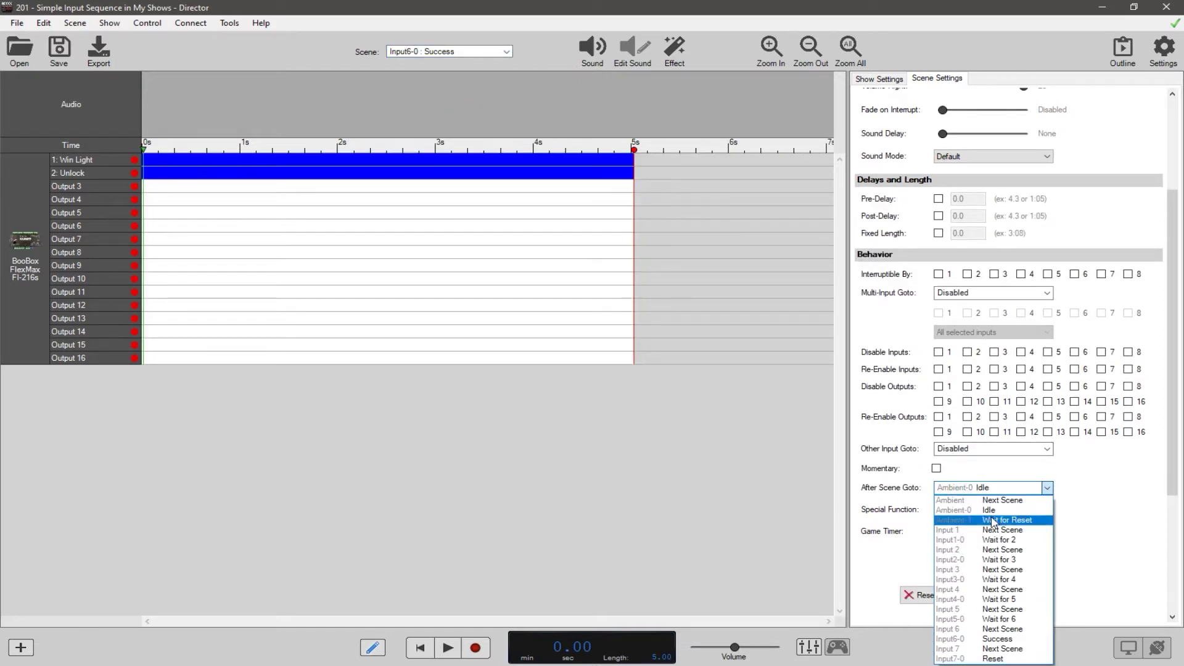
{"action": "left_click", "coordinate": [1010, 521]}
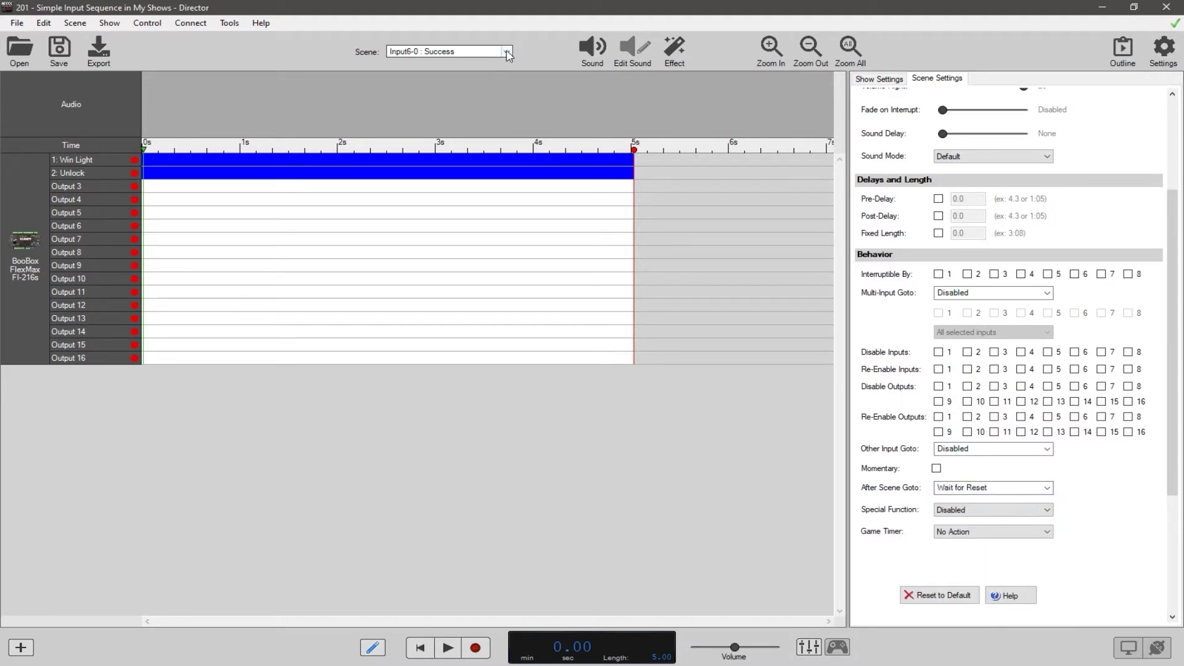
Examine the behavior settings of the Ambient-1 Wait for Reset and Input7-0 Reset scenes, ending back on Ambient-0 Idle.
{"action": "left_click", "coordinate": [498, 54]}
{"action": "left_click", "coordinate": [491, 73]}
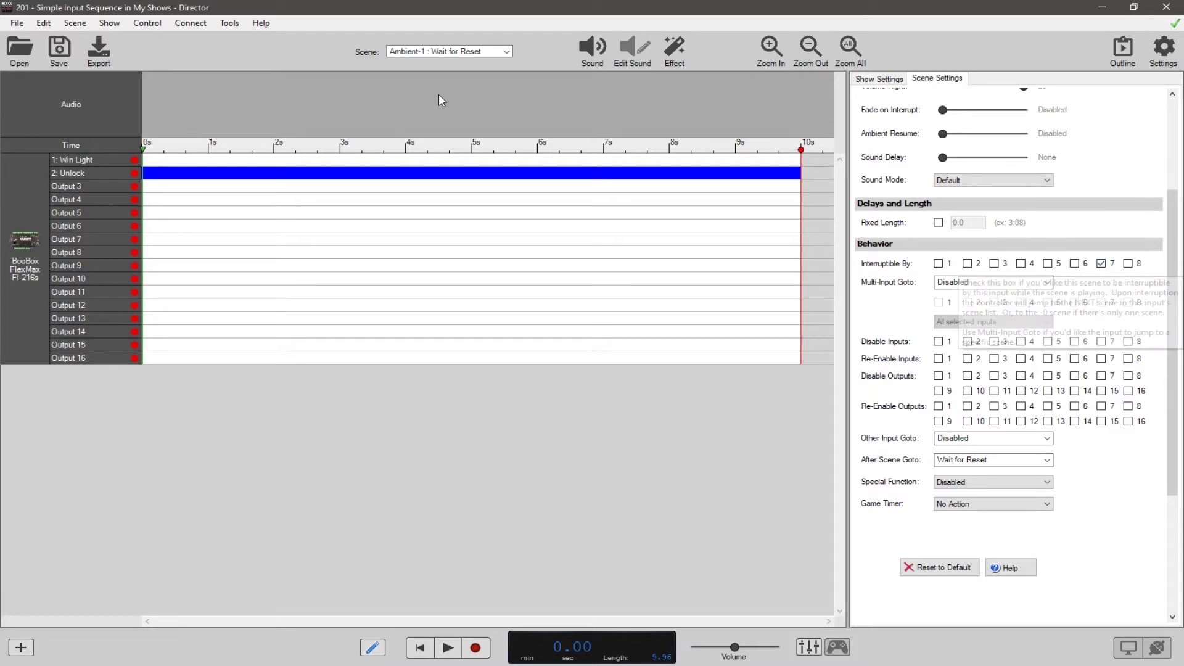
{"action": "left_click", "coordinate": [462, 51]}
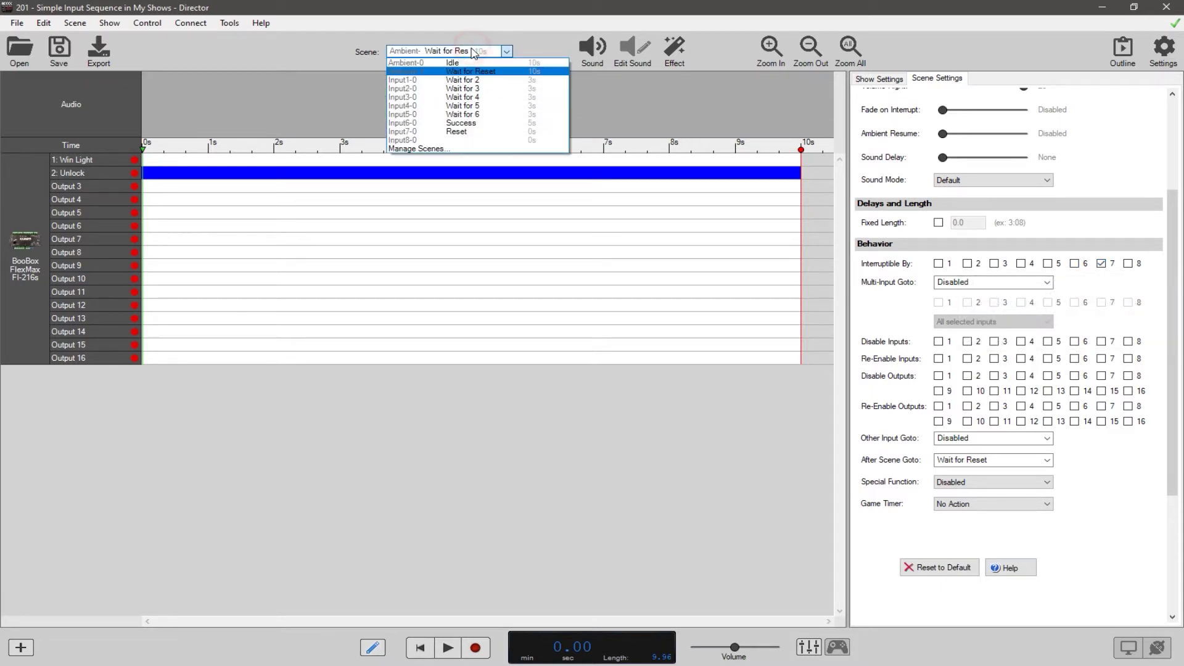
{"action": "left_click", "coordinate": [458, 131]}
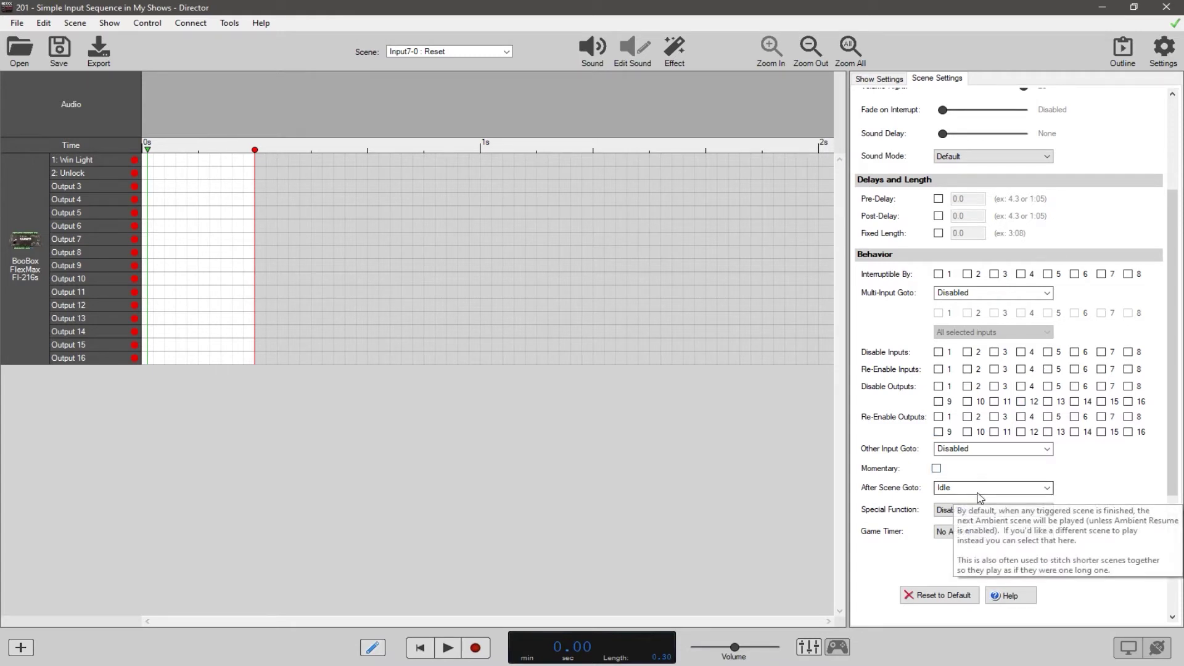
{"action": "left_click", "coordinate": [490, 50]}
{"action": "left_click", "coordinate": [470, 59]}
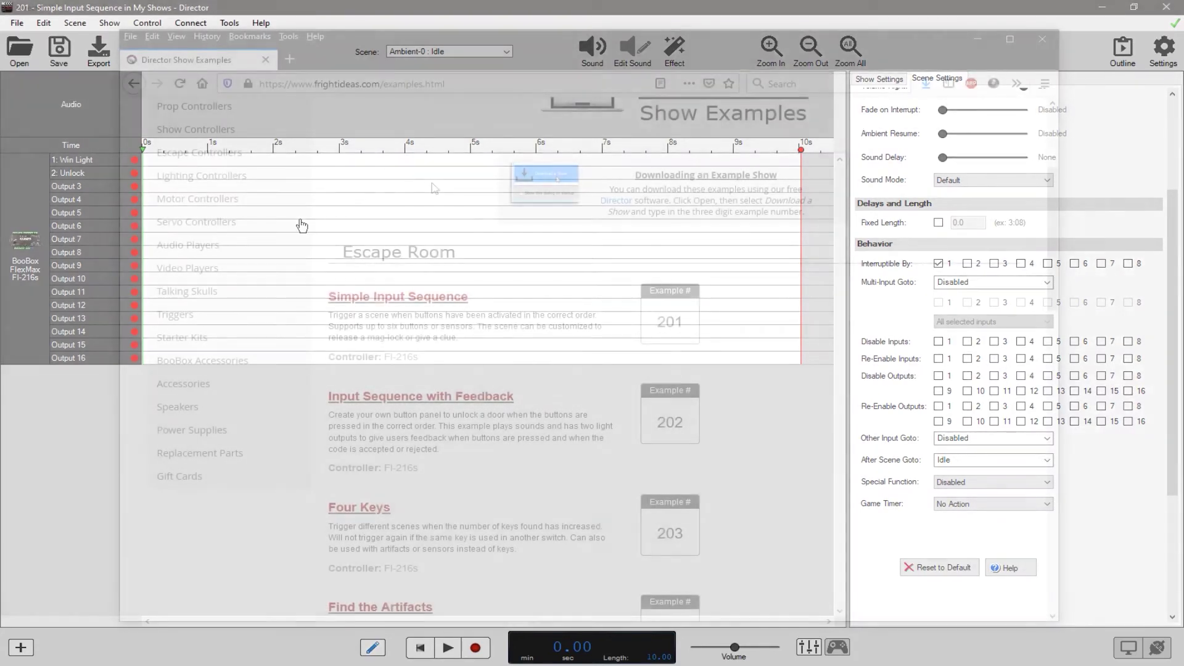
Find the Input Sequence with Feedback example on the website and download show 202 in Director, overwriting the existing copy.
{"action": "scroll", "coordinate": [575, 380], "scroll_direction": "down", "scroll_amount": 2}
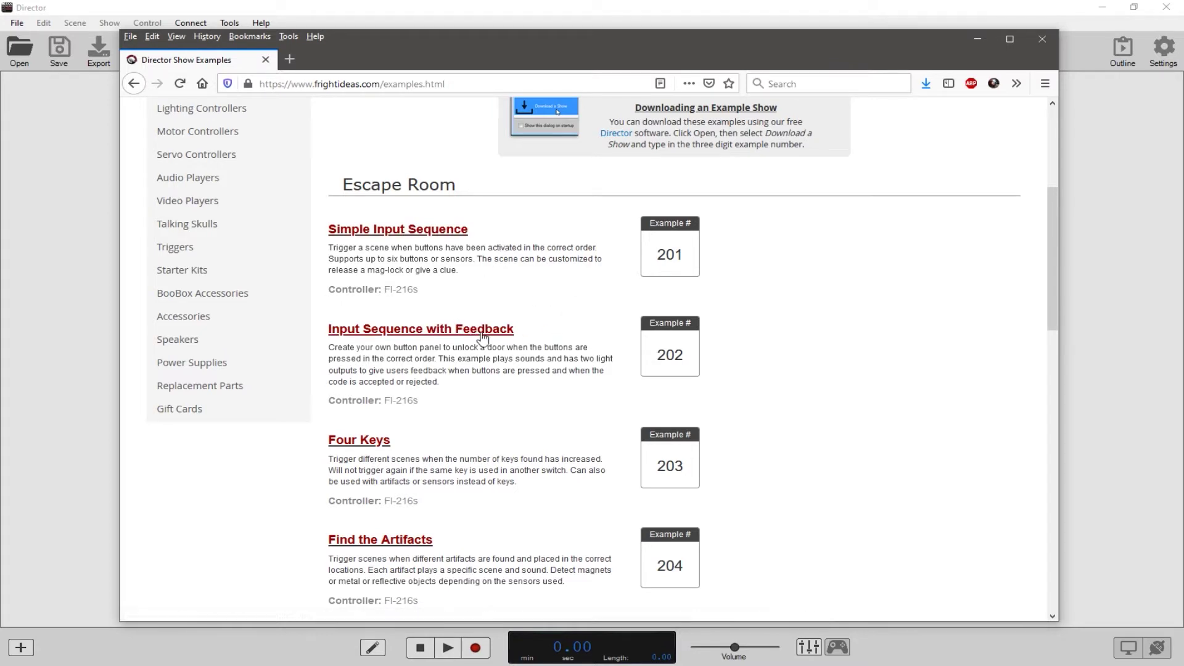
{"action": "left_click_drag", "start_coordinate": [741, 40], "coordinate": [0, 80]}
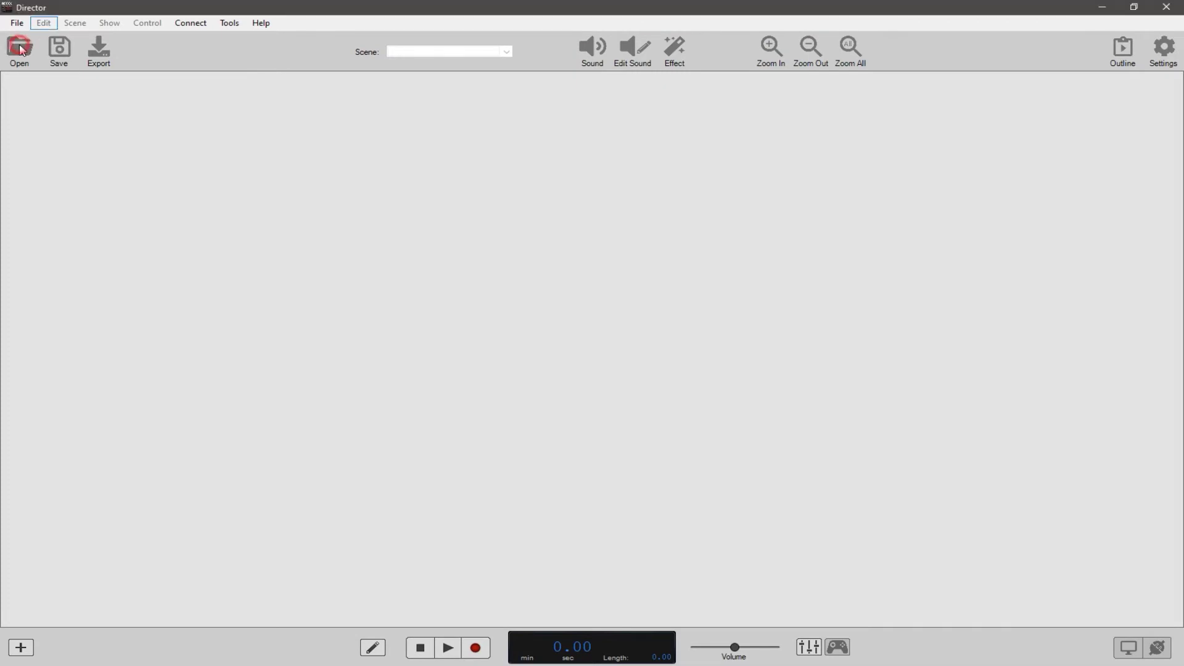
{"action": "left_click", "coordinate": [19, 49]}
{"action": "left_click", "coordinate": [368, 459]}
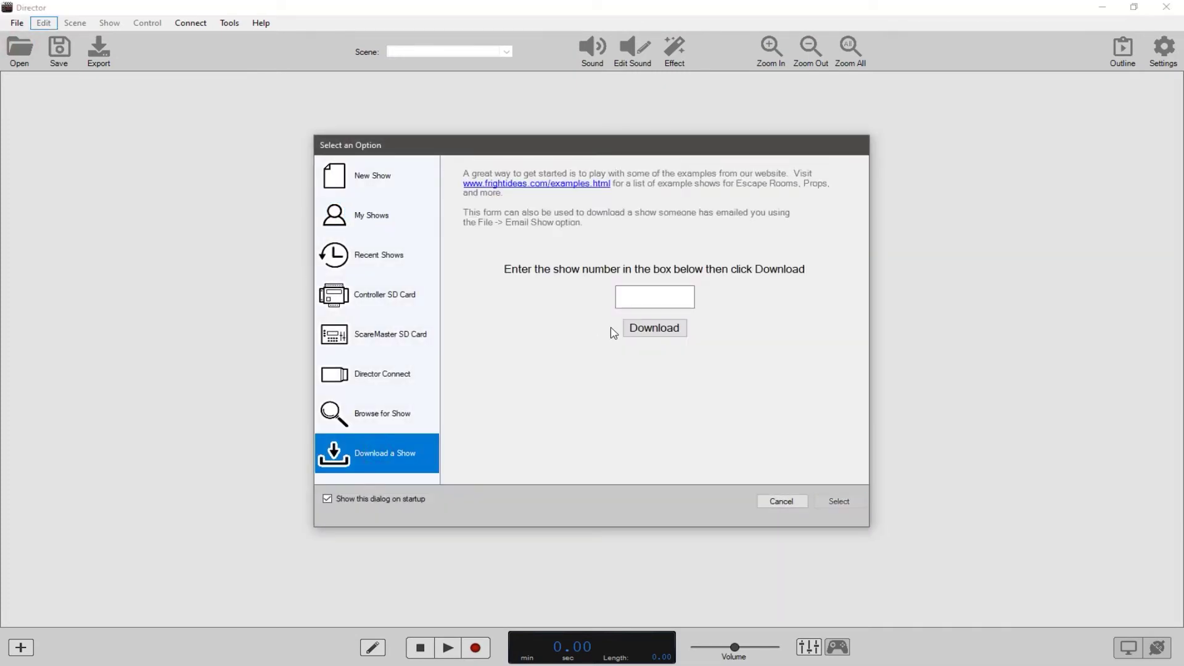
{"action": "left_click", "coordinate": [629, 301]}
{"action": "type", "text": "202"}
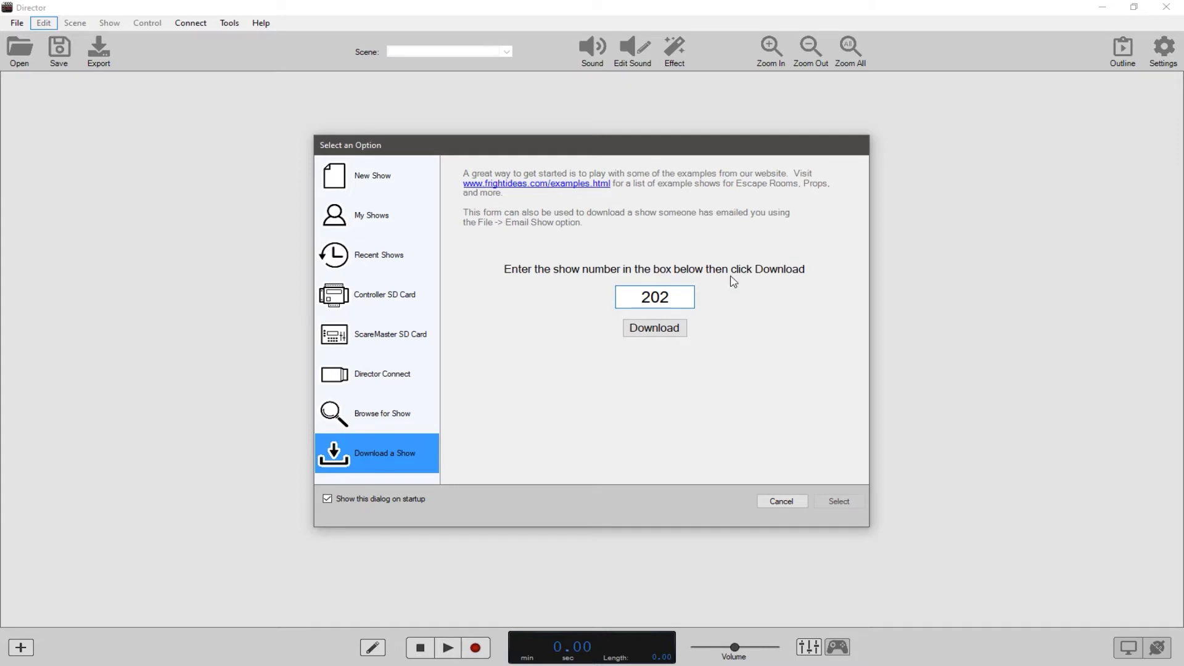
{"action": "left_click", "coordinate": [663, 328]}
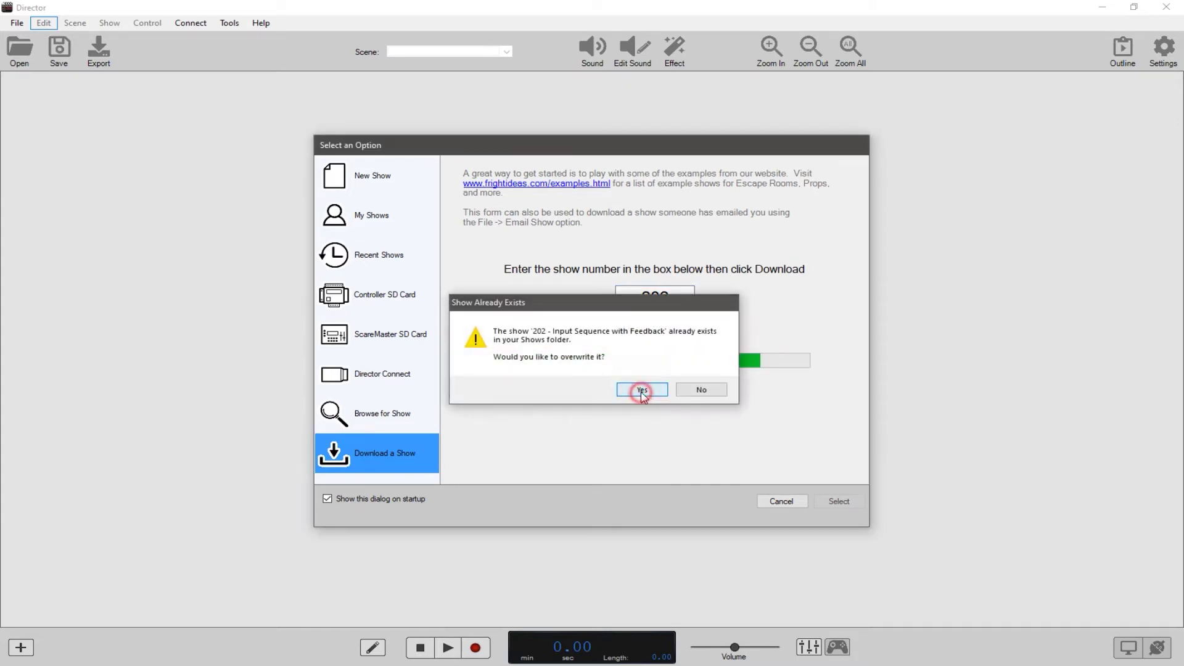
{"action": "left_click", "coordinate": [640, 390]}
Open the show "202 - Input Sequence with Feedback" from My Shows.
{"action": "left_click", "coordinate": [367, 219]}
{"action": "left_click", "coordinate": [484, 187]}
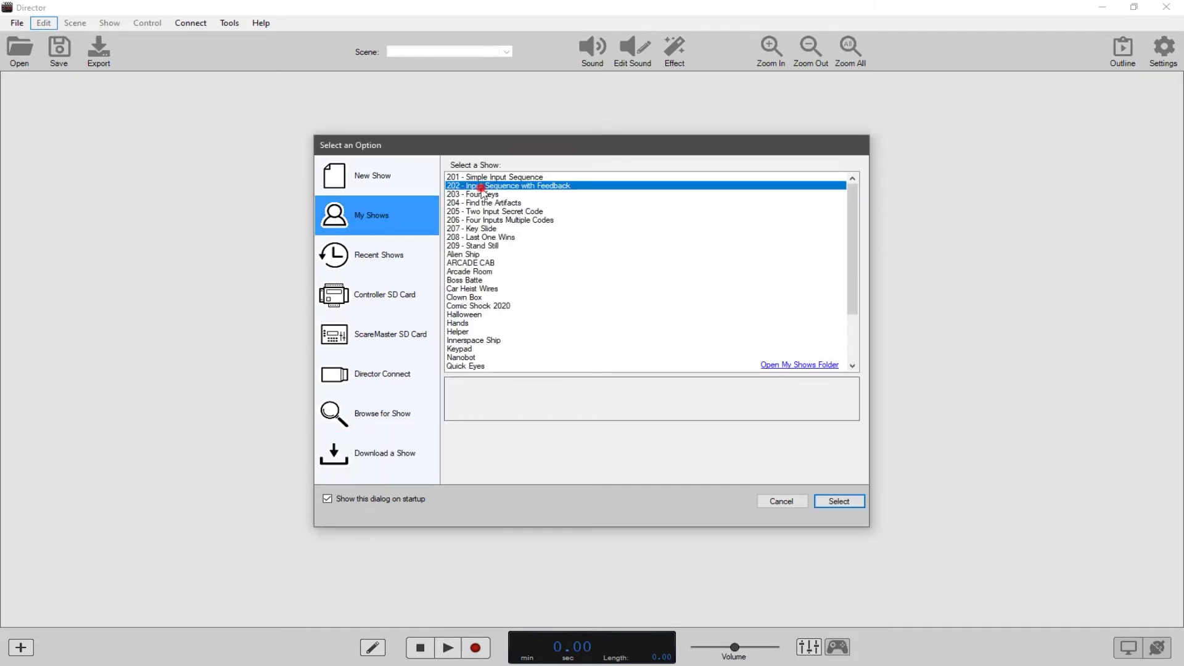
{"action": "left_click", "coordinate": [832, 499]}
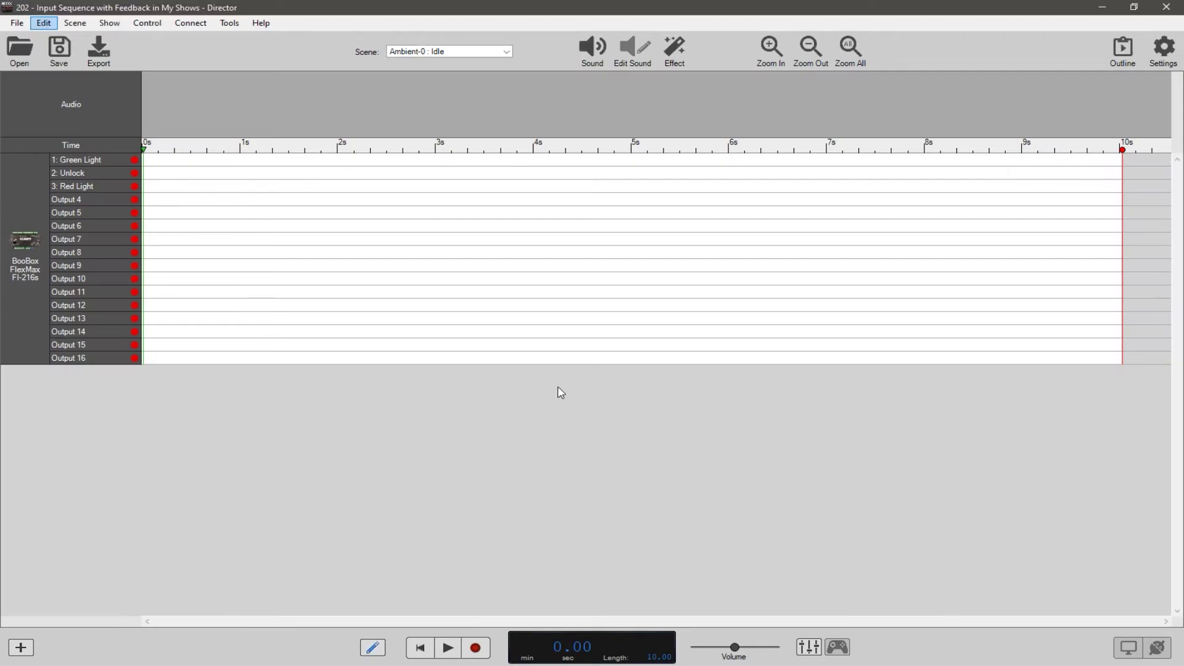
Display the show's settings and examine its single shot inputs and normally-closed outputs 2 and 3.
{"action": "left_click", "coordinate": [1164, 60]}
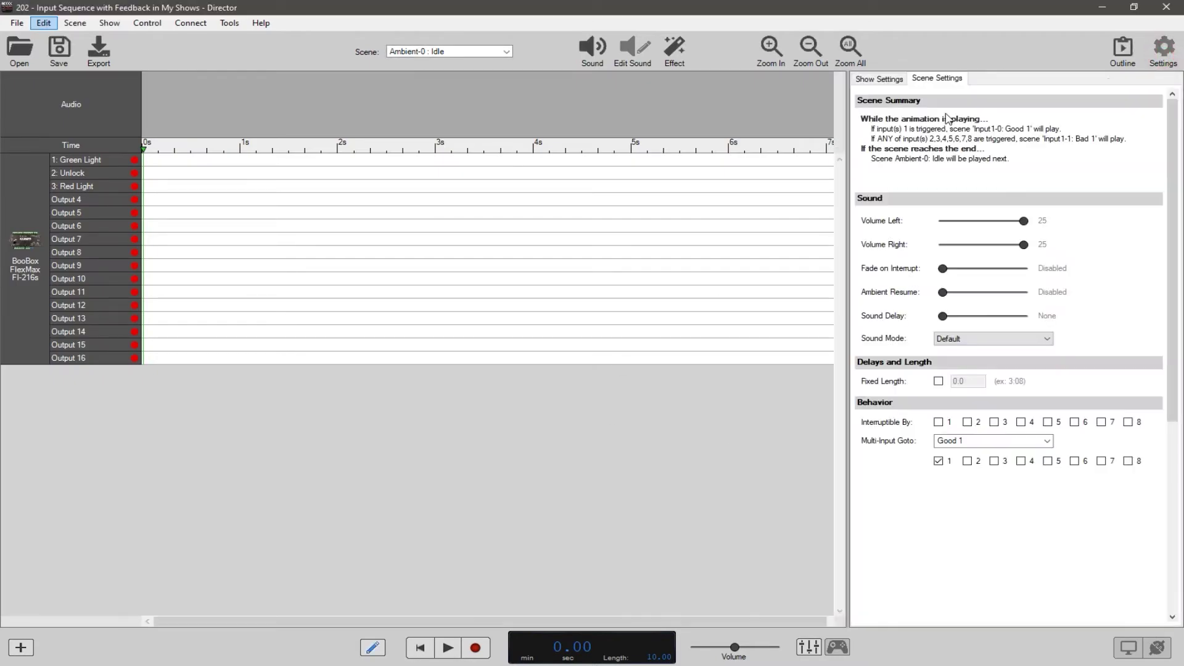
{"action": "left_click", "coordinate": [887, 79]}
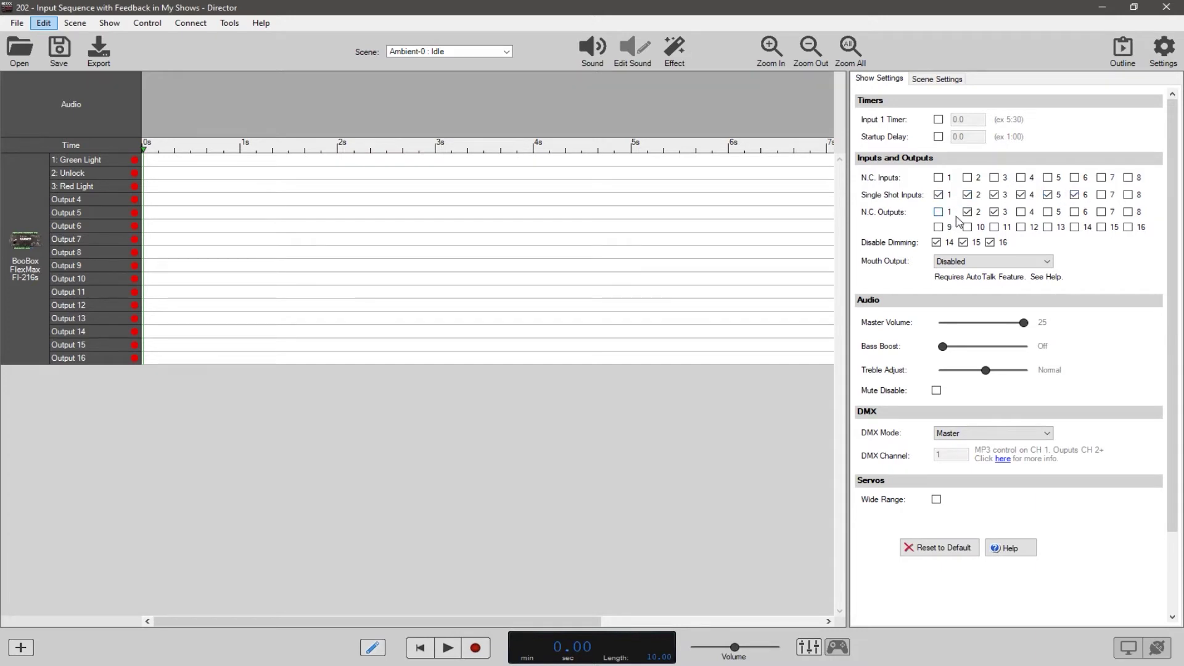
{"action": "left_click", "coordinate": [994, 212]}
Examine the Ambient-0 Idle scene's Interruptible By, Multi-Input Goto and Other Input Goto settings.
{"action": "left_click", "coordinate": [941, 79]}
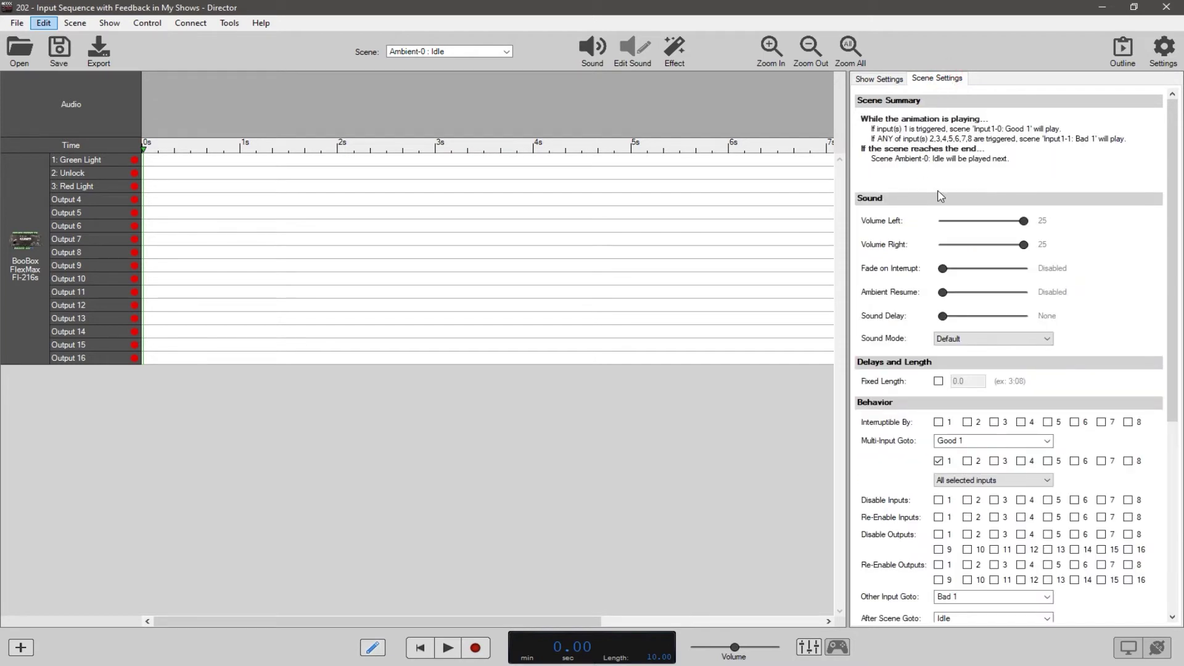
{"action": "scroll", "coordinate": [940, 196], "scroll_direction": "down", "scroll_amount": 2}
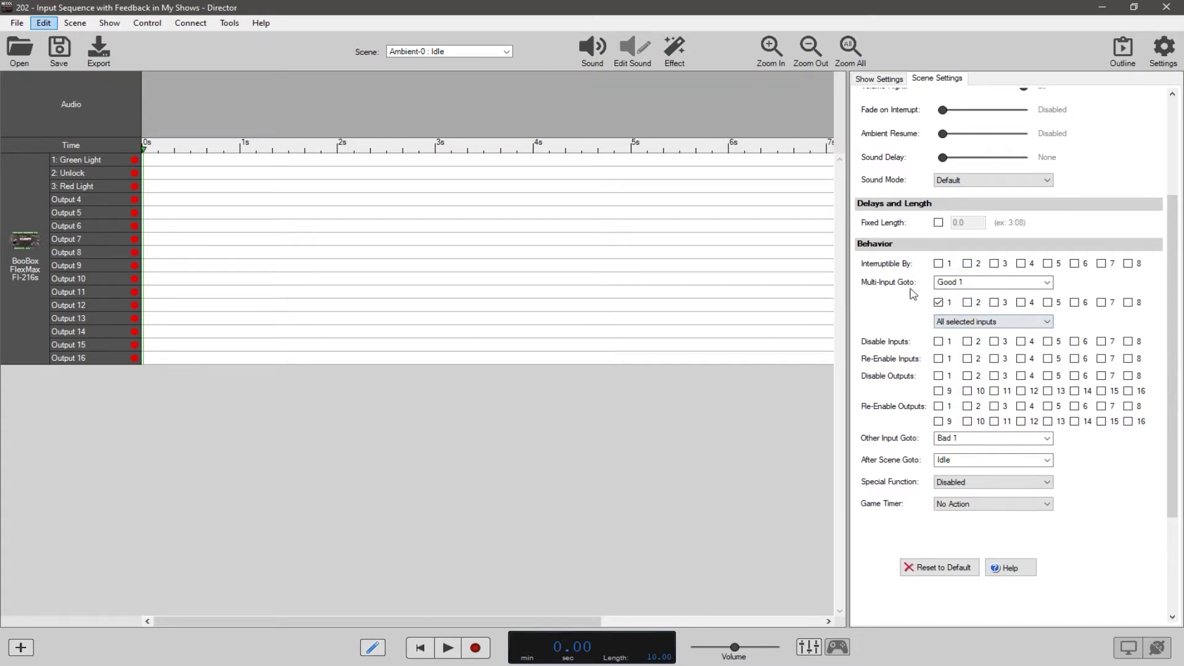
{"action": "mouse_move", "coordinate": [940, 266]}
{"action": "left_click", "coordinate": [506, 51]}
{"action": "left_click", "coordinate": [506, 51]}
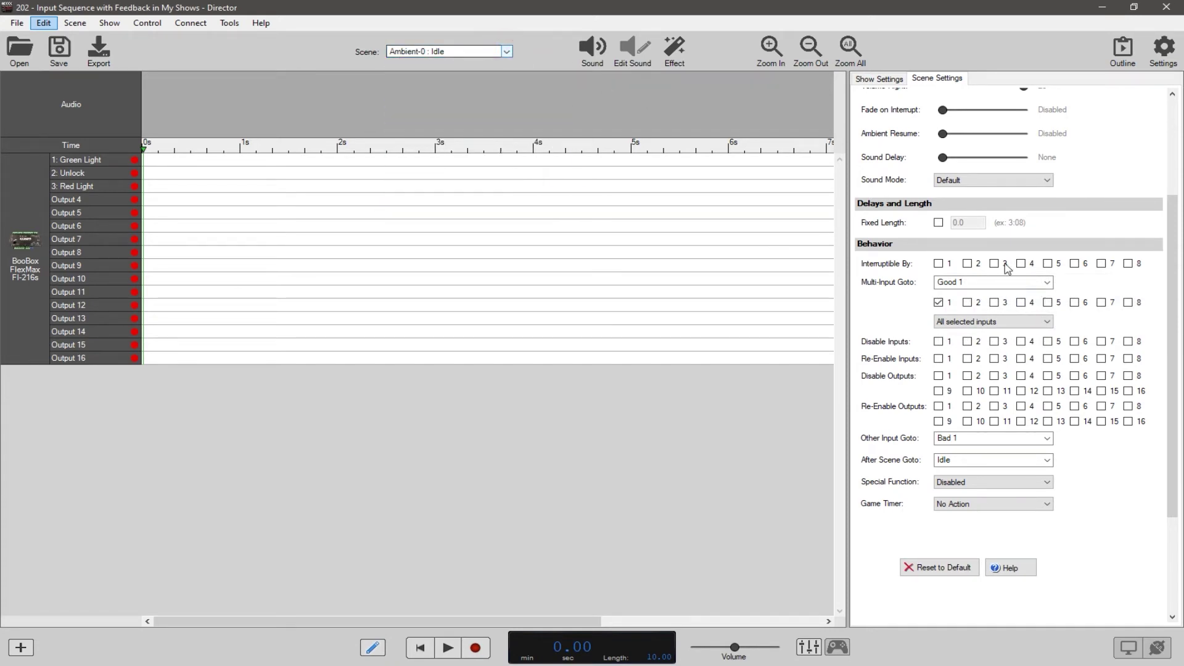
{"action": "mouse_move", "coordinate": [940, 266]}
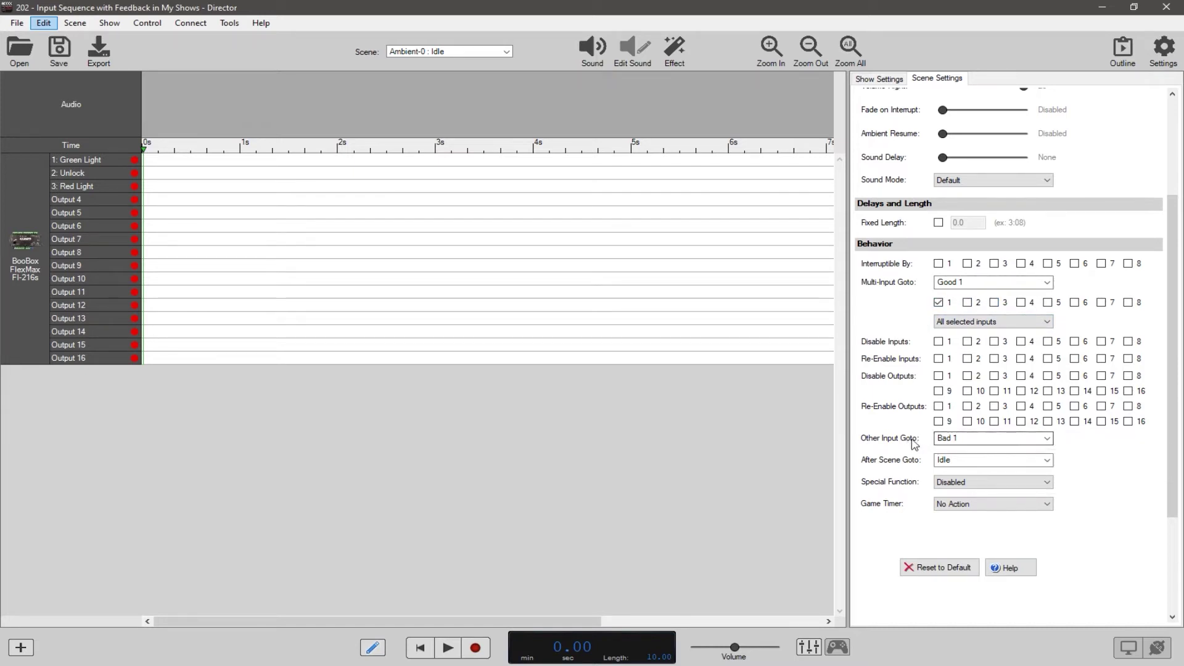
{"action": "left_click", "coordinate": [938, 303]}
Switch to the Input1-0 Good 1 scene, scrub through its timeline and check its After Scene, Multi-Input and Other Input Goto settings.
{"action": "left_click", "coordinate": [473, 53]}
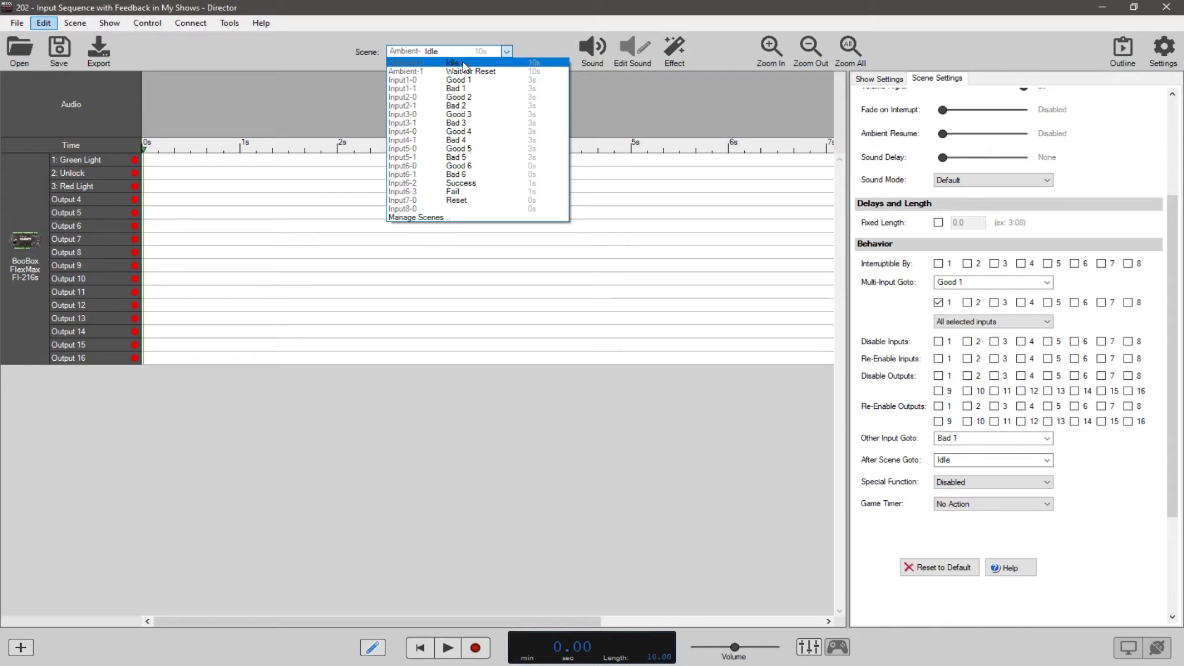
{"action": "left_click", "coordinate": [460, 80]}
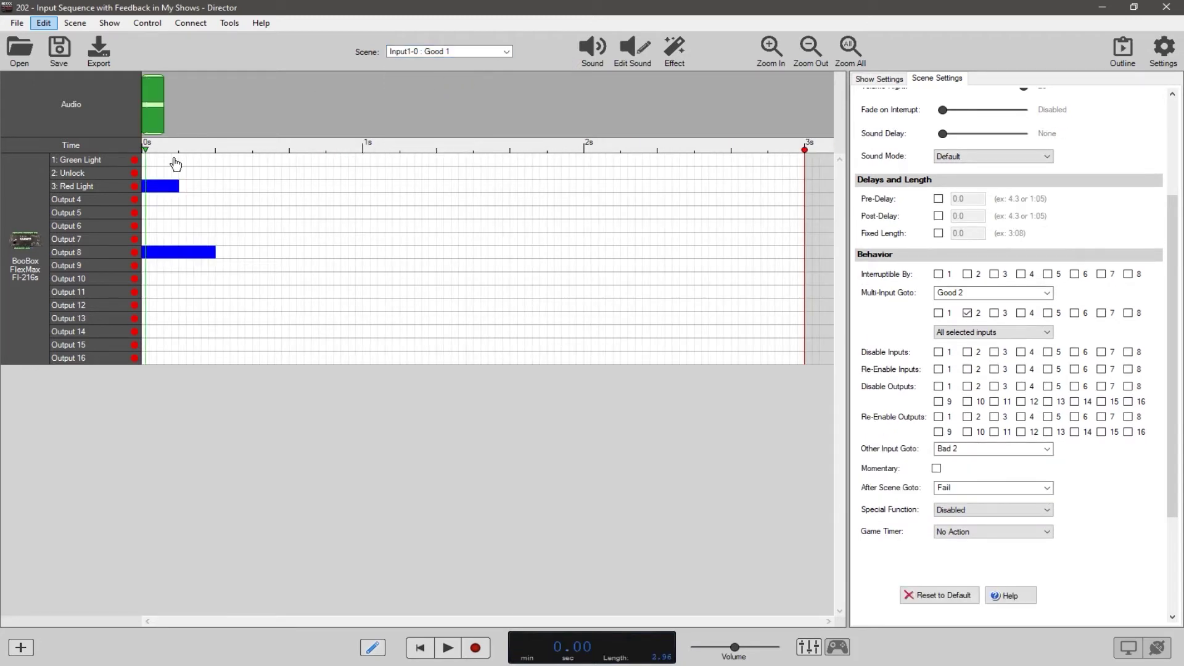
{"action": "left_click_drag", "start_coordinate": [177, 162], "coordinate": [270, 154]}
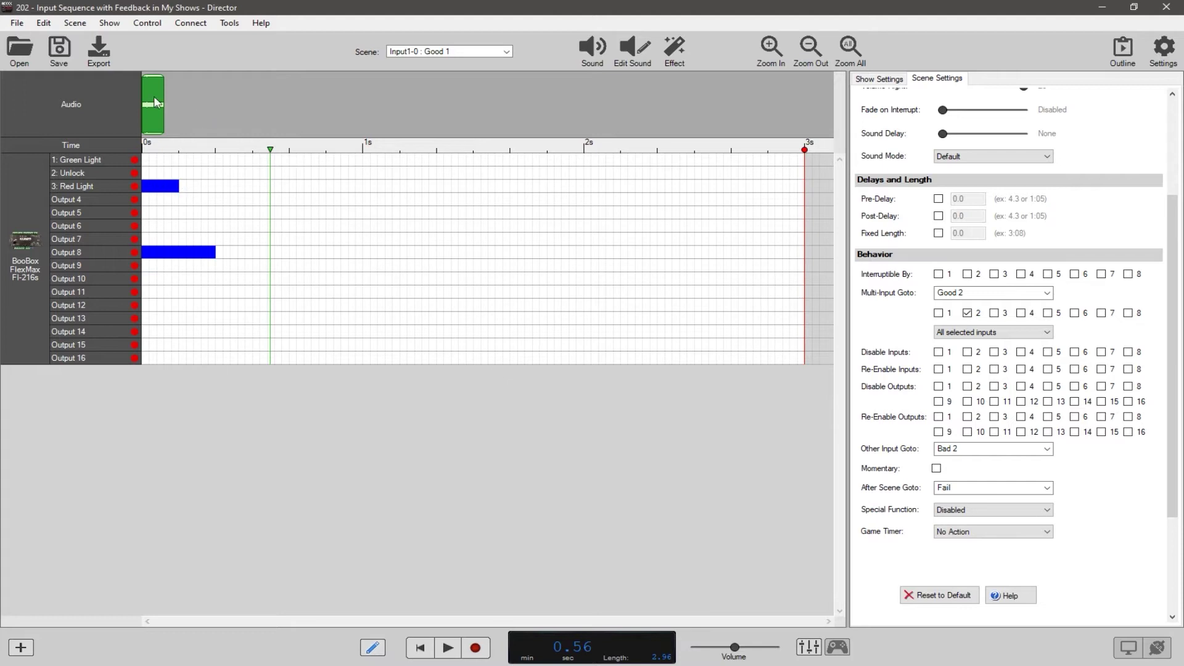
{"action": "left_click_drag", "start_coordinate": [269, 150], "coordinate": [138, 161]}
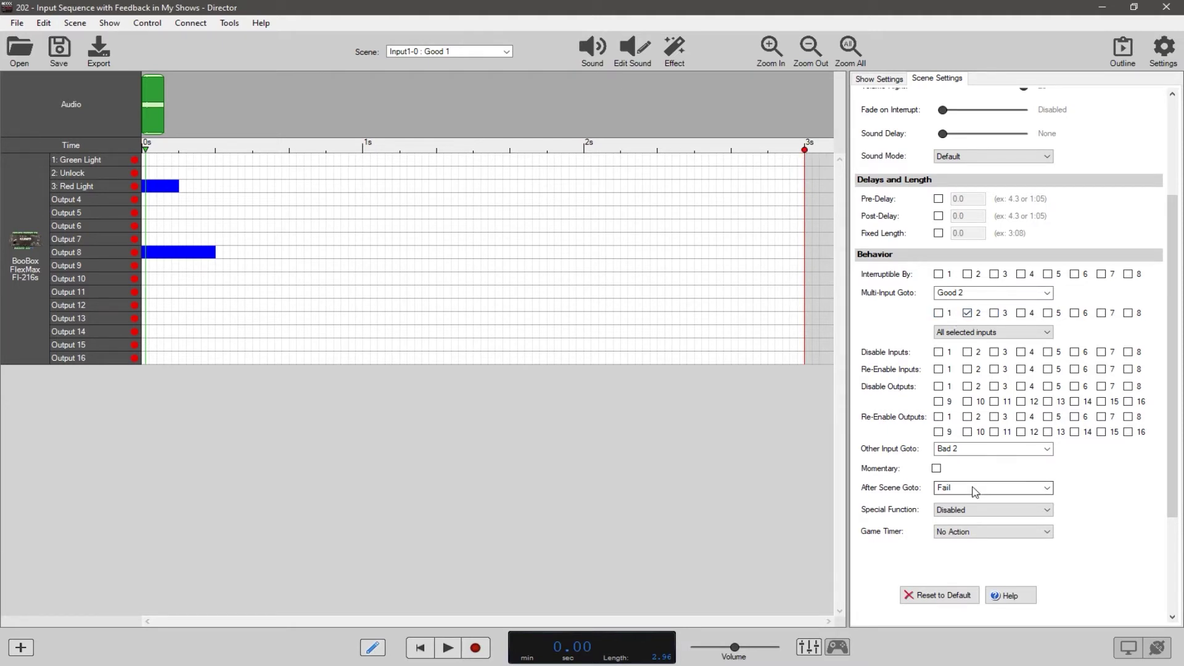
{"action": "mouse_move", "coordinate": [973, 493]}
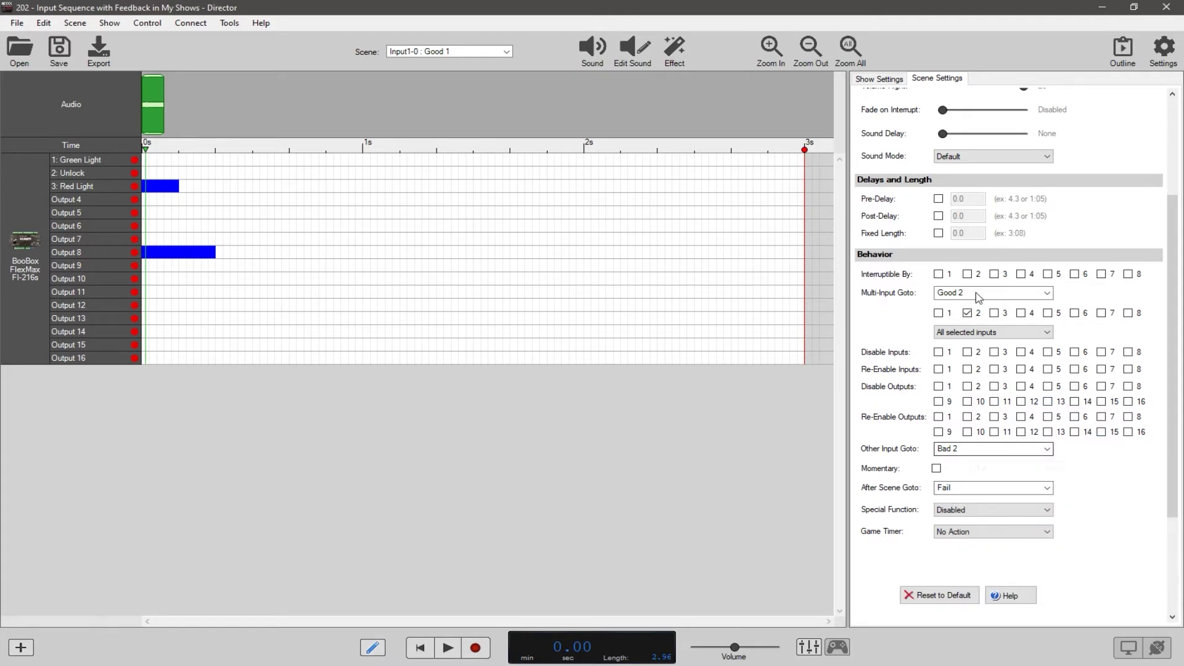
{"action": "mouse_move", "coordinate": [972, 456]}
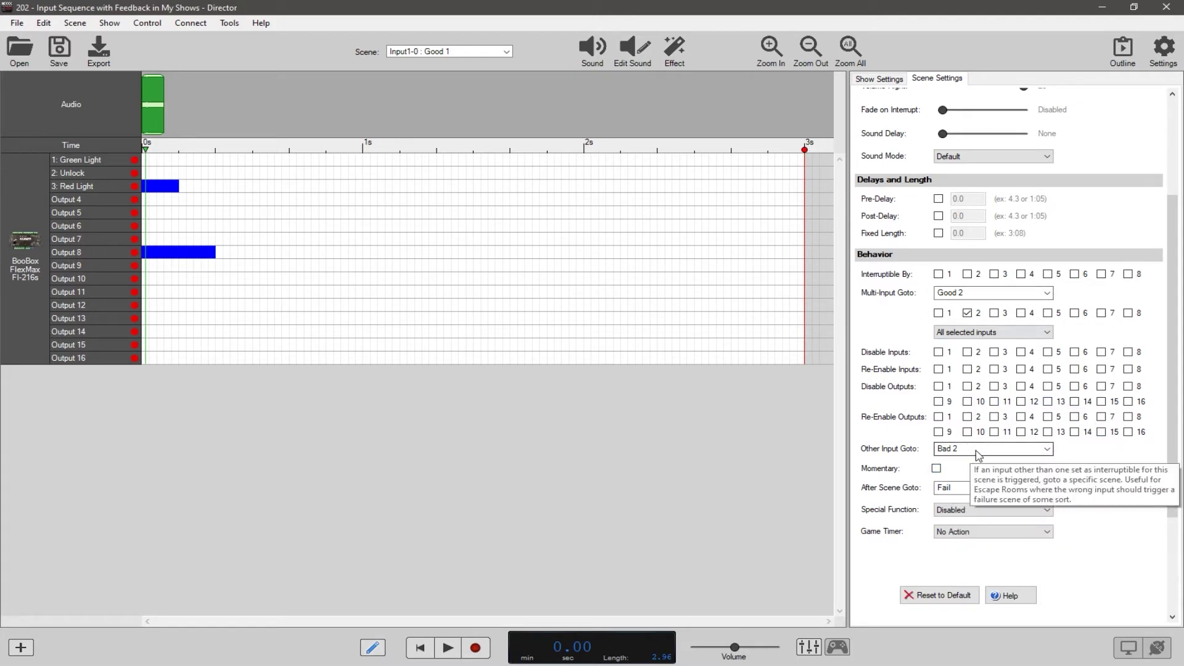
Switch to the Input1-1 Bad 1 scene and examine its timeline.
{"action": "left_click", "coordinate": [481, 53]}
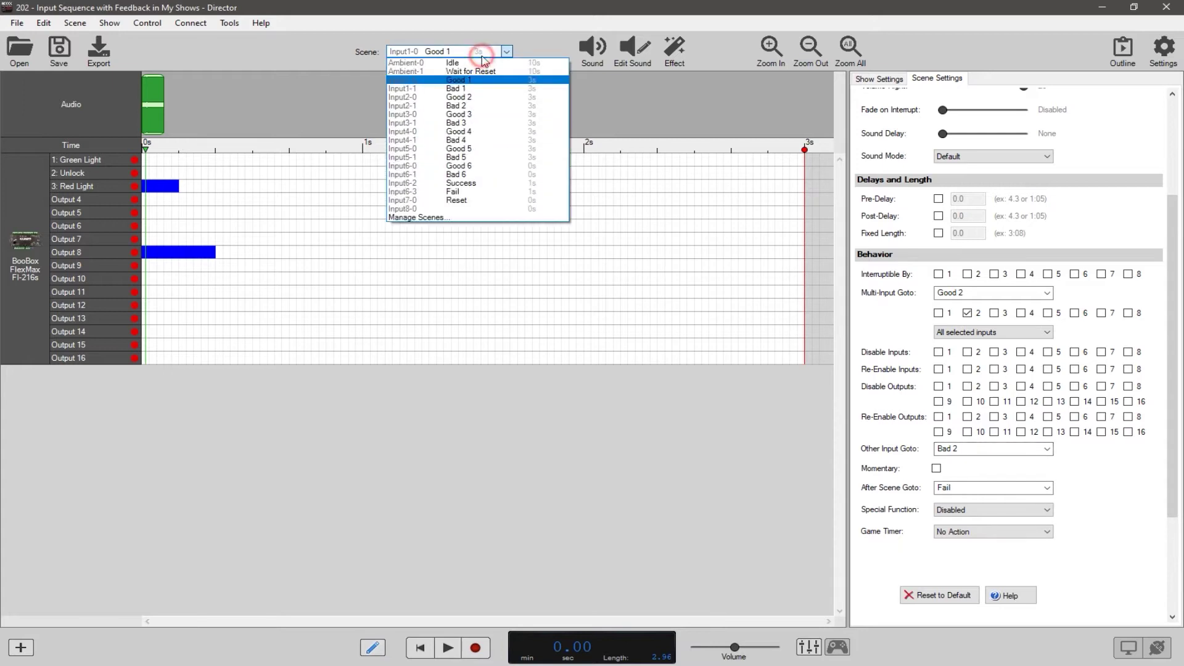
{"action": "left_click", "coordinate": [467, 89]}
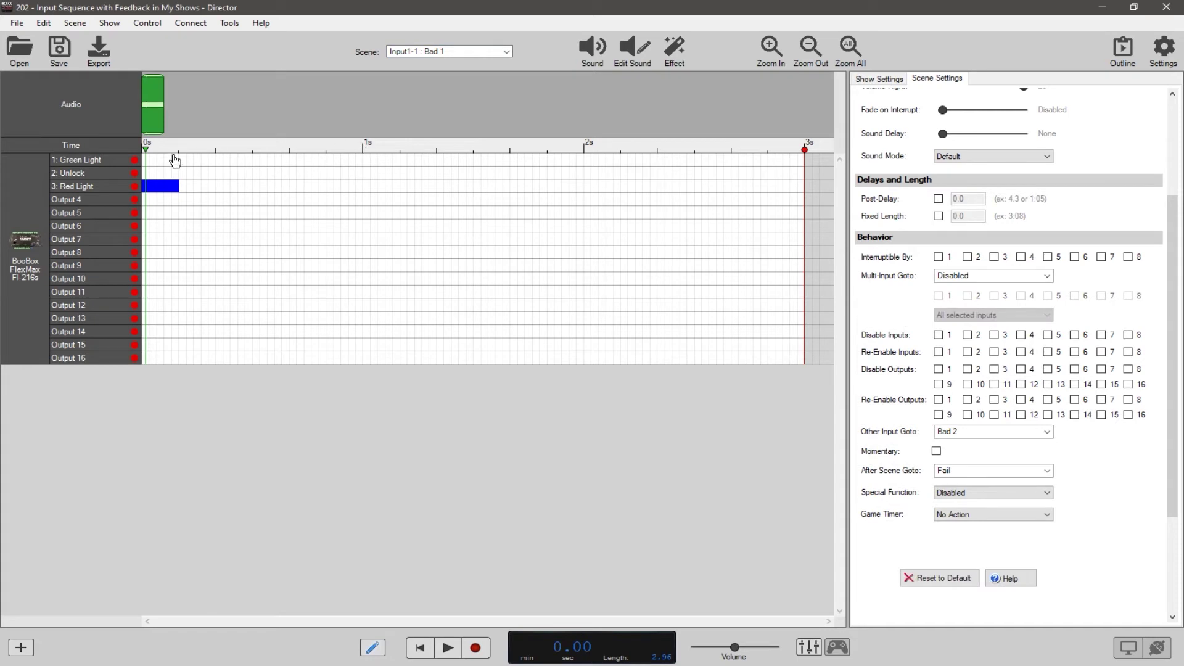
Scrub through the Bad 1 scene's timeline, then switch to the Input6-3 Fail scene and play it.
{"action": "left_click", "coordinate": [271, 147]}
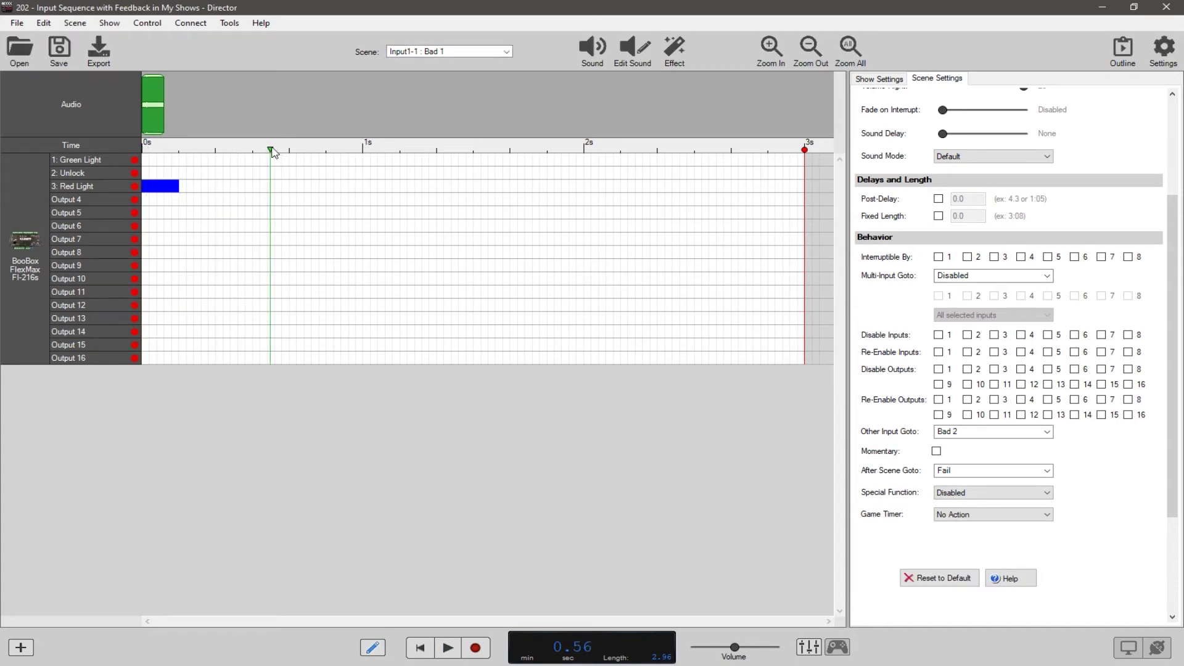
{"action": "left_click_drag", "start_coordinate": [179, 157], "coordinate": [132, 159]}
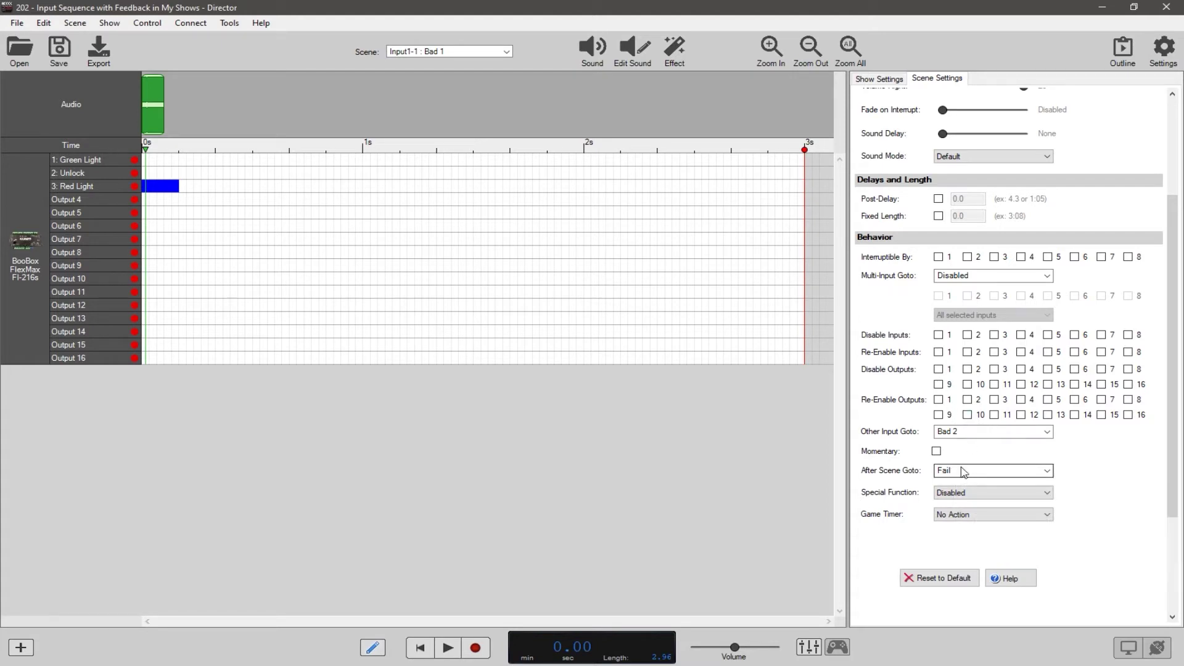
{"action": "left_click", "coordinate": [449, 52]}
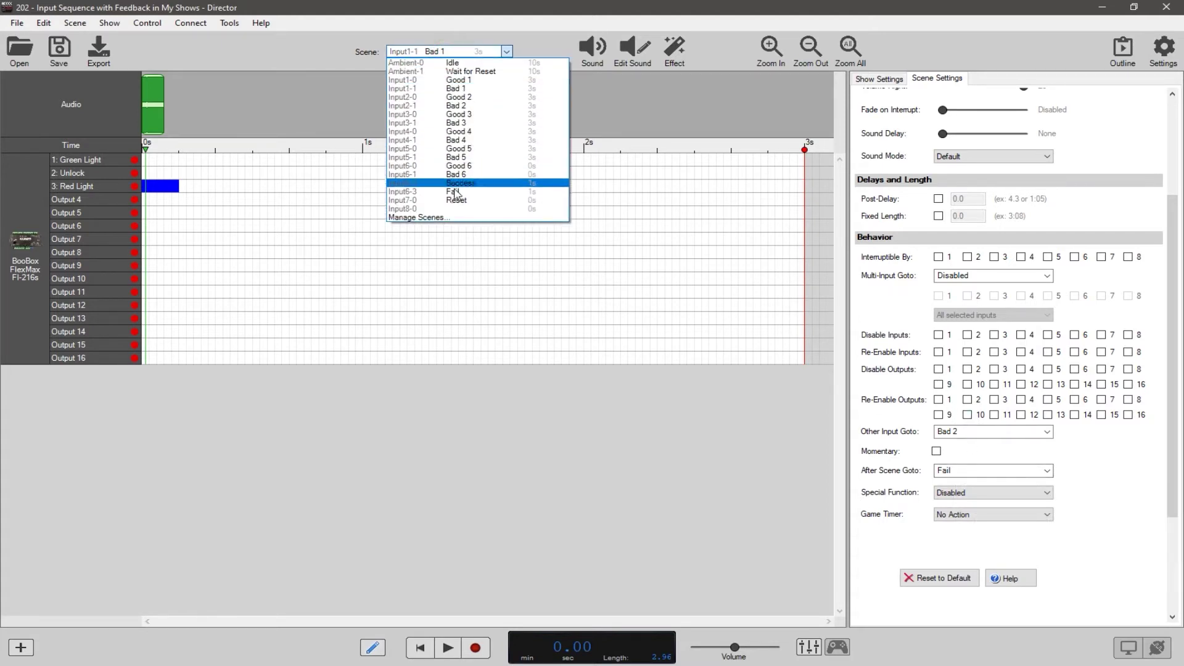
{"action": "left_click", "coordinate": [457, 192]}
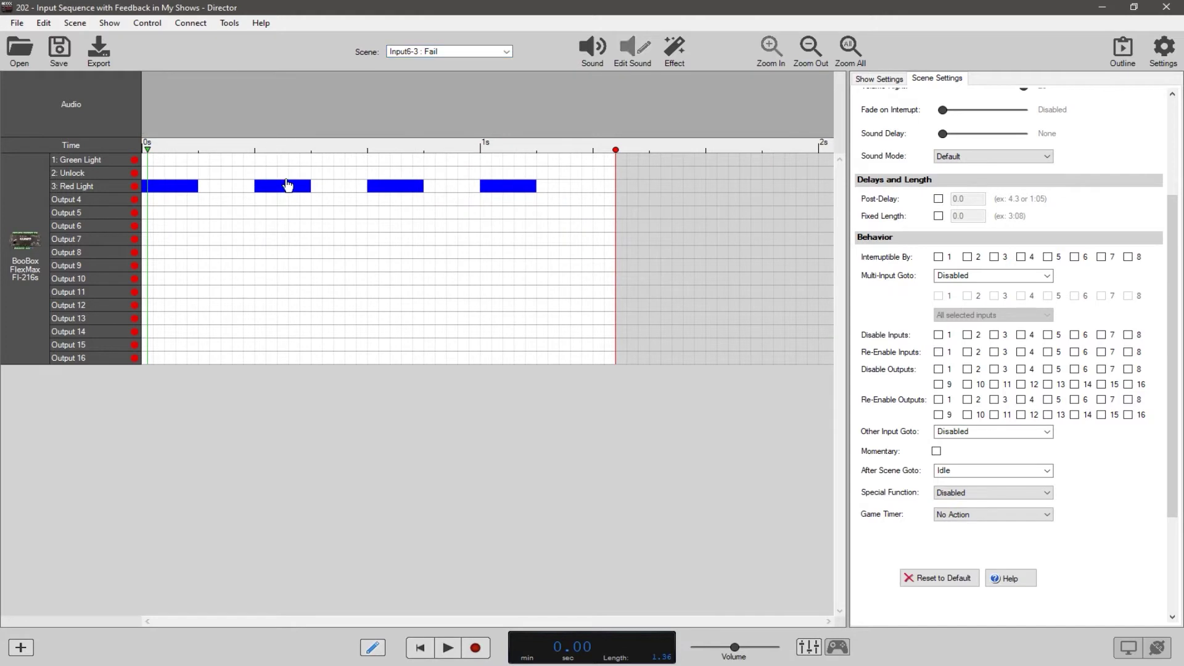
{"action": "key", "text": "space"}
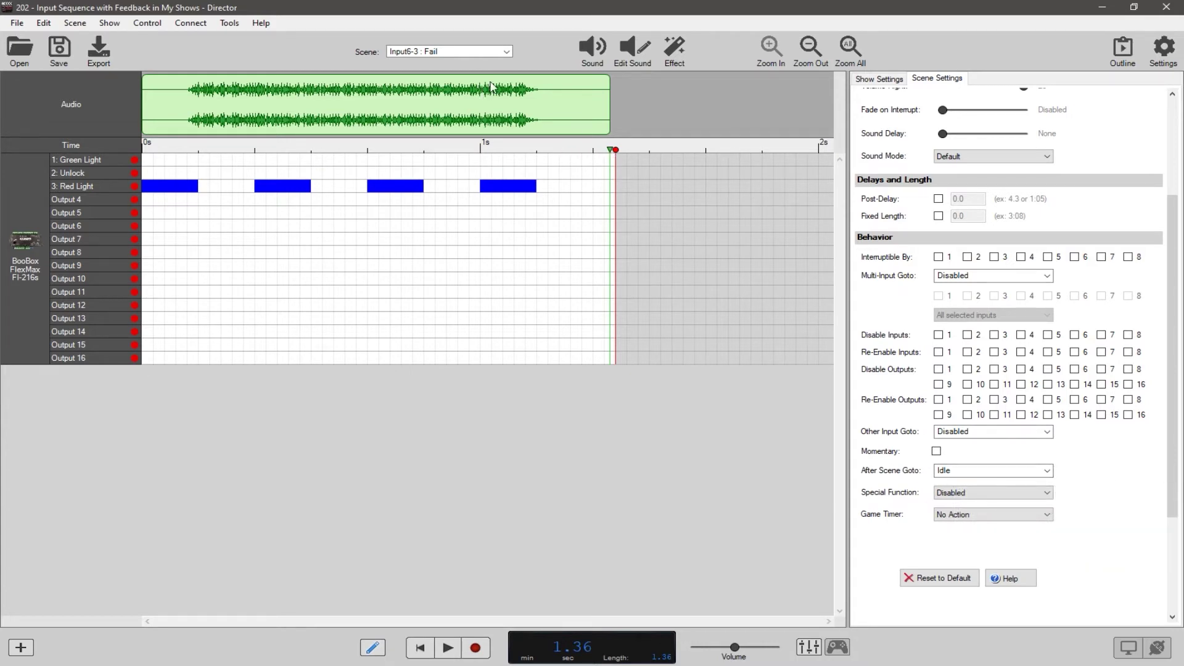
View the Ambient-0 Idle scene, then examine the Input1-0 Good 1 scene's After Scene Goto and Other Input Goto settings.
{"action": "left_click", "coordinate": [507, 51]}
{"action": "left_click", "coordinate": [499, 62]}
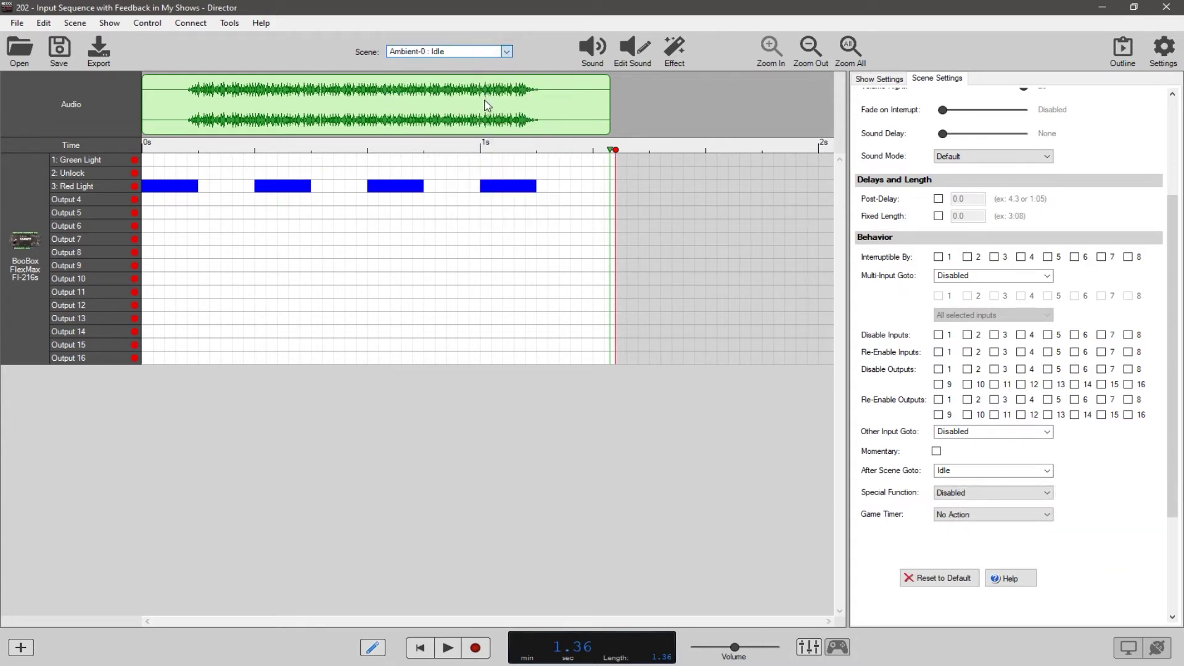
{"action": "left_click", "coordinate": [504, 53]}
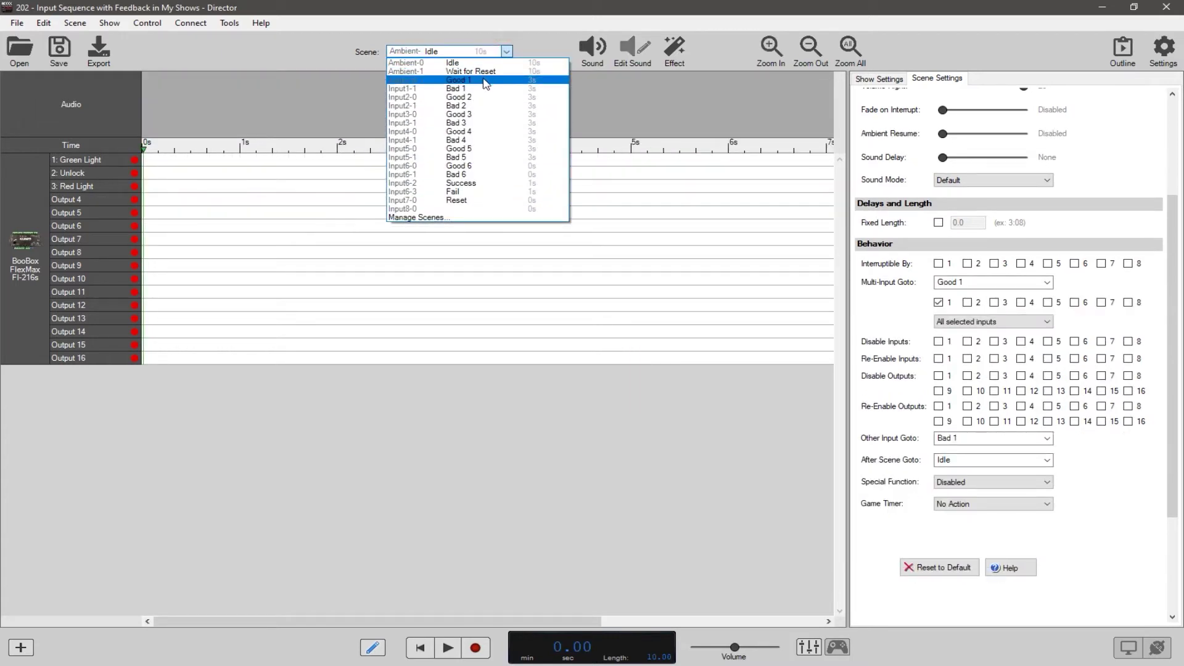
{"action": "left_click", "coordinate": [484, 81]}
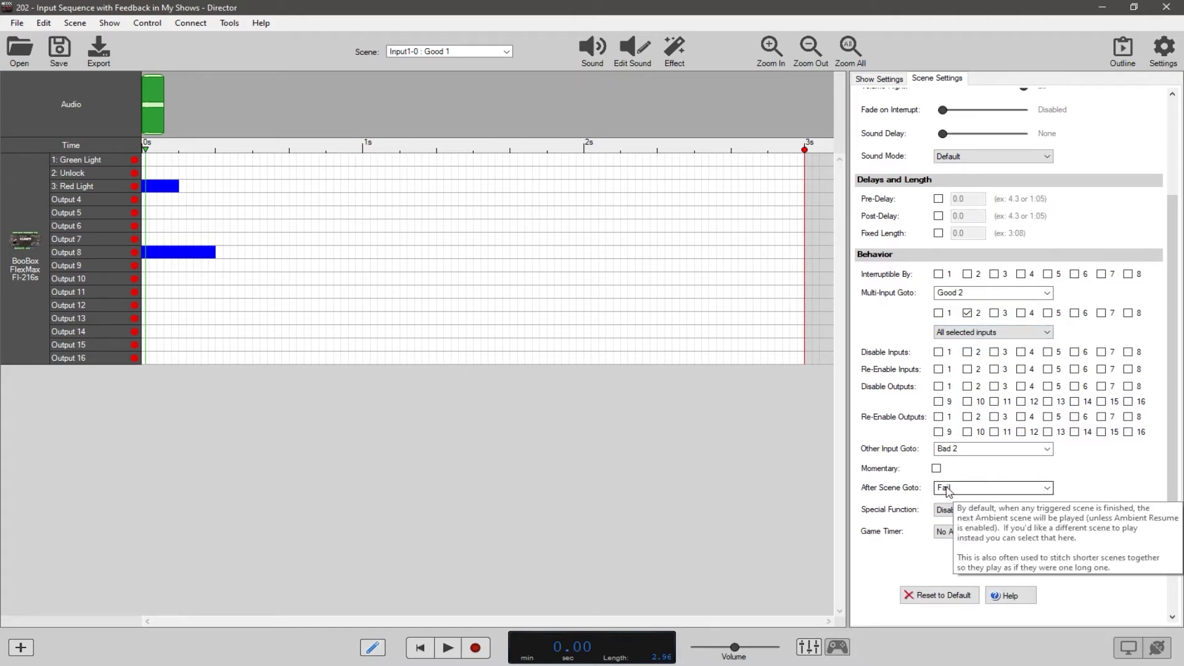
{"action": "mouse_move", "coordinate": [955, 451]}
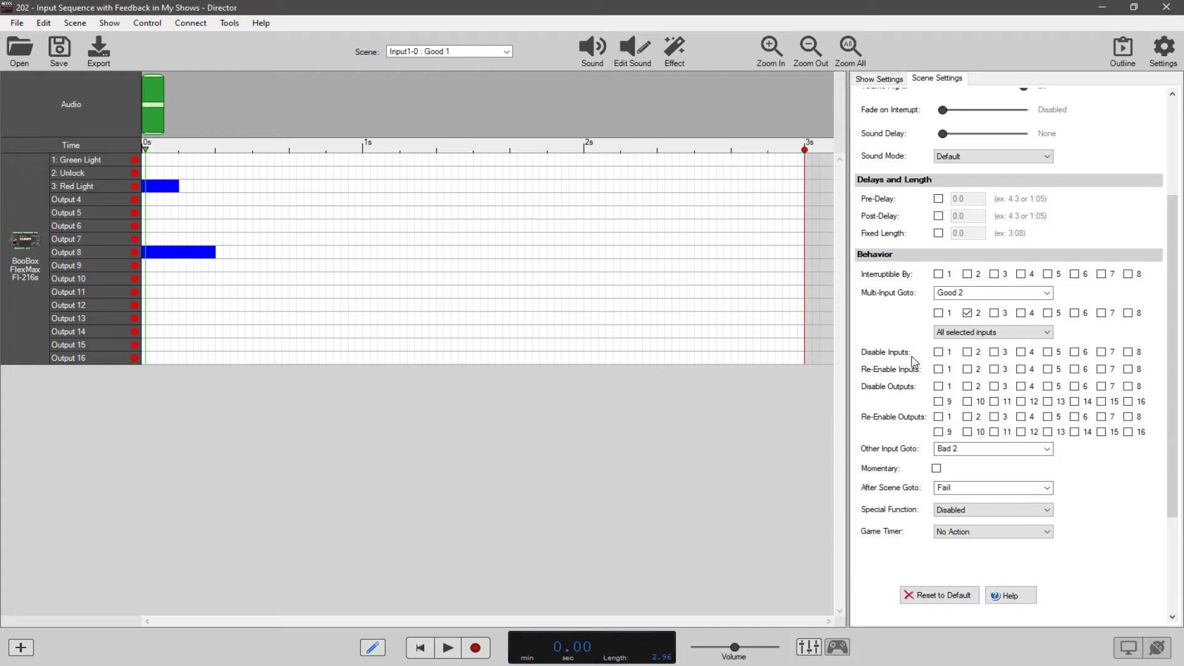
{"action": "left_click", "coordinate": [506, 51]}
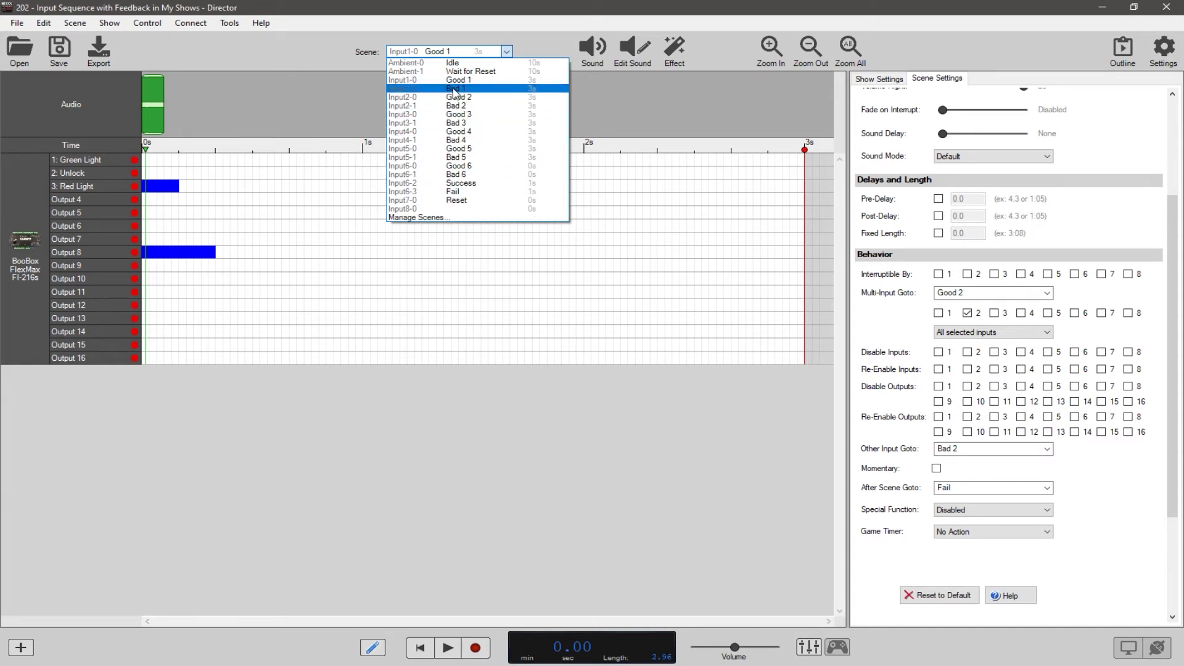
{"action": "left_click", "coordinate": [520, 32]}
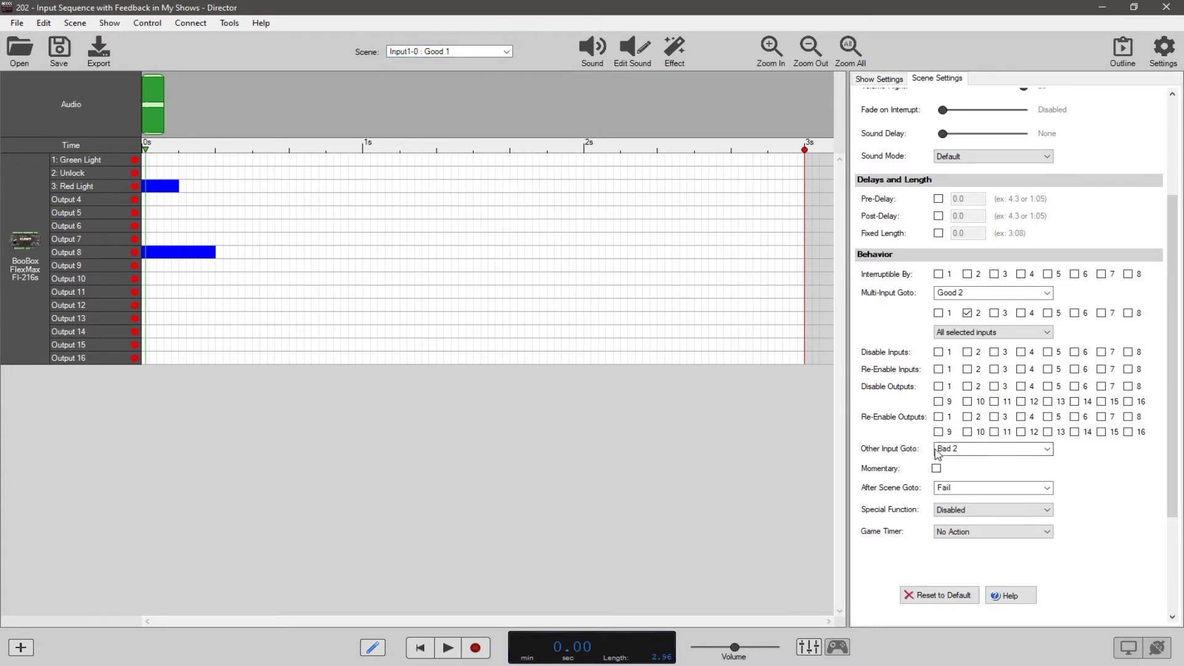
{"action": "left_click", "coordinate": [506, 53]}
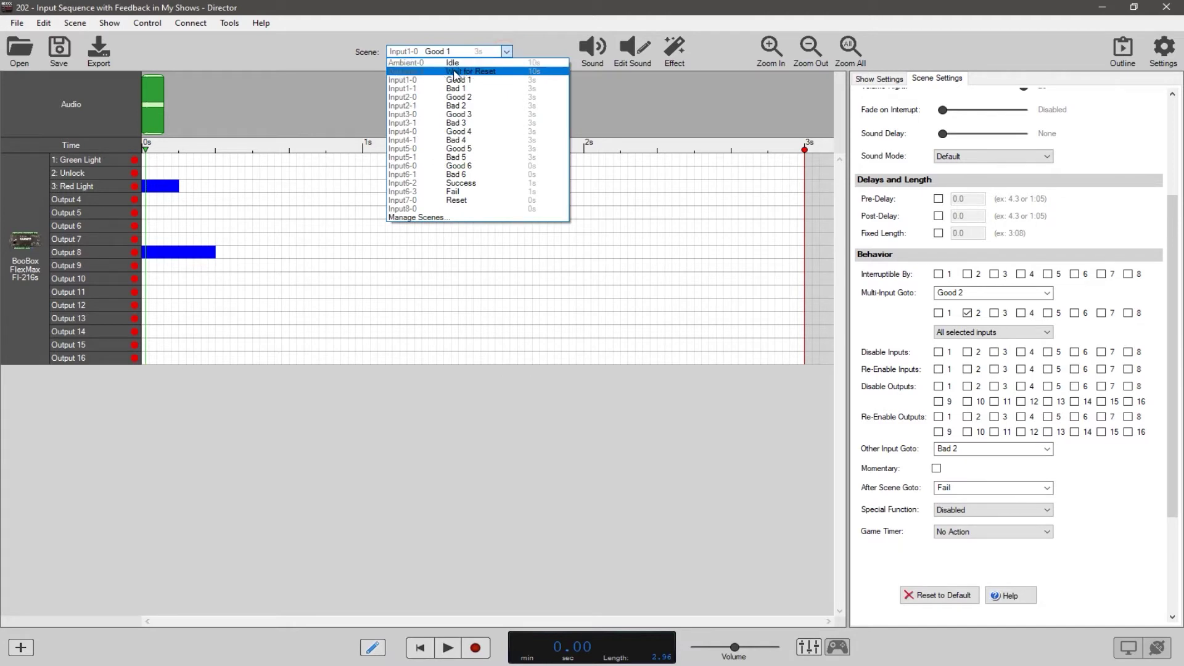
{"action": "left_click", "coordinate": [522, 38]}
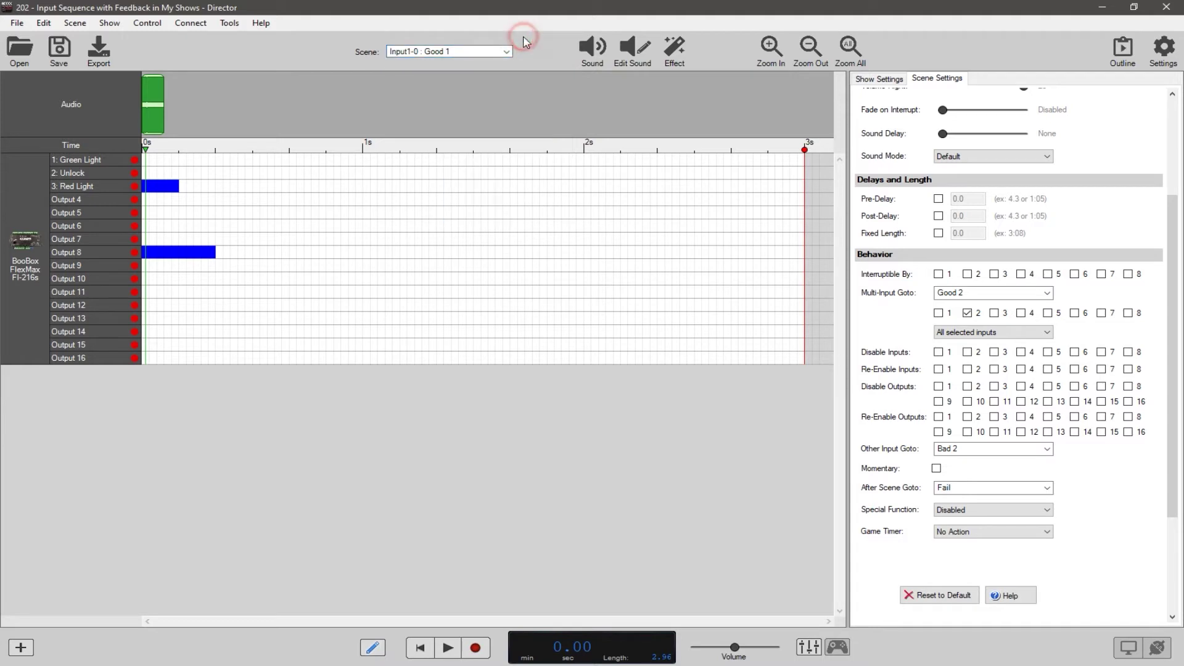
Compare the output timelines of the Input1-1 Bad 1, Input1-0 Good 1 and Input2-0 Good 2 scenes.
{"action": "left_click", "coordinate": [466, 55]}
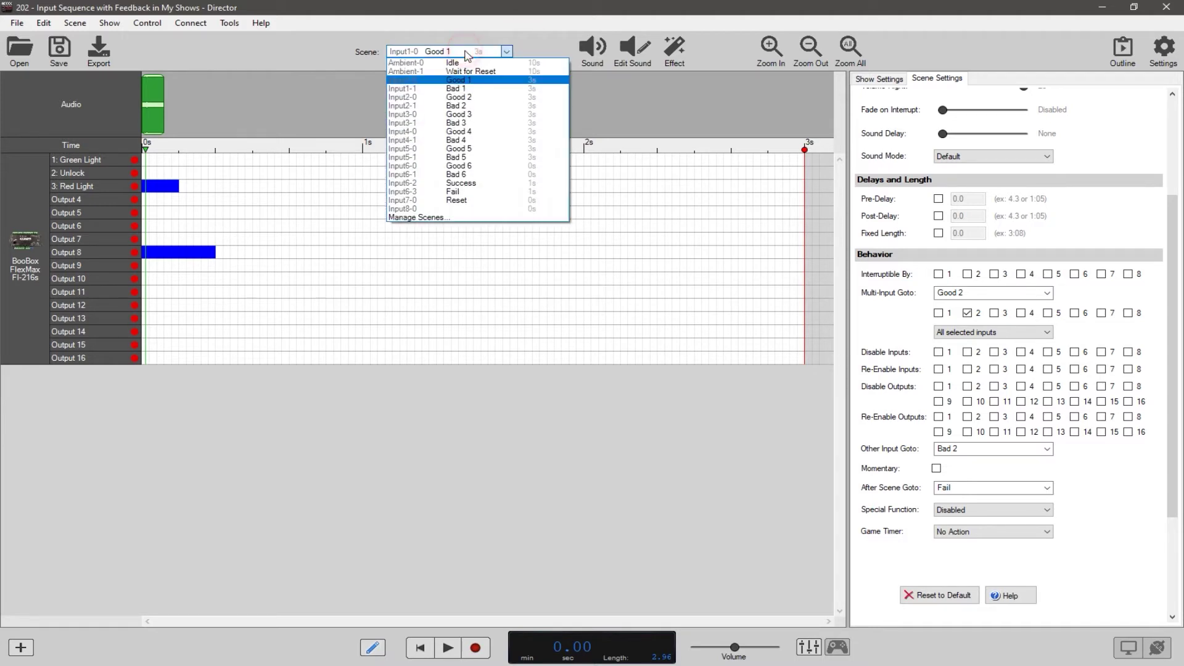
{"action": "left_click", "coordinate": [457, 87]}
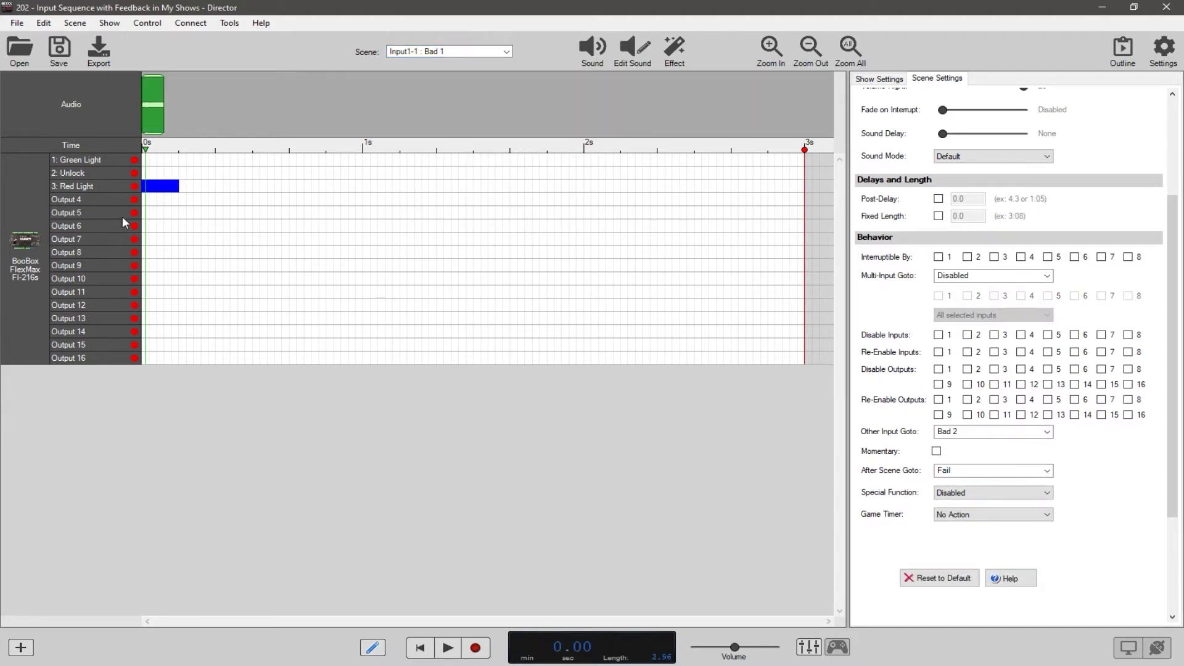
{"action": "left_click", "coordinate": [462, 51]}
{"action": "left_click", "coordinate": [464, 82]}
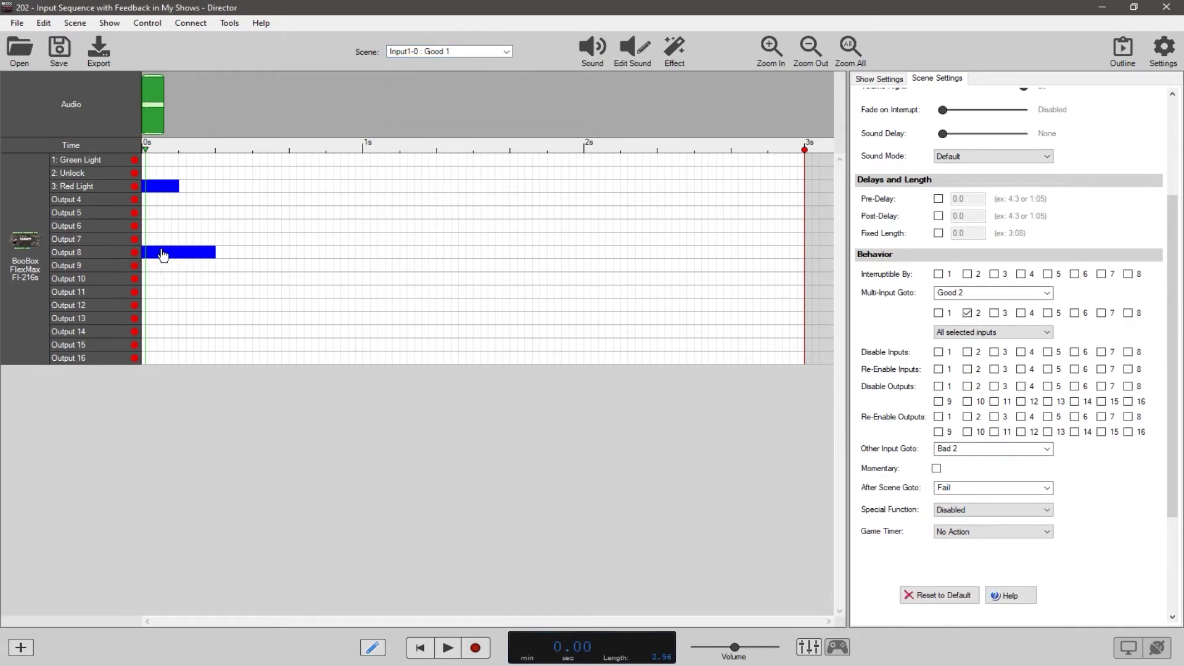
{"action": "left_click", "coordinate": [455, 51]}
{"action": "scroll", "coordinate": [462, 92], "scroll_direction": "down", "scroll_amount": 3}
{"action": "left_click", "coordinate": [463, 98]}
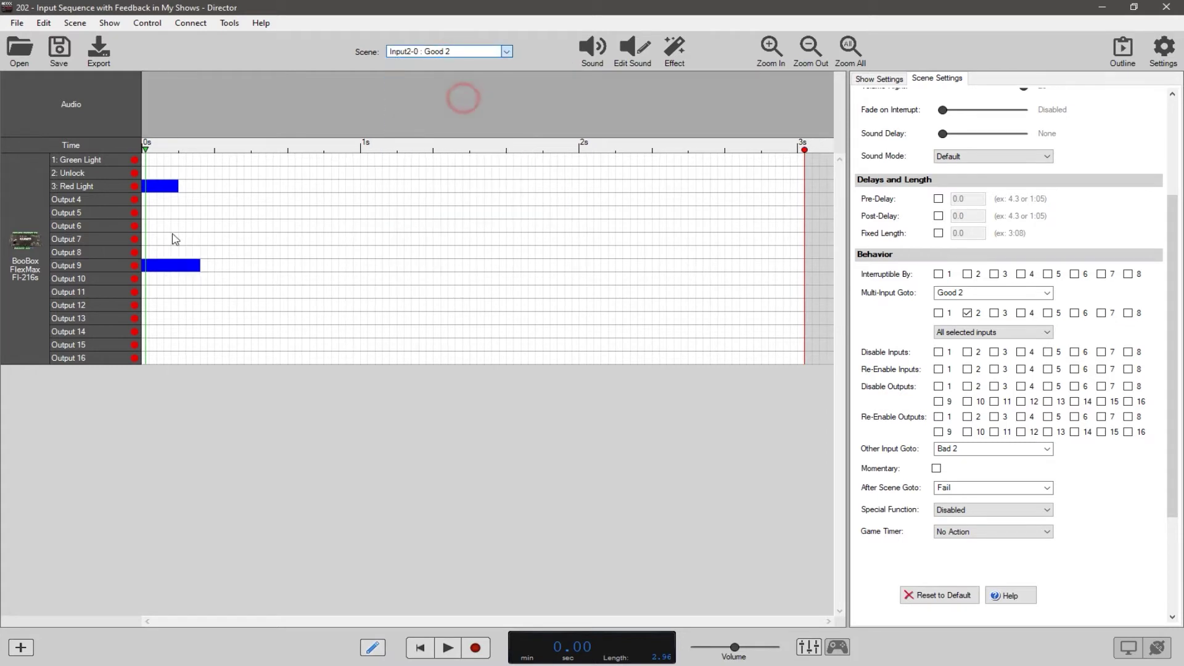
Return to the Input1-1 Bad 1 scene and shorten it to about 0.66 seconds by moving its end marker.
{"action": "left_click", "coordinate": [476, 52]}
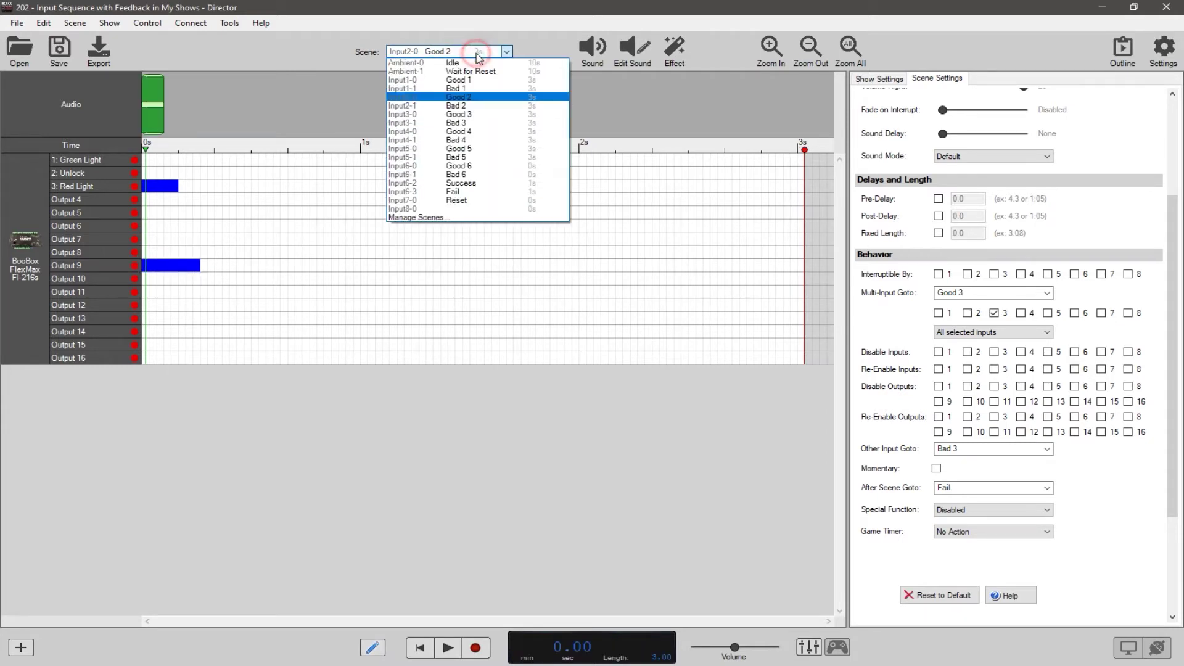
{"action": "left_click", "coordinate": [465, 88]}
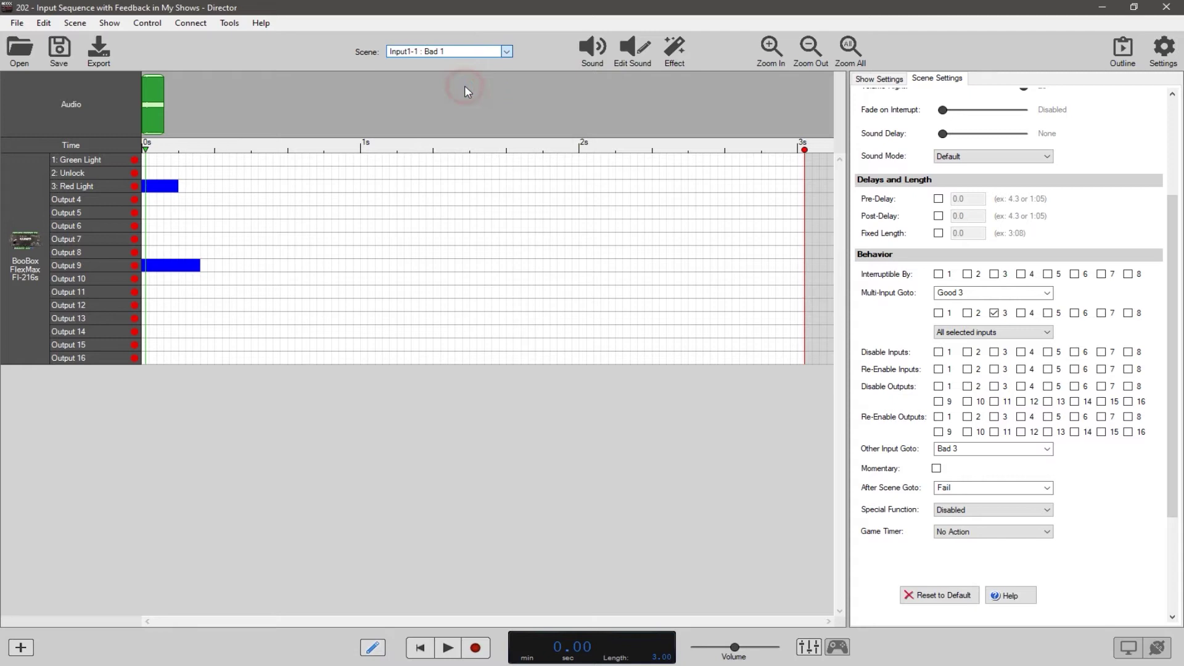
{"action": "left_click", "coordinate": [475, 52]}
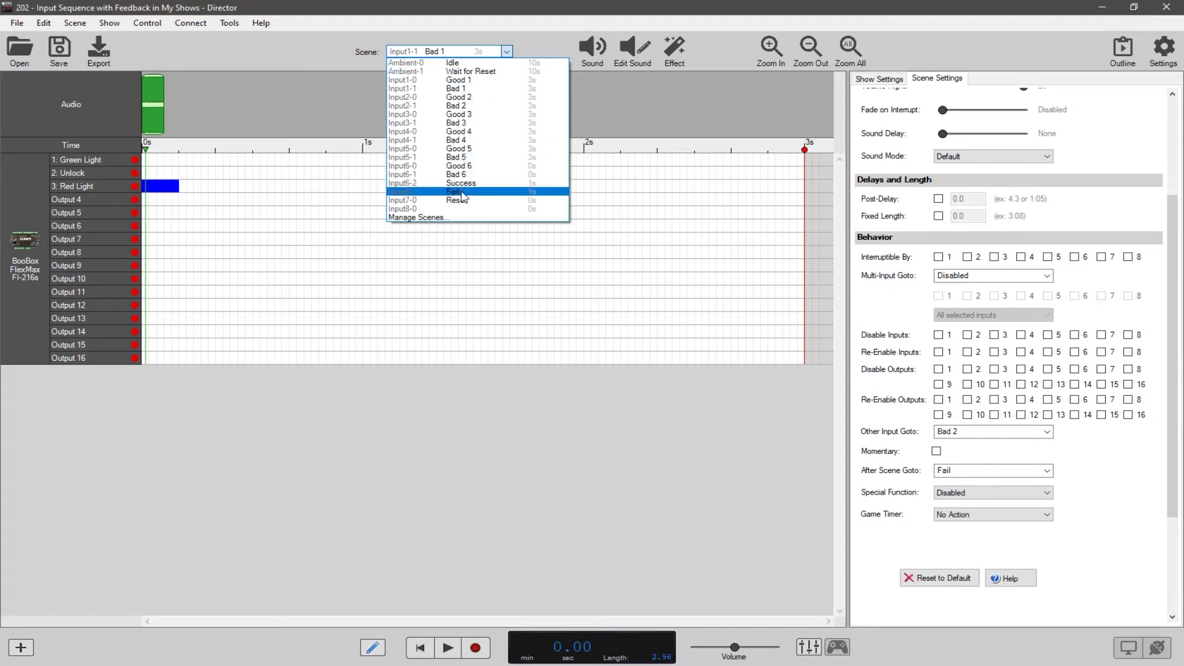
{"action": "left_click", "coordinate": [463, 88]}
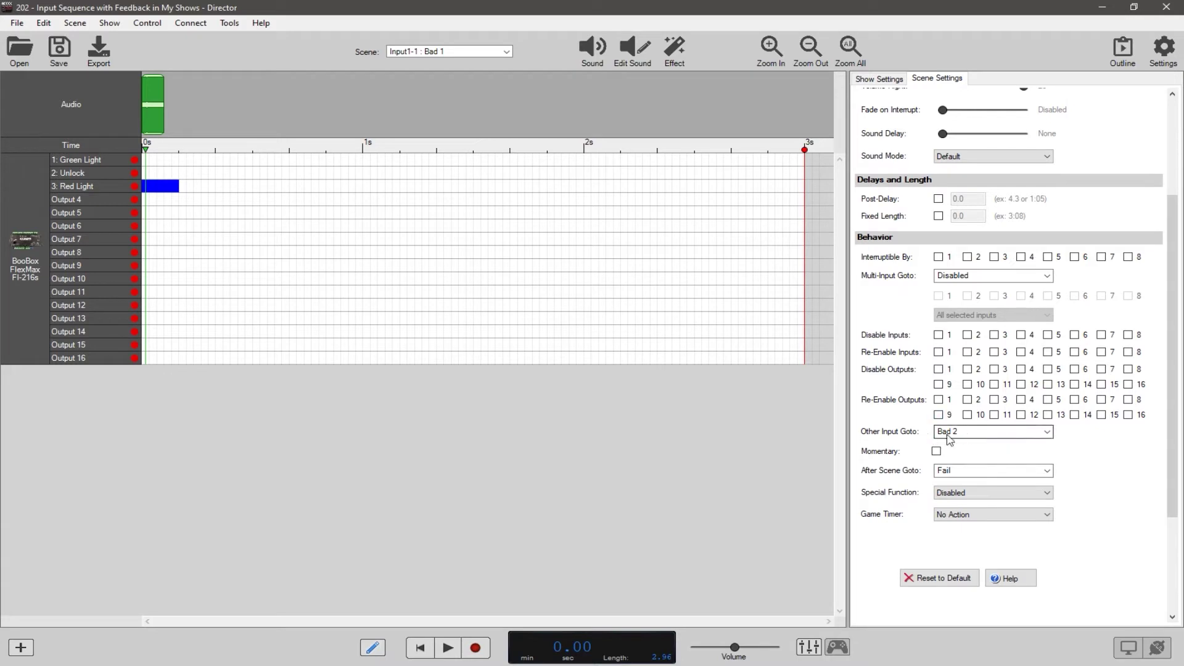
{"action": "mouse_move", "coordinate": [804, 151]}
{"action": "left_mouse_down"}
{"action": "mouse_move", "coordinate": [642, 163]}
{"action": "mouse_move", "coordinate": [316, 159]}
{"action": "mouse_move", "coordinate": [258, 172]}
{"action": "left_mouse_up"}
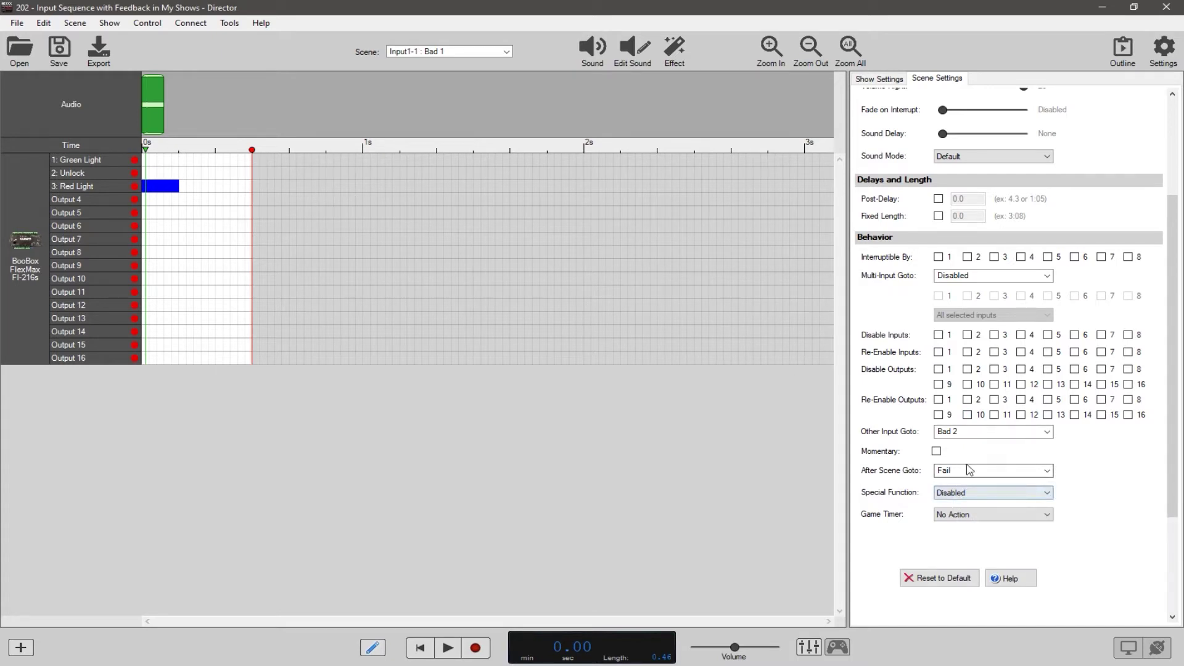
{"action": "mouse_move", "coordinate": [252, 150]}
{"action": "left_mouse_down"}
{"action": "mouse_move", "coordinate": [804, 151]}
{"action": "mouse_move", "coordinate": [246, 150]}
{"action": "mouse_move", "coordinate": [367, 160]}
{"action": "mouse_move", "coordinate": [296, 159]}
{"action": "left_mouse_up"}
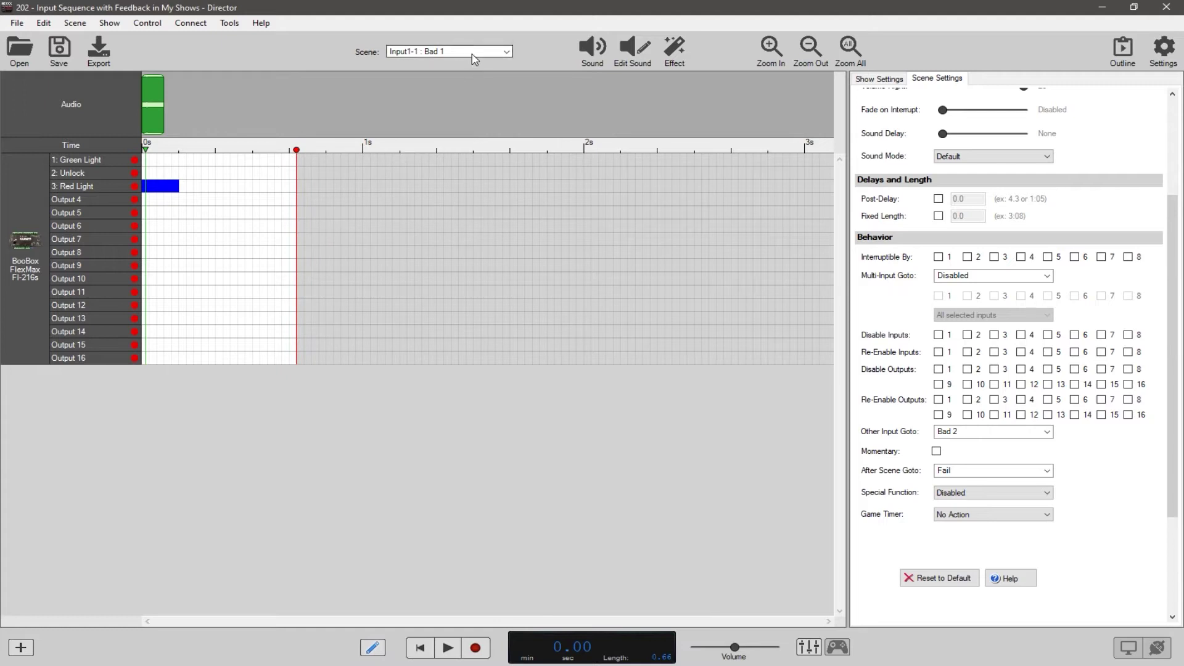
Play the start of the Input6-2 Success scene, check its After Scene Goto setting and view the Ambient-0 Idle scene.
{"action": "left_click", "coordinate": [474, 54]}
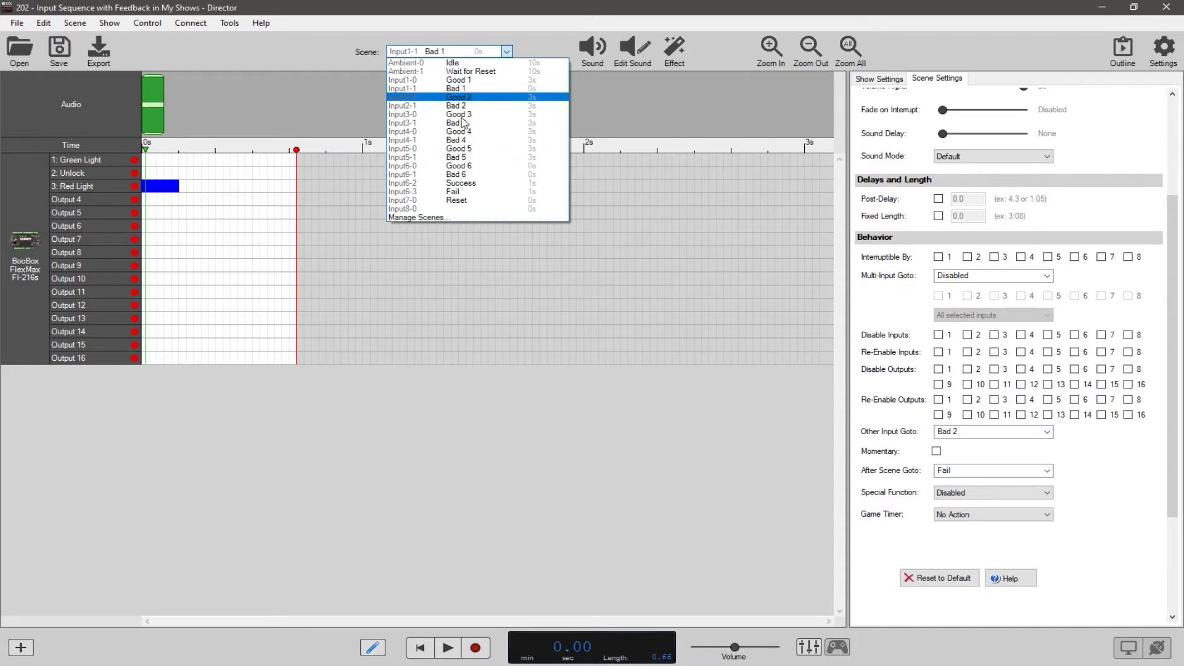
{"action": "left_click", "coordinate": [462, 183]}
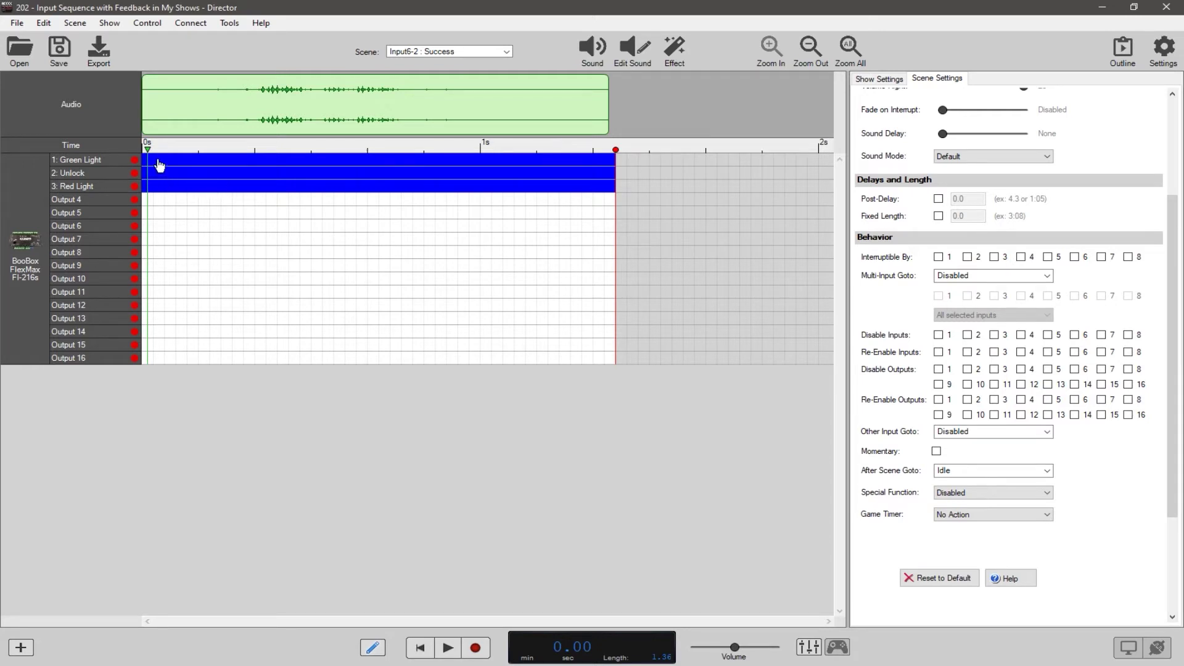
{"action": "key", "text": "space"}
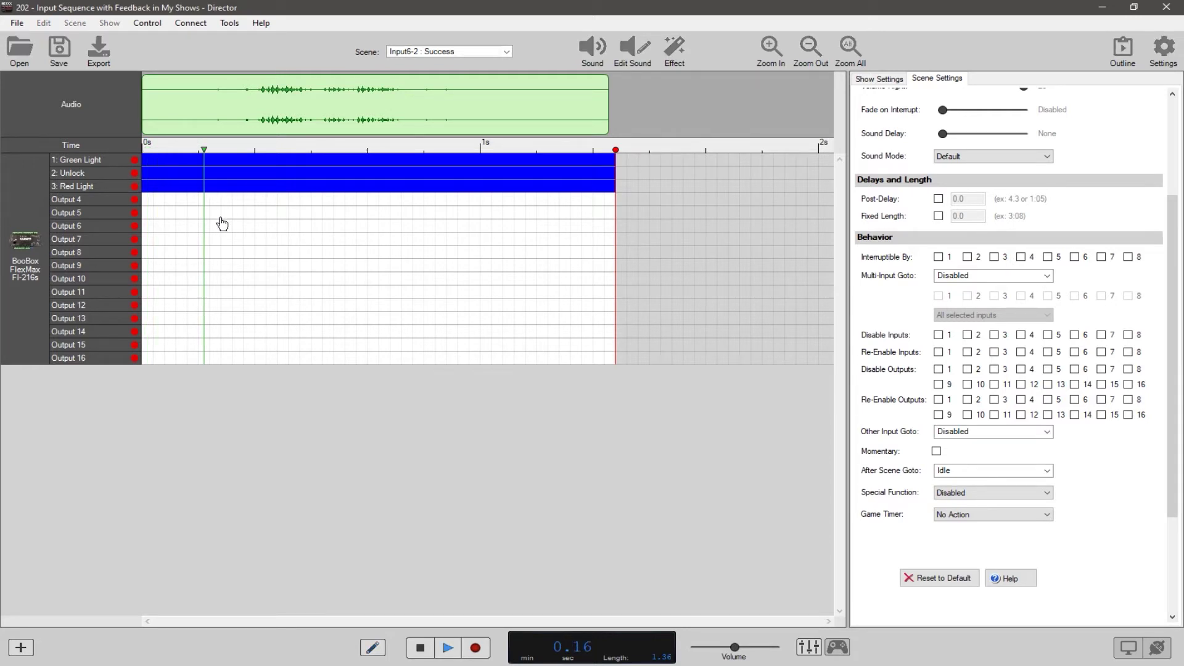
{"action": "left_click_drag", "start_coordinate": [179, 149], "coordinate": [144, 158]}
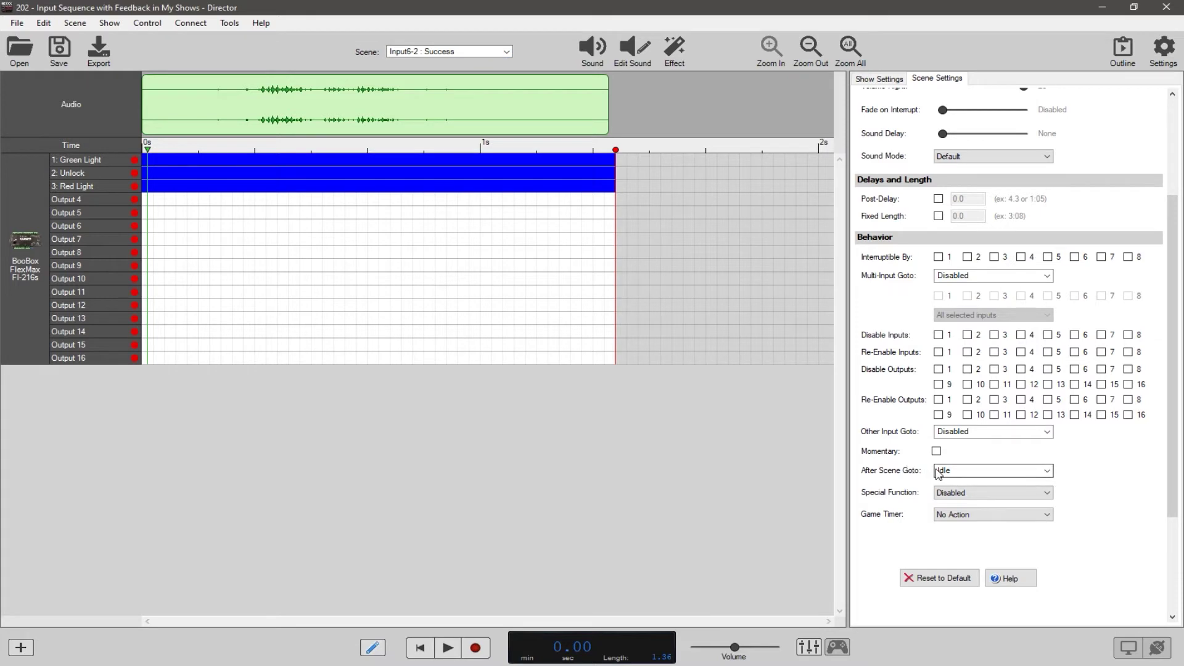
{"action": "left_click", "coordinate": [442, 51]}
{"action": "left_click", "coordinate": [449, 62]}
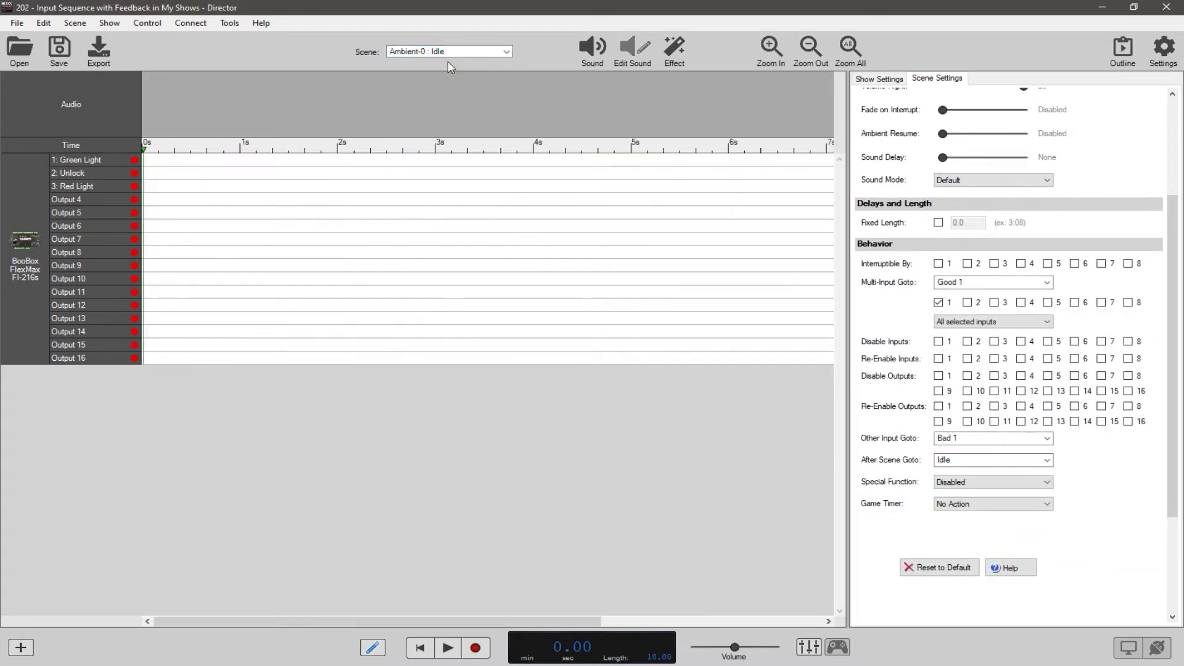
Set After Scene Goto of the Input6-2 Success scene to Wait for Reset.
{"action": "left_click", "coordinate": [448, 52]}
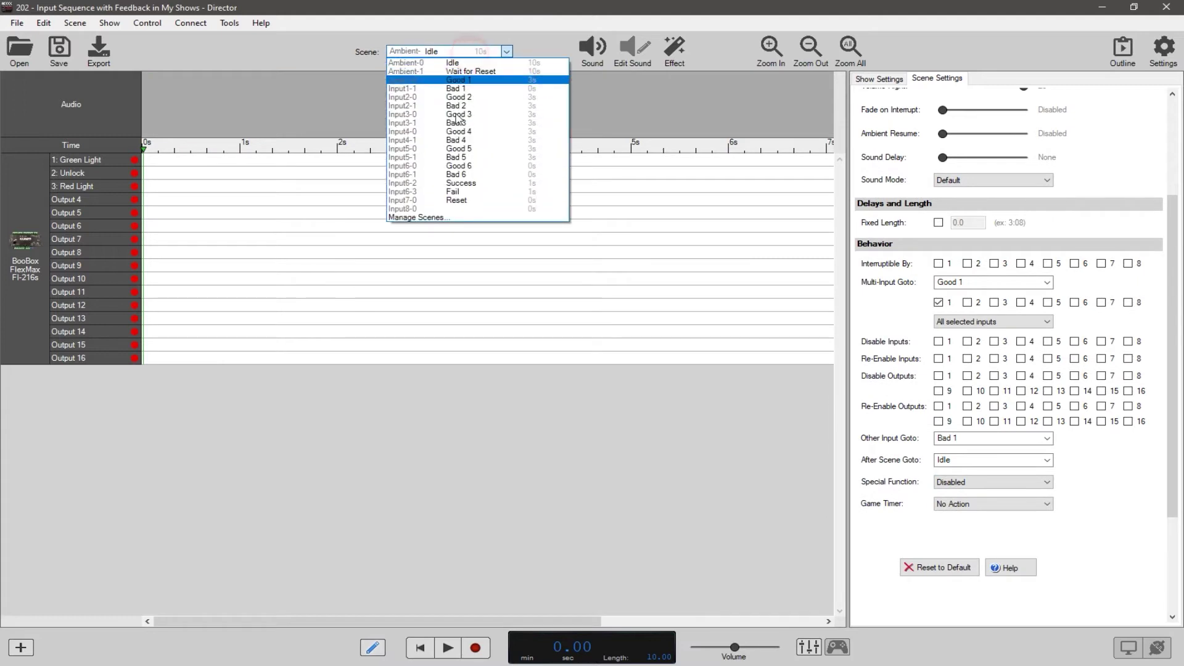
{"action": "left_click", "coordinate": [465, 183]}
{"action": "left_click", "coordinate": [967, 472]}
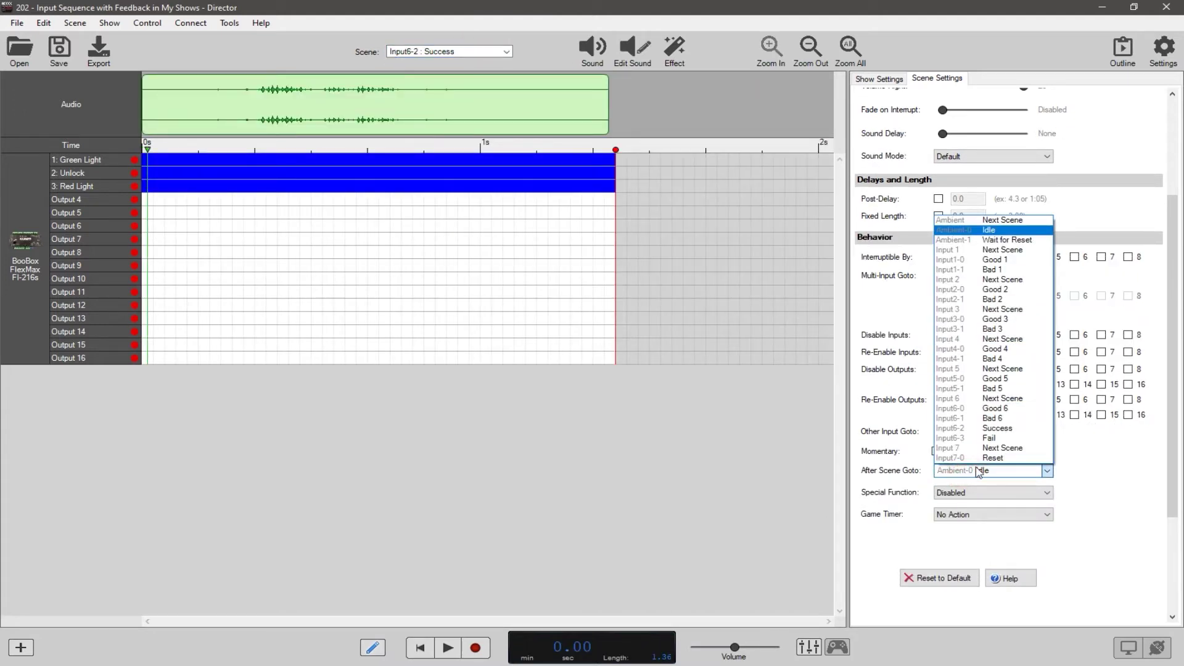
{"action": "left_click", "coordinate": [1009, 239]}
Review the behavior settings of the Ambient-1 Wait for Reset, Input7-0 Reset and Ambient-0 Idle scenes.
{"action": "left_click", "coordinate": [506, 51]}
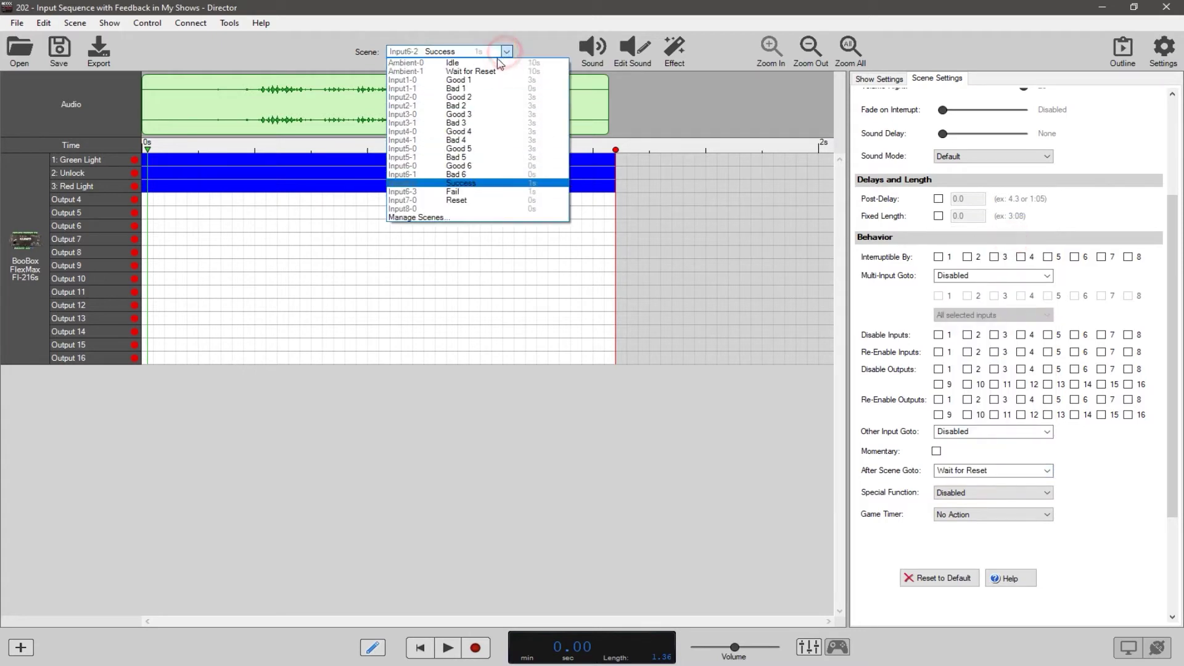
{"action": "left_click", "coordinate": [490, 71]}
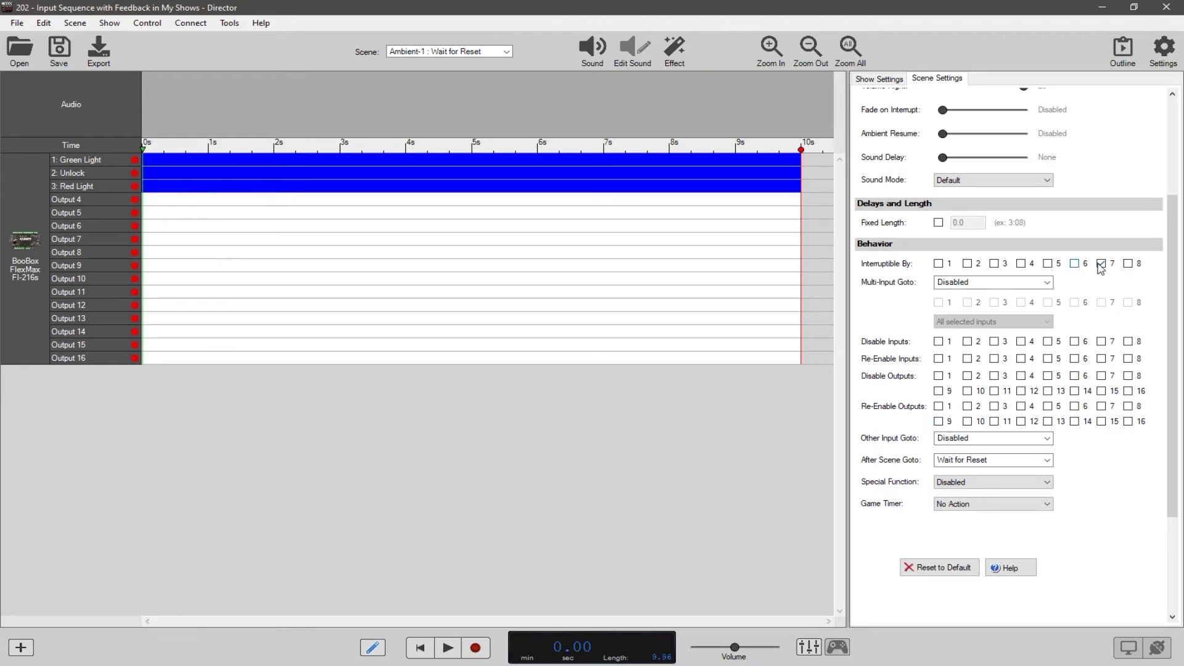
{"action": "left_click", "coordinate": [495, 50]}
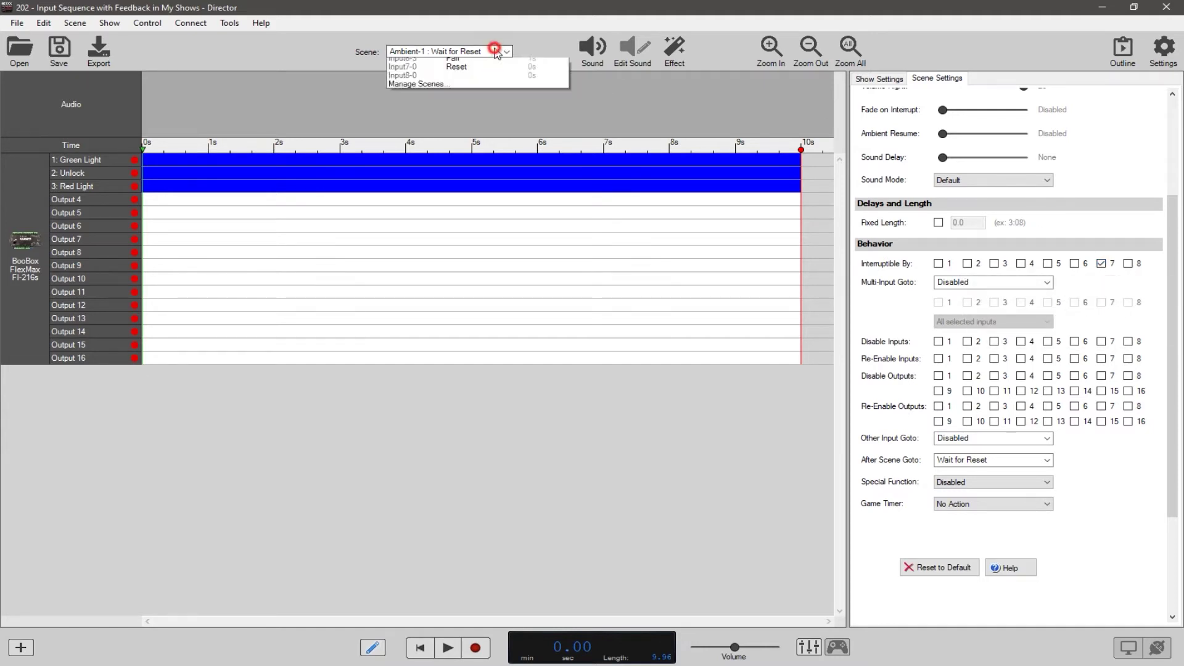
{"action": "left_click", "coordinate": [459, 195]}
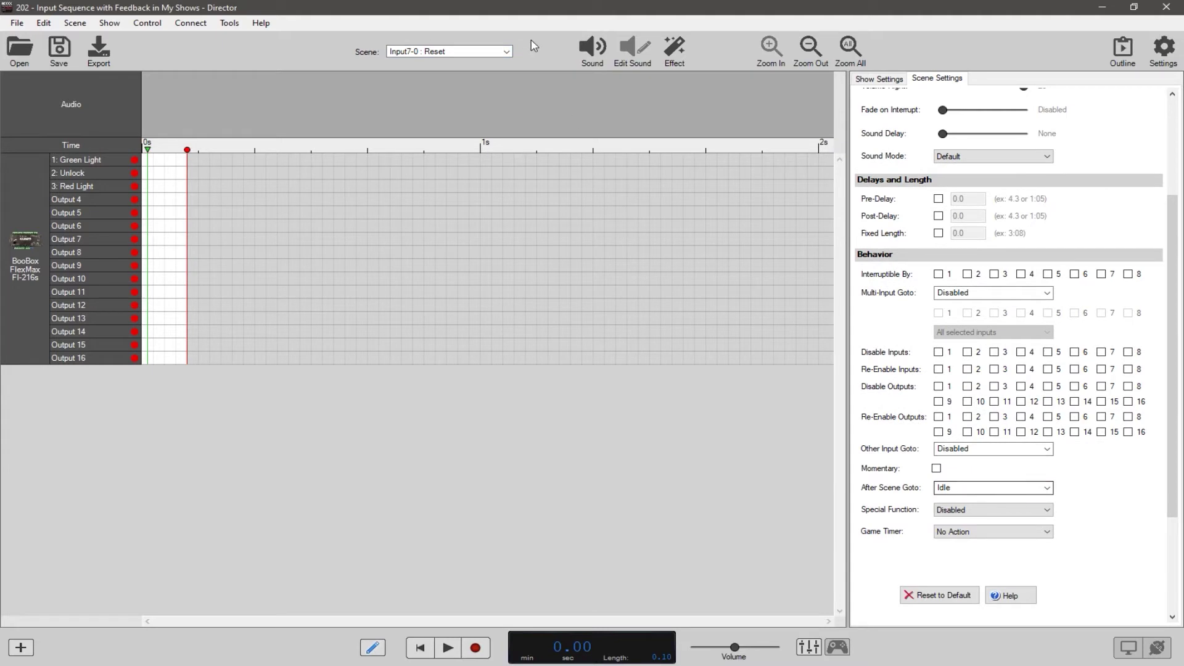
{"action": "left_click", "coordinate": [502, 52]}
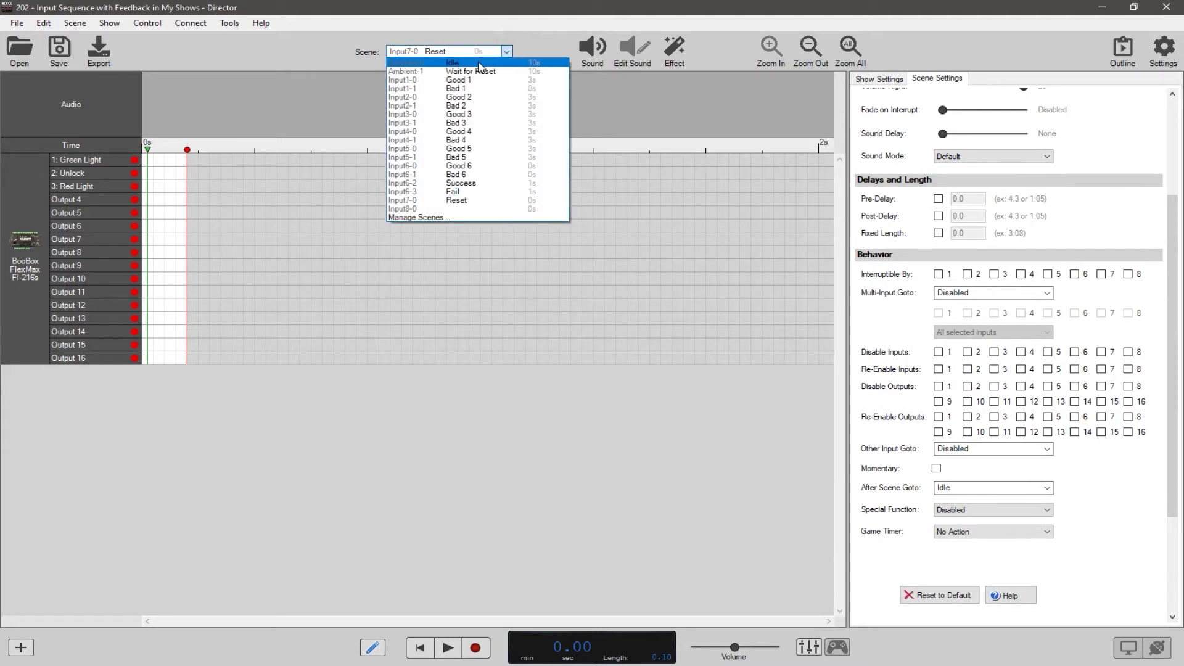
{"action": "left_click", "coordinate": [481, 64]}
{"action": "left_click", "coordinate": [506, 52]}
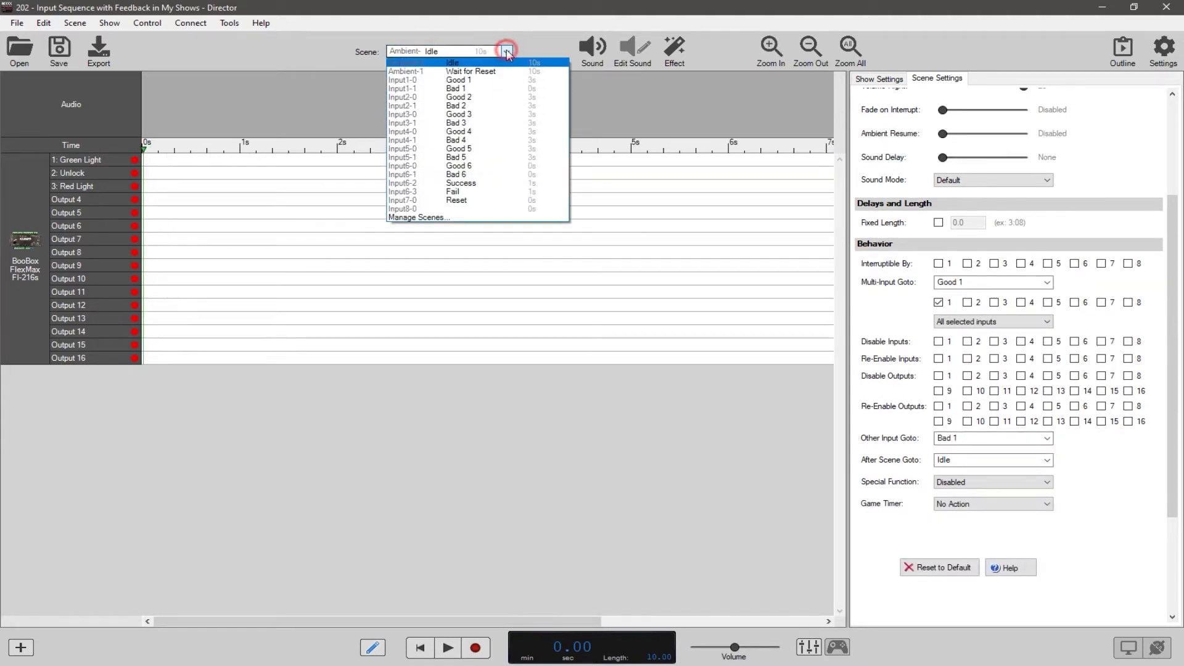
{"action": "left_click", "coordinate": [466, 200]}
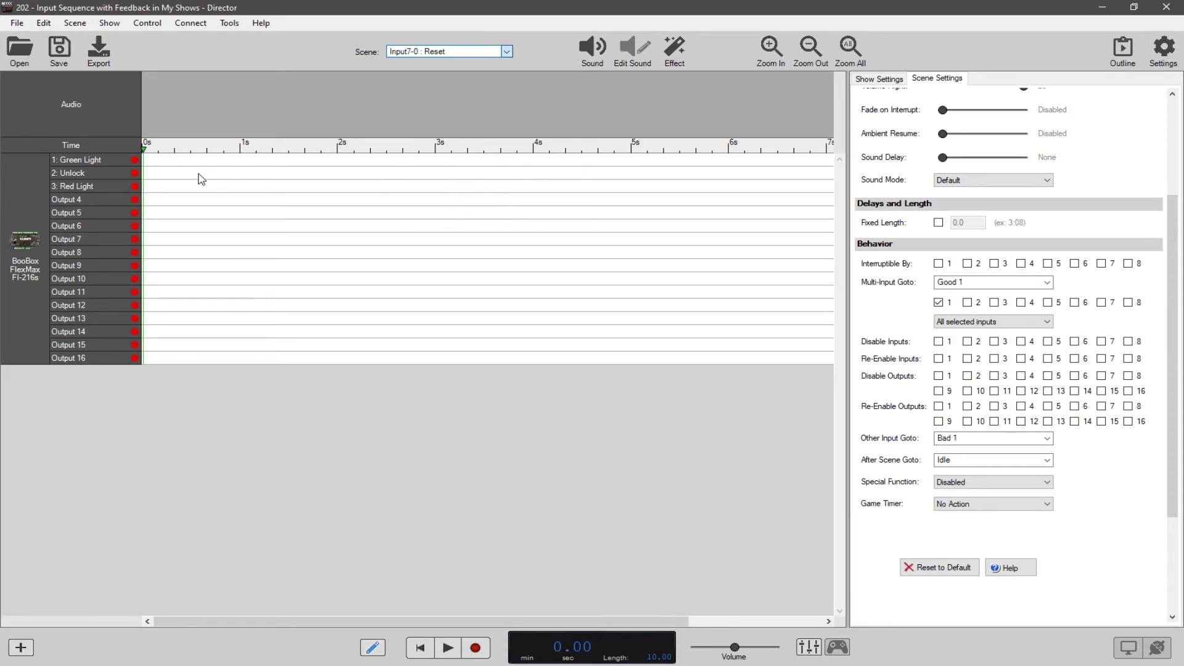
In the Ambient-1 Wait for Reset scene, set Multi-Input Goto to Idle for input 7 and disable Interruptible By for input 7.
{"action": "left_click", "coordinate": [507, 51]}
{"action": "scroll", "coordinate": [507, 52], "scroll_direction": "up", "scroll_amount": 2}
{"action": "left_click", "coordinate": [491, 74]}
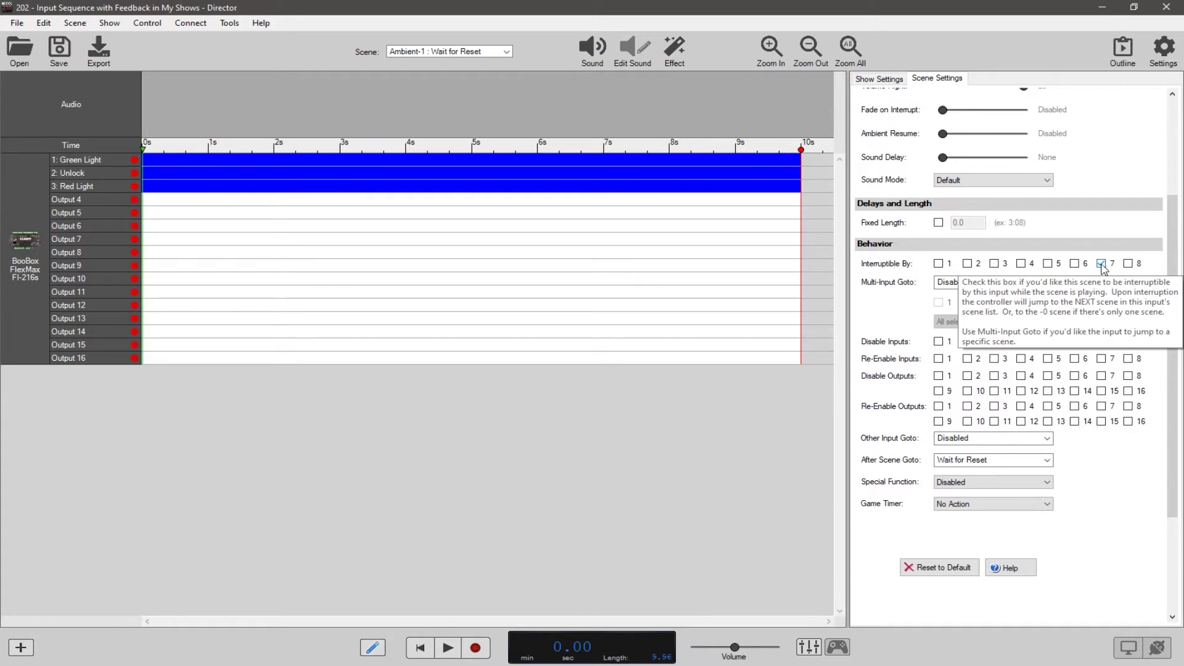
{"action": "left_click", "coordinate": [506, 51]}
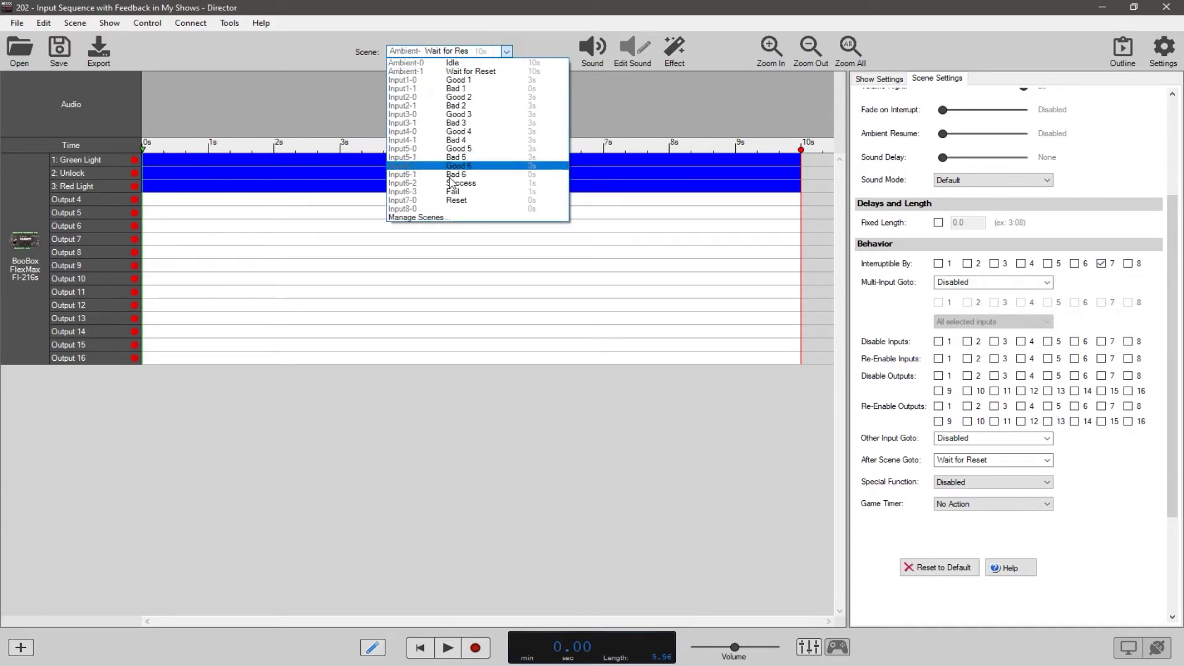
{"action": "left_click", "coordinate": [542, 31]}
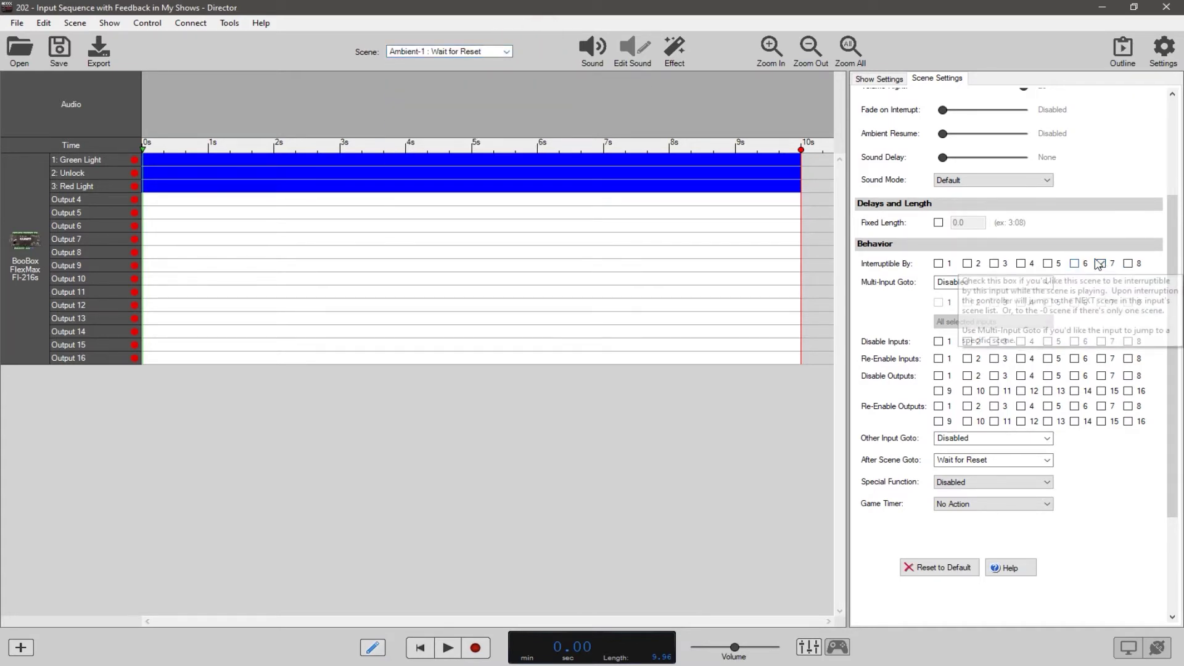
{"action": "left_click", "coordinate": [1047, 283]}
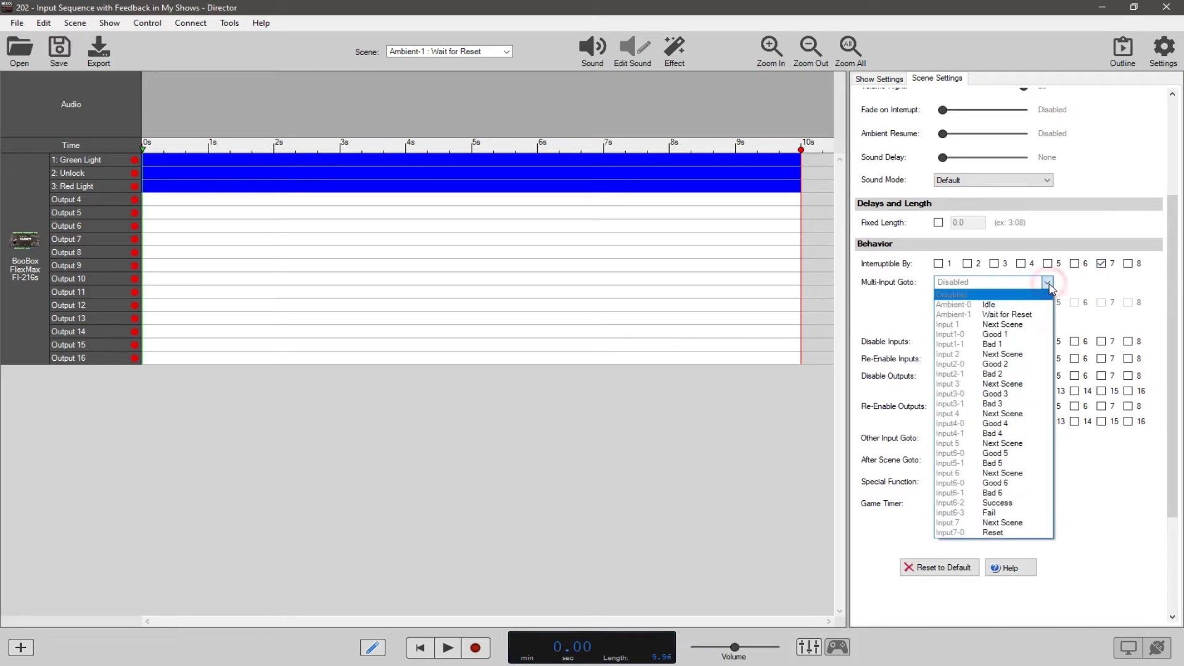
{"action": "left_click", "coordinate": [1002, 304]}
{"action": "left_click", "coordinate": [1101, 303]}
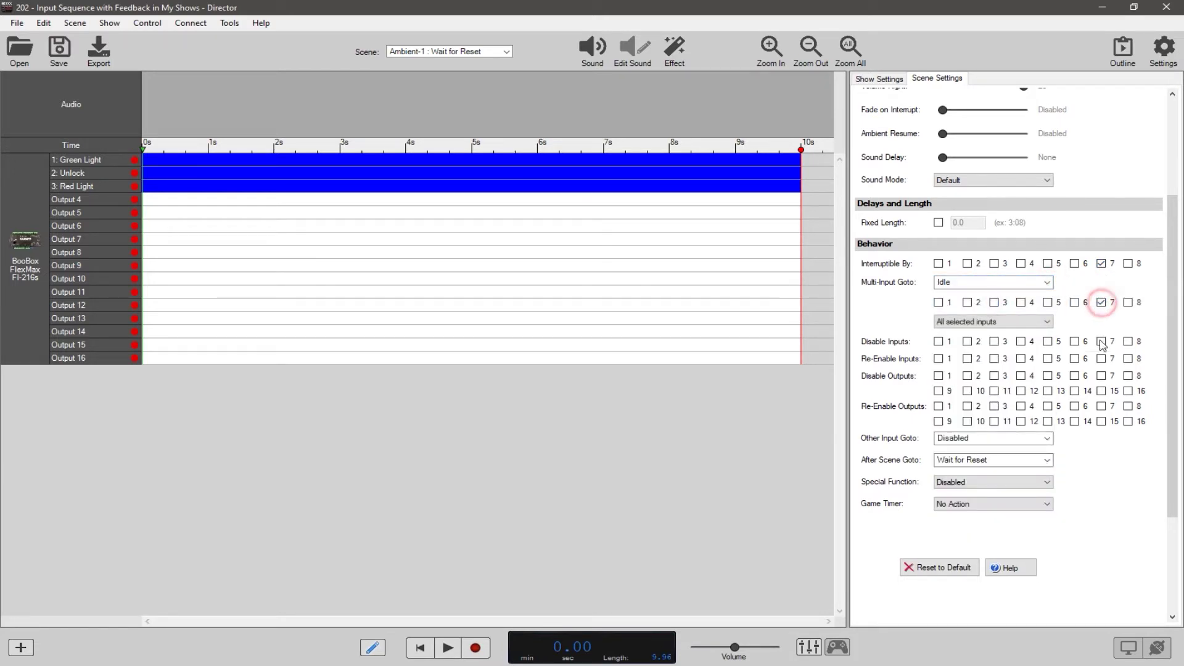
{"action": "left_click", "coordinate": [1101, 263]}
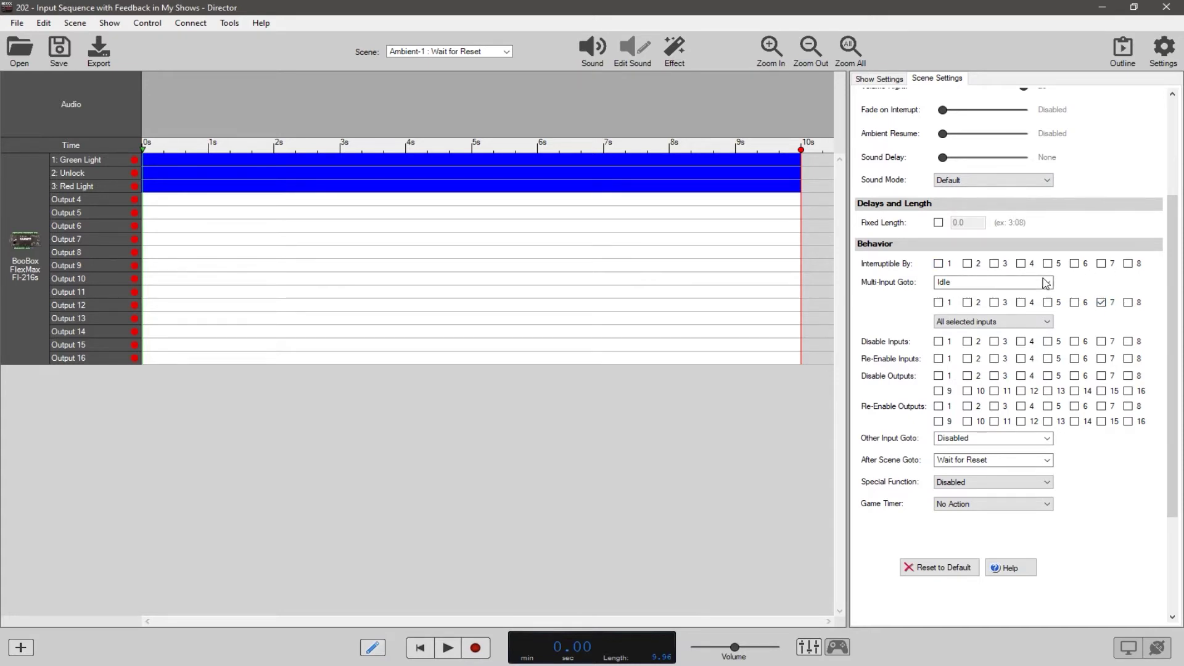
{"action": "left_click", "coordinate": [464, 51]}
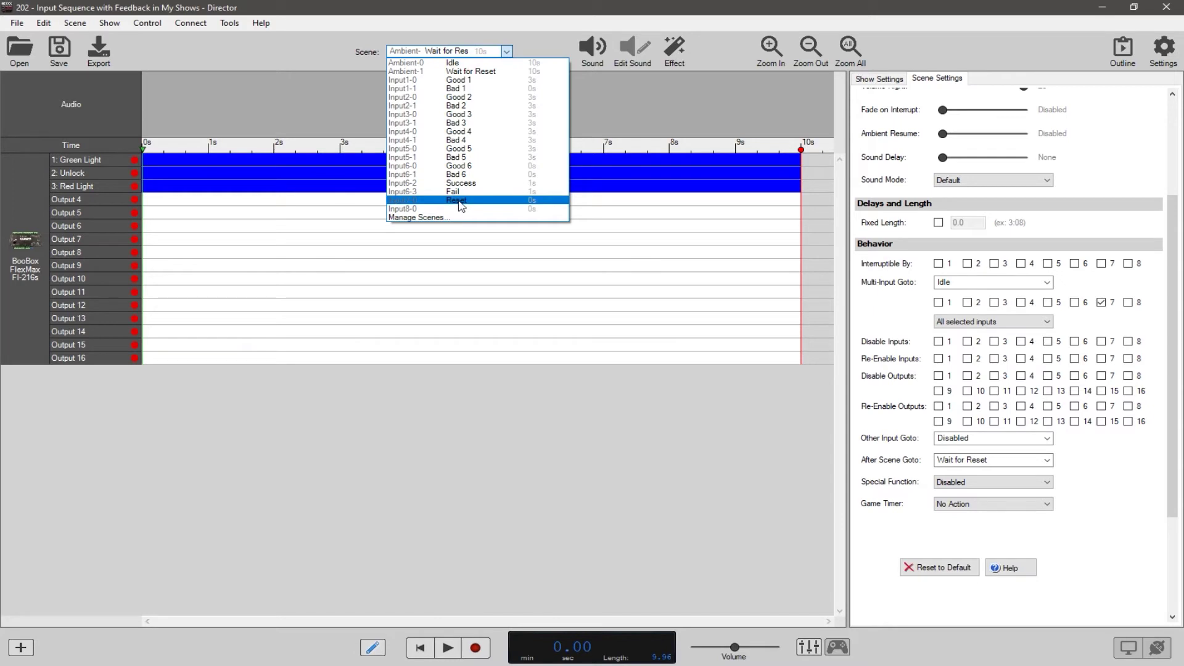
{"action": "left_click", "coordinate": [514, 24]}
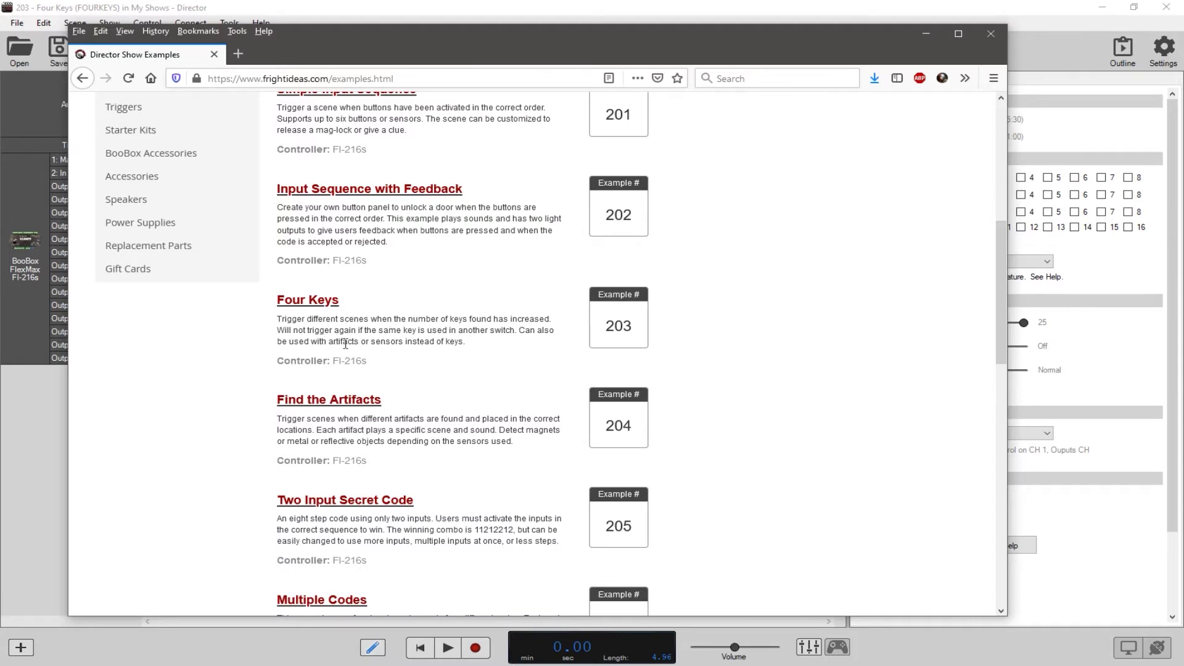
Switch from the browser to Director and examine the Ambient-0 Idle scene's Multi-Input Goto options and scene summary in the Four Keys show.
{"action": "left_click", "coordinate": [715, 53]}
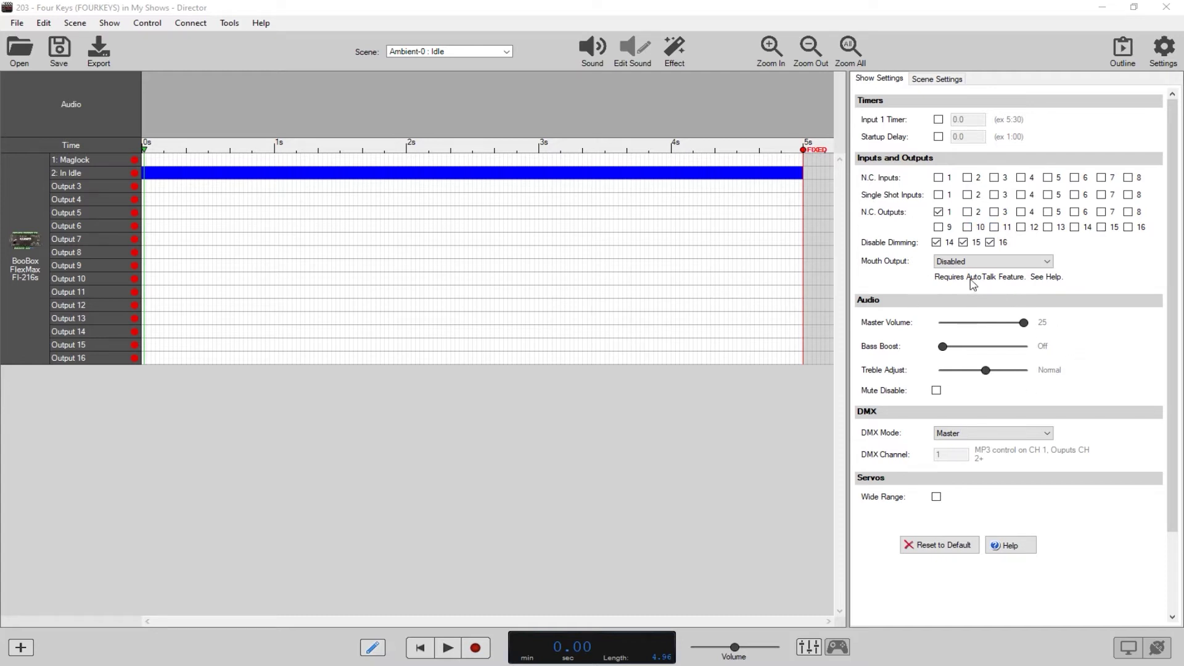
{"action": "left_click", "coordinate": [934, 79]}
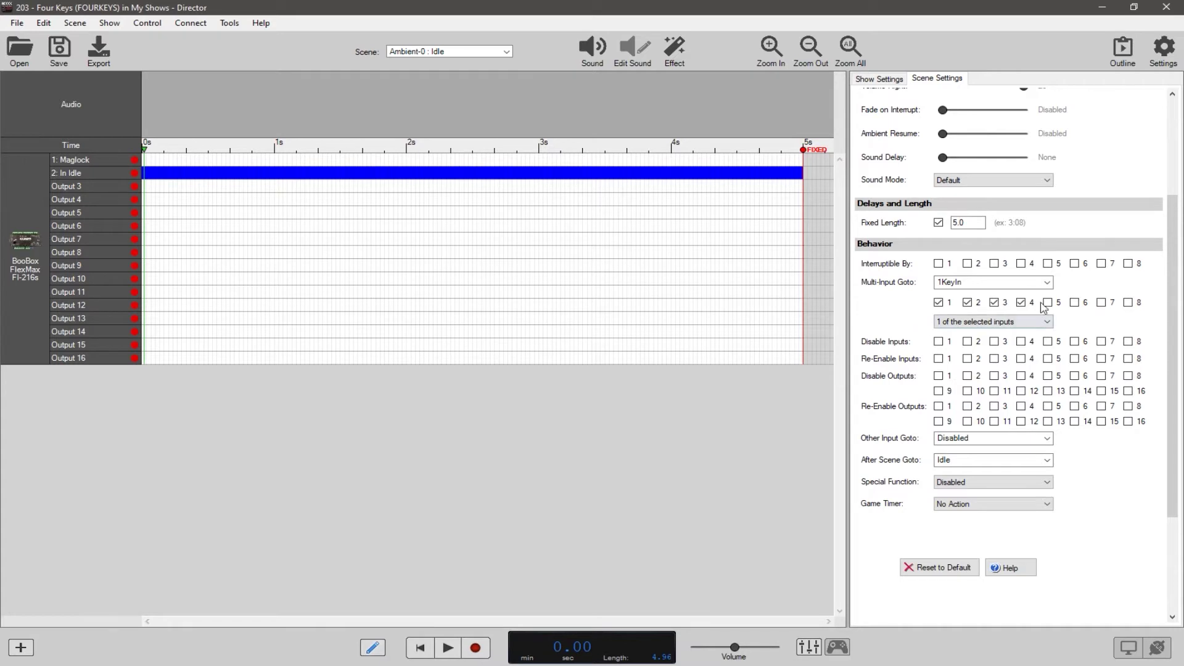
{"action": "left_click", "coordinate": [959, 328]}
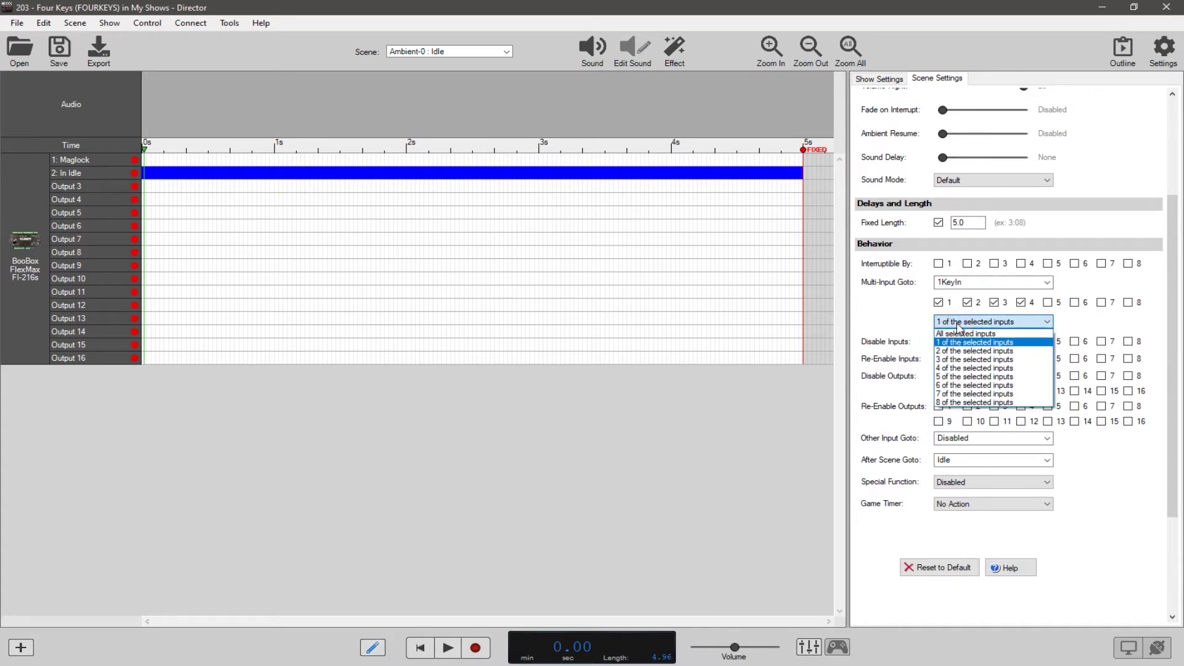
{"action": "left_click", "coordinate": [957, 327]}
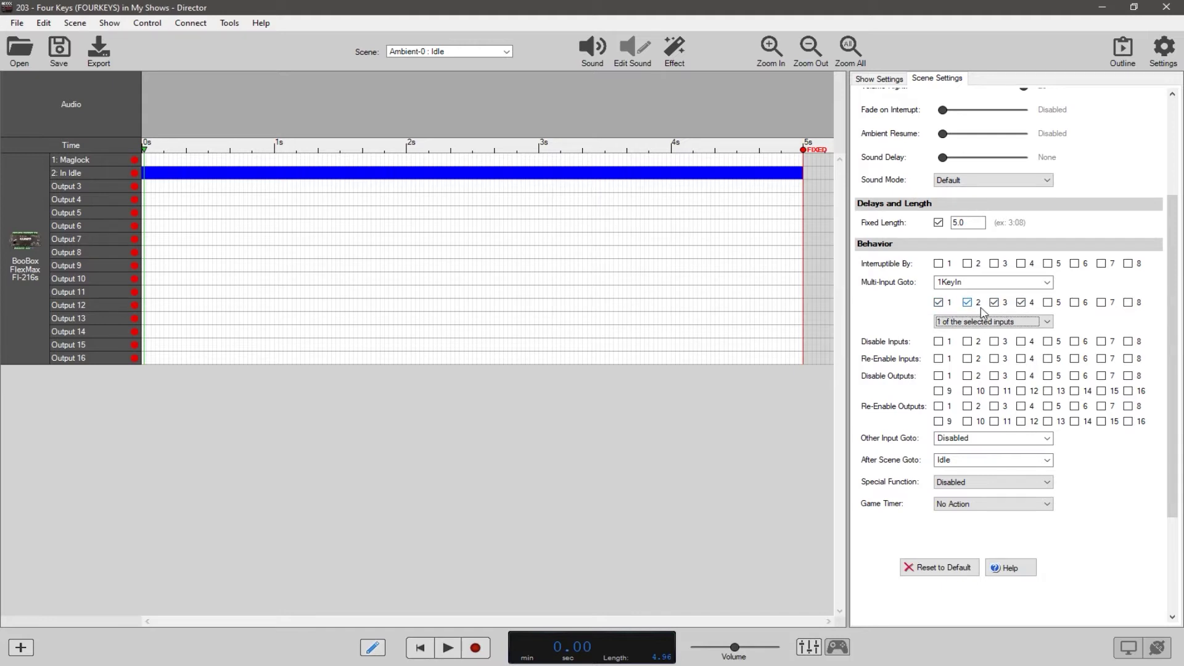
{"action": "scroll", "coordinate": [1171, 290], "scroll_direction": "up", "scroll_amount": 5}
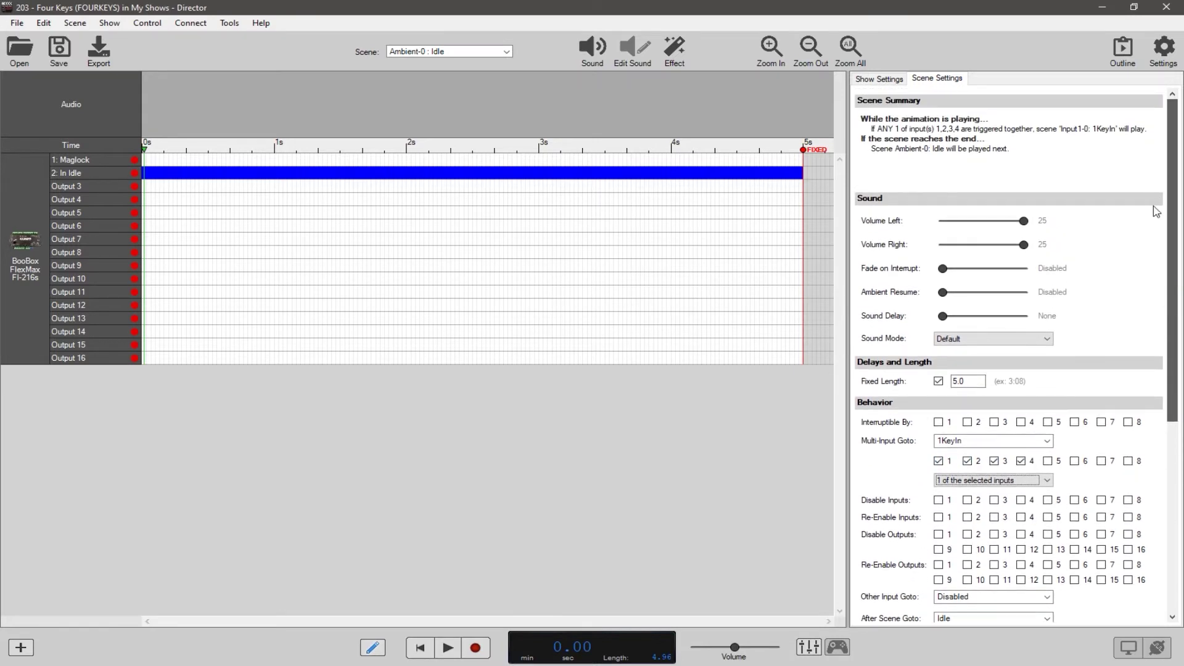
{"action": "scroll", "coordinate": [1152, 383], "scroll_direction": "down", "scroll_amount": 6}
{"action": "scroll", "coordinate": [1171, 311], "scroll_direction": "up", "scroll_amount": 1}
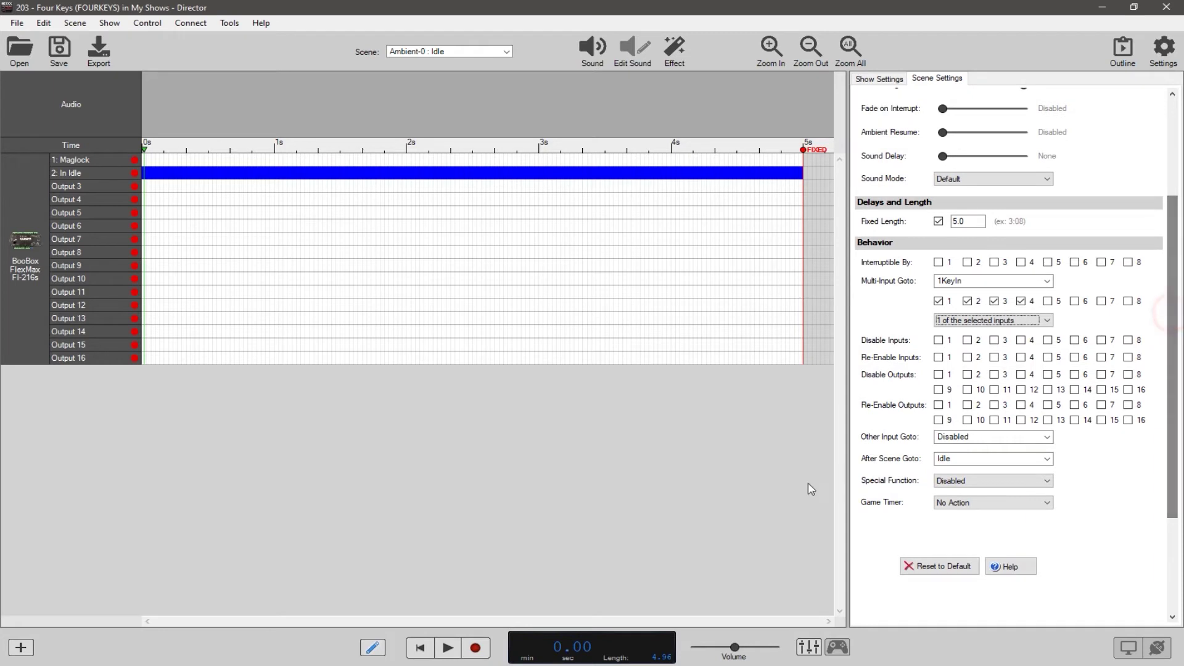
{"action": "left_click", "coordinate": [540, 207]}
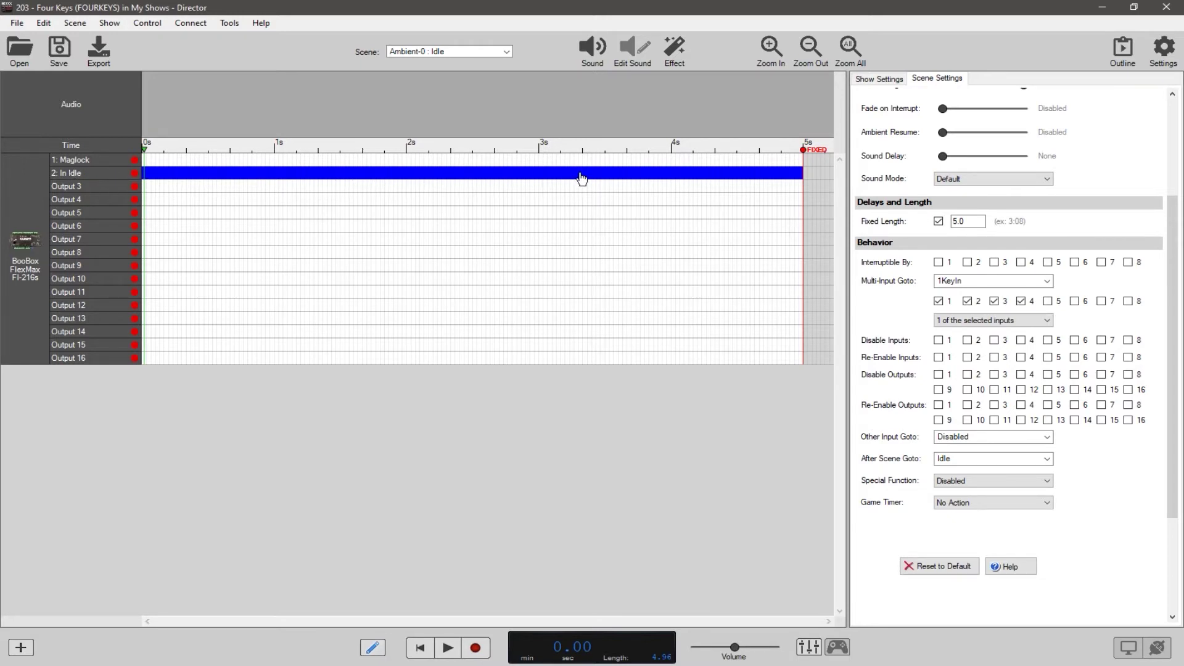
Open the Input1-0 1KeyIn scene, play its sound and check its After Scene Goto setting.
{"action": "left_click", "coordinate": [505, 50]}
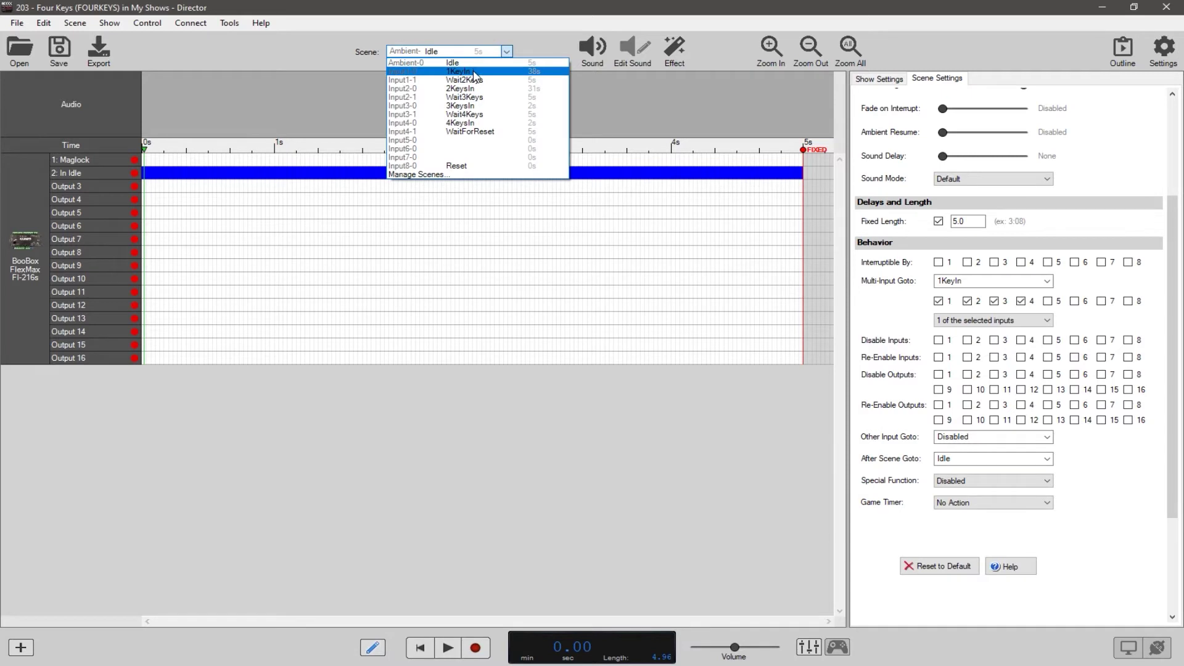
{"action": "left_click", "coordinate": [472, 72]}
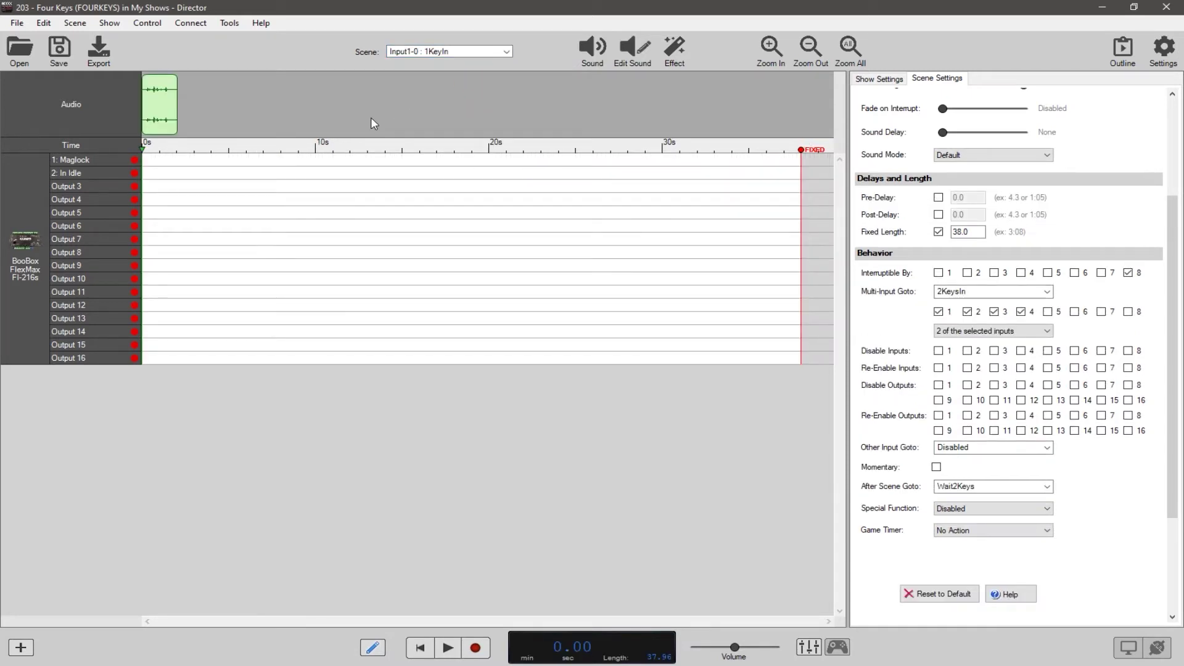
{"action": "key", "text": "space"}
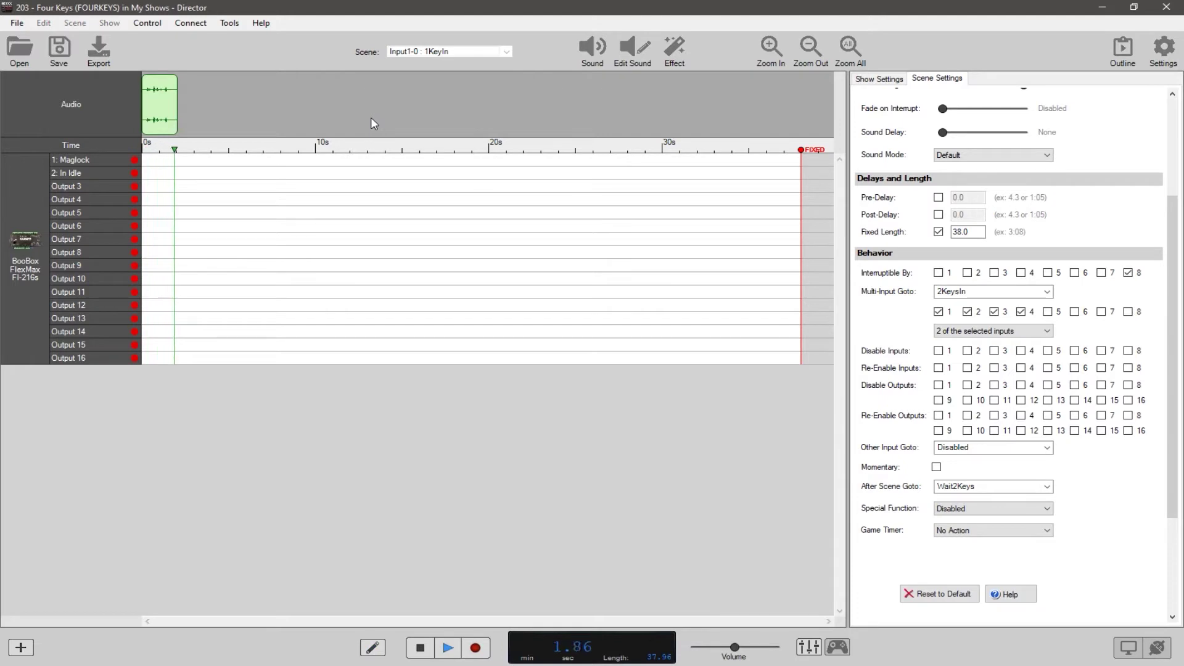
{"action": "key", "text": "space"}
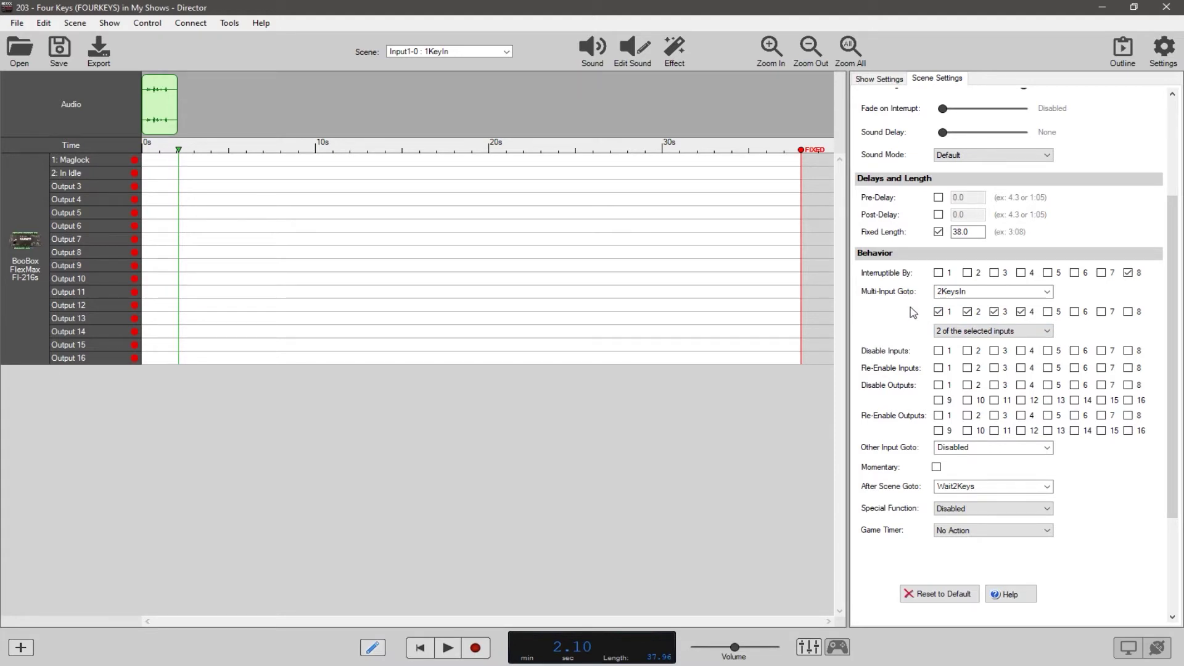
{"action": "mouse_move", "coordinate": [966, 491]}
Compare the behavior settings of the Input1-1 Wait2Keys and Input1-0 1KeyIn scenes, ending on Wait2Keys' Multi-Input Goto description.
{"action": "left_click", "coordinate": [505, 53]}
{"action": "left_click", "coordinate": [464, 76]}
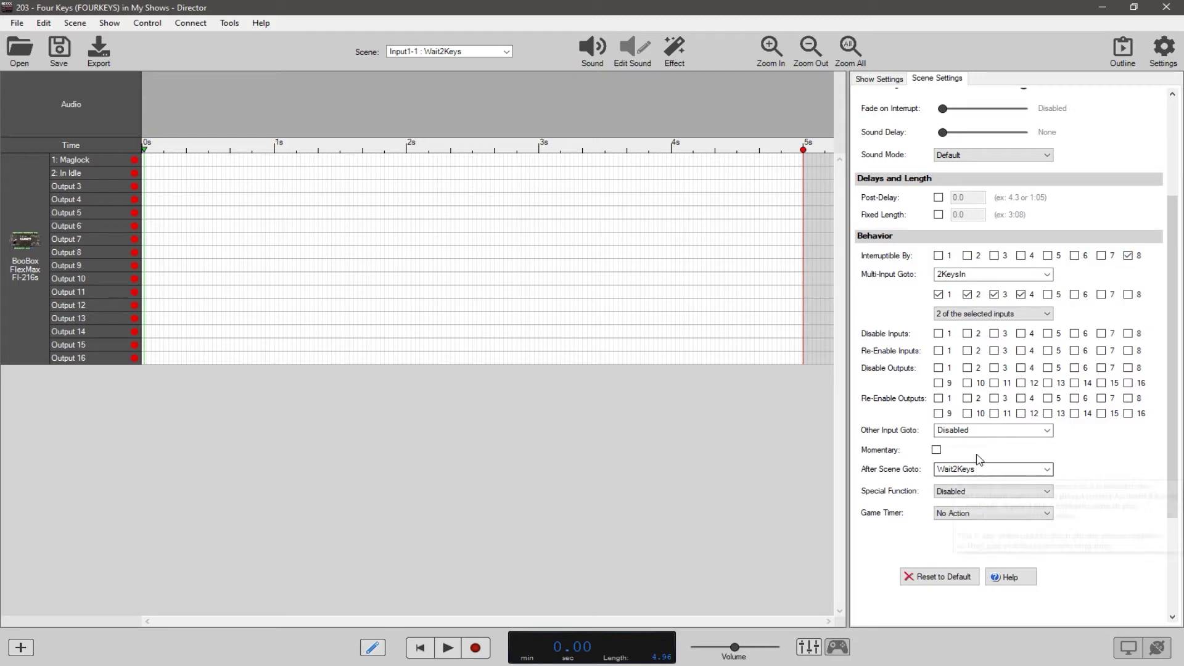
{"action": "left_click", "coordinate": [494, 54]}
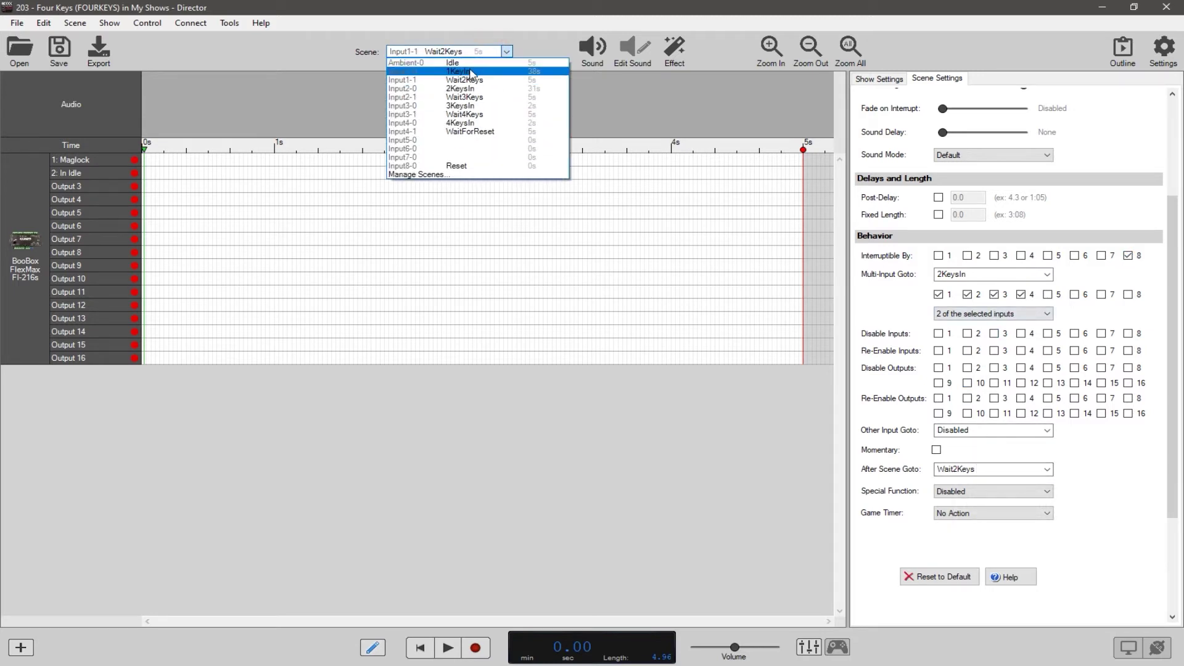
{"action": "left_click", "coordinate": [487, 64]}
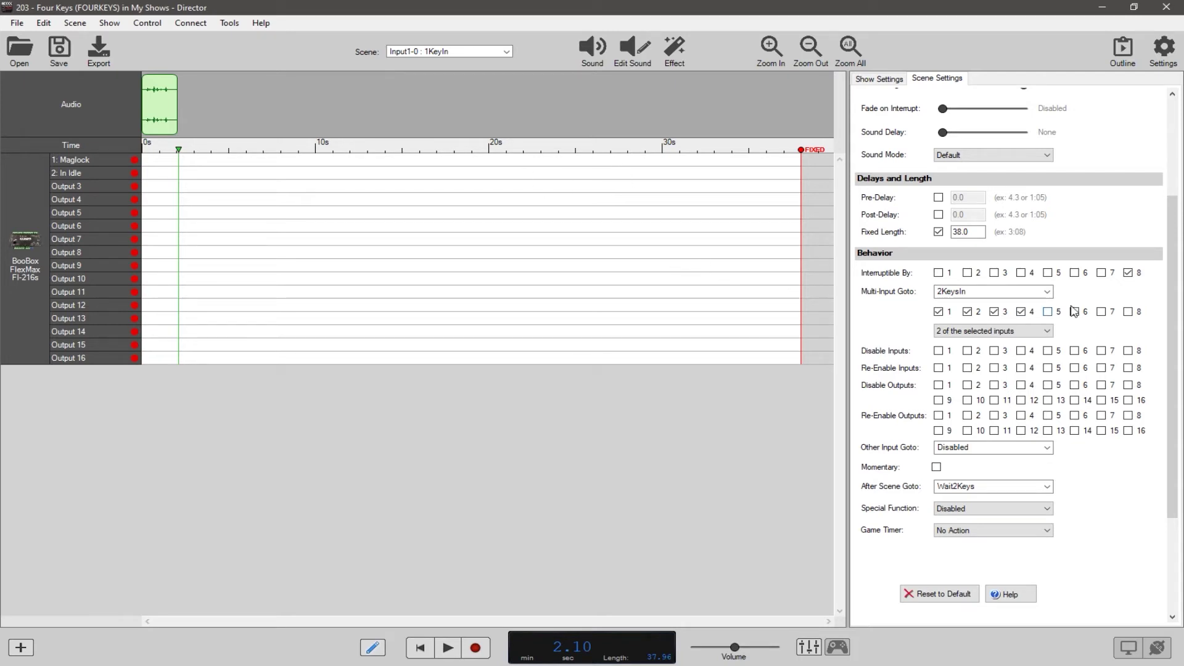
{"action": "mouse_move", "coordinate": [990, 298]}
{"action": "left_click", "coordinate": [464, 53]}
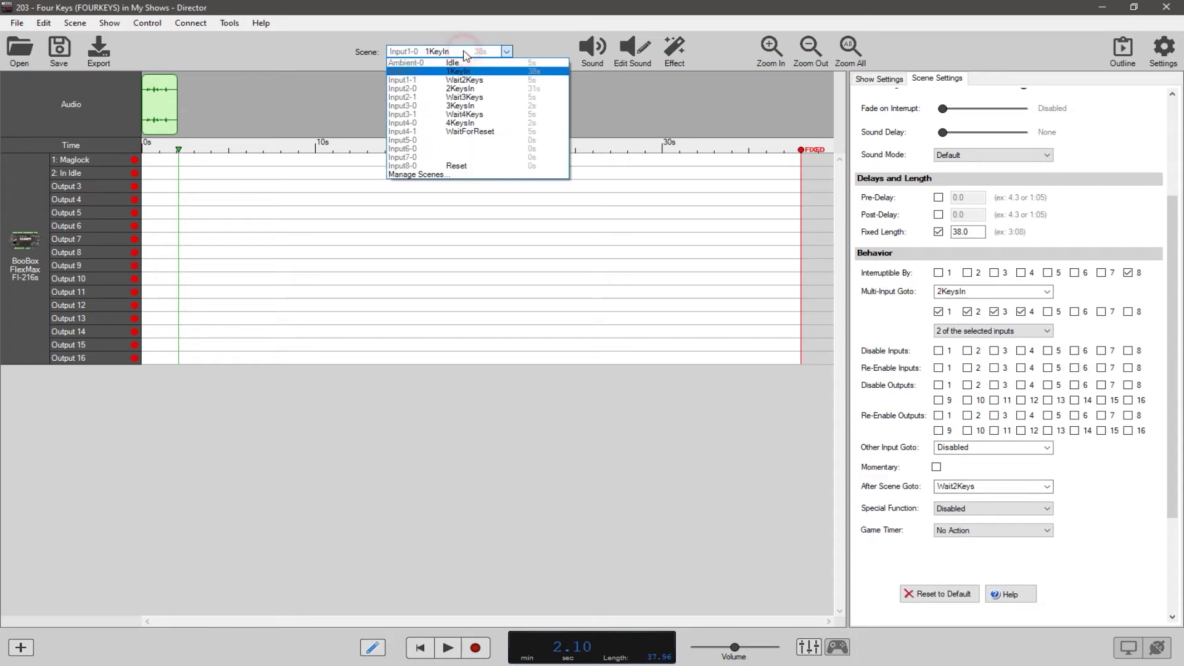
{"action": "left_click", "coordinate": [469, 79]}
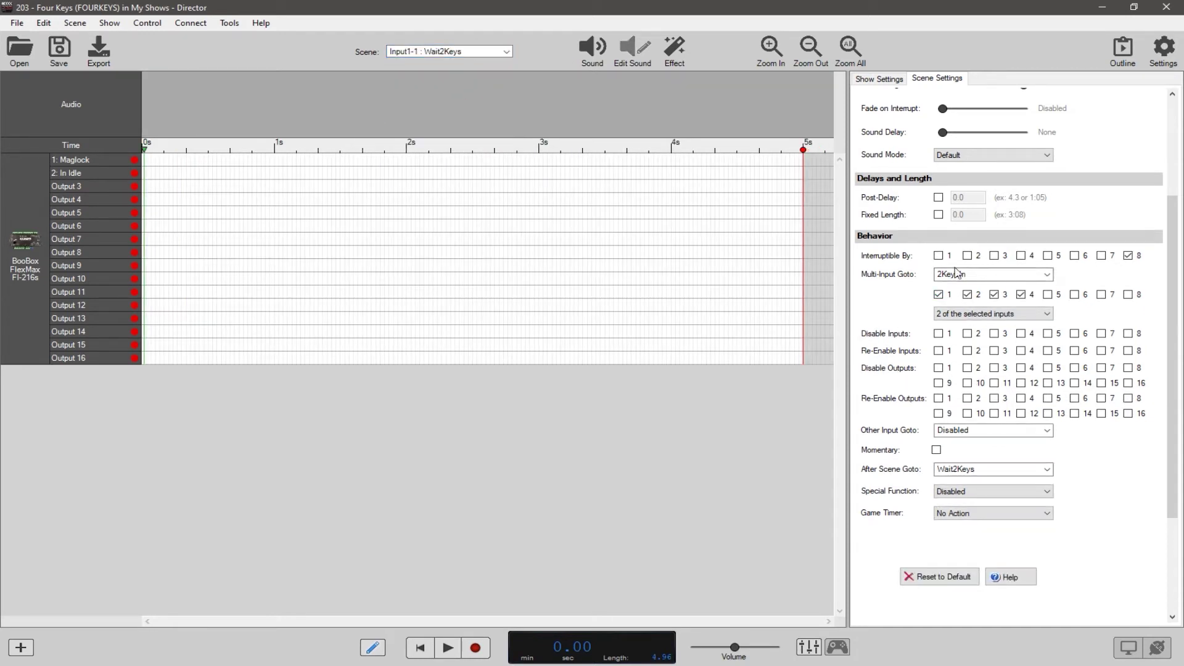
{"action": "mouse_move", "coordinate": [956, 278]}
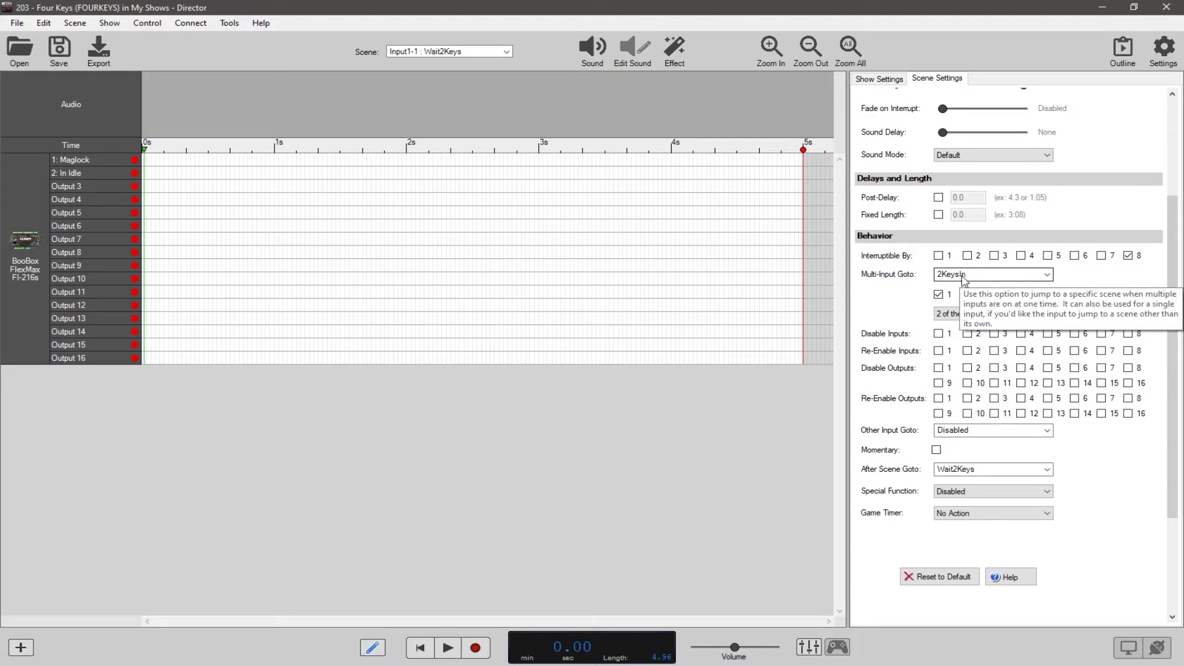
Revisit the Input1-0 1KeyIn scene, return to Input1-1 Wait2Keys and look over the scene list.
{"action": "left_click", "coordinate": [470, 52]}
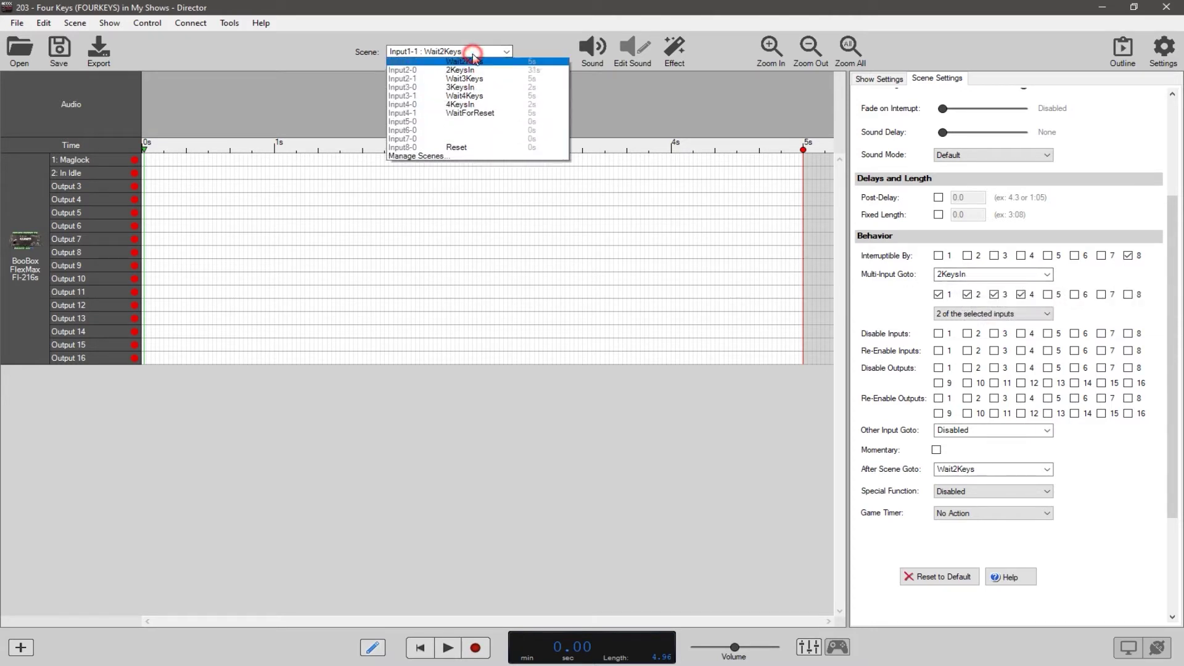
{"action": "left_click", "coordinate": [465, 72]}
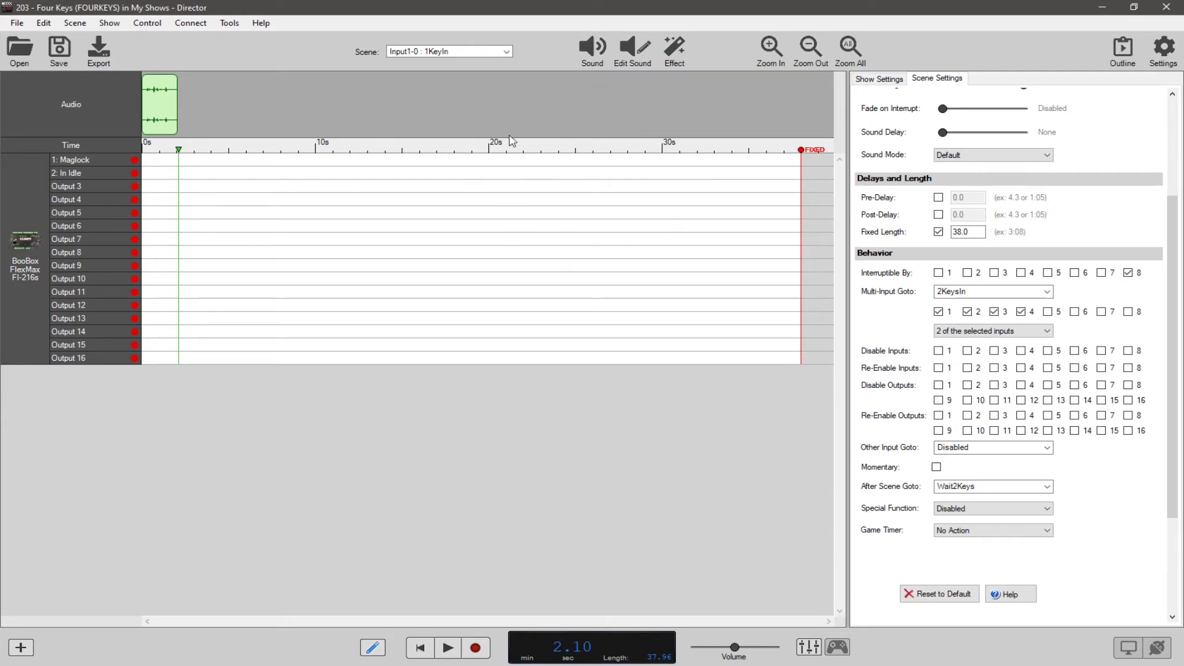
{"action": "left_click", "coordinate": [484, 54]}
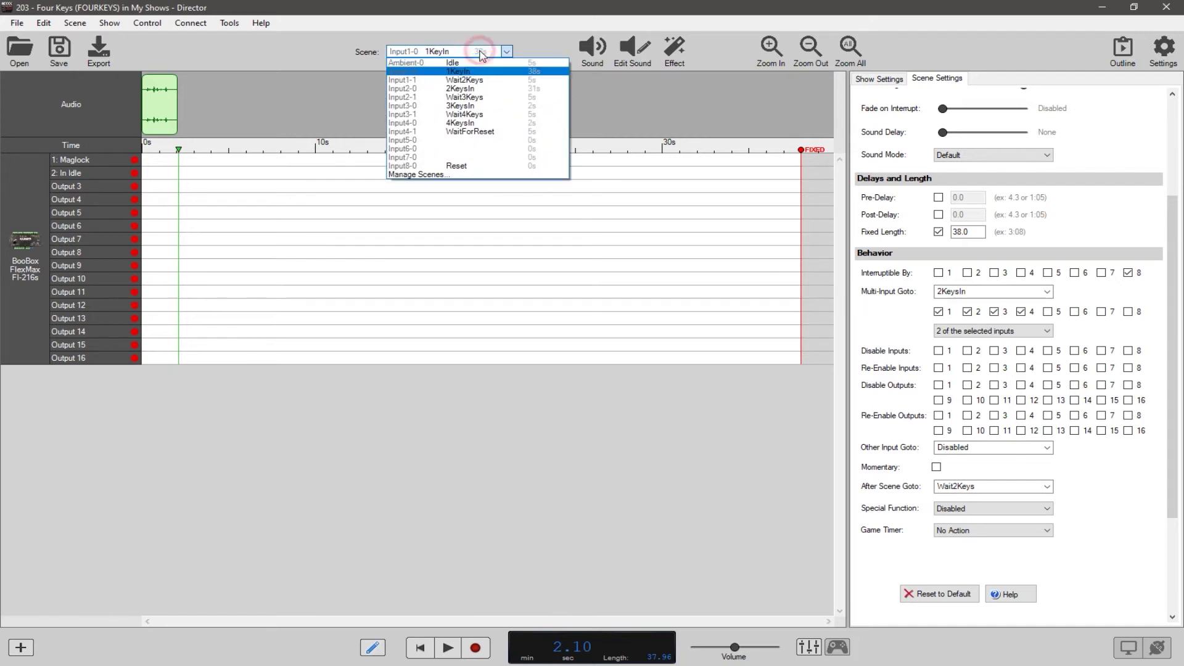
{"action": "left_click", "coordinate": [476, 72]}
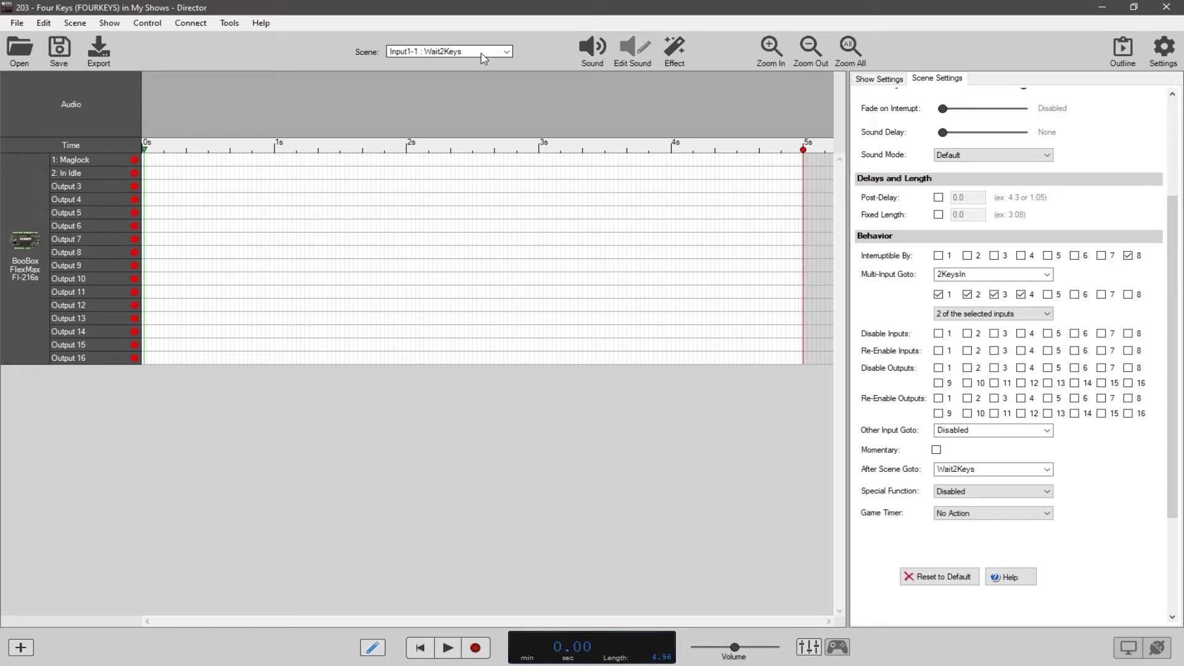
{"action": "left_click", "coordinate": [481, 53]}
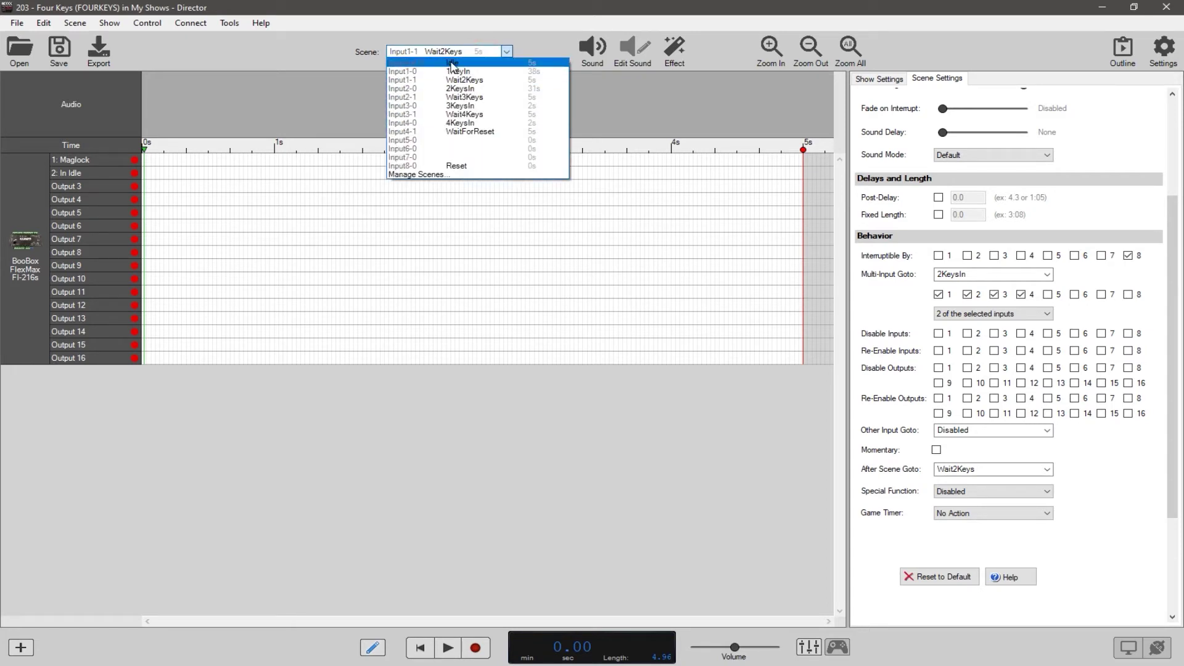
{"action": "left_click", "coordinate": [613, 95]}
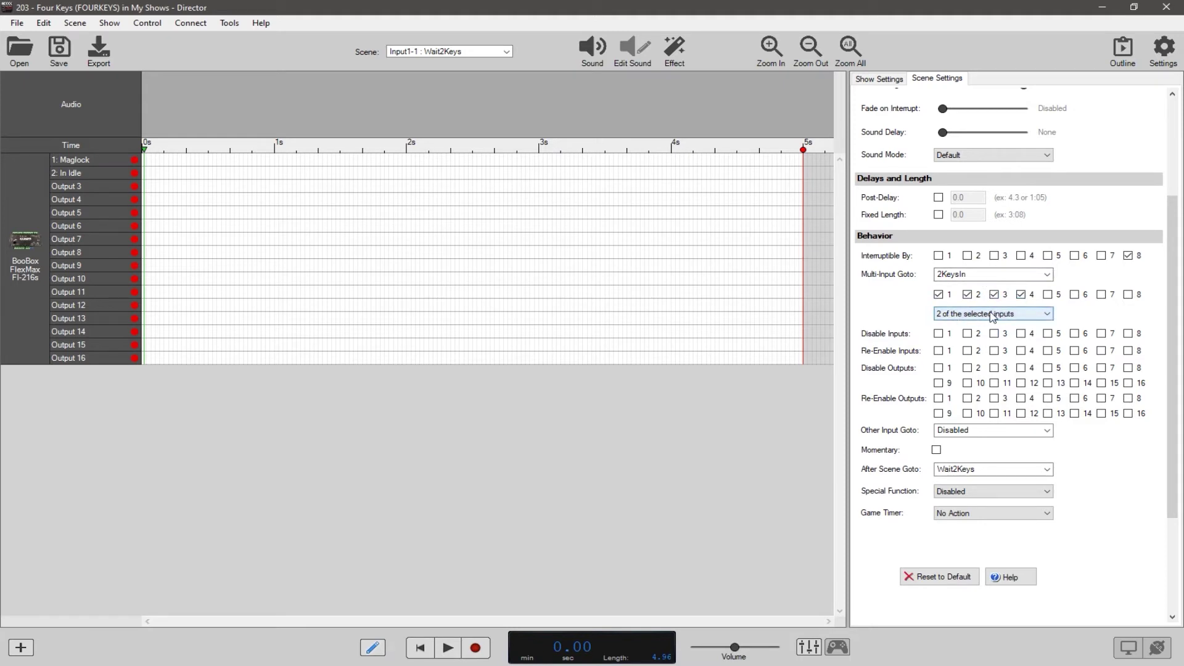
Open the Input2-0 2KeysIn scene and play its sound briefly.
{"action": "left_click", "coordinate": [480, 53]}
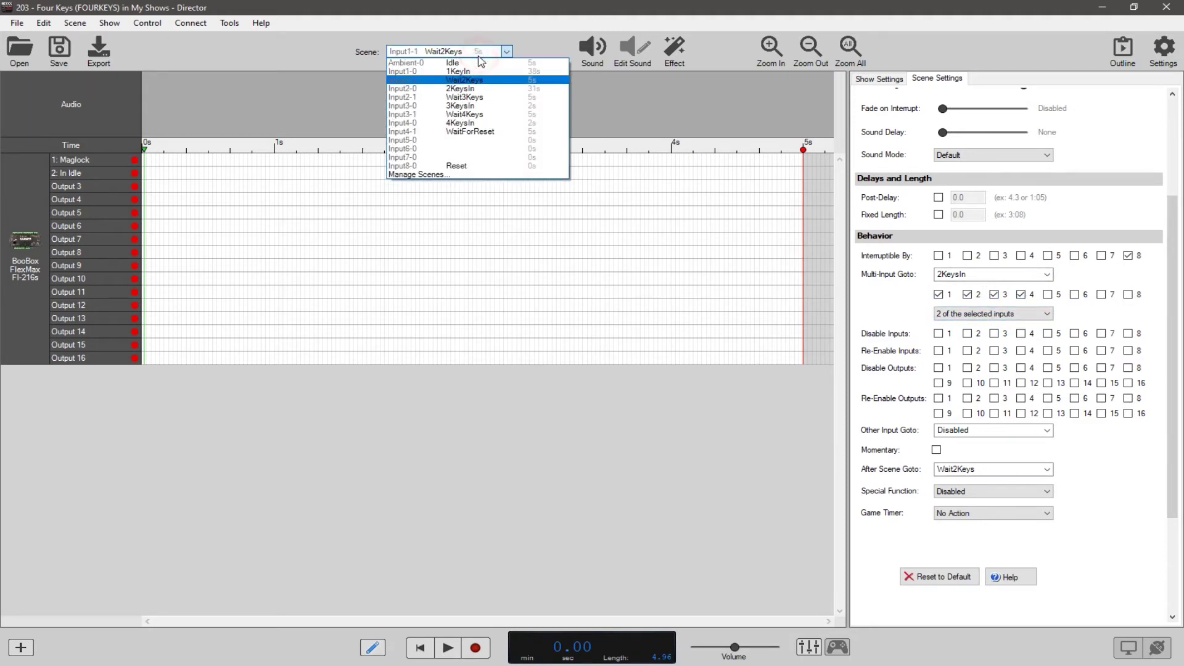
{"action": "left_click", "coordinate": [472, 90]}
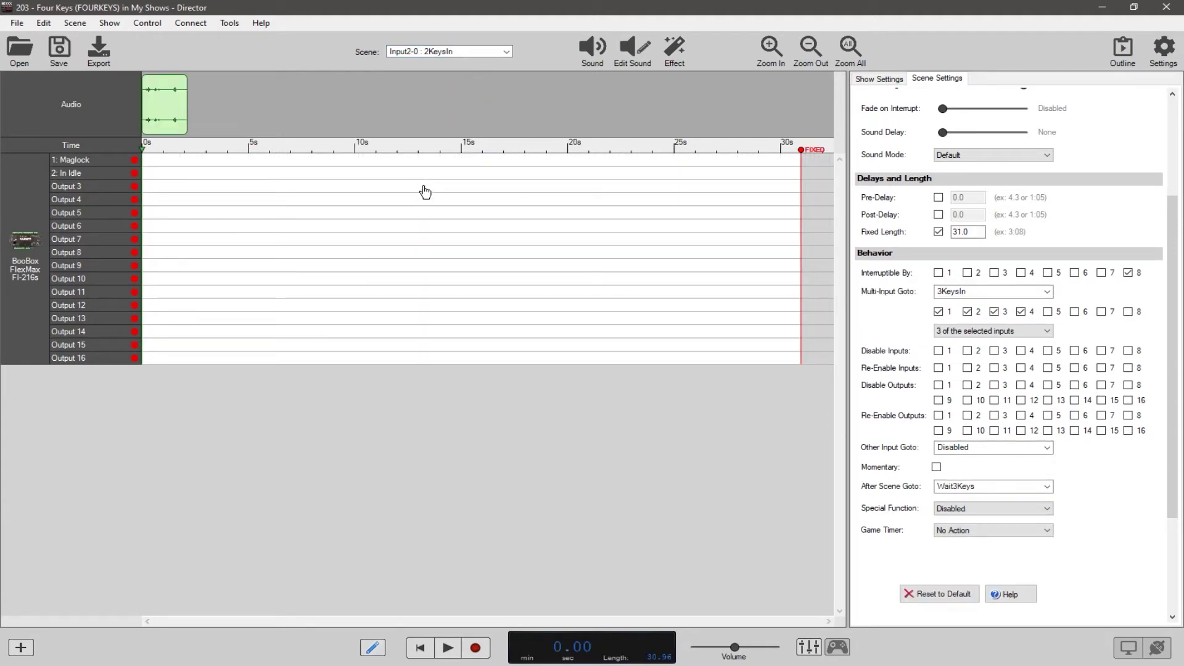
{"action": "key", "text": "space"}
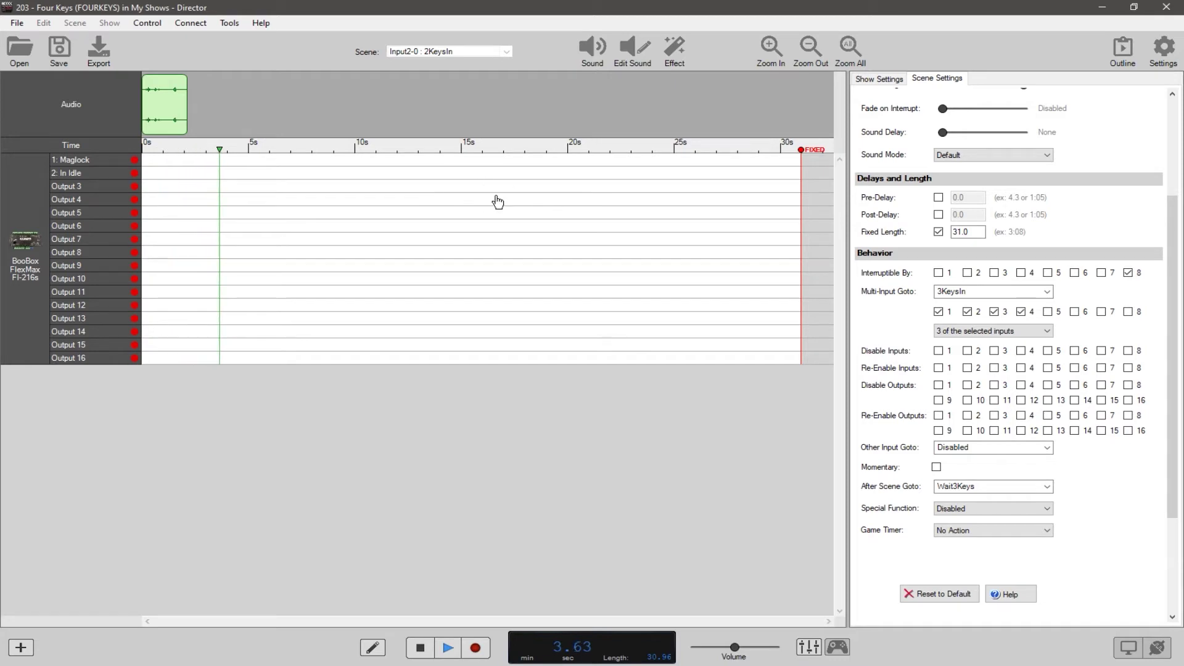
{"action": "key", "text": "space"}
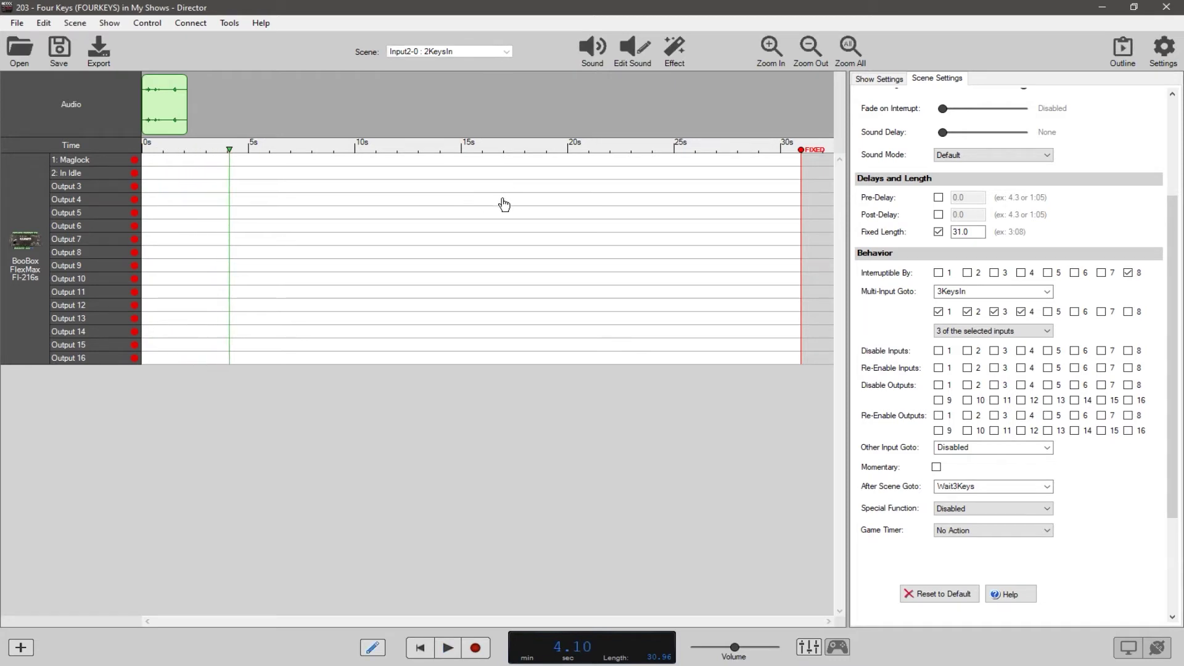
Open the Input2-1 Wait3Keys scene and review its Multi-Input Goto and After Scene Goto settings.
{"action": "left_click", "coordinate": [490, 53]}
{"action": "left_click", "coordinate": [463, 95]}
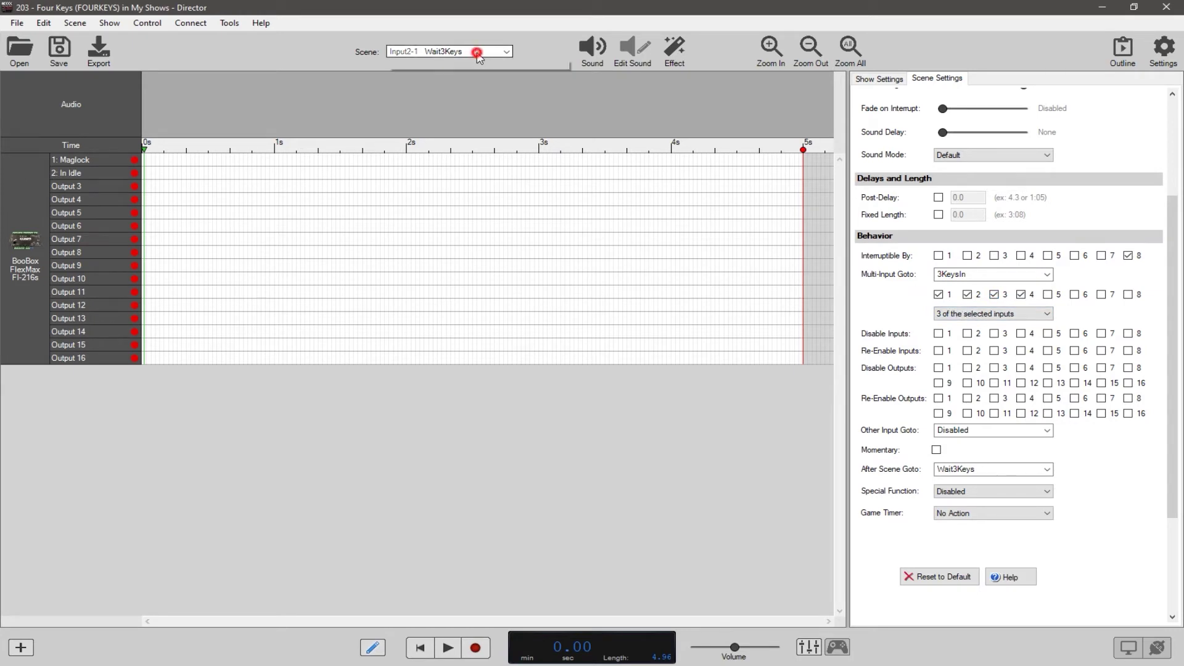
{"action": "left_click", "coordinate": [456, 51]}
{"action": "left_click", "coordinate": [536, 51]}
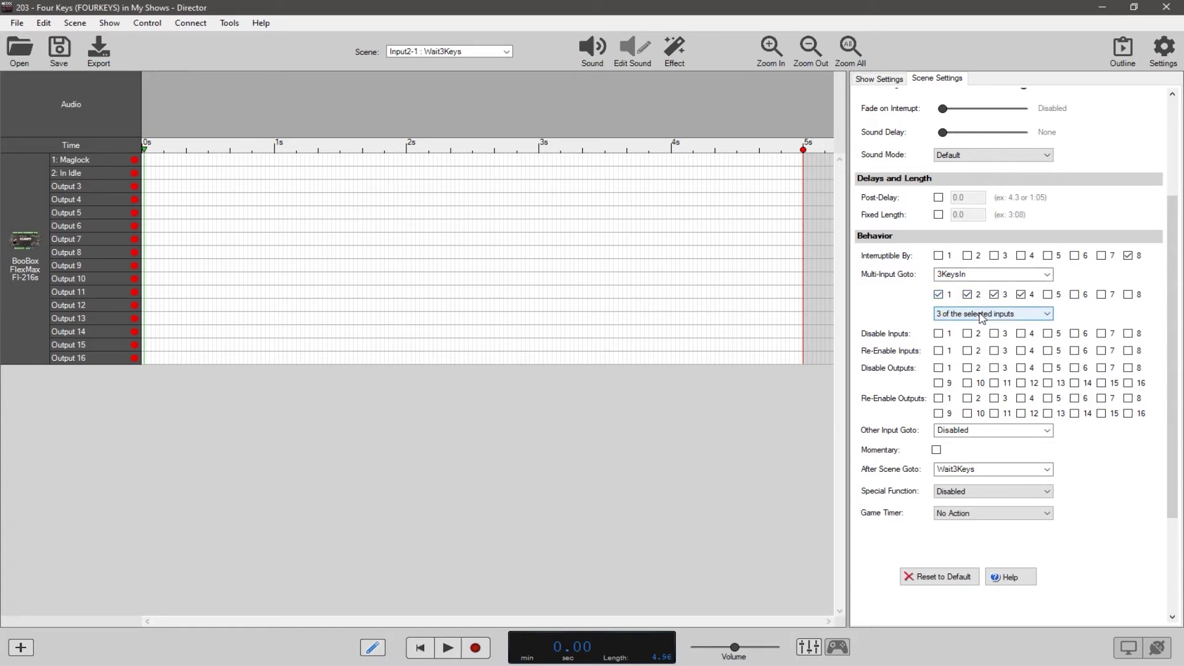
View the Input4-0 4KeysIn scene, switch to Input3-1 Wait4Keys and examine its selected-inputs options for Multi-Input Goto.
{"action": "left_click", "coordinate": [506, 51]}
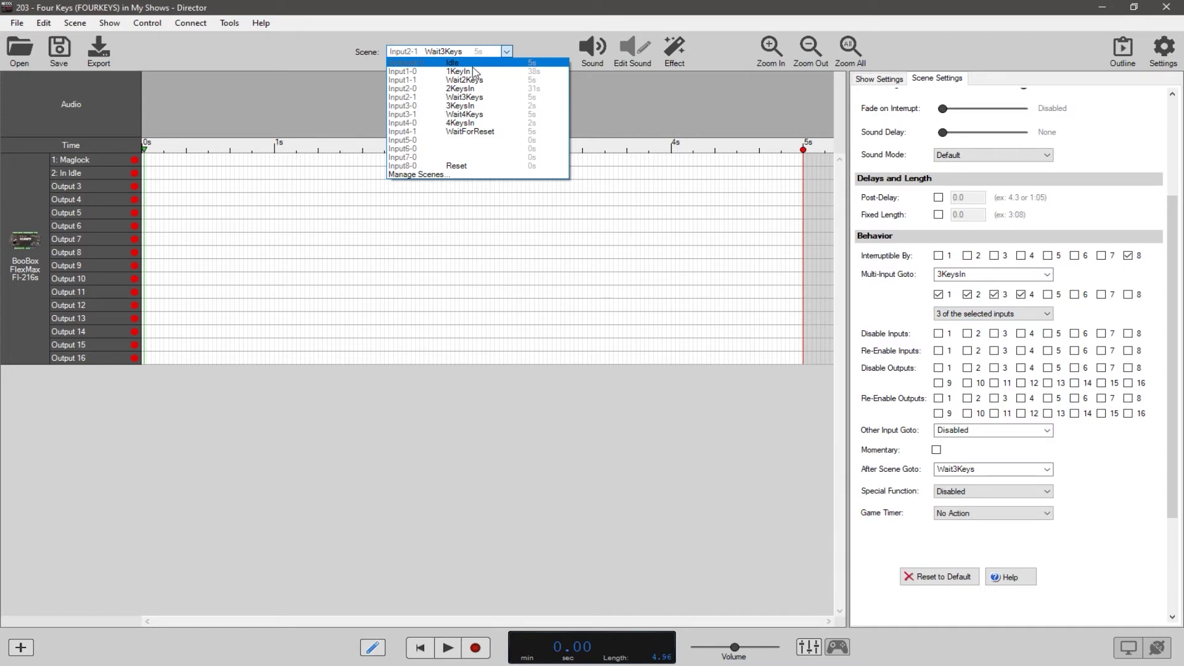
{"action": "left_click", "coordinate": [472, 124]}
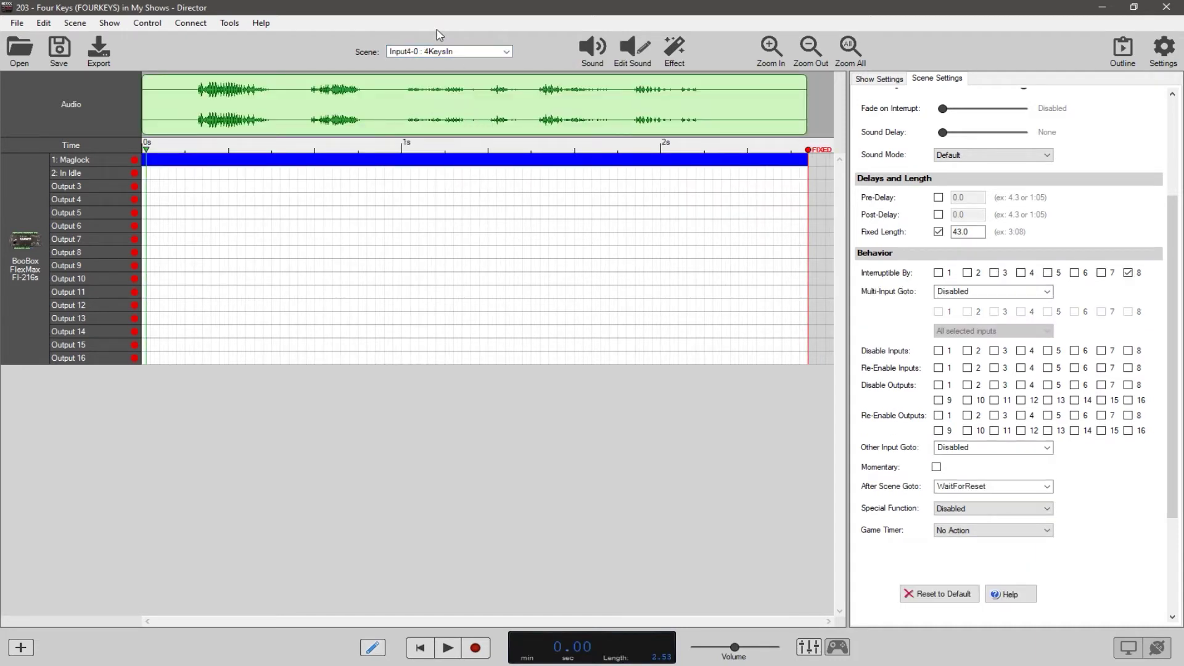
{"action": "left_click", "coordinate": [474, 51]}
{"action": "left_click", "coordinate": [474, 115]}
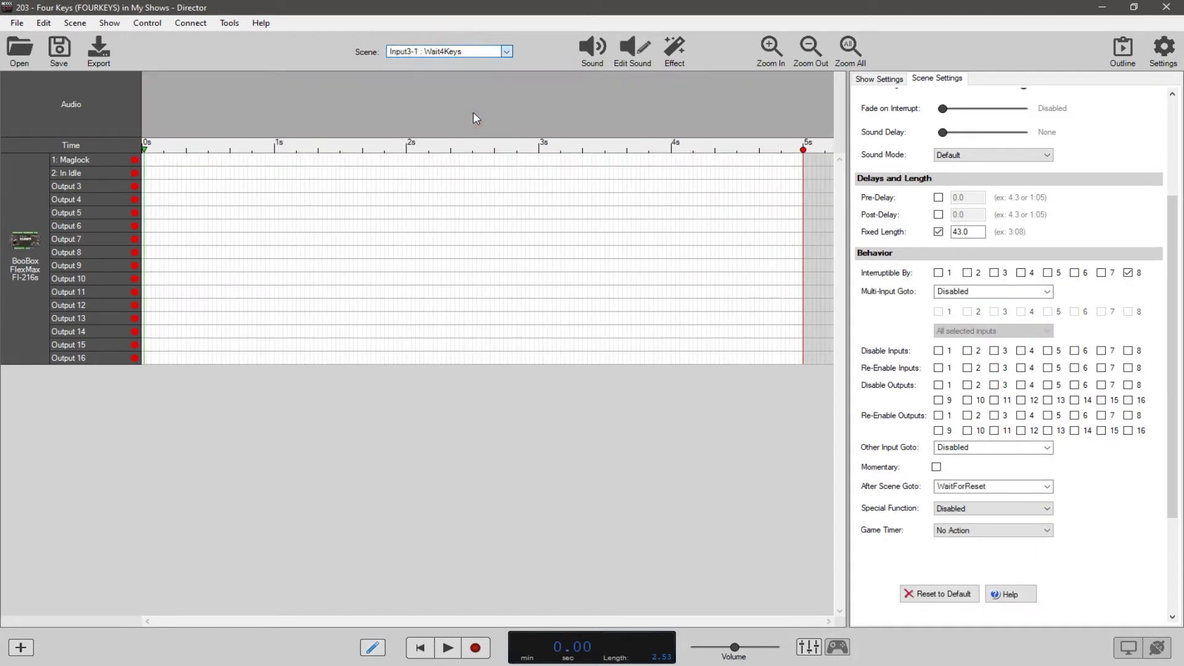
{"action": "left_click", "coordinate": [500, 52]}
{"action": "left_click", "coordinate": [500, 52]}
{"action": "left_click", "coordinate": [992, 314]}
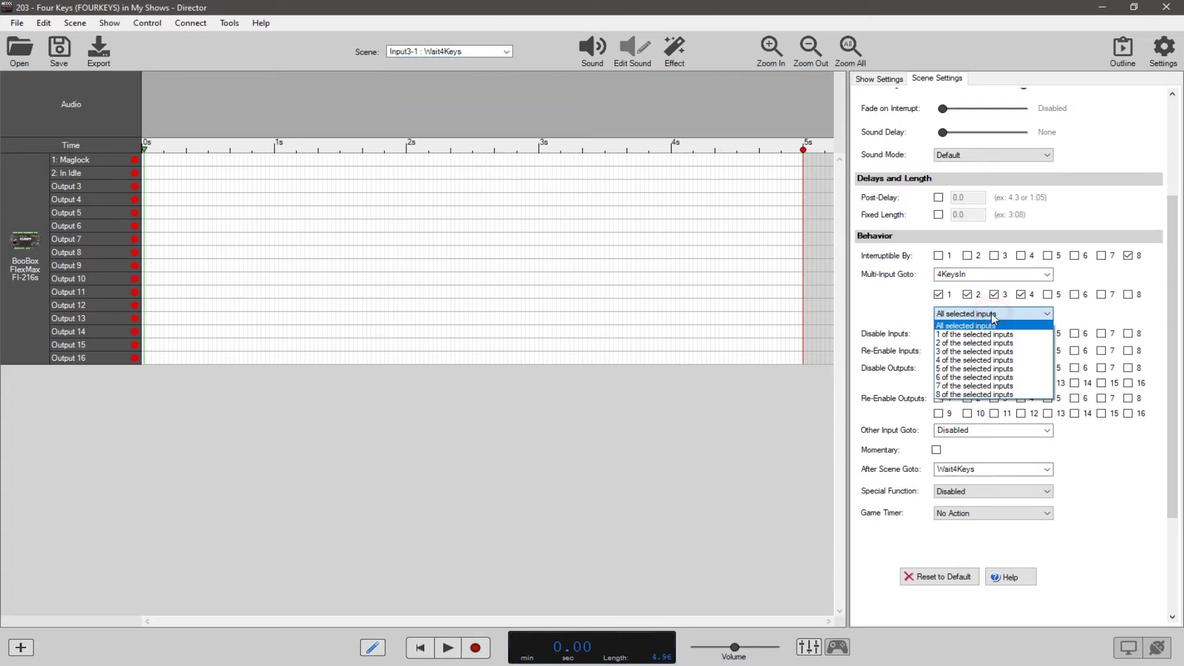
{"action": "left_click", "coordinate": [991, 315]}
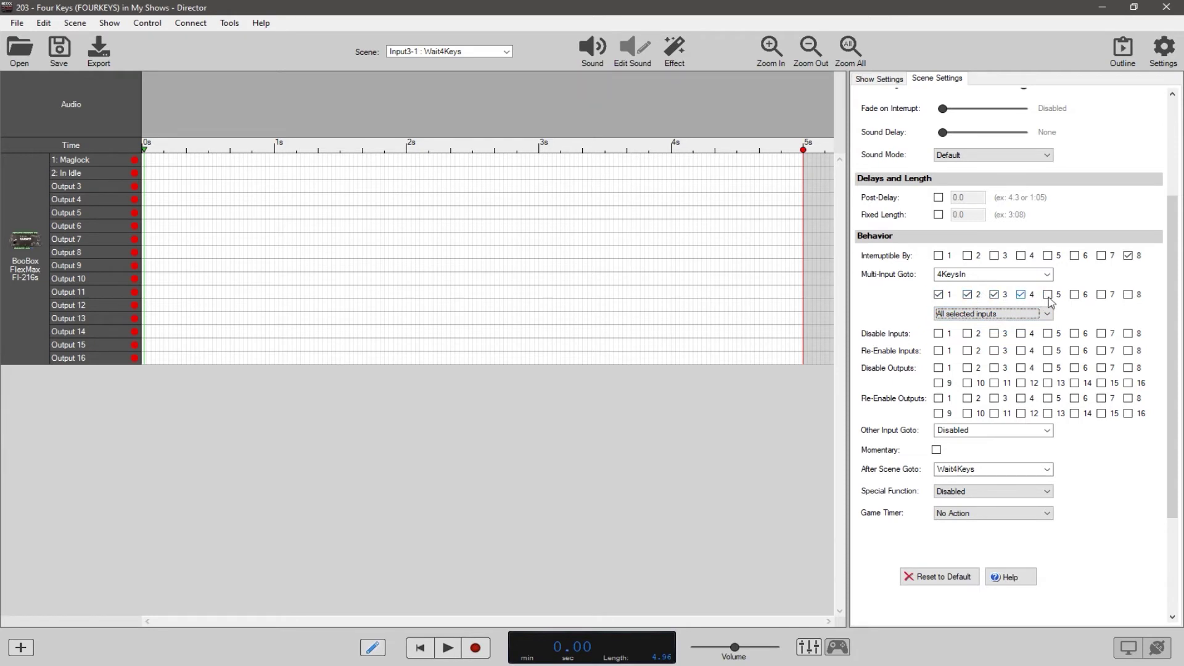
Try 4 of the selected inputs for Wait4Keys' Multi-Input Goto and restore All selected inputs.
{"action": "left_click", "coordinate": [1005, 313]}
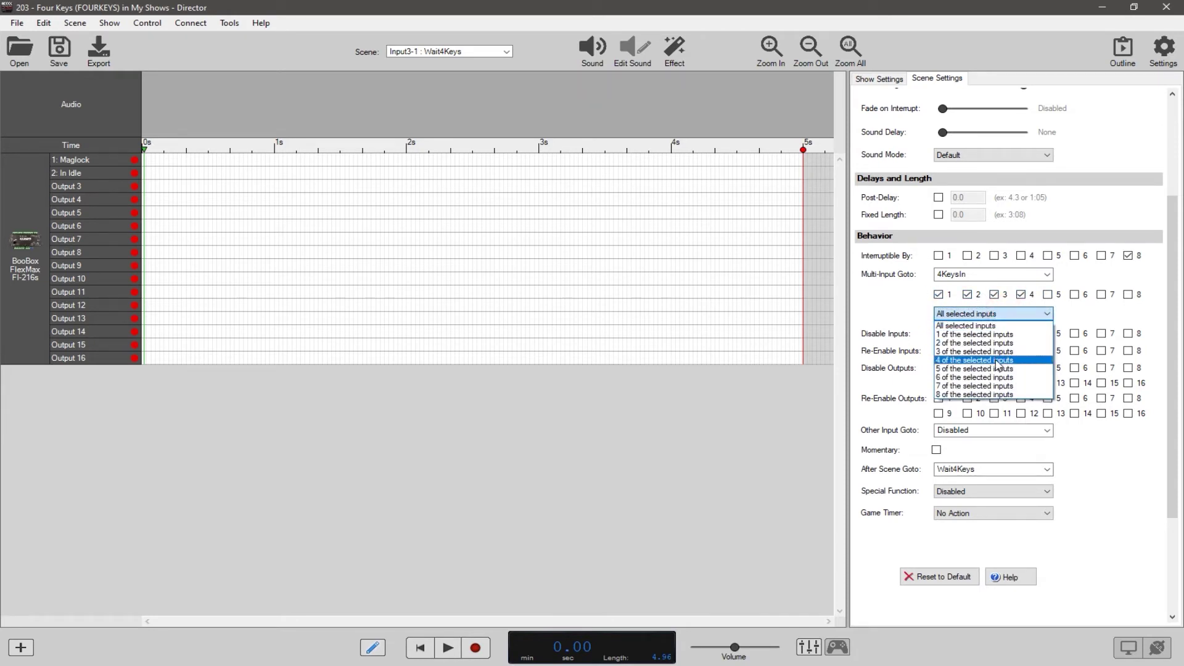
{"action": "left_click", "coordinate": [998, 361]}
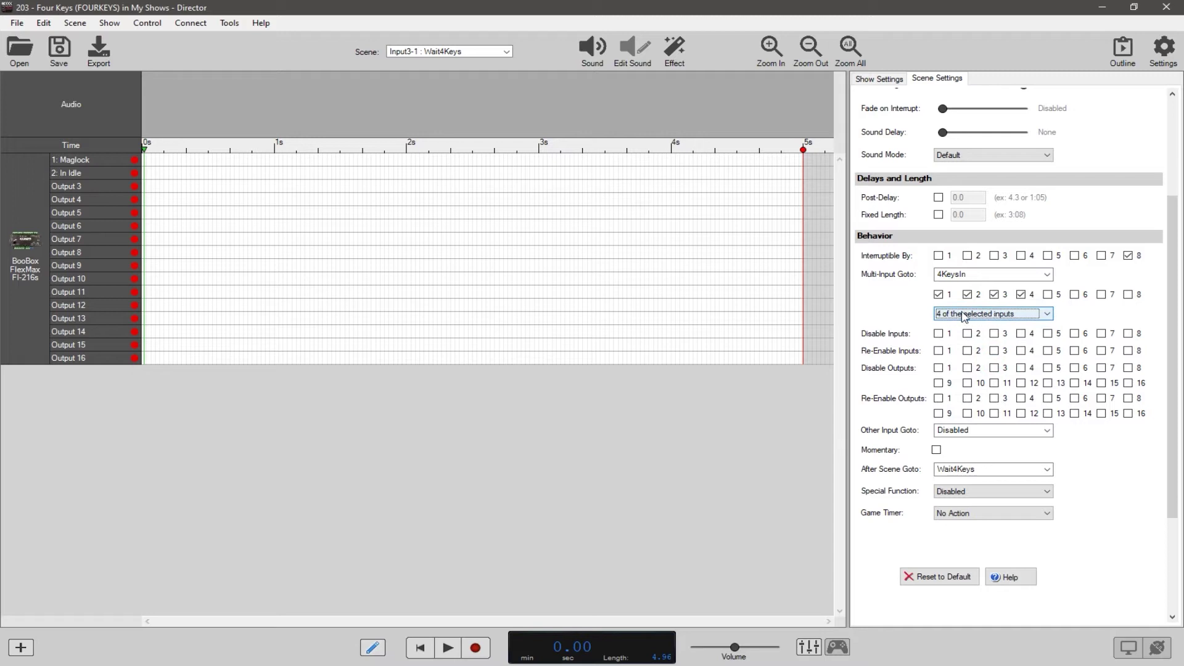
{"action": "left_click", "coordinate": [971, 314]}
{"action": "left_click", "coordinate": [997, 324]}
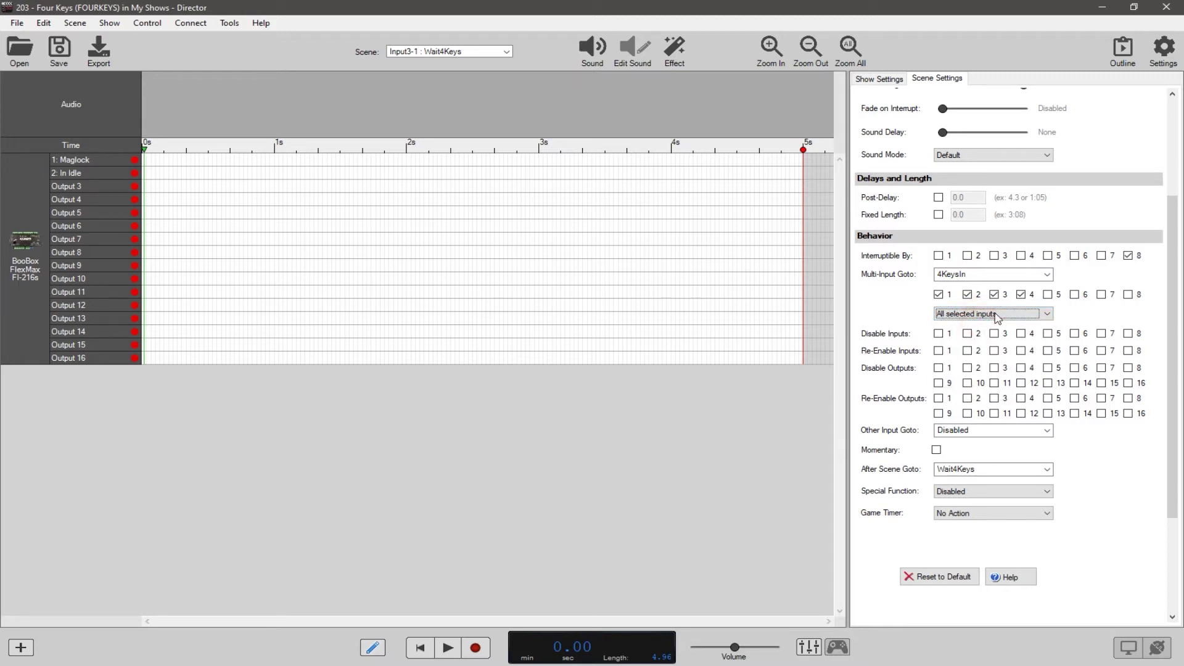
Open the Input4-0 4KeysIn scene, play its sound and check its After Scene Goto setting.
{"action": "left_click", "coordinate": [459, 54]}
{"action": "left_click", "coordinate": [460, 123]}
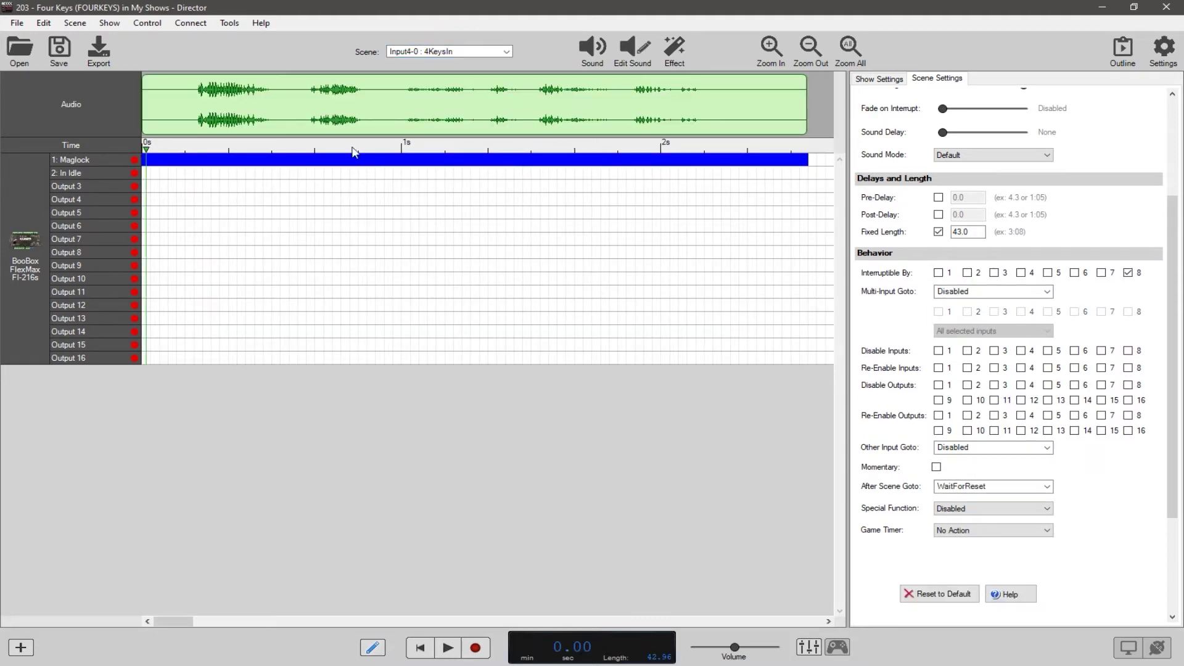
{"action": "key", "text": "space"}
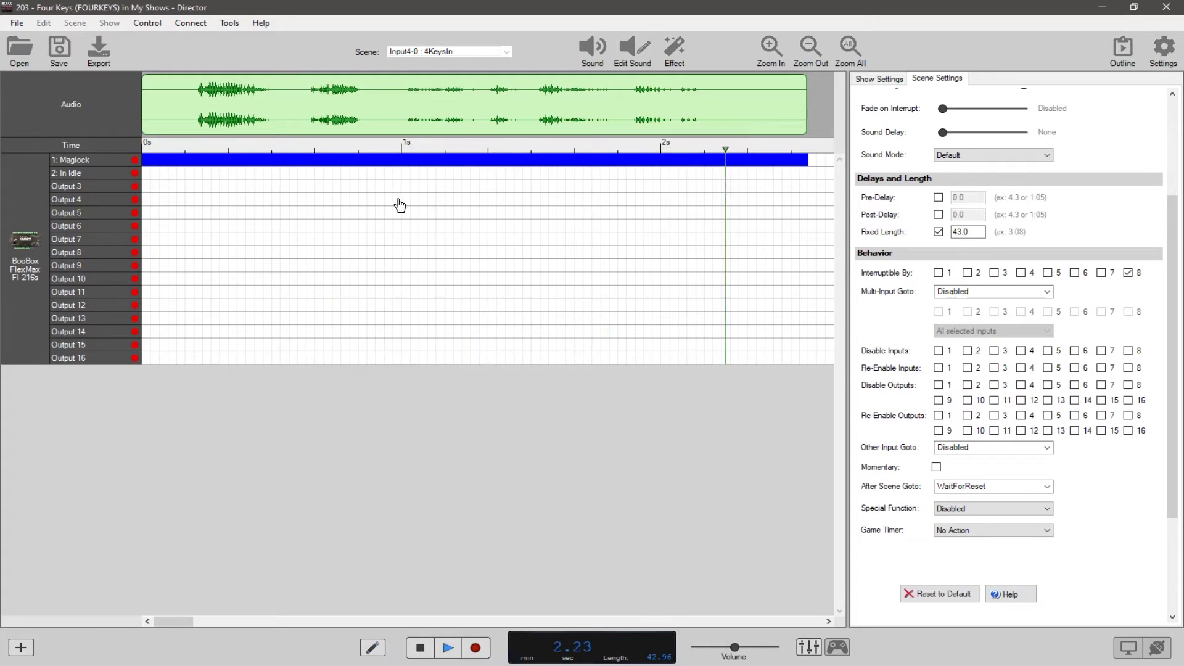
{"action": "key", "text": "space"}
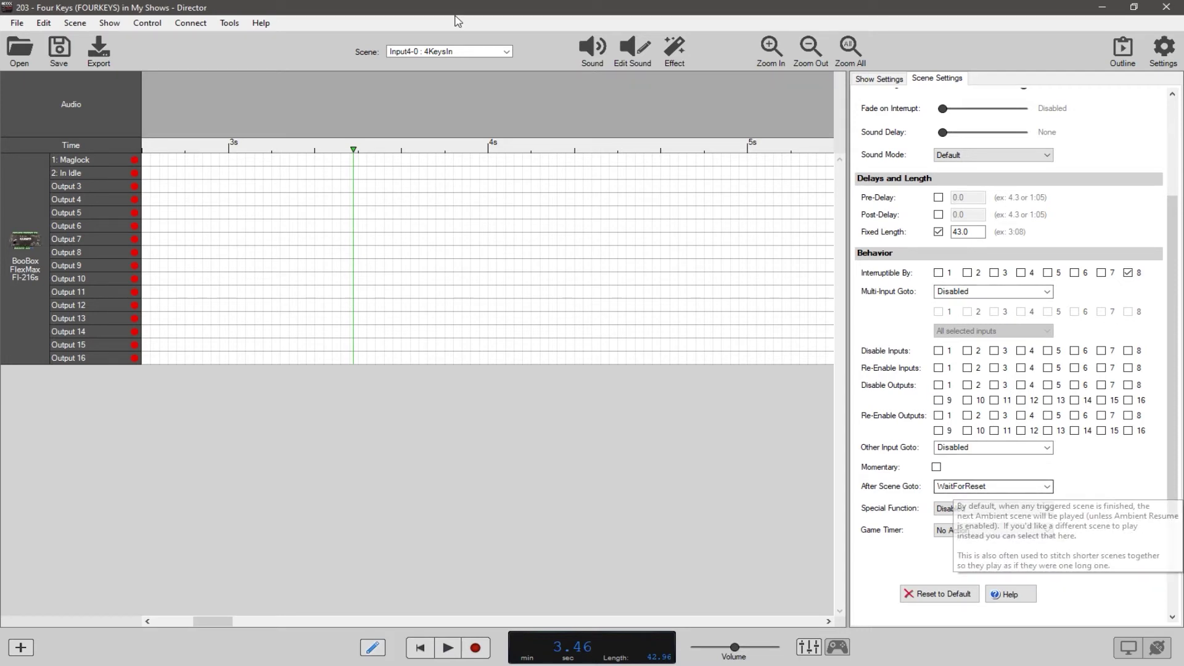
Check the Interruptible By setting of the Input4-1 WaitForReset scene and open the Input8-0 Reset scene.
{"action": "left_click", "coordinate": [450, 51]}
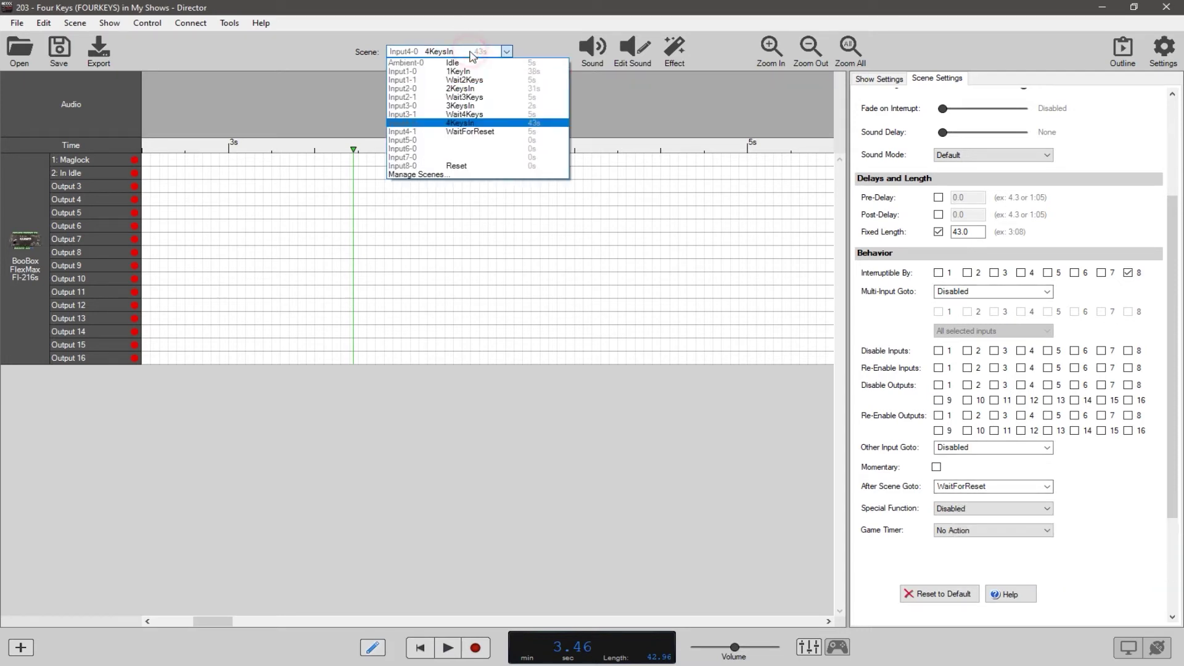
{"action": "left_click", "coordinate": [466, 132]}
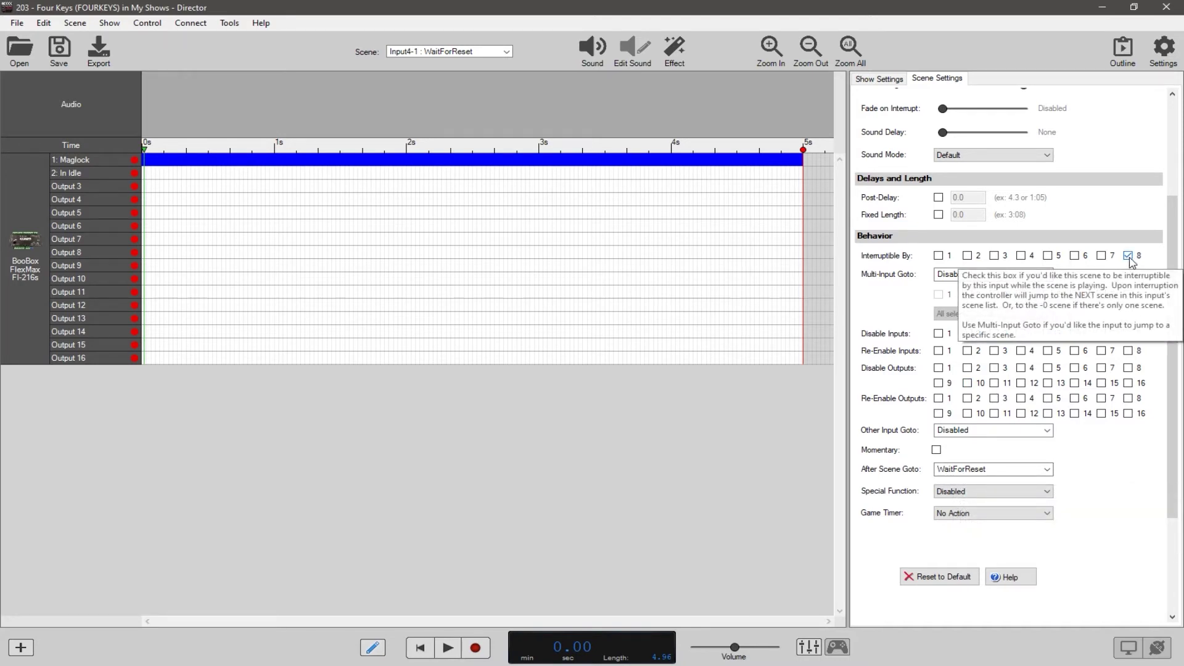
{"action": "left_click", "coordinate": [496, 52]}
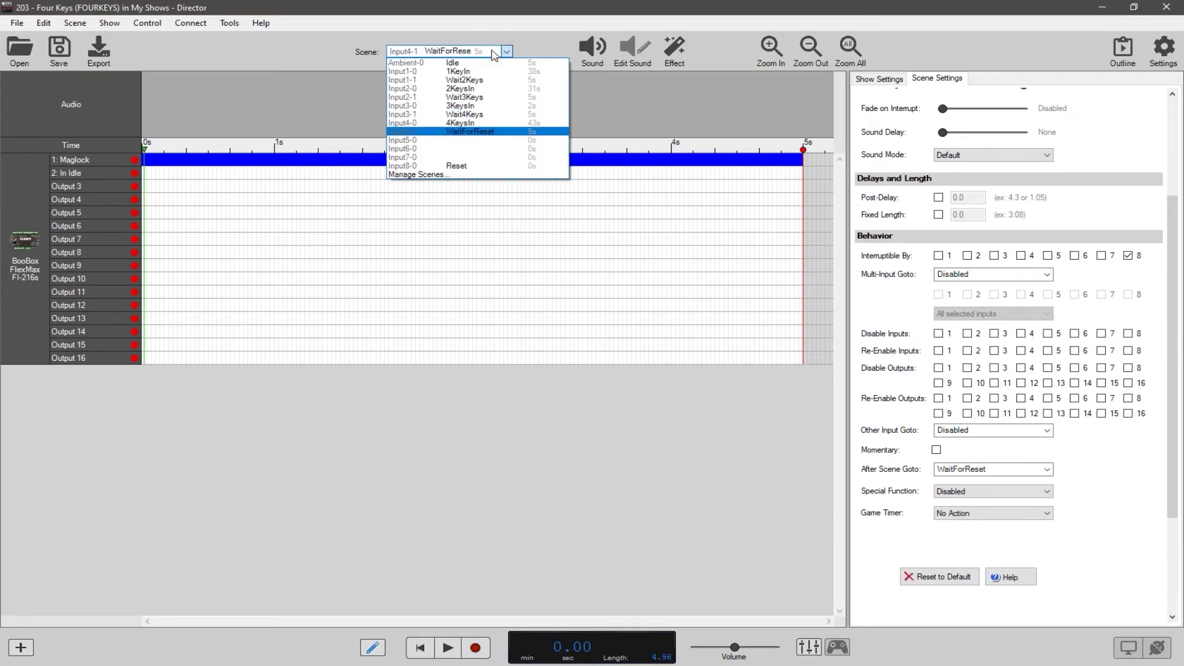
{"action": "left_click", "coordinate": [460, 169]}
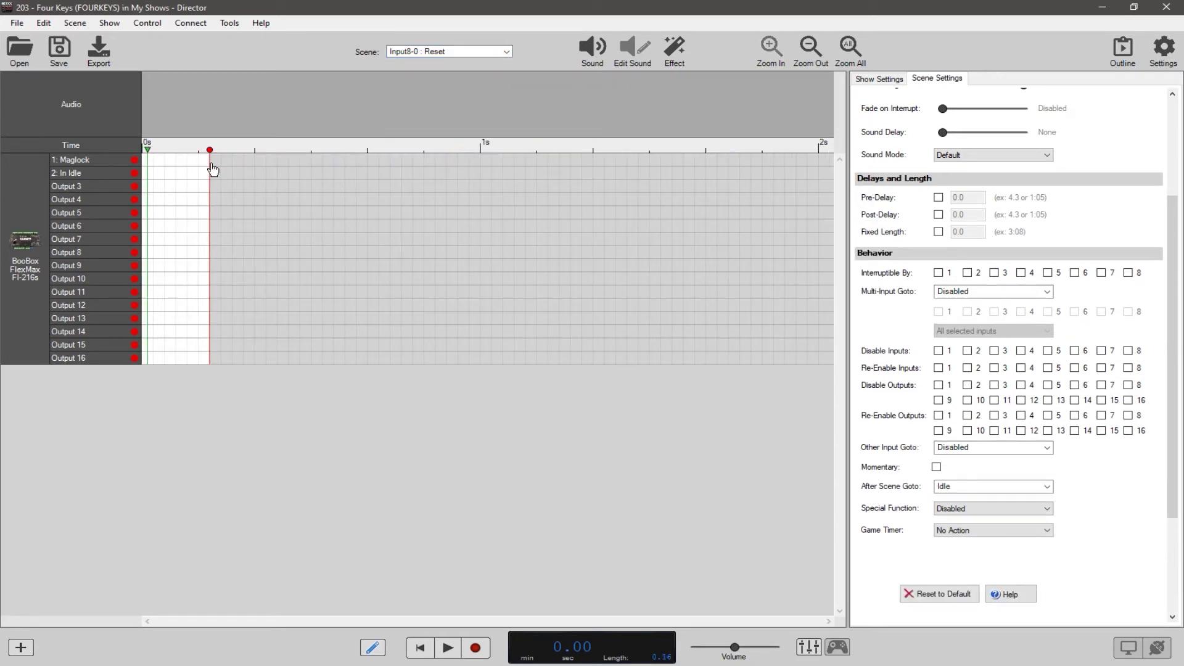
Review the Ambient-0 Idle scene's behavior settings and return to the Input8-0 Reset scene.
{"action": "left_click", "coordinate": [506, 52]}
{"action": "left_click", "coordinate": [498, 62]}
{"action": "left_click", "coordinate": [508, 52]}
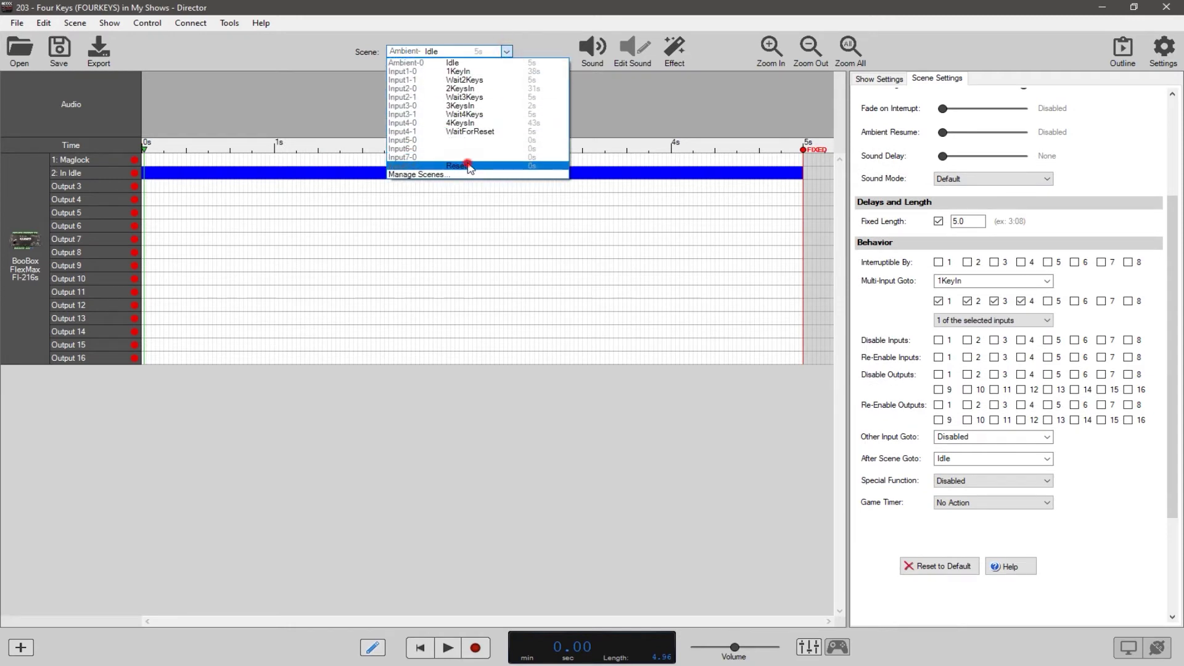
{"action": "left_click", "coordinate": [467, 164]}
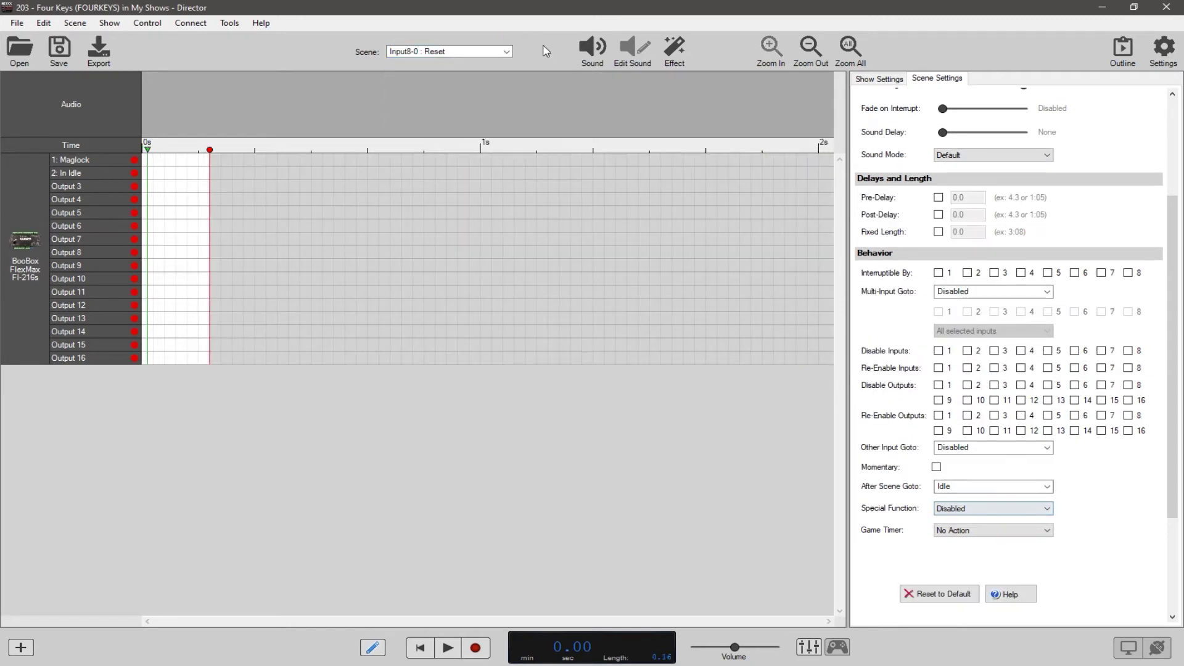
Open the Ambient-0 Idle scene and check the input count options for its Multi-Input Goto.
{"action": "left_click", "coordinate": [506, 52]}
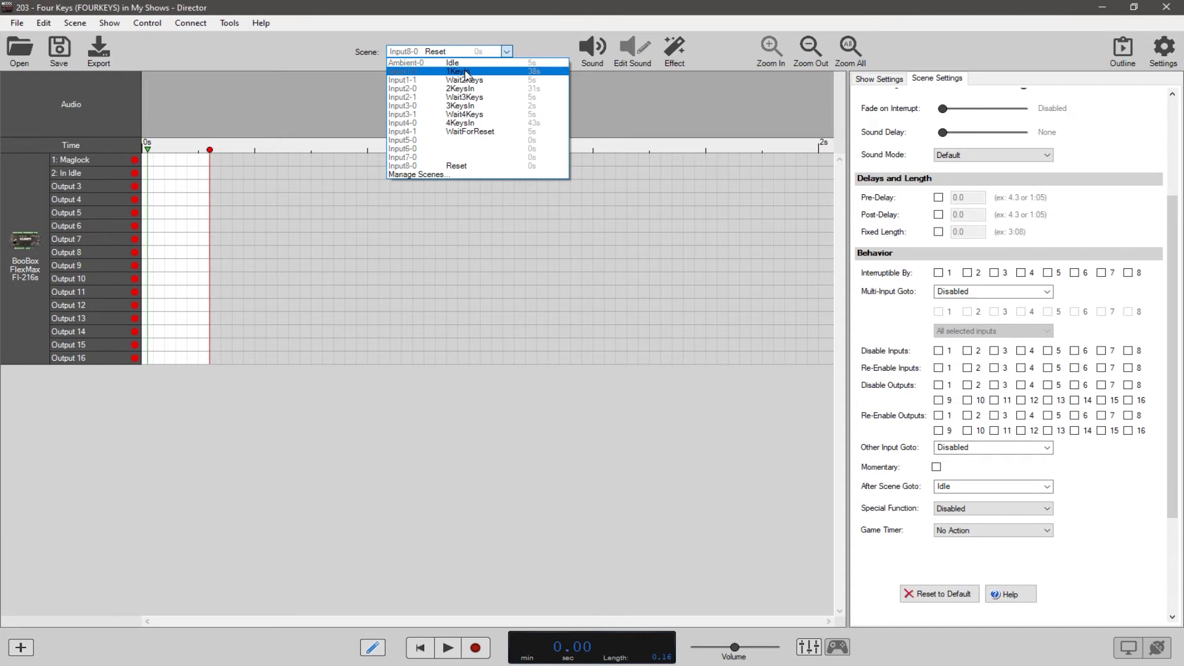
{"action": "left_click", "coordinate": [466, 62]}
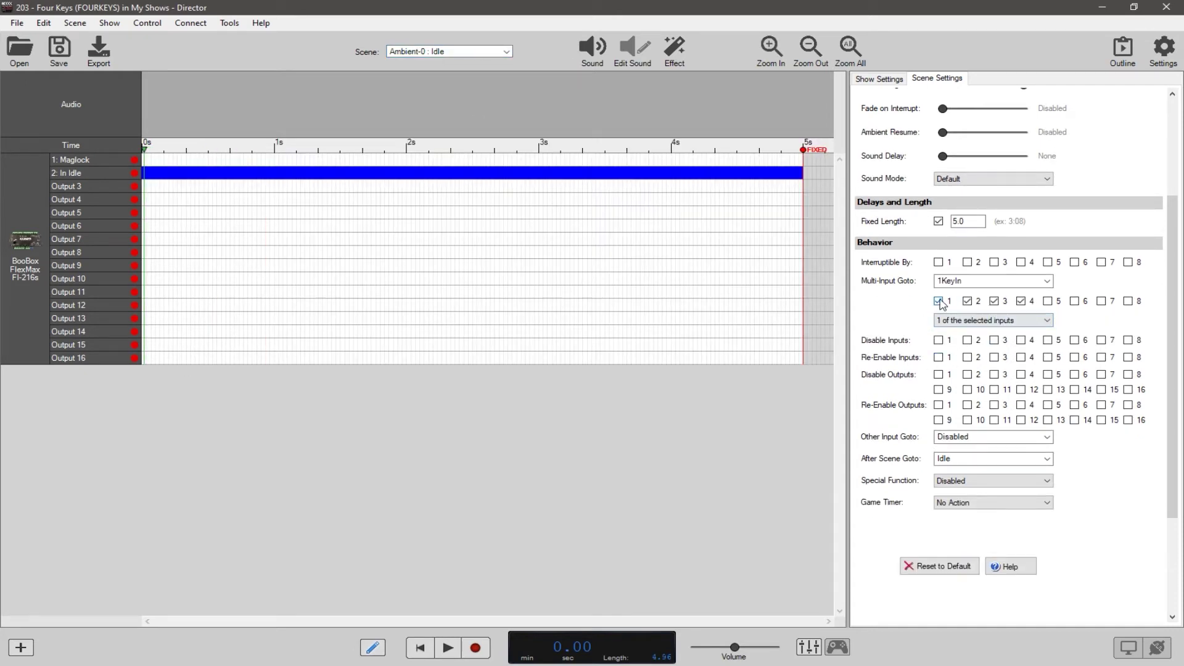
{"action": "left_click", "coordinate": [965, 321]}
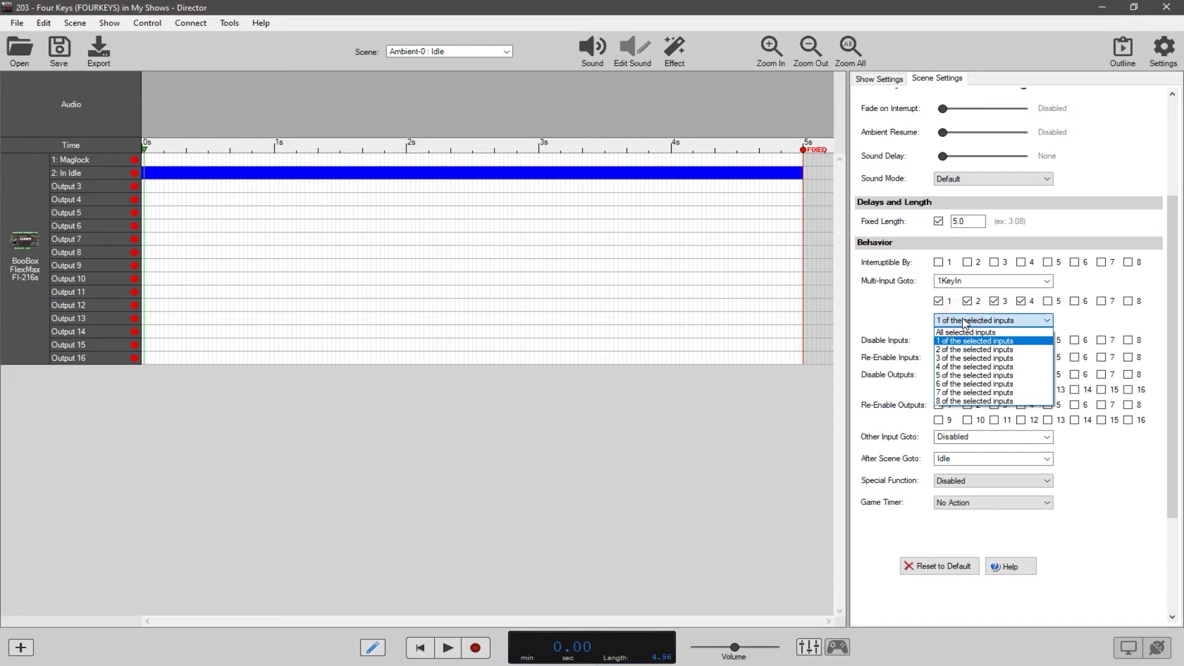
{"action": "left_click", "coordinate": [965, 322]}
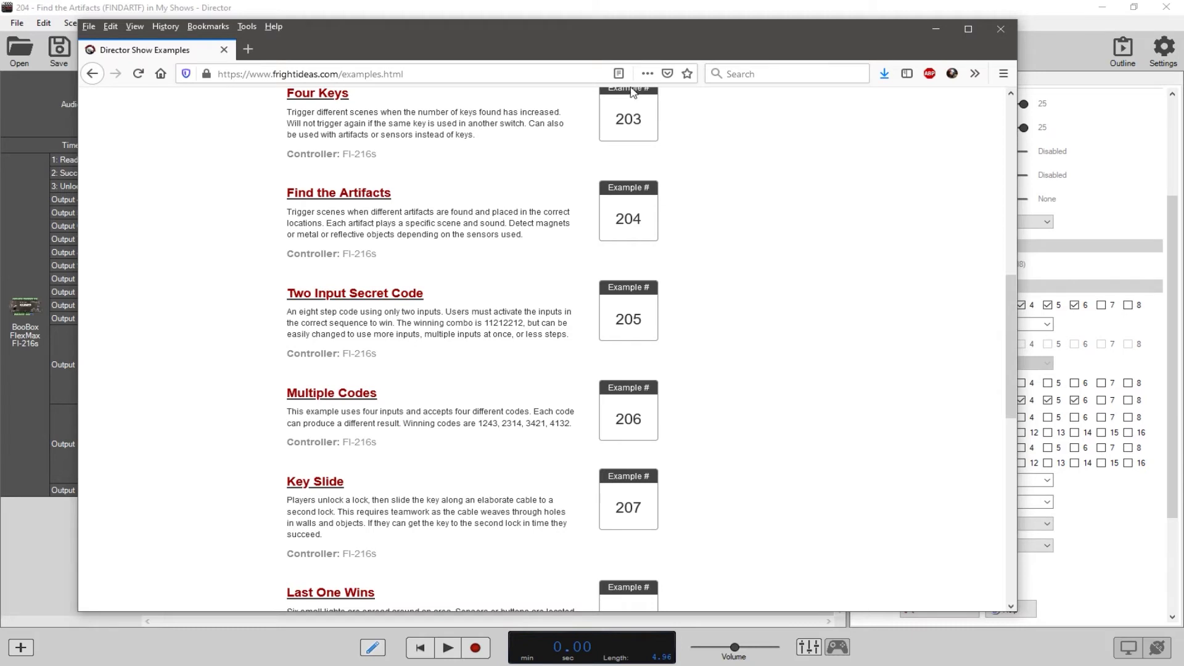
Close the Director Show Examples web page and check the N.C. Outputs setting in the Find the Artifacts show settings.
{"action": "left_click", "coordinate": [1001, 29]}
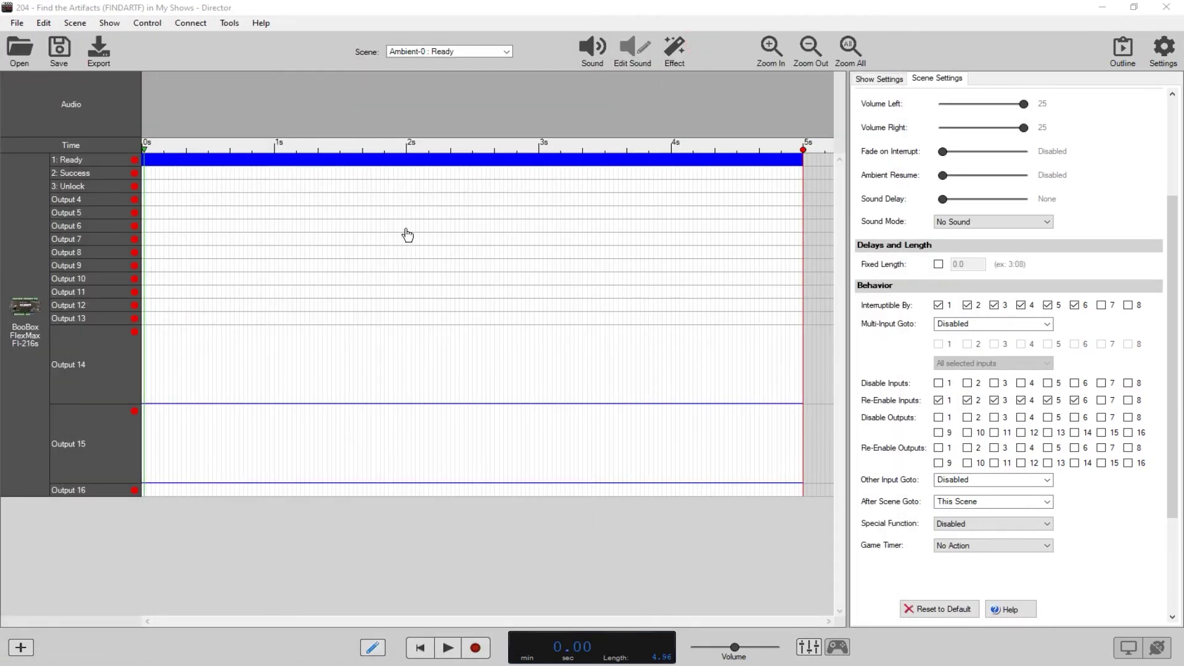
{"action": "left_click", "coordinate": [885, 79]}
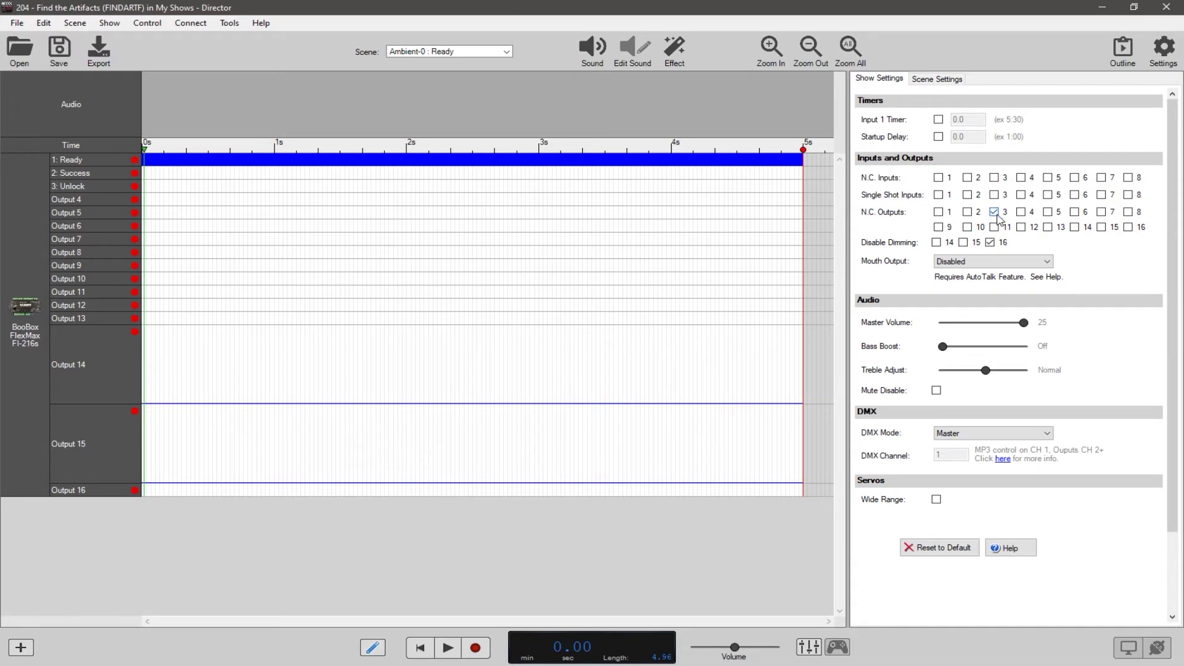
{"action": "mouse_move", "coordinate": [997, 217]}
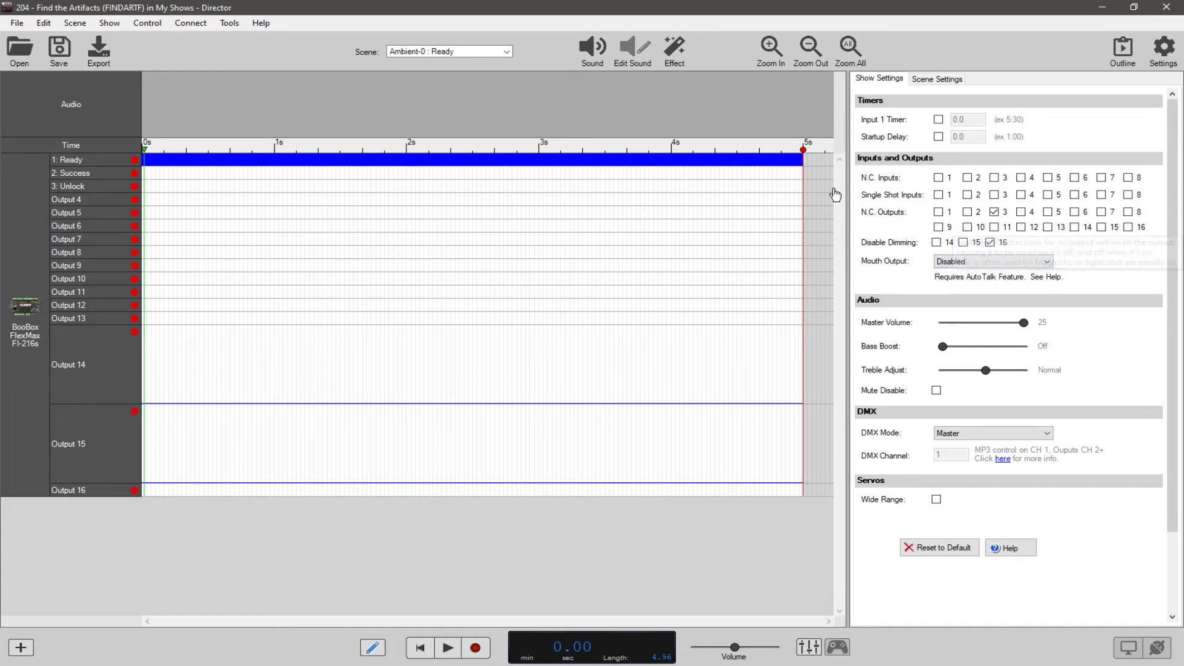
Review the scene settings of the Ambient-0 Ready scene, including which inputs can interrupt it.
{"action": "left_click", "coordinate": [944, 79]}
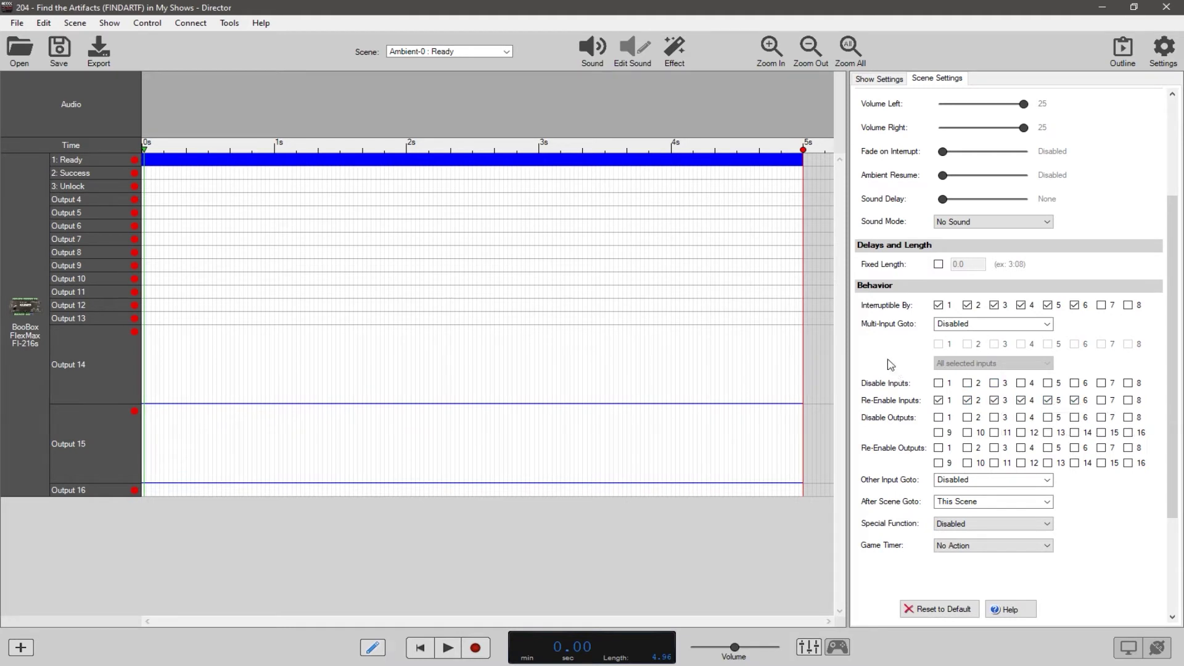
{"action": "left_click", "coordinate": [507, 53]}
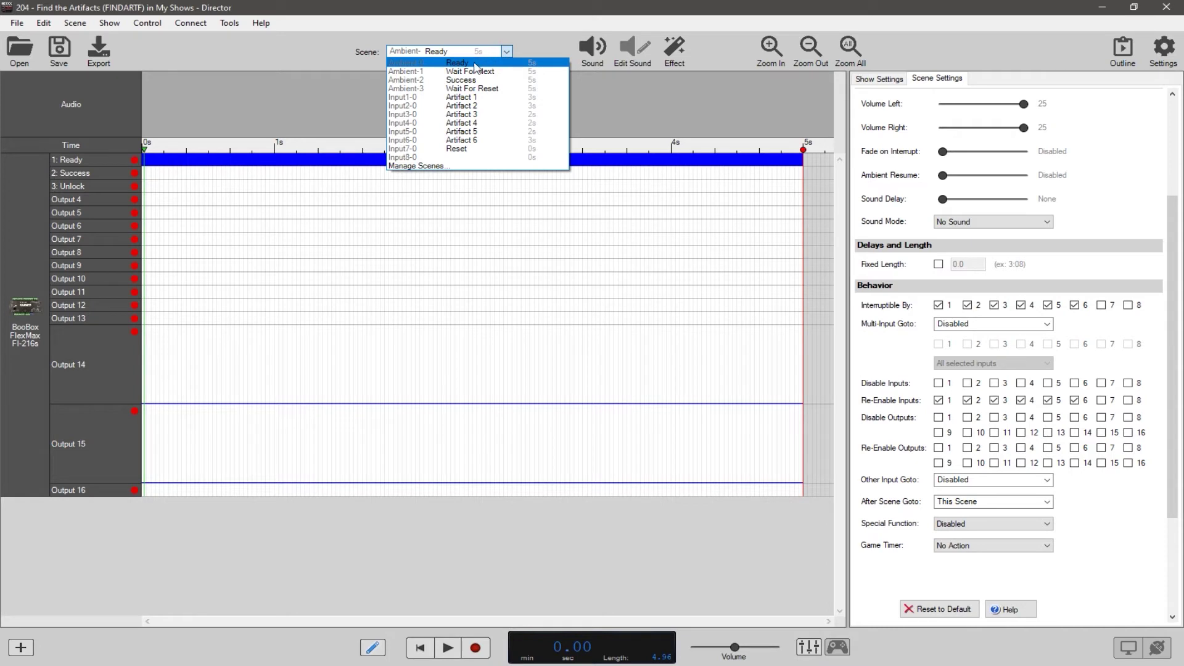
{"action": "left_click", "coordinate": [474, 64]}
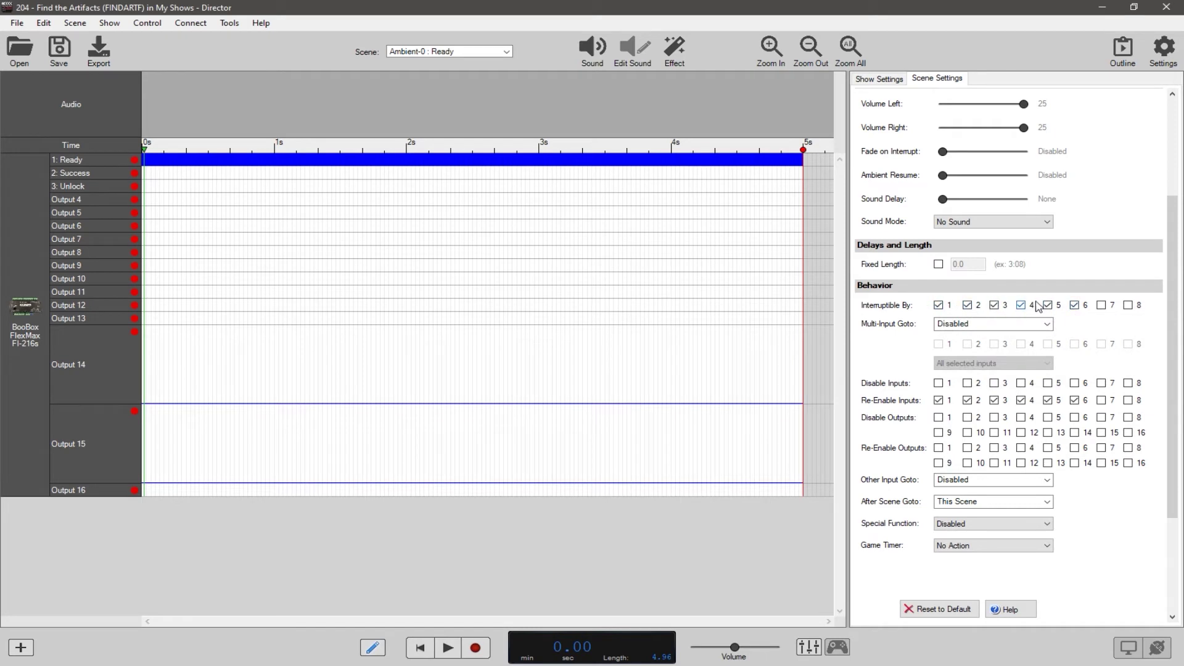
Open the Input1-0 Artifact 1 scene, play its sound and check its Disable Inputs and After Scene Goto settings.
{"action": "left_click", "coordinate": [505, 53]}
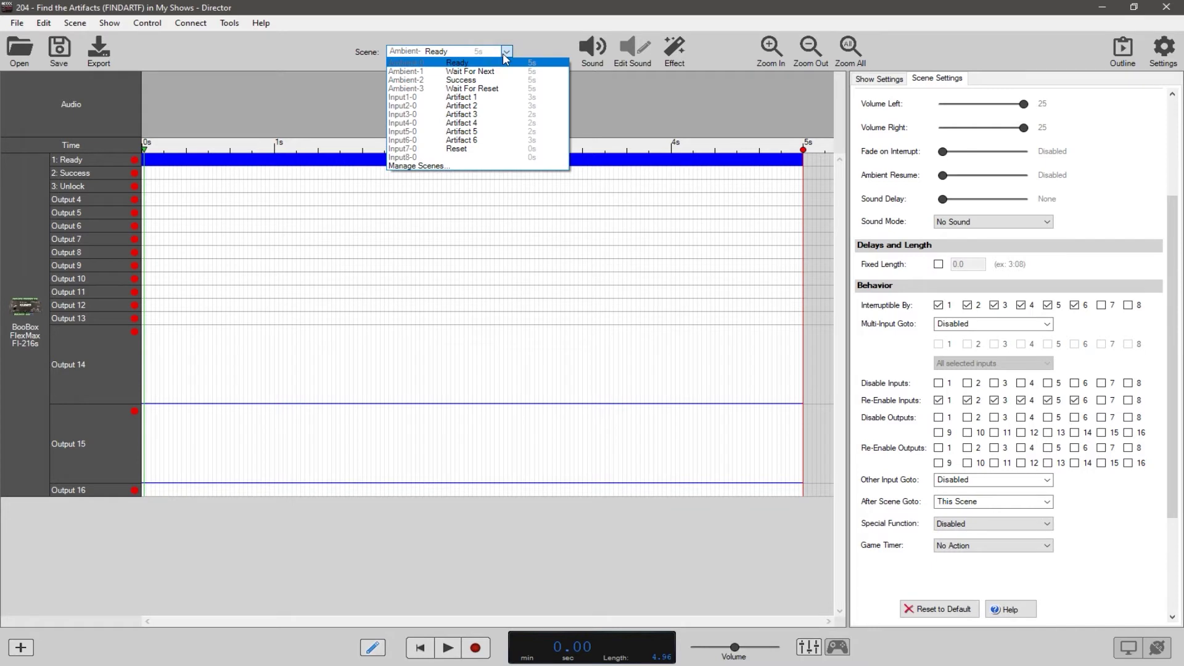
{"action": "left_click", "coordinate": [468, 98]}
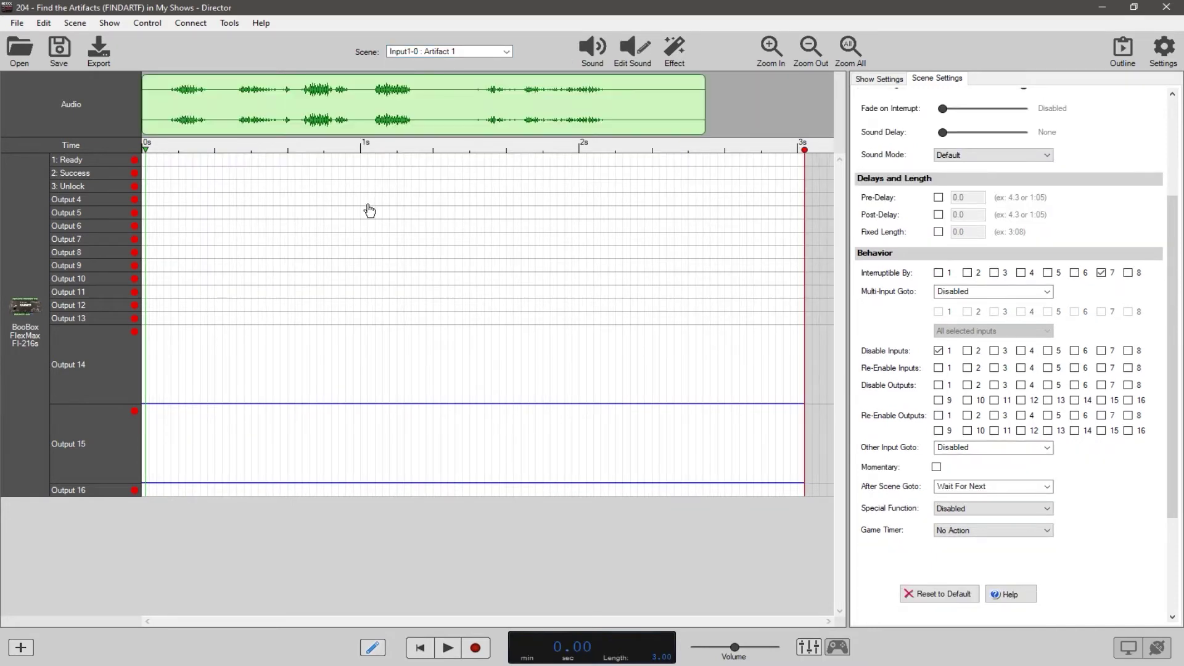
{"action": "key", "text": "space"}
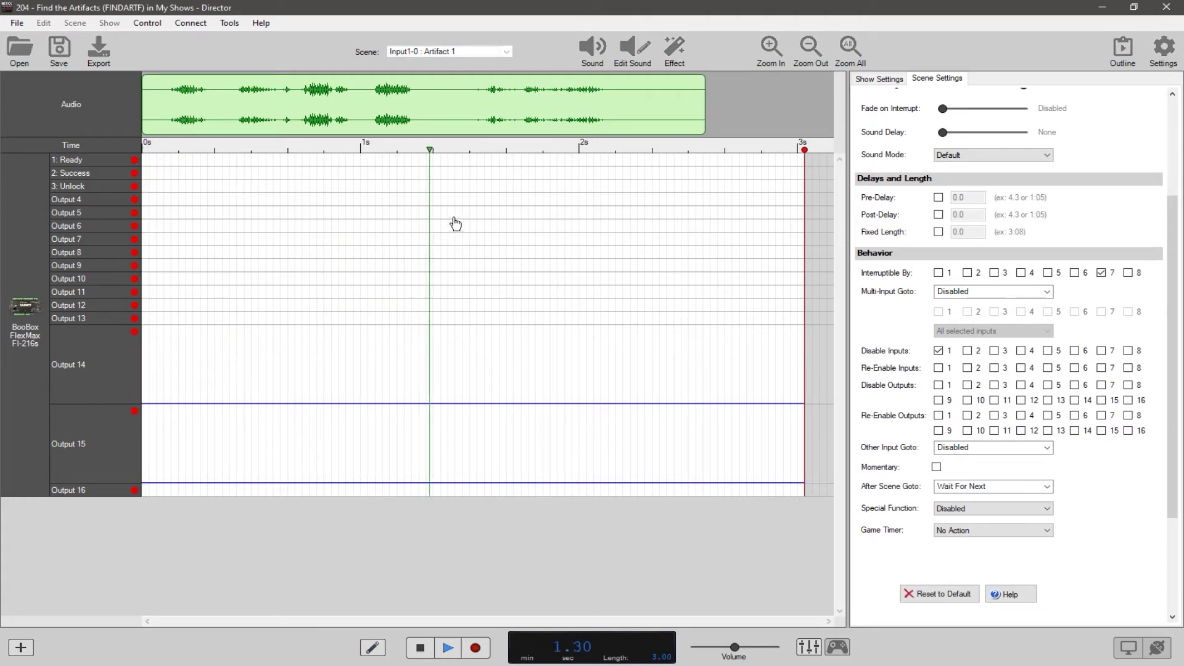
{"action": "key", "text": "space"}
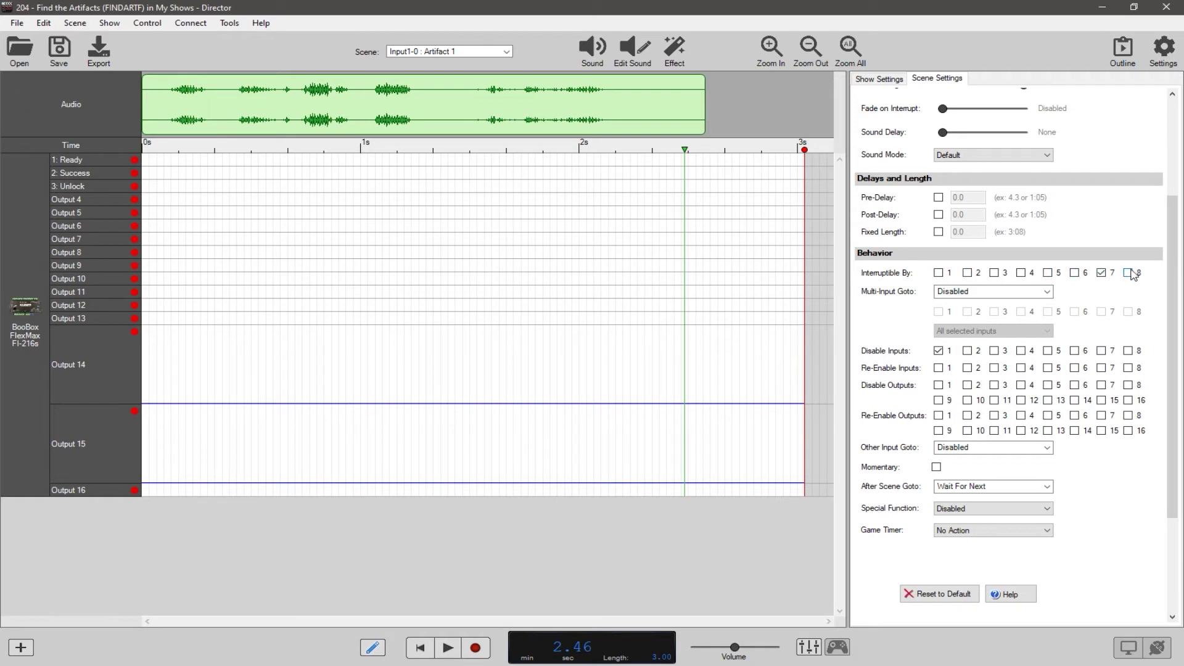
{"action": "left_click", "coordinate": [939, 350]}
{"action": "mouse_move", "coordinate": [983, 491]}
Open the Ambient-1 Wait For Next scene and check the inputs selected for its Multi-Input Goto.
{"action": "left_click", "coordinate": [490, 52]}
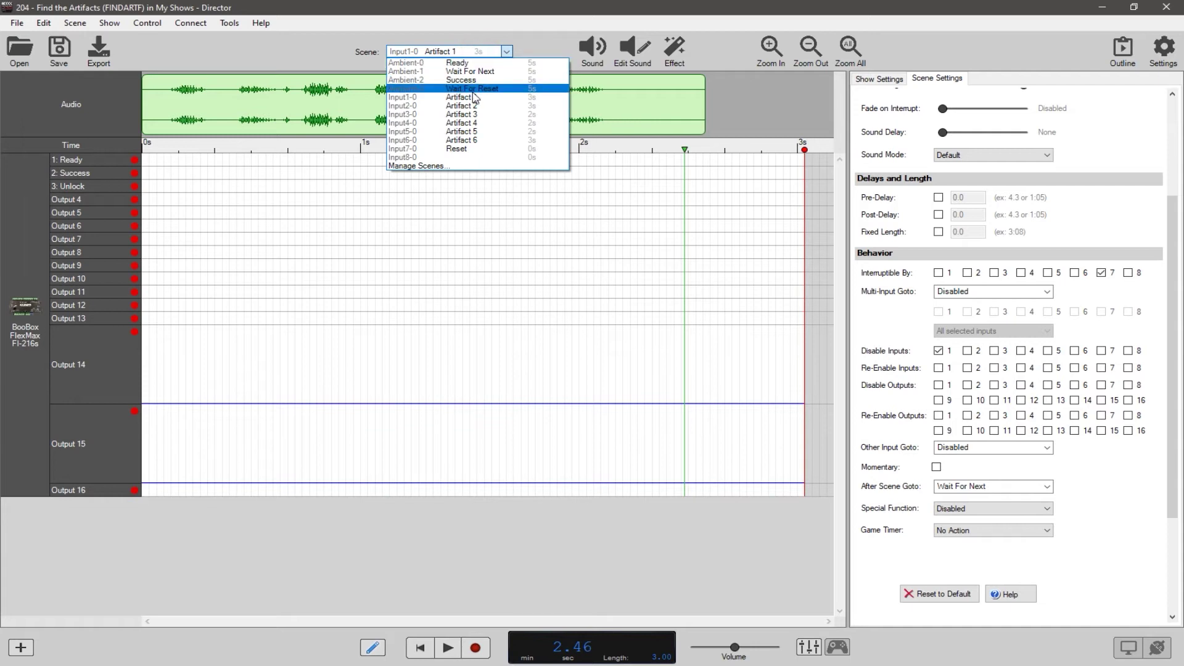
{"action": "left_click", "coordinate": [469, 71]}
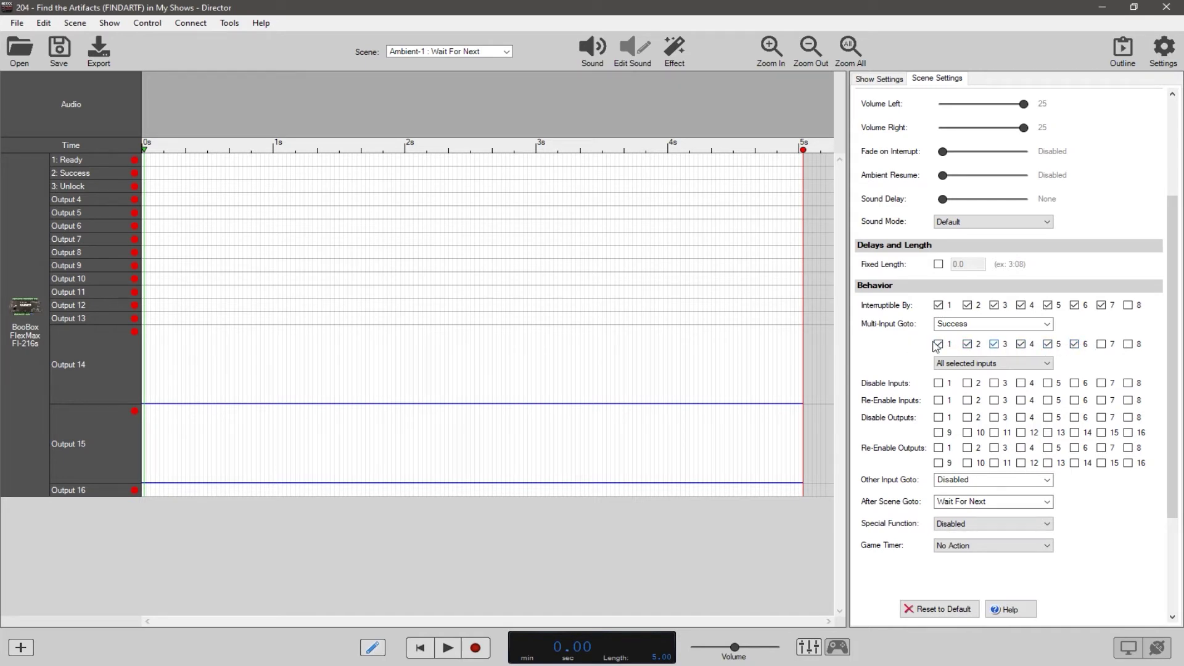
{"action": "left_click", "coordinate": [1047, 344]}
Open the Input2-0 Artifact 2 scene, play its sound and check its After Scene Goto setting.
{"action": "left_click", "coordinate": [506, 51]}
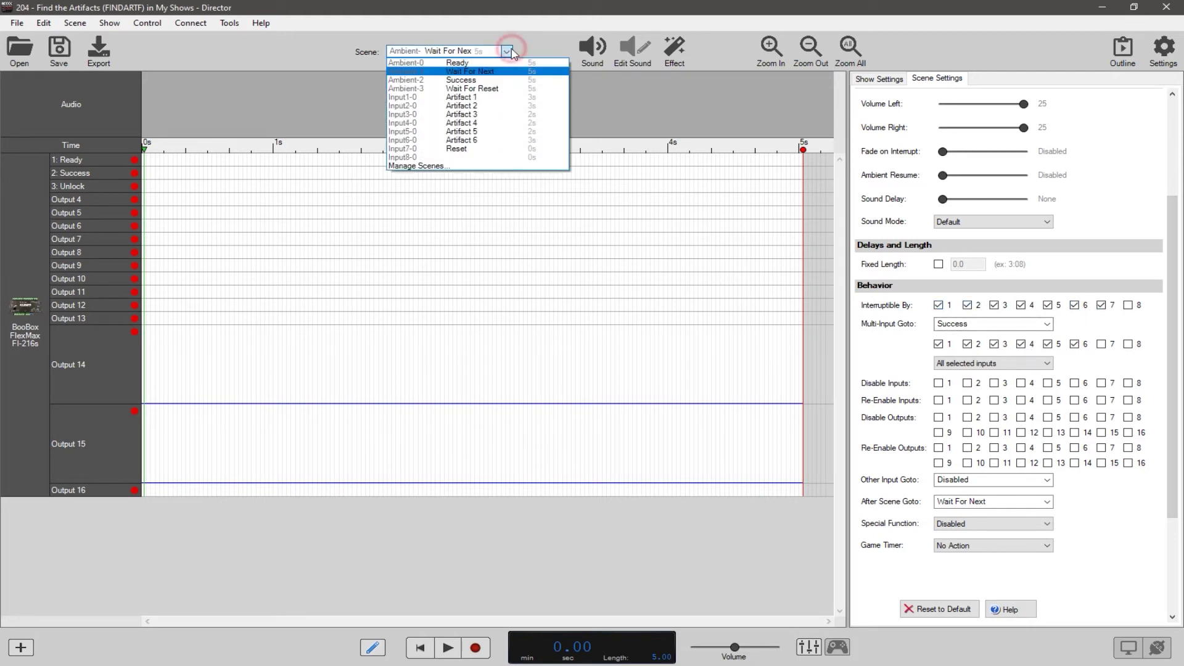
{"action": "left_click", "coordinate": [477, 106]}
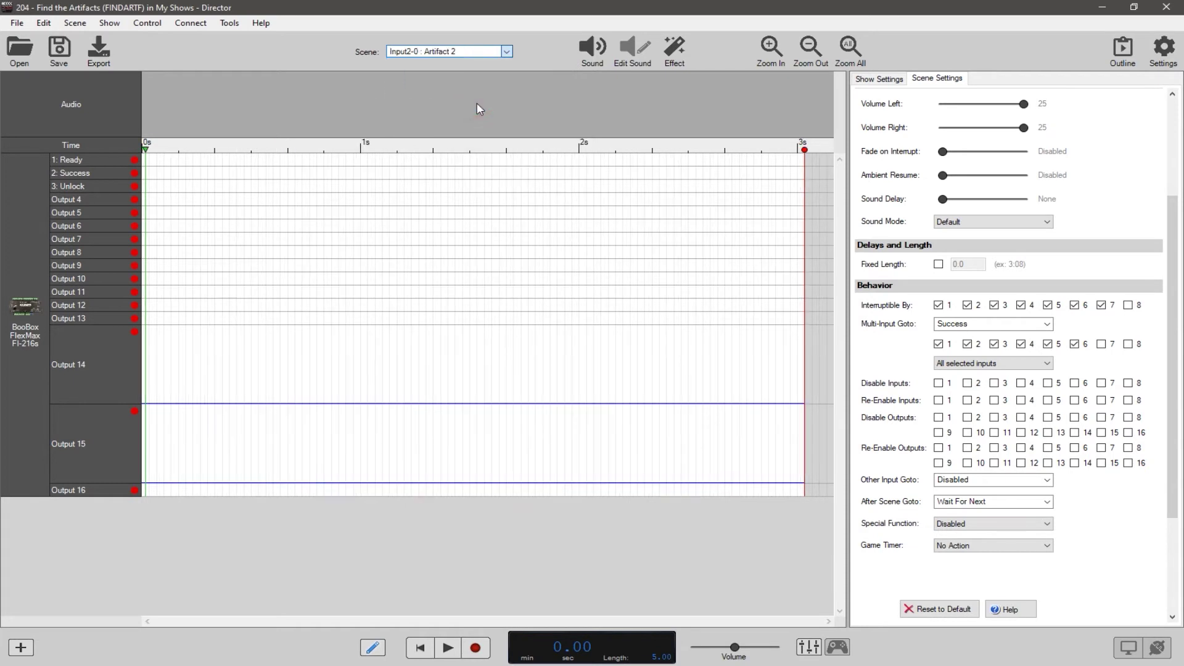
{"action": "key", "text": "space"}
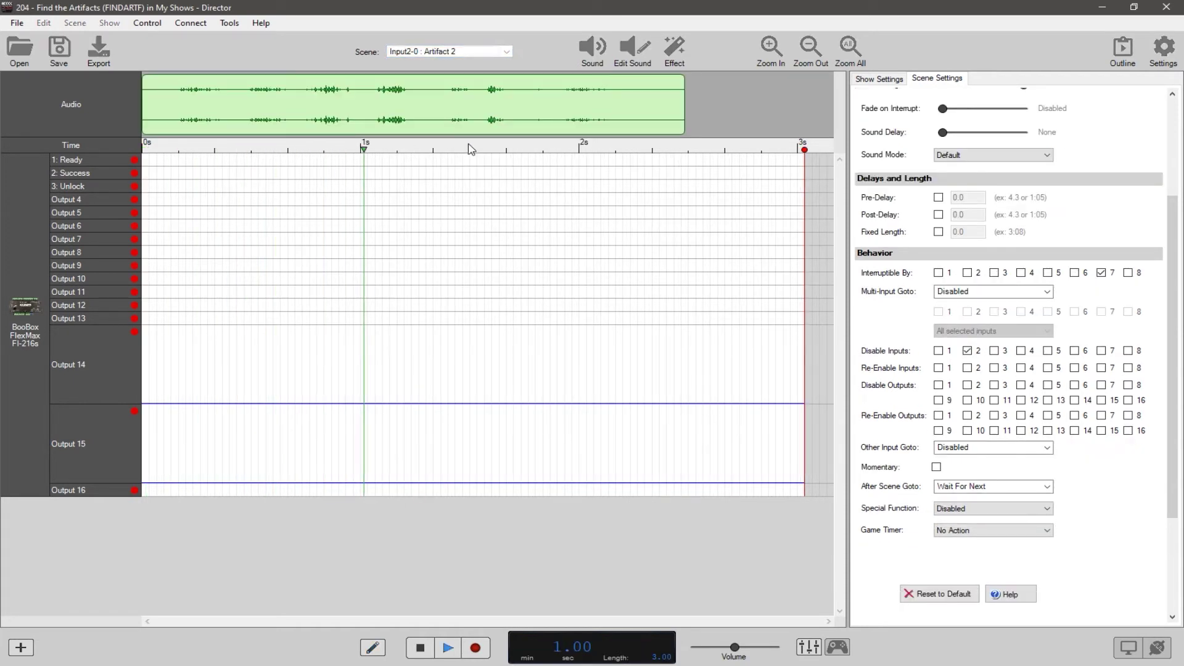
{"action": "key", "text": "space"}
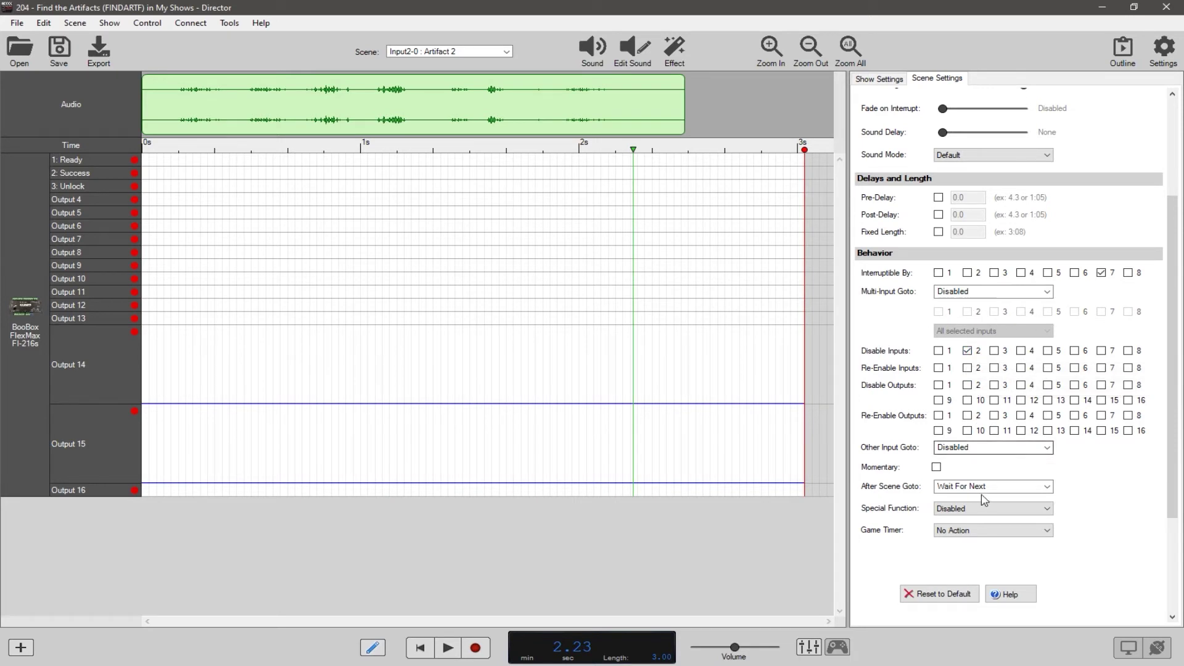
Return to the Ambient-1 Wait For Next scene and check its Interruptible By inputs.
{"action": "left_click", "coordinate": [464, 57]}
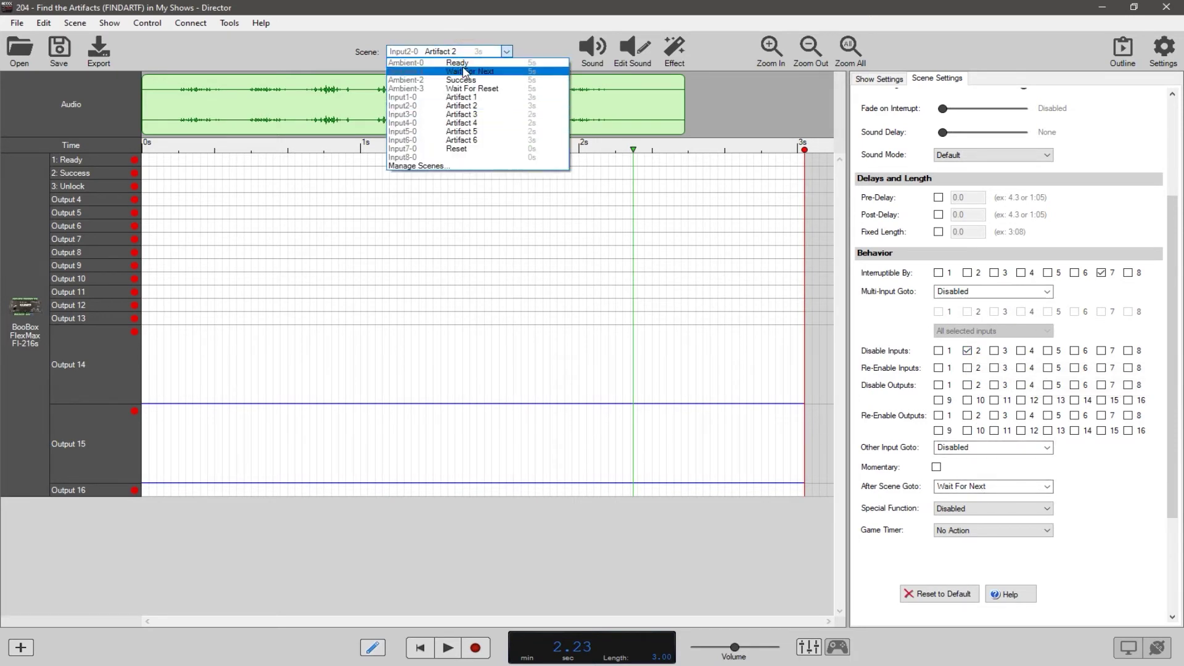
{"action": "left_click", "coordinate": [465, 73]}
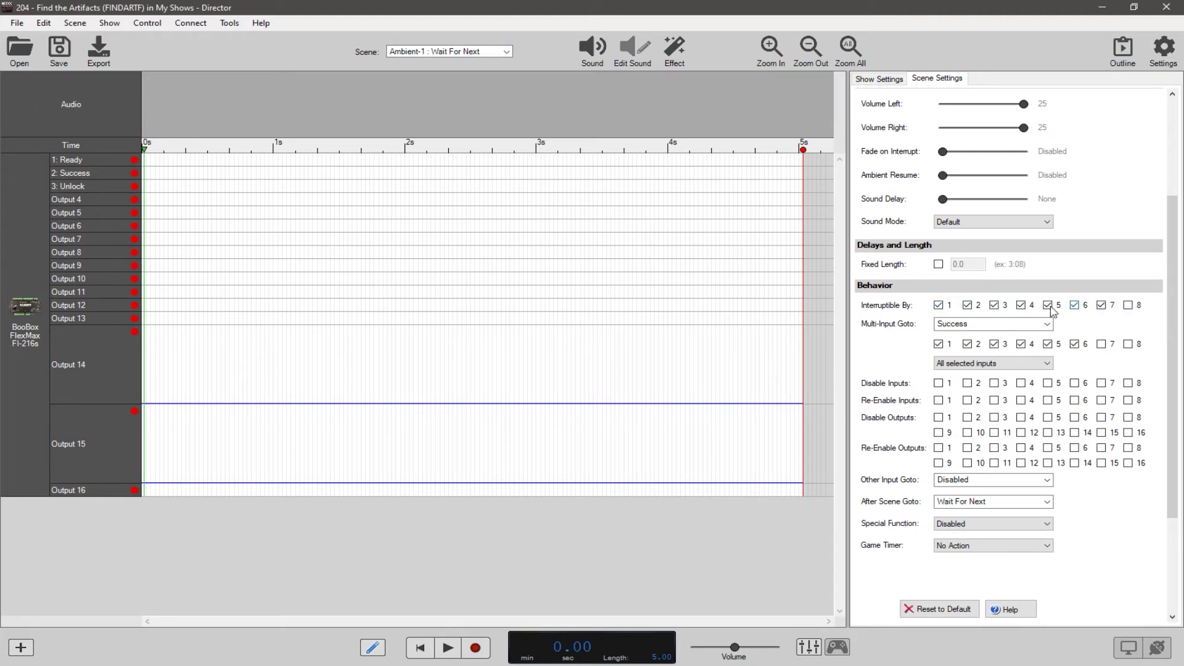
{"action": "left_click", "coordinate": [1102, 305]}
Open the Ambient-2 Success scene and check its output timeline and After Scene Goto setting.
{"action": "left_click", "coordinate": [506, 51]}
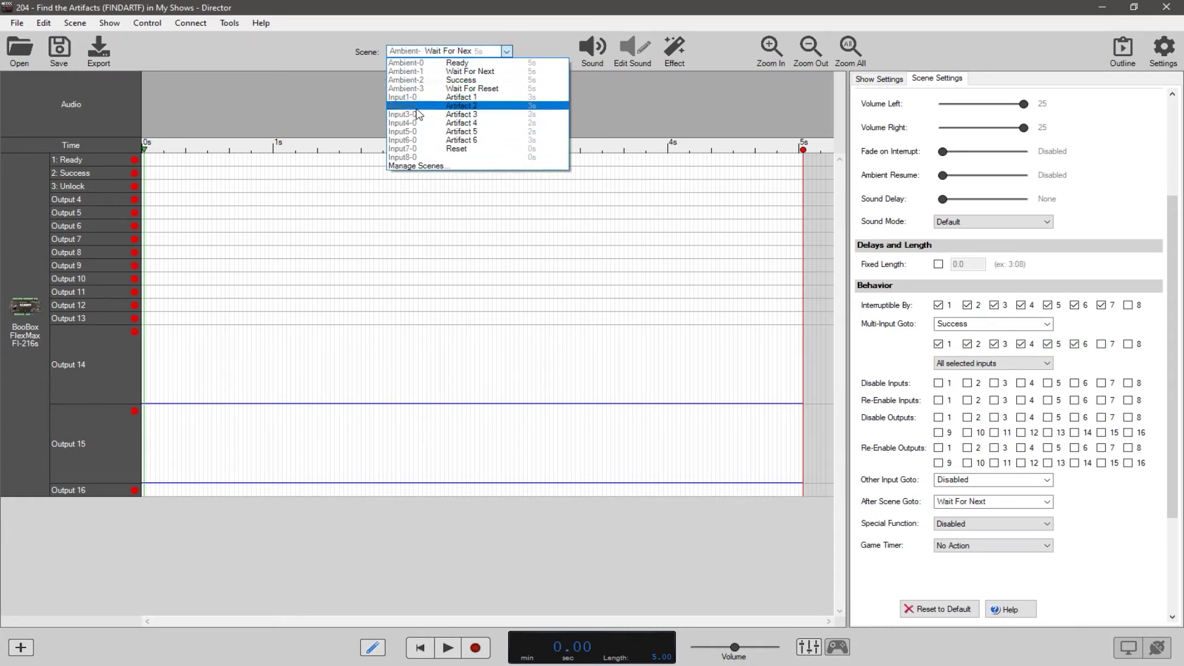
{"action": "left_click", "coordinate": [473, 81]}
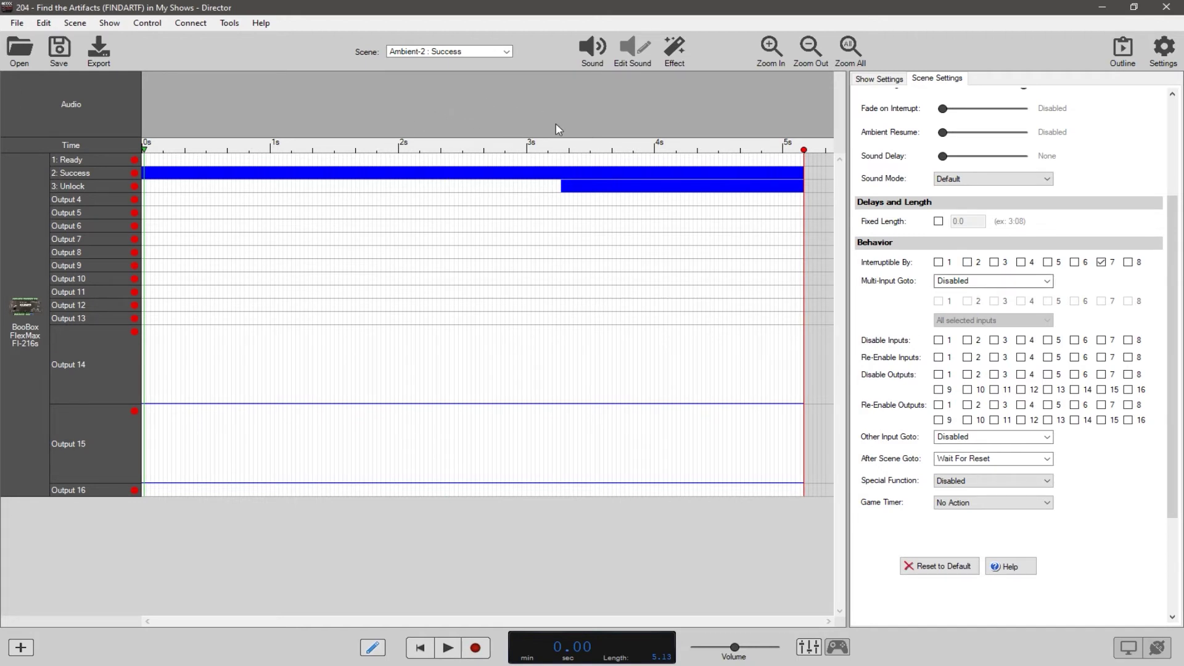
{"action": "mouse_move", "coordinate": [938, 461]}
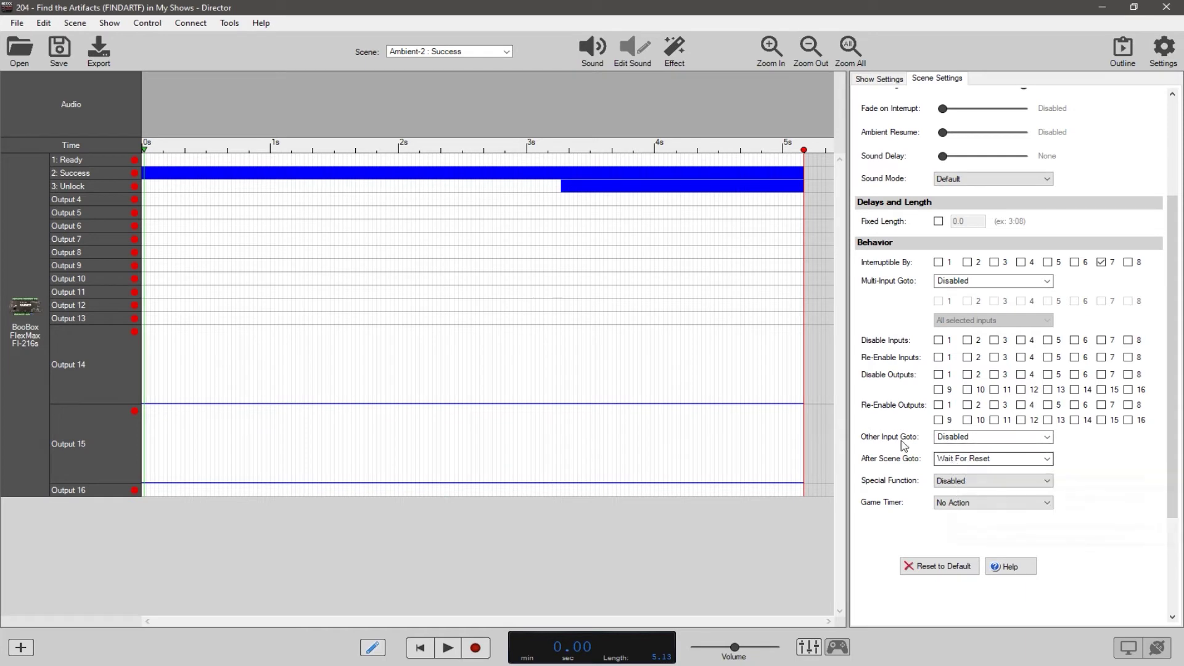
Open the Ambient-3 Wait For Reset scene and play its sound.
{"action": "left_click", "coordinate": [506, 55]}
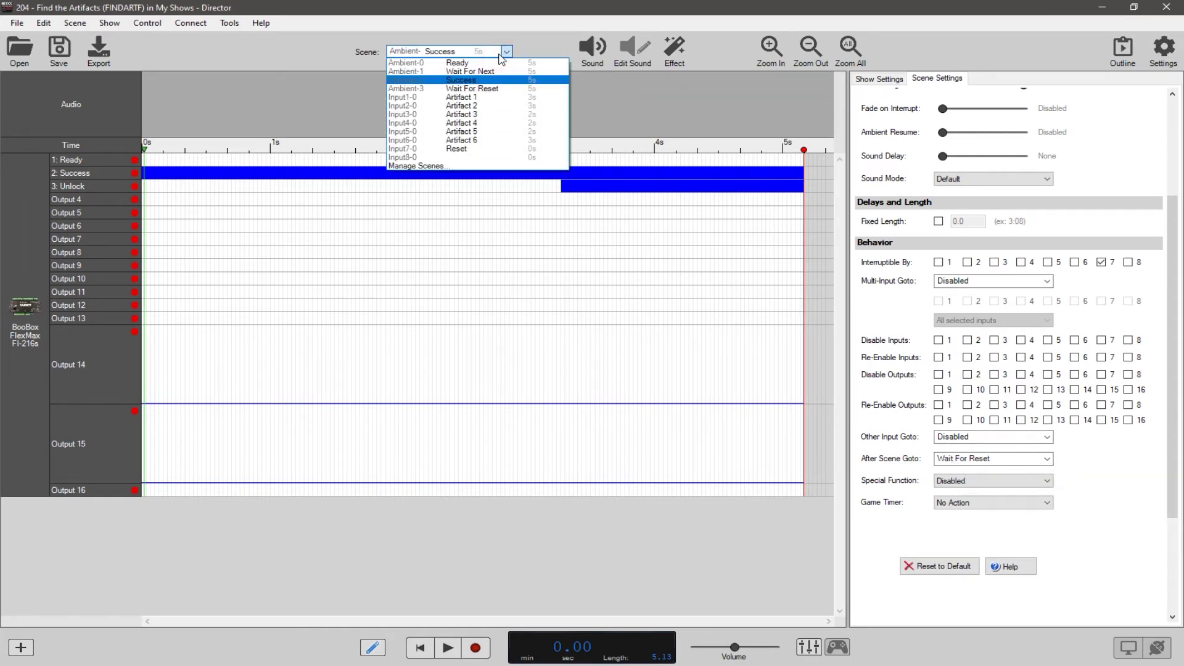
{"action": "left_click", "coordinate": [483, 88]}
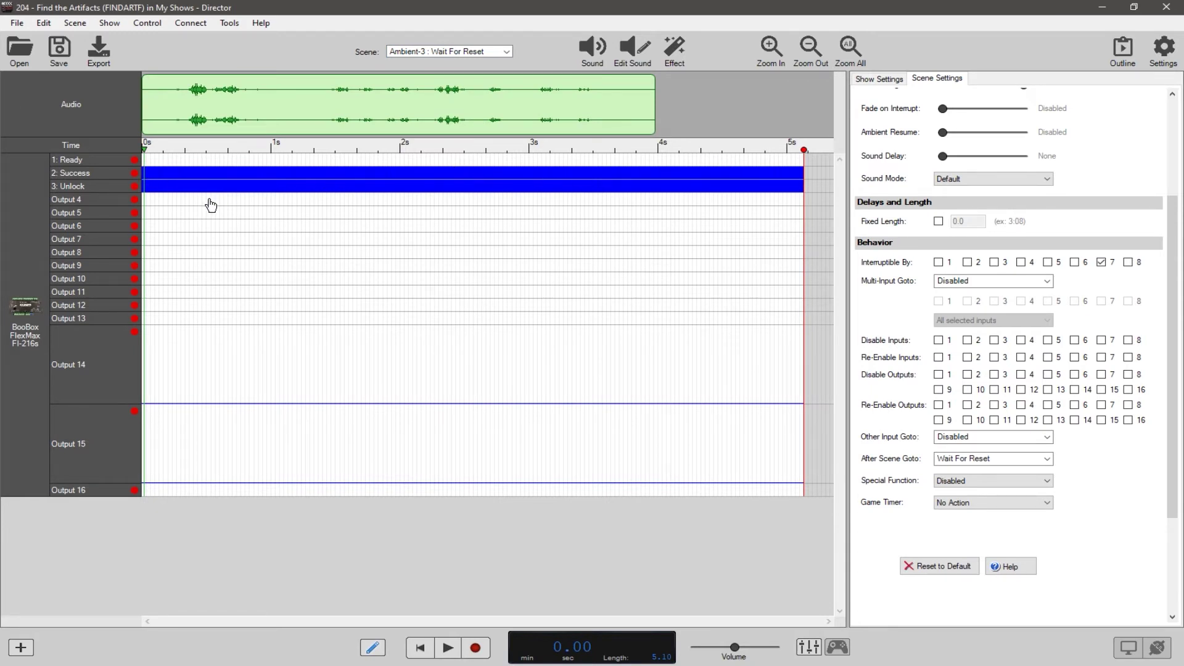
{"action": "key", "text": "space"}
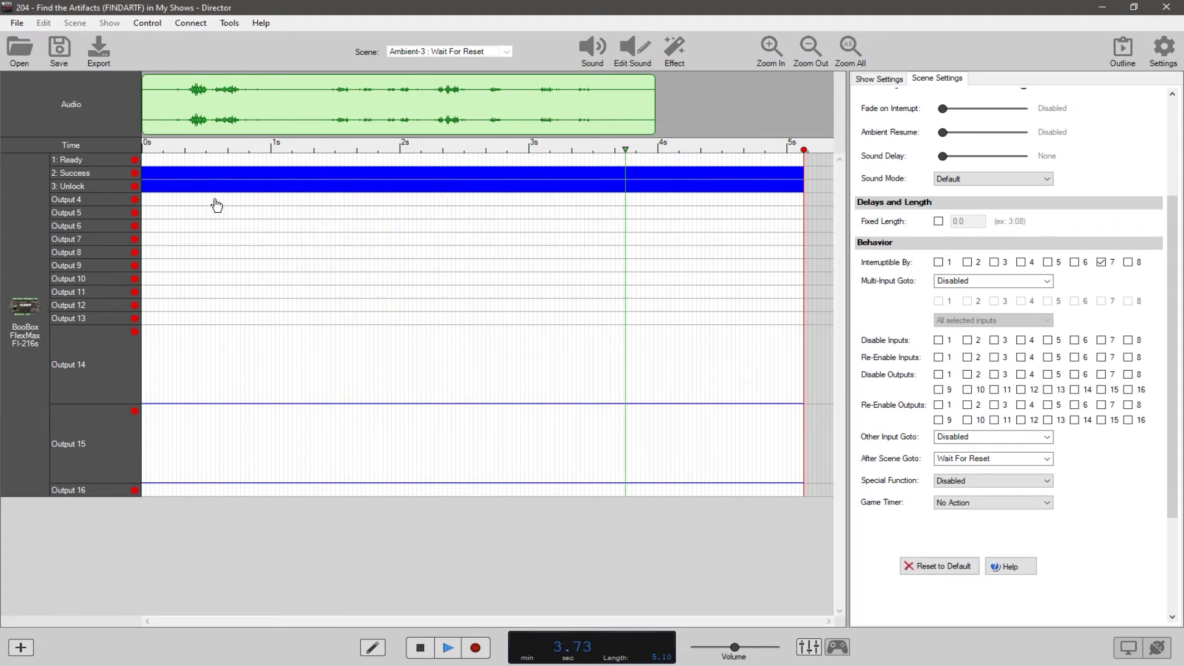
{"action": "key", "text": "space"}
Compare the output timelines of the Ambient-2 Success and Ambient-3 Wait For Reset scenes.
{"action": "left_click", "coordinate": [506, 52]}
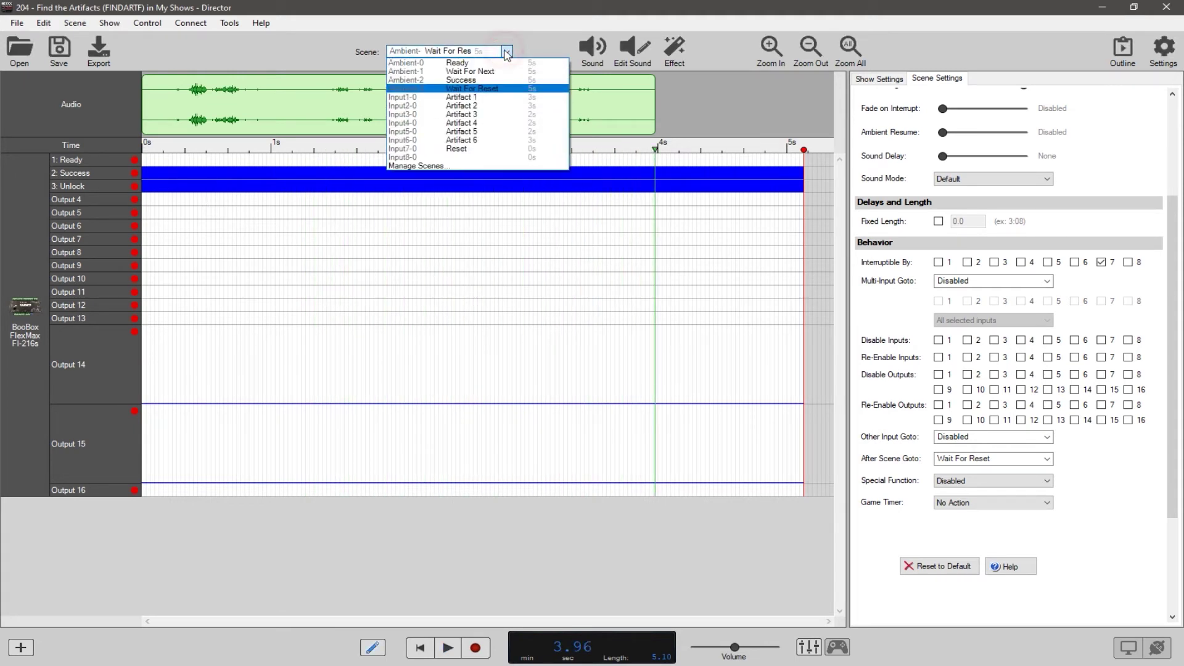
{"action": "left_click", "coordinate": [470, 80]}
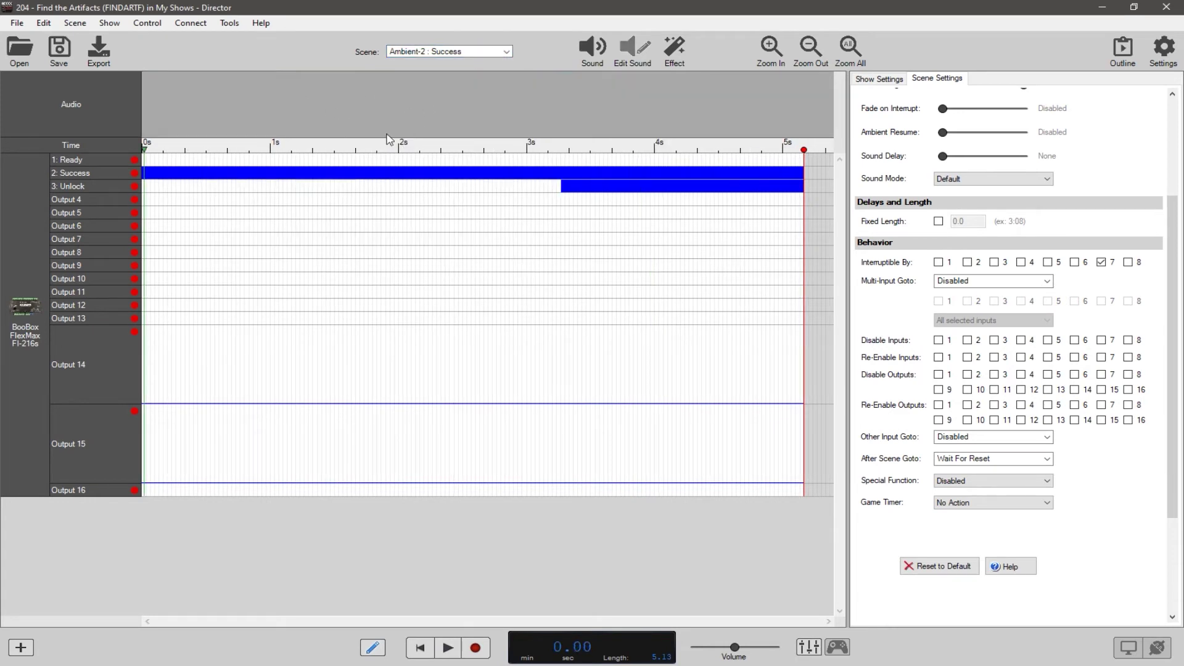
{"action": "left_click", "coordinate": [471, 52]}
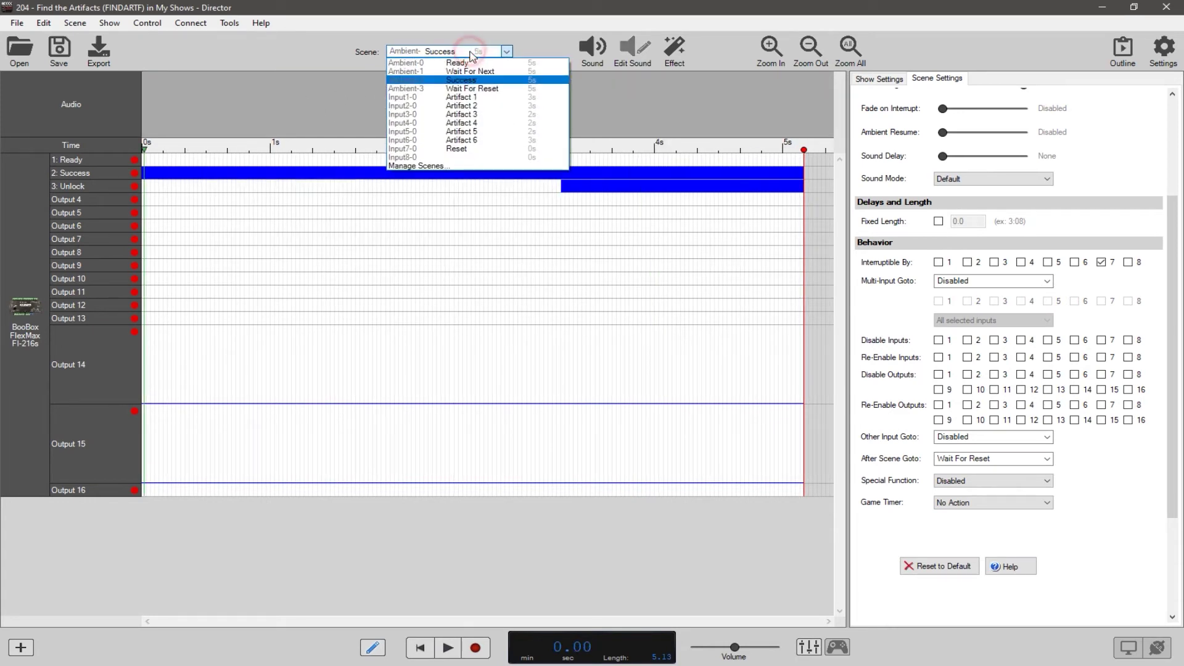
{"action": "left_click", "coordinate": [469, 90]}
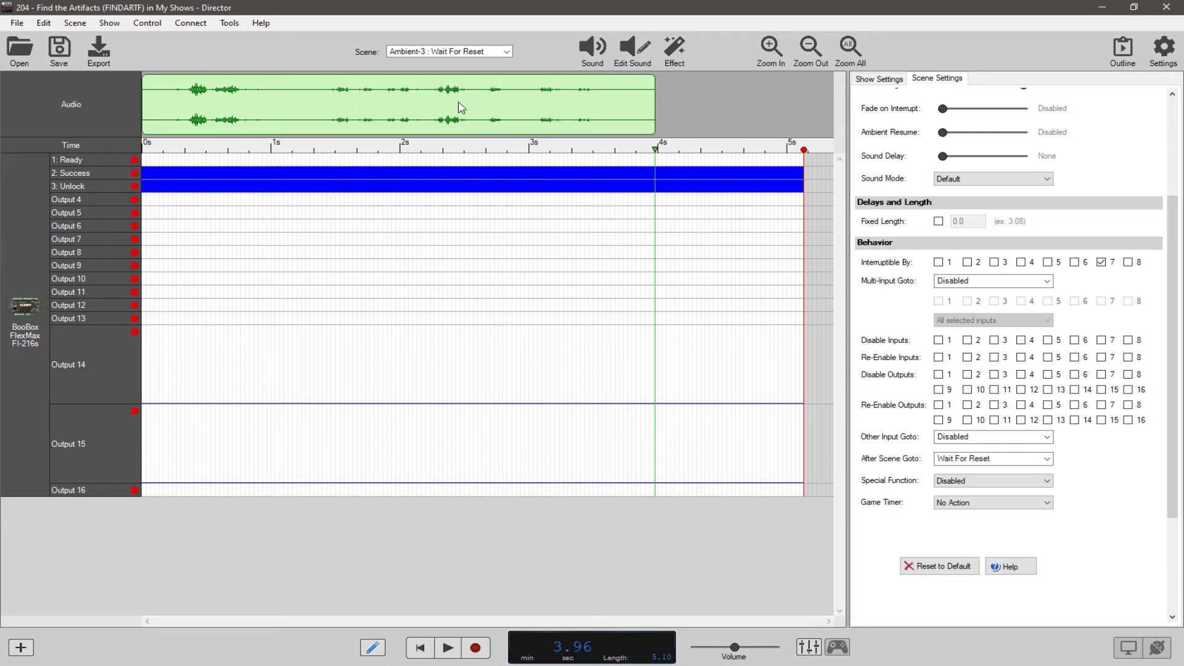
Revisit the Ambient-1 Wait For Next scene and return to the Ambient-3 Wait For Reset scene.
{"action": "left_click", "coordinate": [480, 59]}
{"action": "left_click", "coordinate": [468, 70]}
{"action": "left_click", "coordinate": [484, 62]}
{"action": "left_click", "coordinate": [480, 87]}
{"action": "left_click", "coordinate": [455, 53]}
{"action": "left_click", "coordinate": [467, 93]}
Open the Input7-0 Reset scene to check its After Scene Goto setting, and return to the Ambient-0 Ready scene's input settings.
{"action": "left_click", "coordinate": [506, 51]}
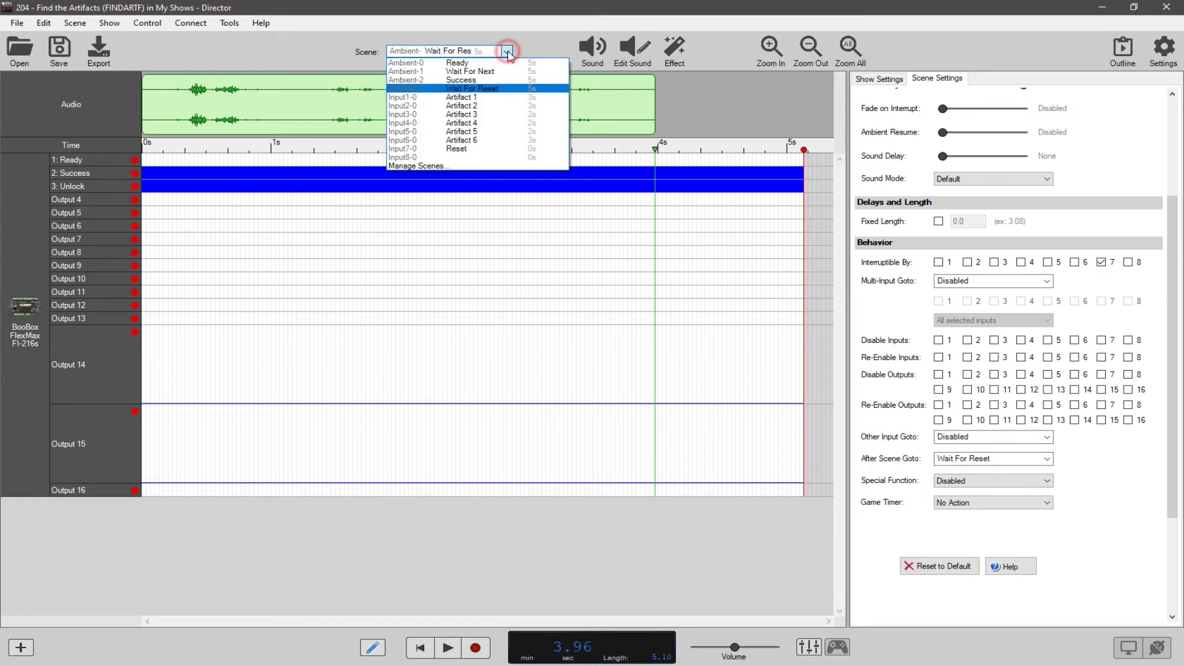
{"action": "left_click", "coordinate": [461, 148]}
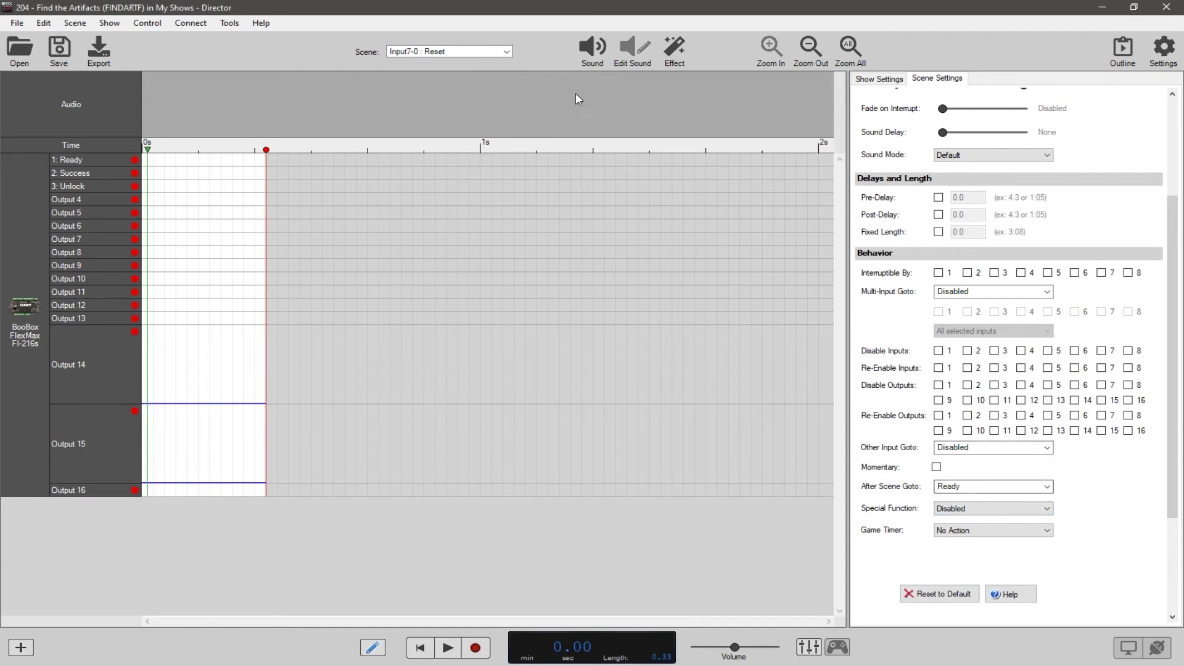
{"action": "left_click", "coordinate": [506, 51]}
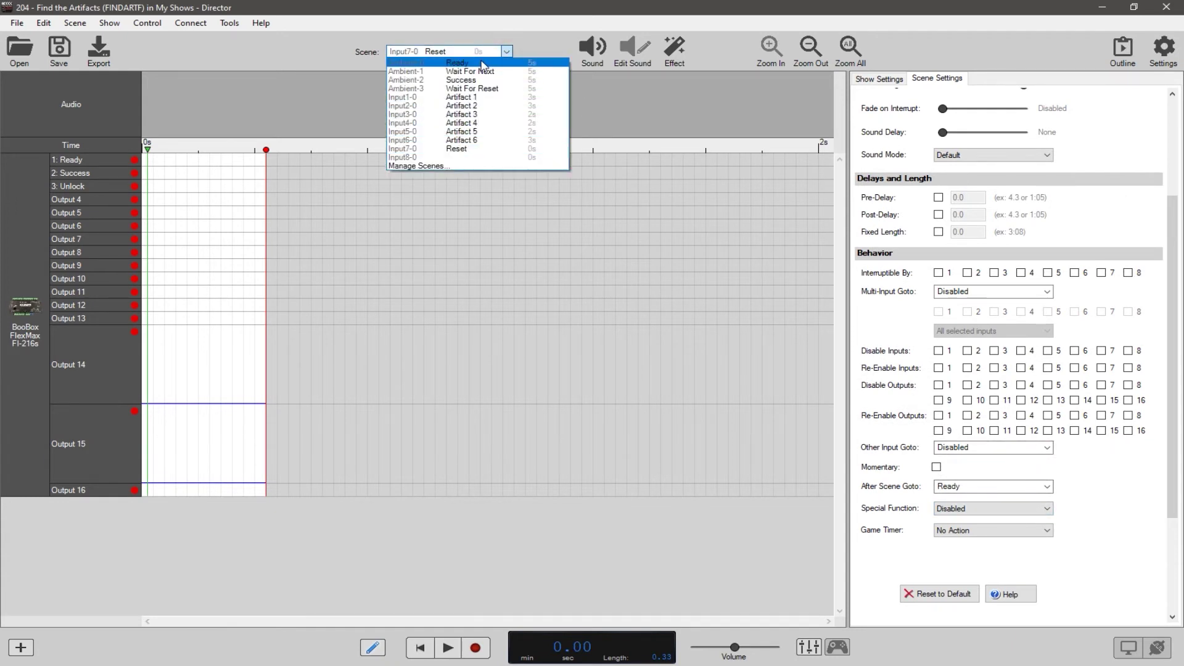
{"action": "left_click", "coordinate": [482, 63]}
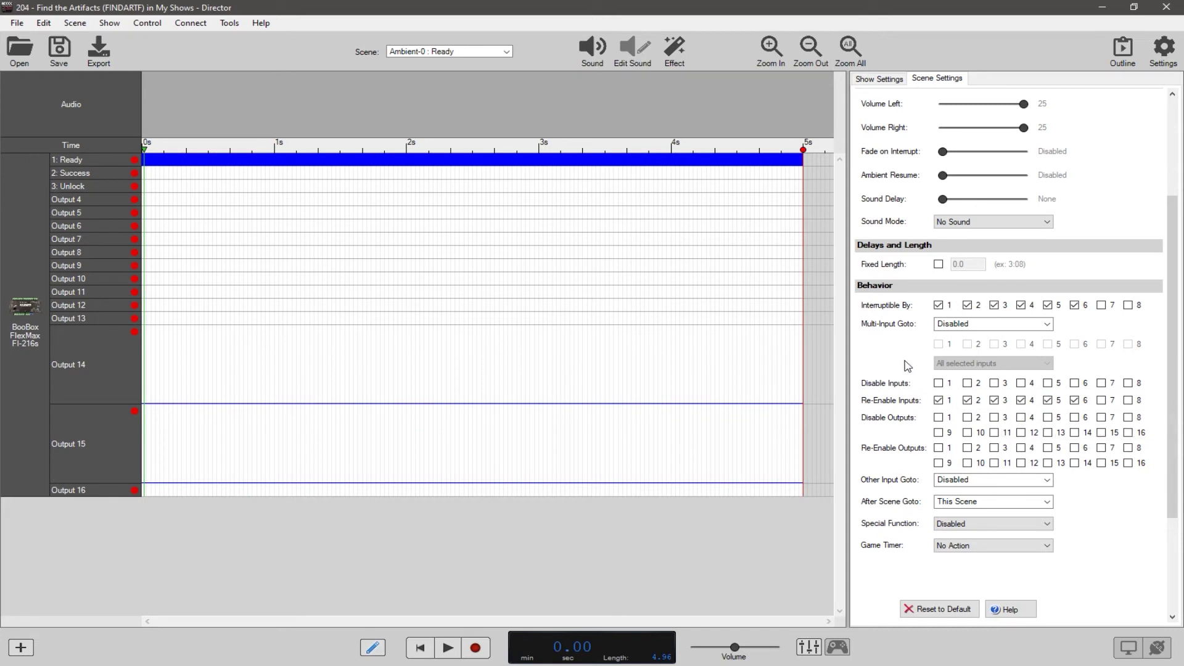
{"action": "left_click", "coordinate": [507, 51]}
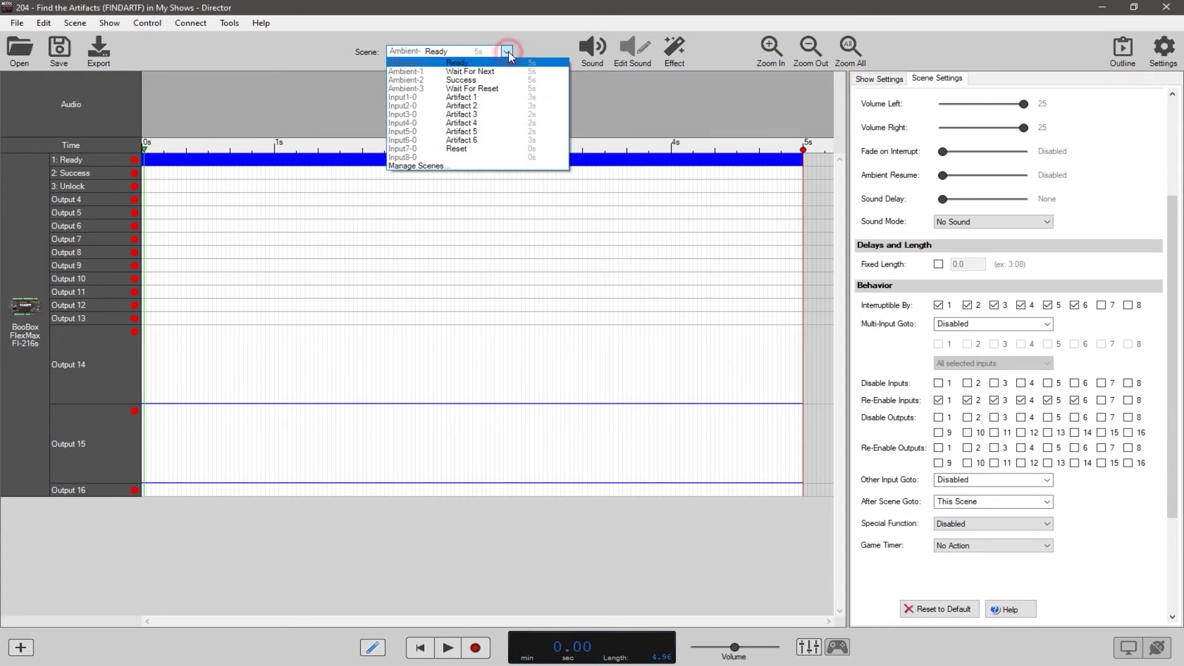
{"action": "left_click", "coordinate": [505, 54]}
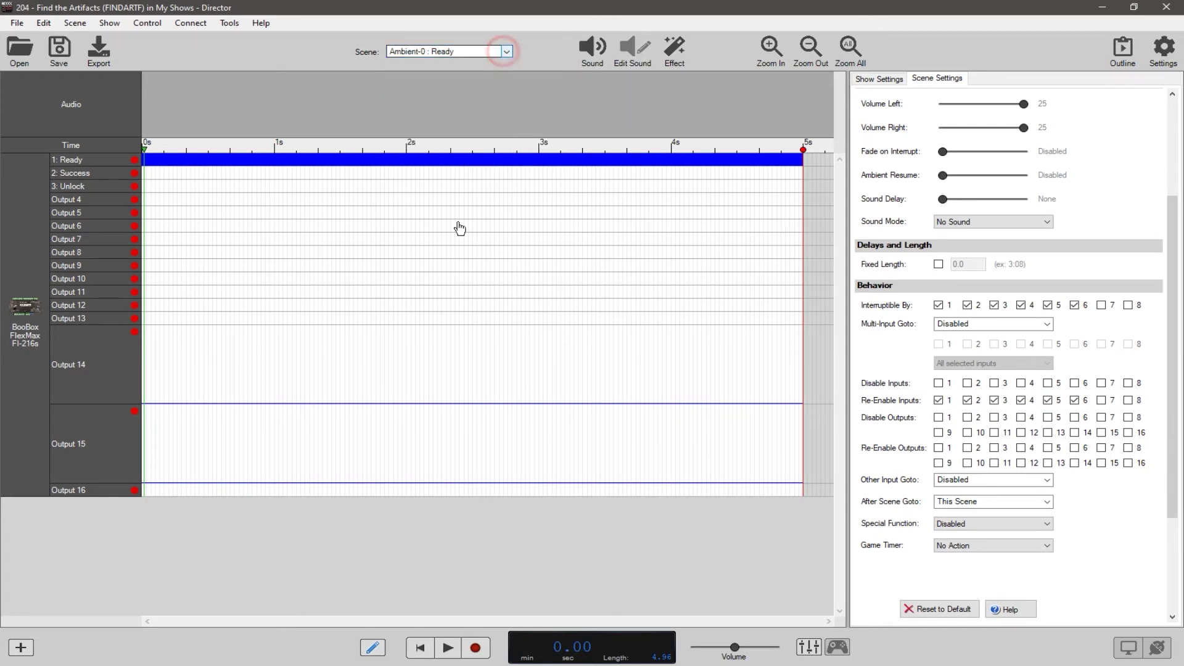
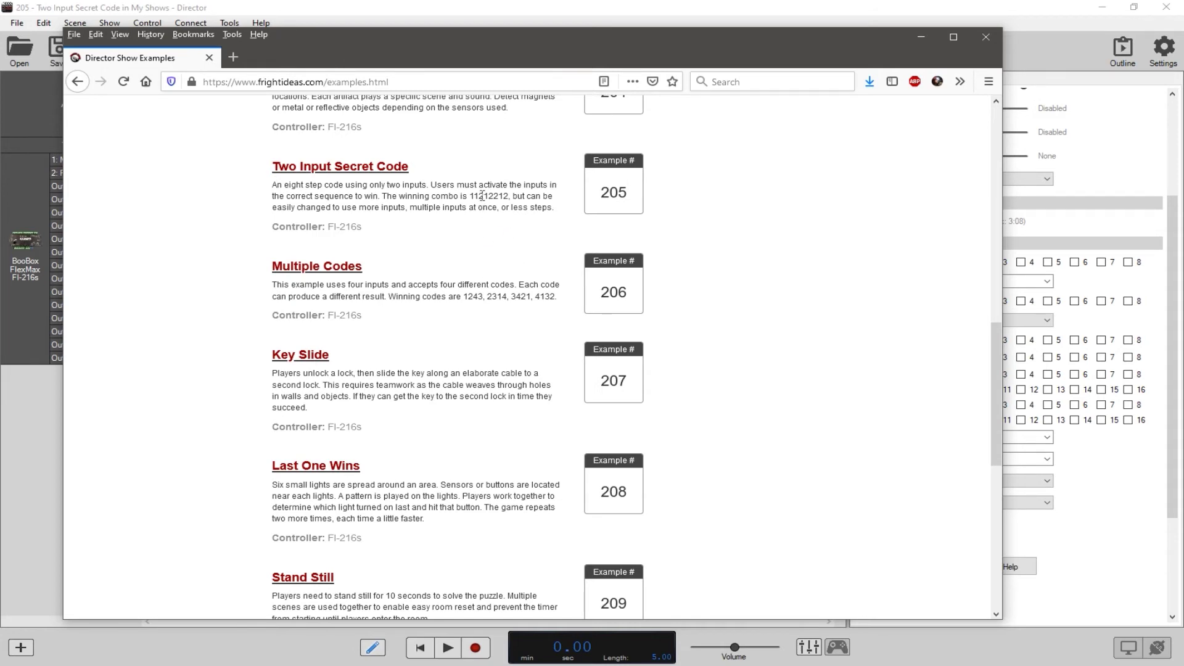
Read the Two Input Secret Code description for example 205 in the browser, and switch to Director to show its Ambient-0 Idle scene.
{"action": "left_click_drag", "start_coordinate": [470, 196], "coordinate": [511, 197]}
{"action": "left_click", "coordinate": [451, 208]}
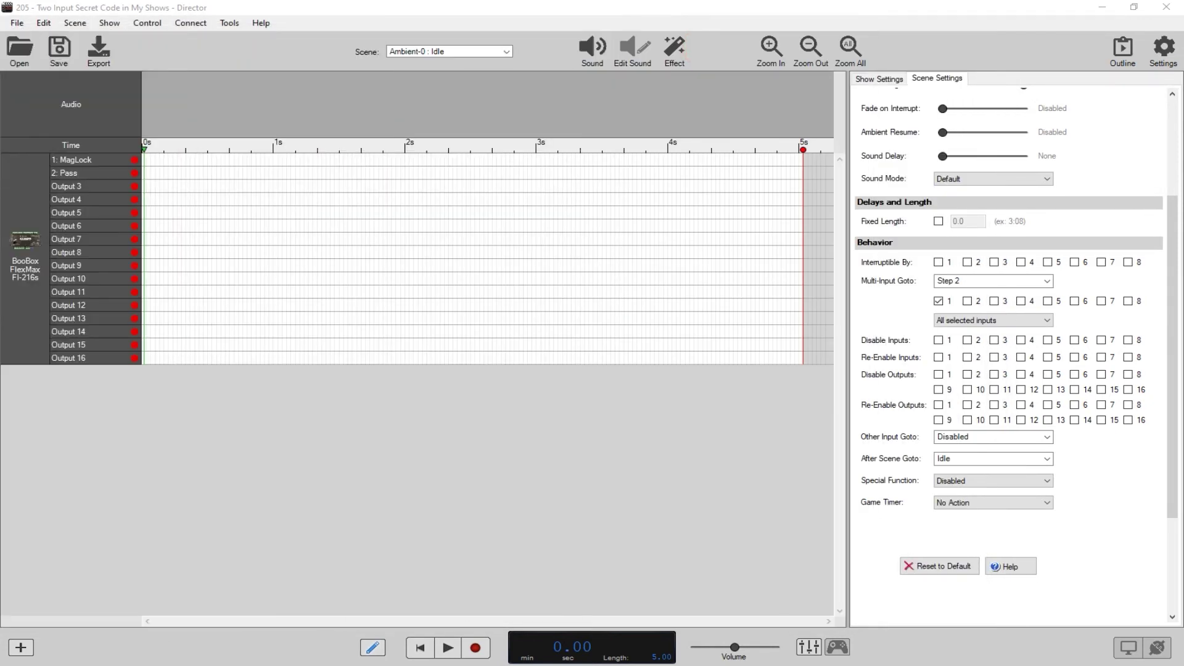
{"action": "left_click", "coordinate": [498, 14]}
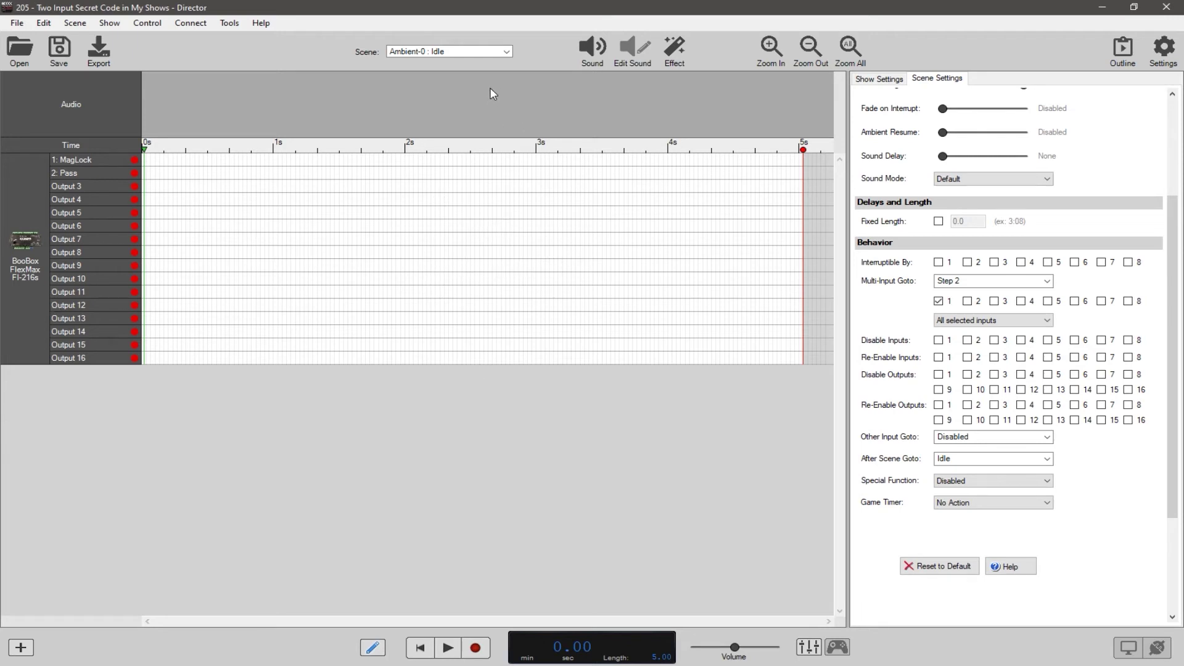
{"action": "left_click", "coordinate": [499, 52]}
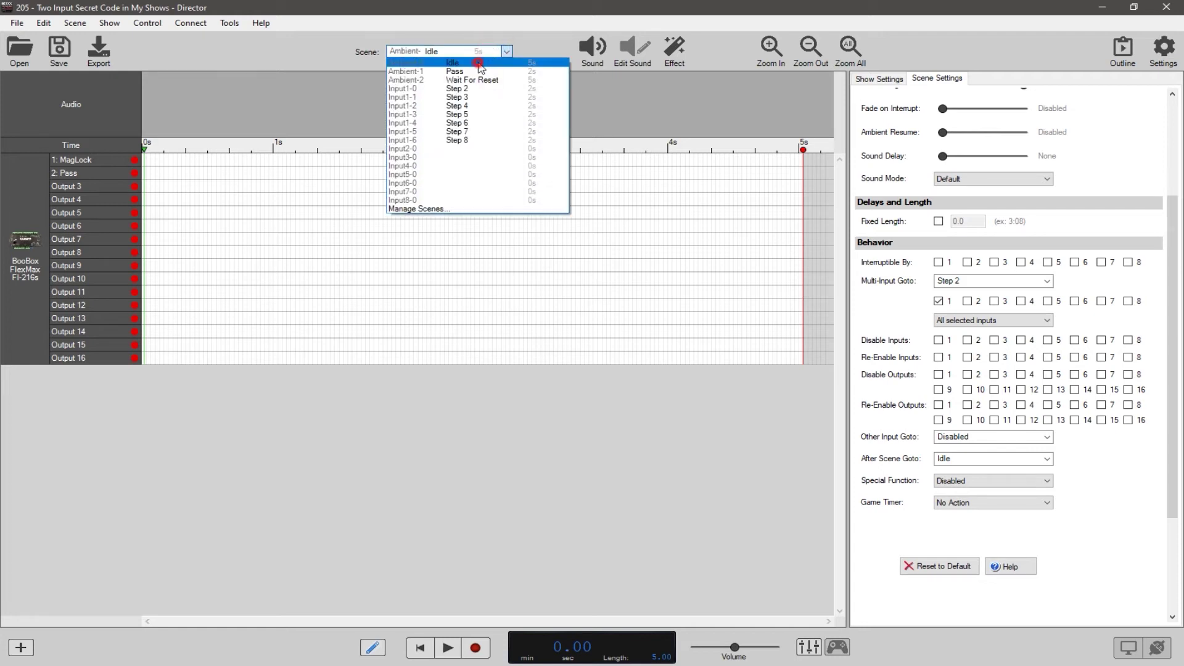
{"action": "left_click", "coordinate": [480, 64]}
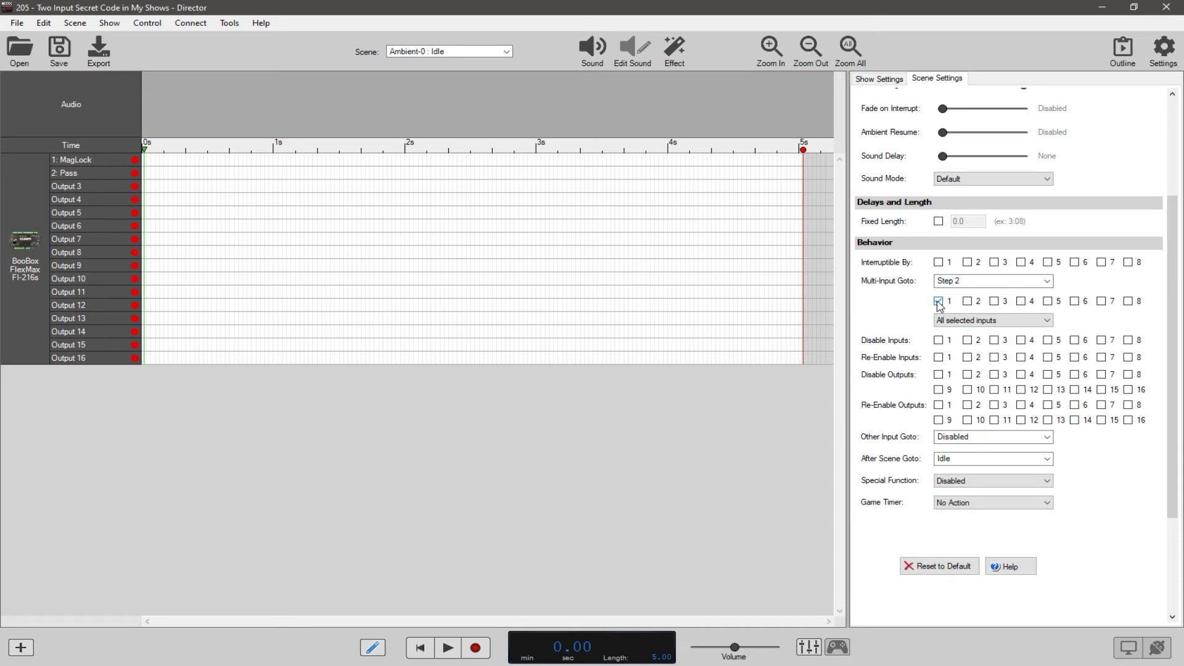
Check the show's Single Shot Inputs and N.C. Outputs settings against the Pass scene's MagLock timeline, ending on the Idle scene.
{"action": "left_click", "coordinate": [900, 80]}
{"action": "left_click", "coordinate": [938, 212]}
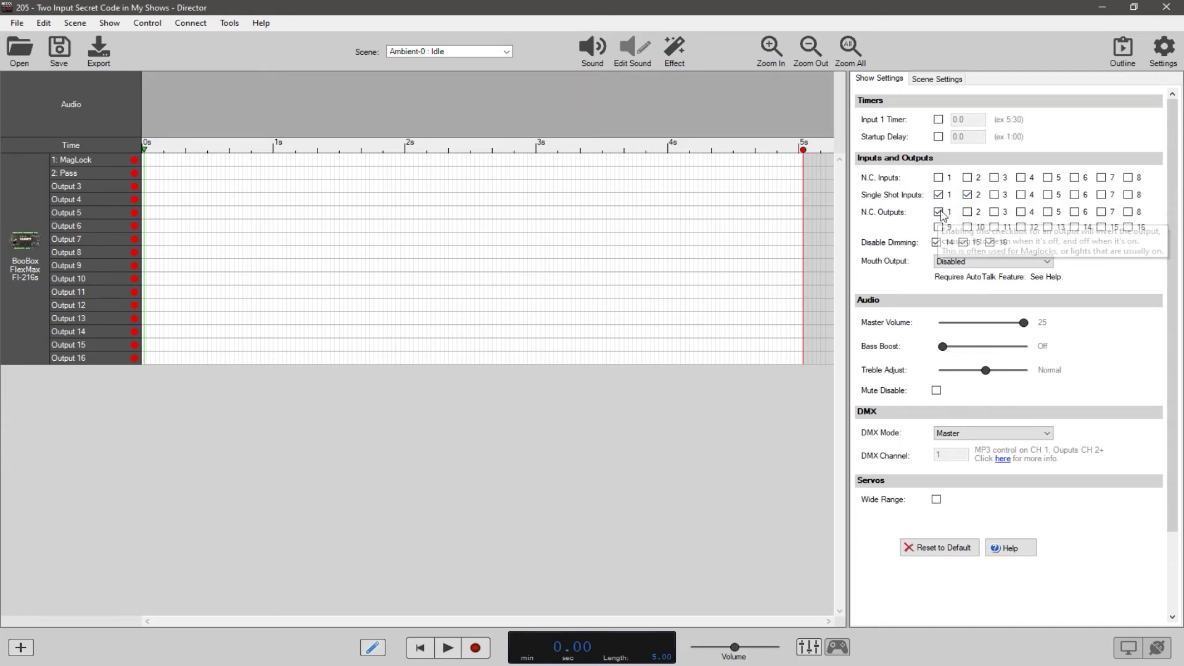
{"action": "left_click", "coordinate": [501, 53]}
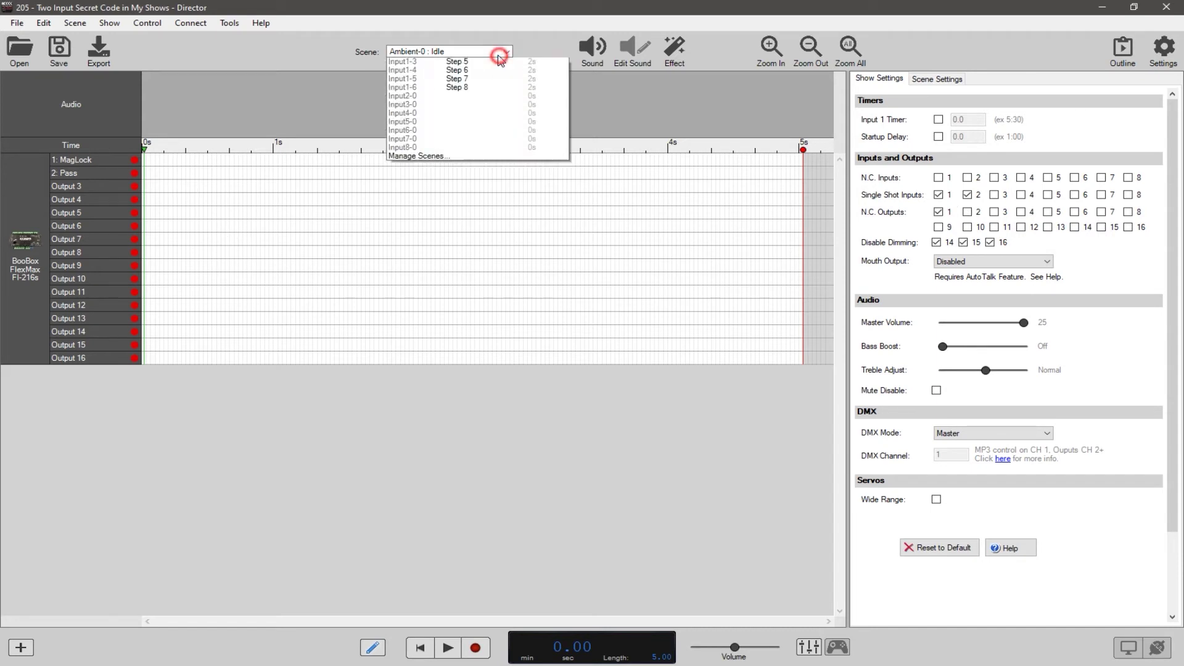
{"action": "left_click", "coordinate": [475, 66]}
{"action": "left_click", "coordinate": [480, 56]}
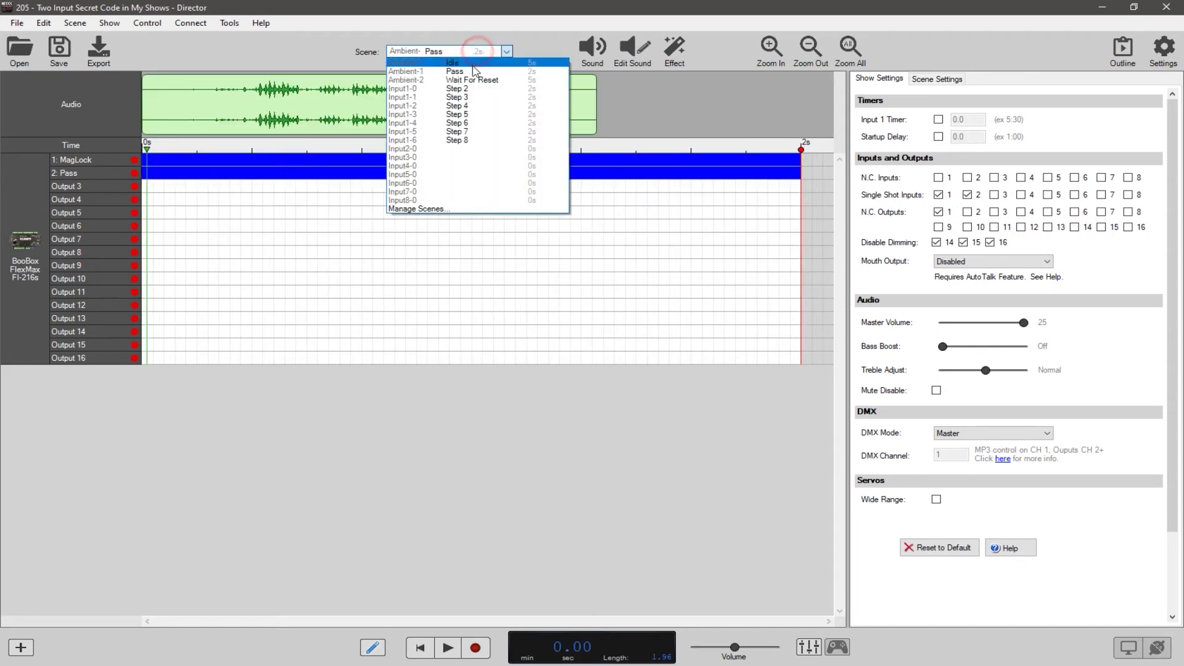
{"action": "left_click", "coordinate": [473, 63]}
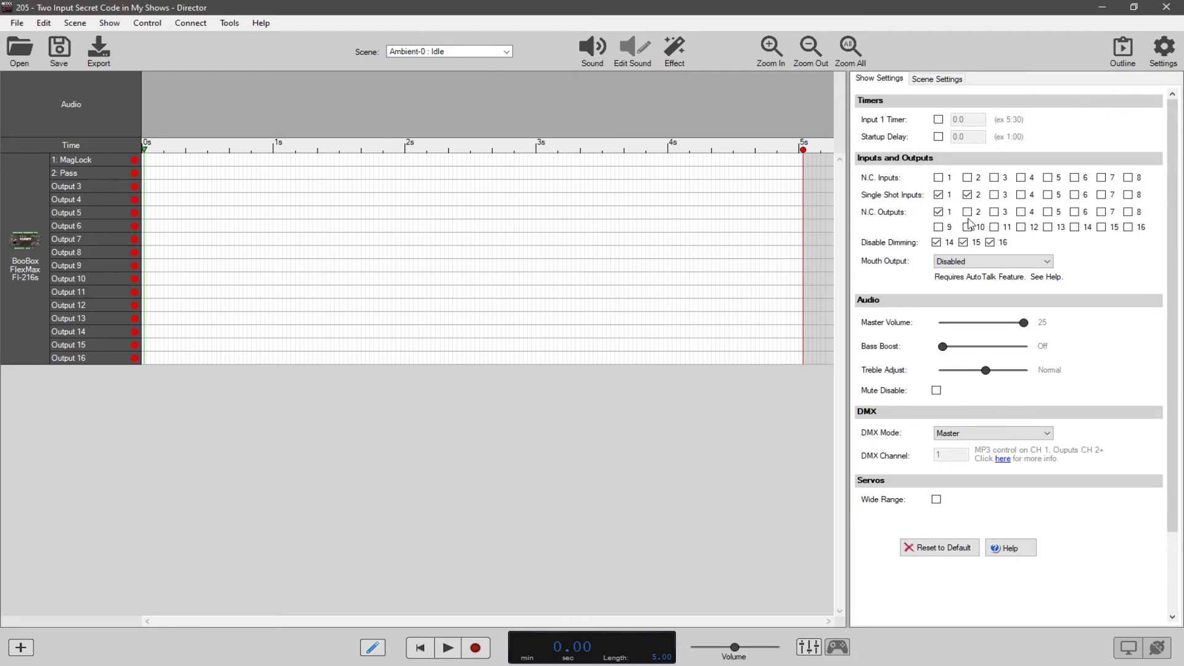
Compare the Multi-Input Goto settings of the Ambient-0 Idle and Input1-0 Step 2 scenes, ending on Step 2.
{"action": "left_click", "coordinate": [937, 79]}
{"action": "left_click", "coordinate": [938, 301]}
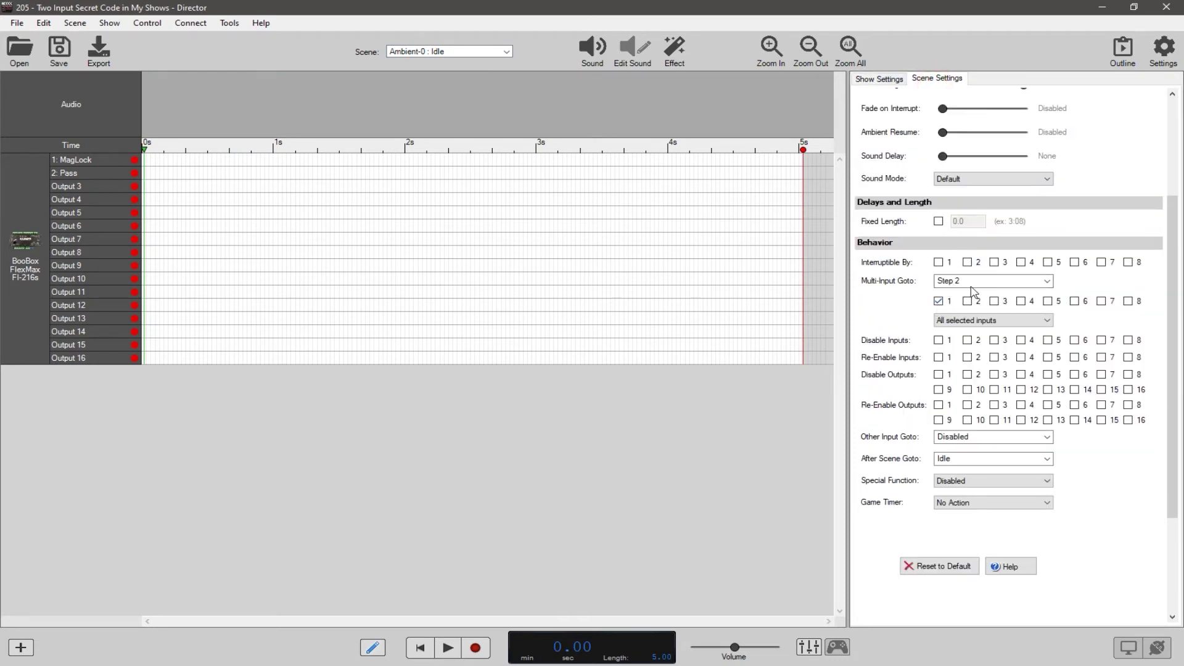
{"action": "left_click", "coordinate": [501, 51]}
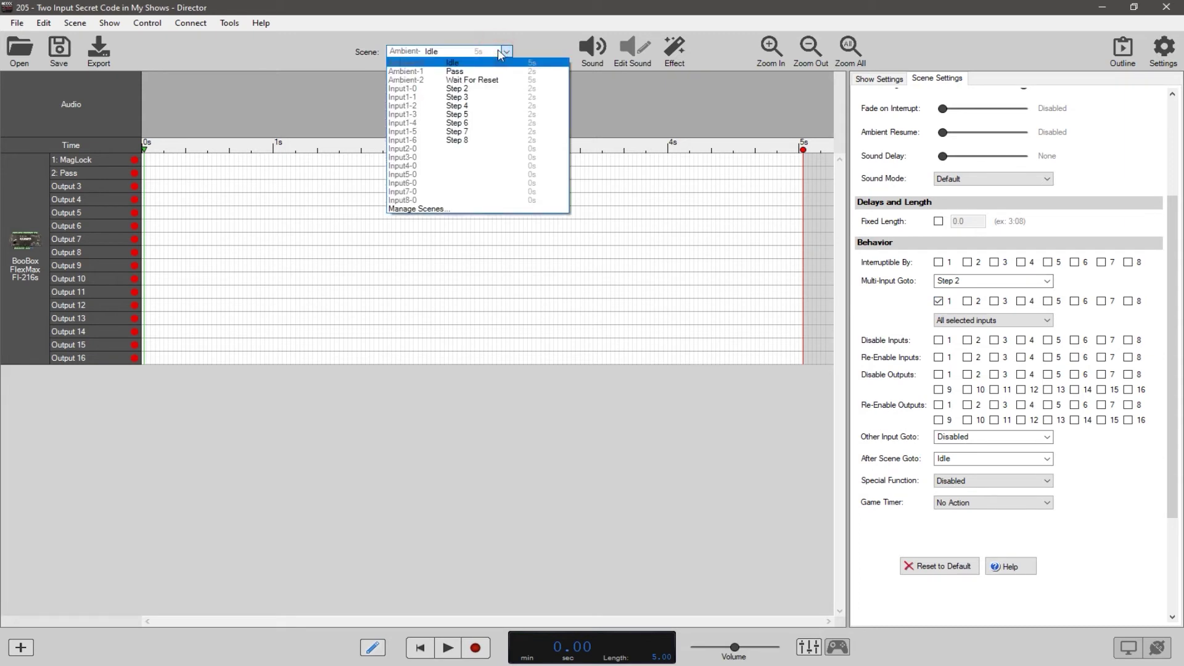
{"action": "left_click", "coordinate": [473, 90]}
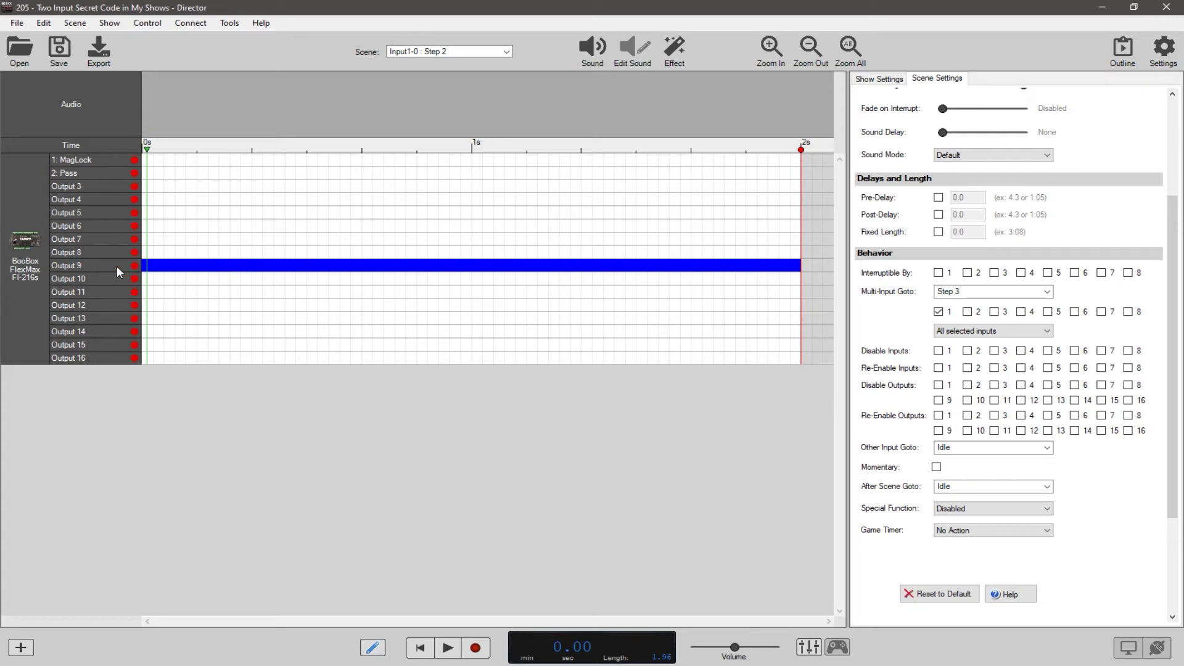
{"action": "left_click", "coordinate": [506, 52]}
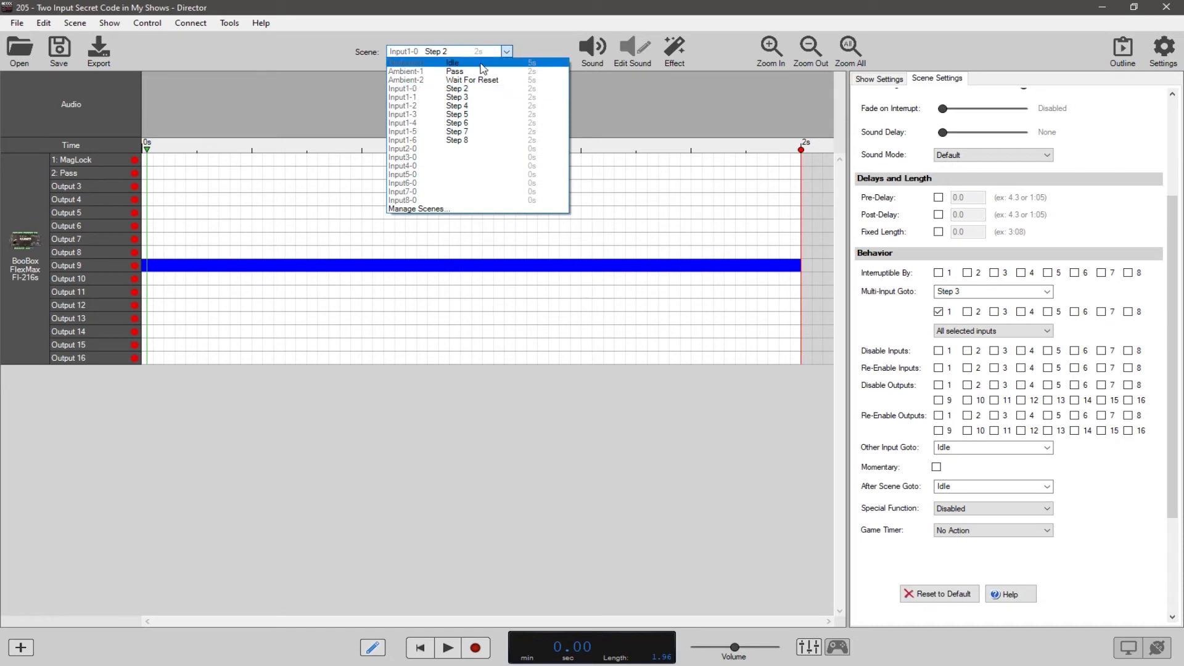
{"action": "left_click", "coordinate": [487, 63]}
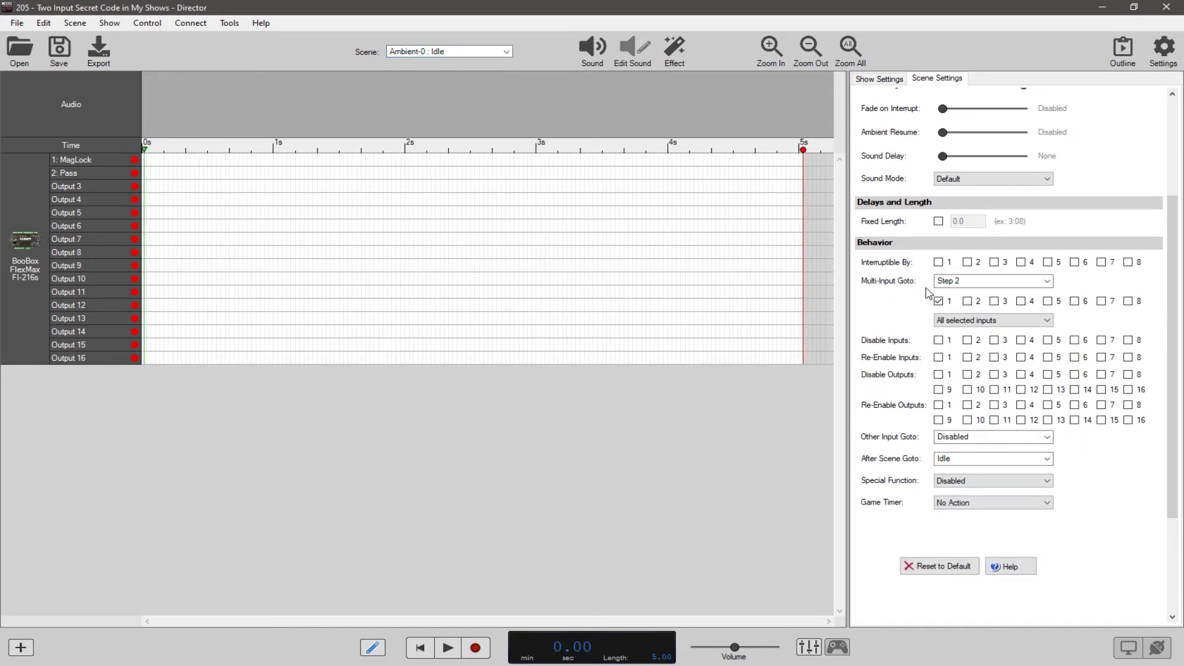
{"action": "left_click", "coordinate": [507, 52]}
{"action": "left_click", "coordinate": [473, 92]}
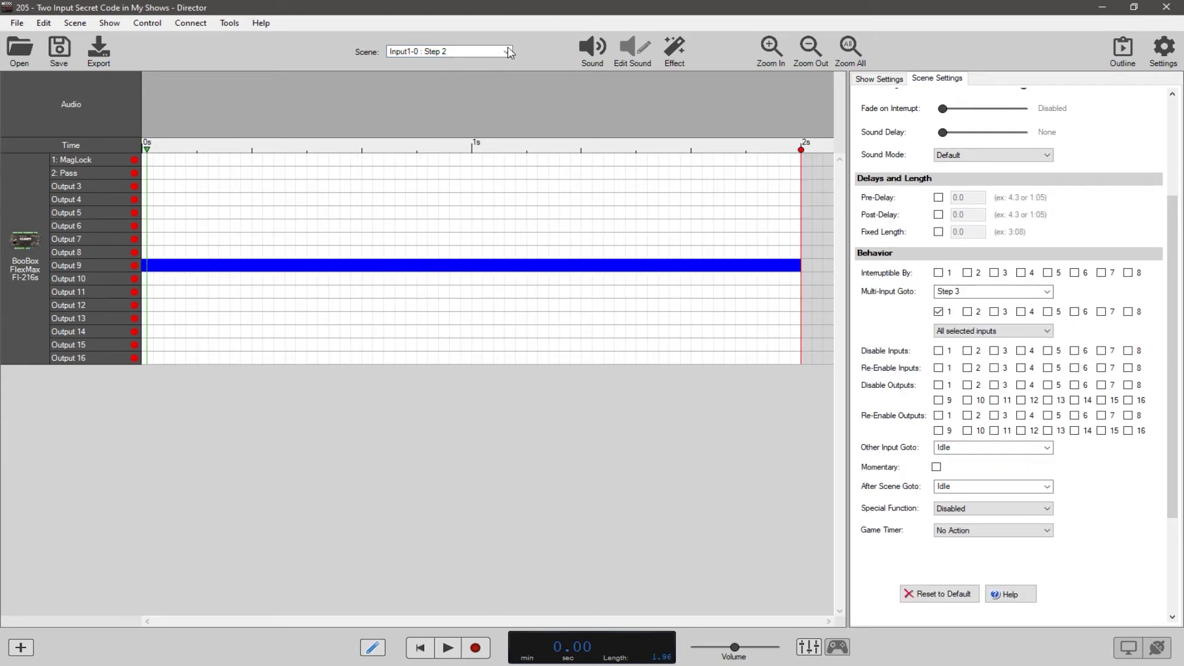
Go through the Step 3, Step 4 and Step 5 scenes, checking their Multi-Input Goto and Other Input Goto settings.
{"action": "left_click", "coordinate": [508, 51]}
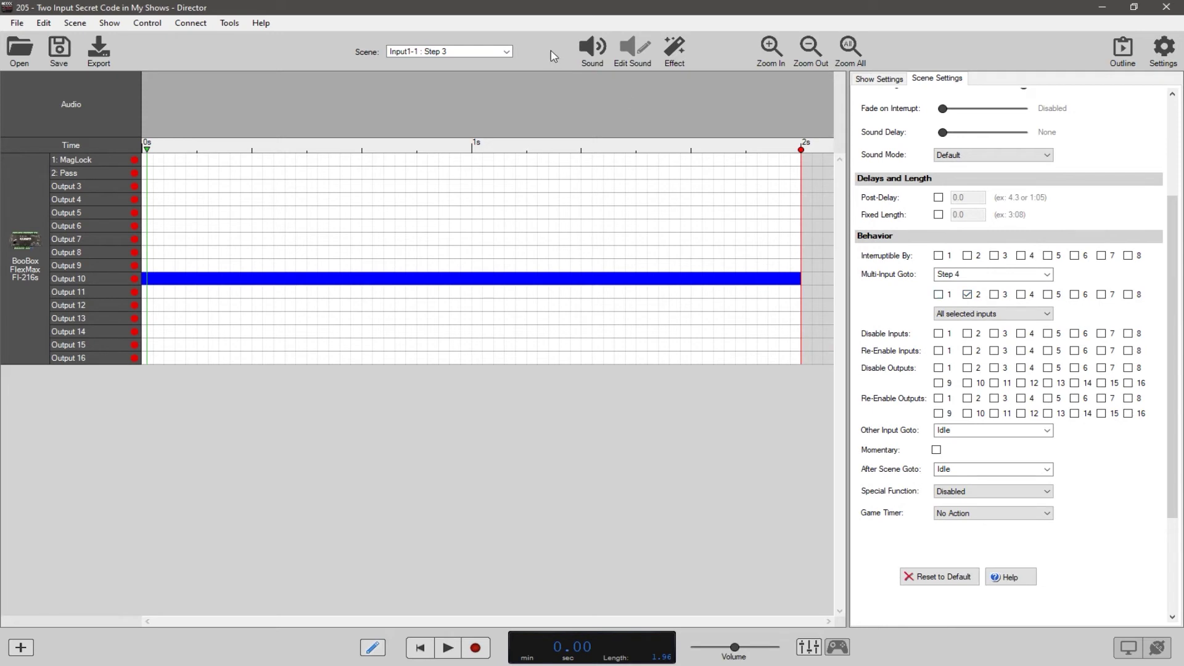
{"action": "left_click", "coordinate": [505, 51]}
{"action": "left_click", "coordinate": [472, 106]}
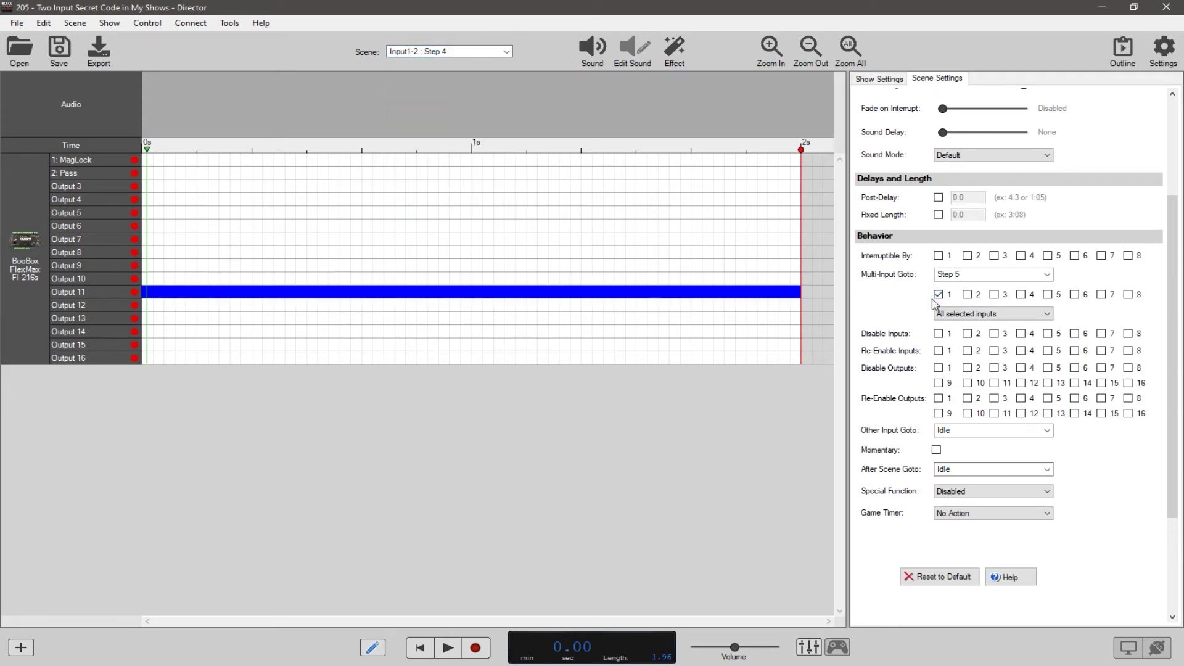
{"action": "left_click", "coordinate": [461, 52]}
{"action": "left_click", "coordinate": [467, 115]}
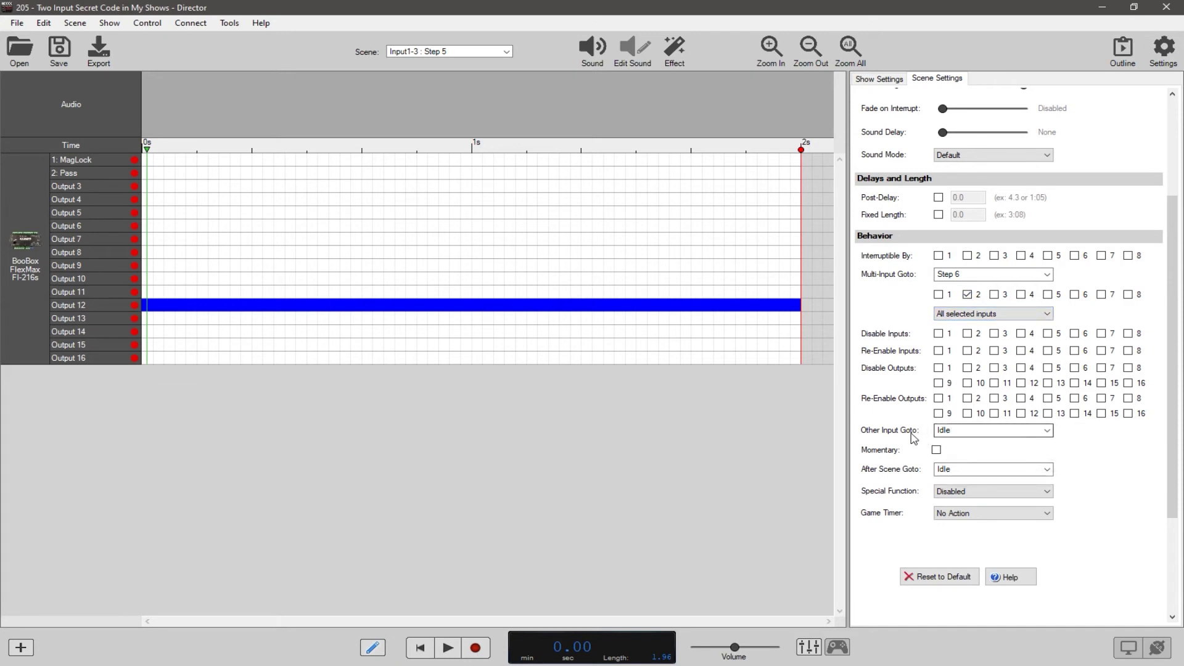
{"action": "mouse_move", "coordinate": [968, 439]}
Compare the required inputs and Multi-Input Goto targets of the Step 7 and Step 8 scenes, ending on Step 8.
{"action": "left_click", "coordinate": [506, 51]}
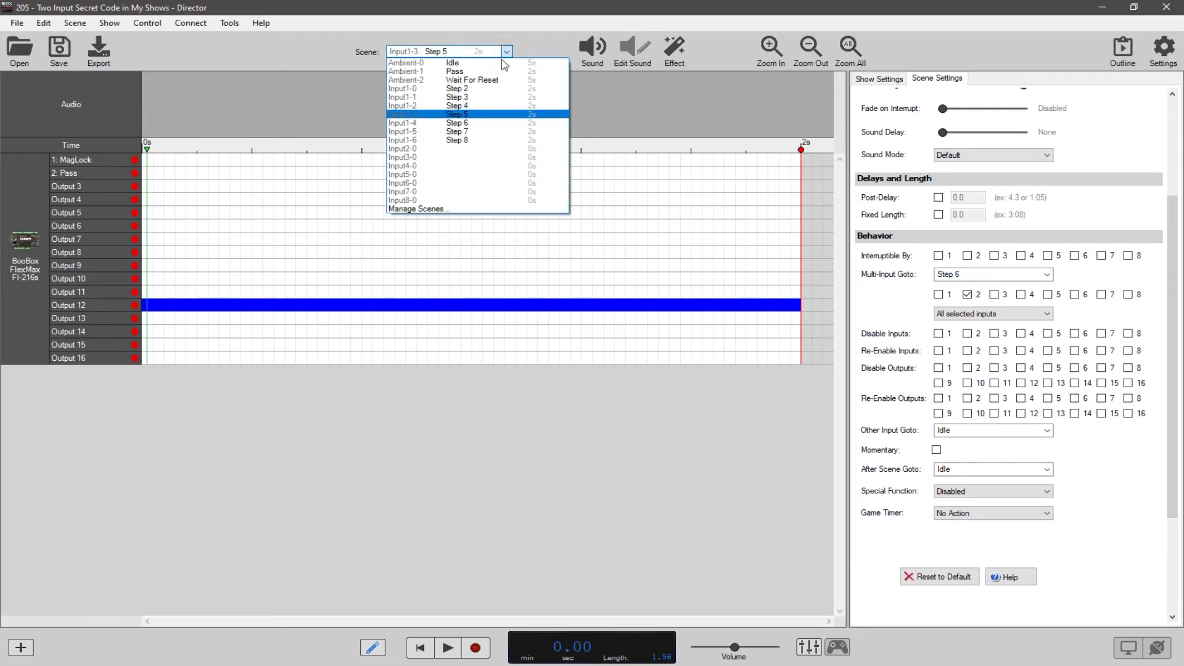
{"action": "left_click", "coordinate": [482, 131]}
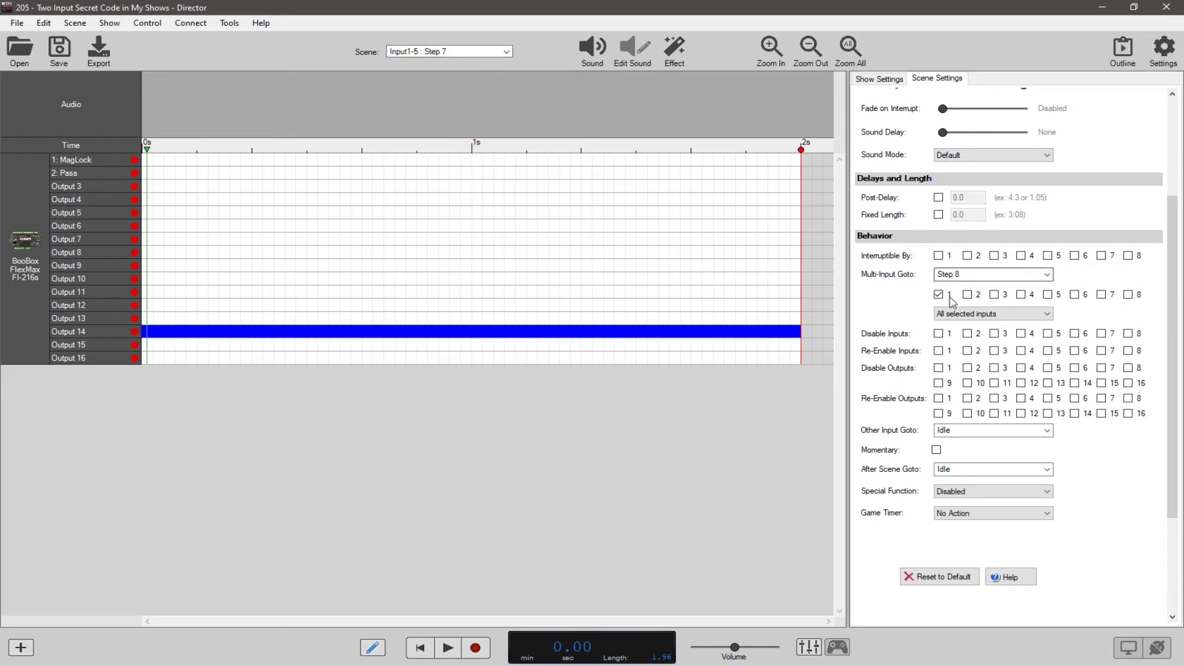
{"action": "left_click", "coordinate": [482, 58]}
{"action": "left_click", "coordinate": [502, 137]}
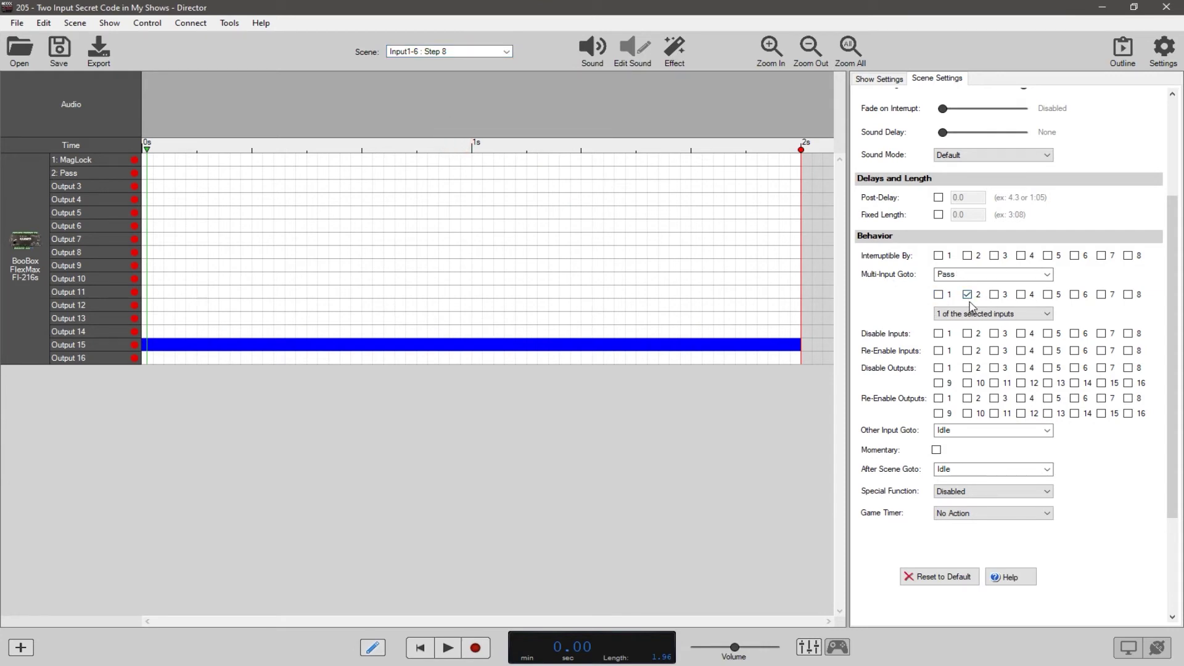
{"action": "left_click", "coordinate": [454, 51]}
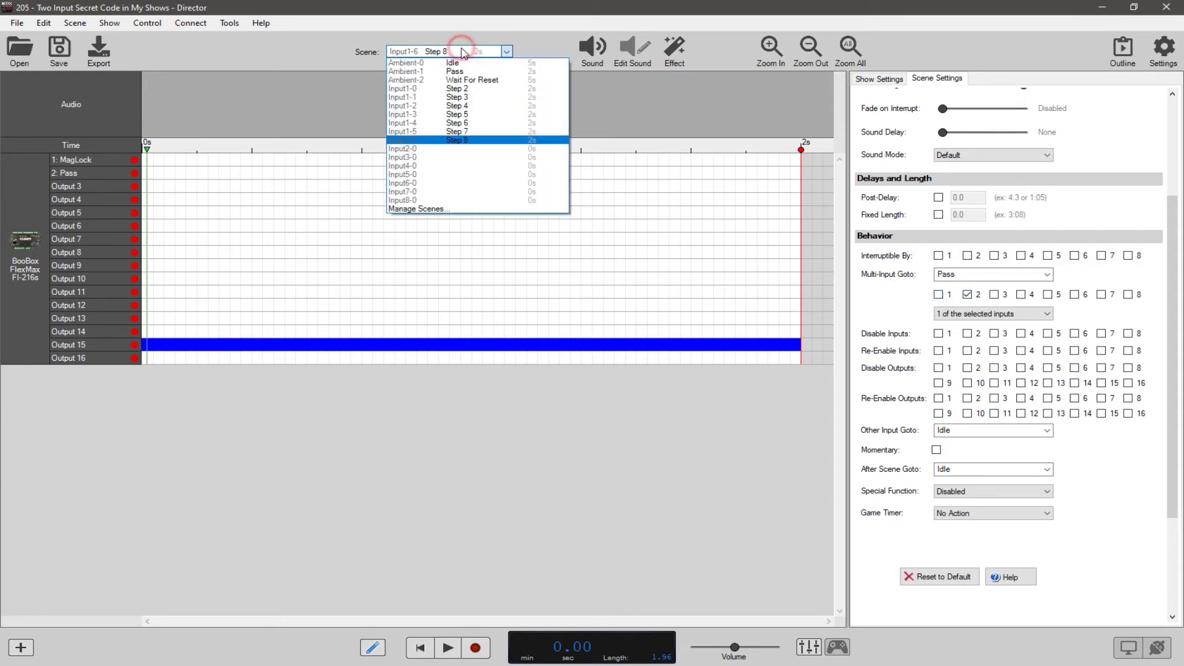
{"action": "left_click", "coordinate": [454, 133]}
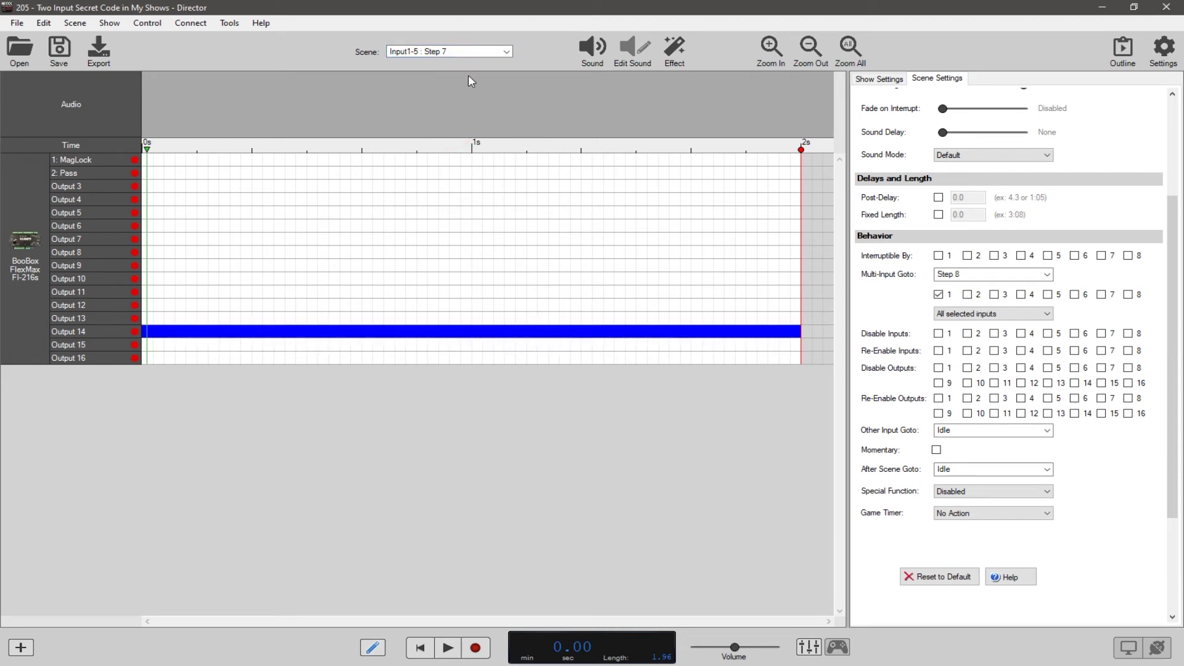
{"action": "left_click", "coordinate": [468, 52]}
{"action": "left_click", "coordinate": [450, 137]}
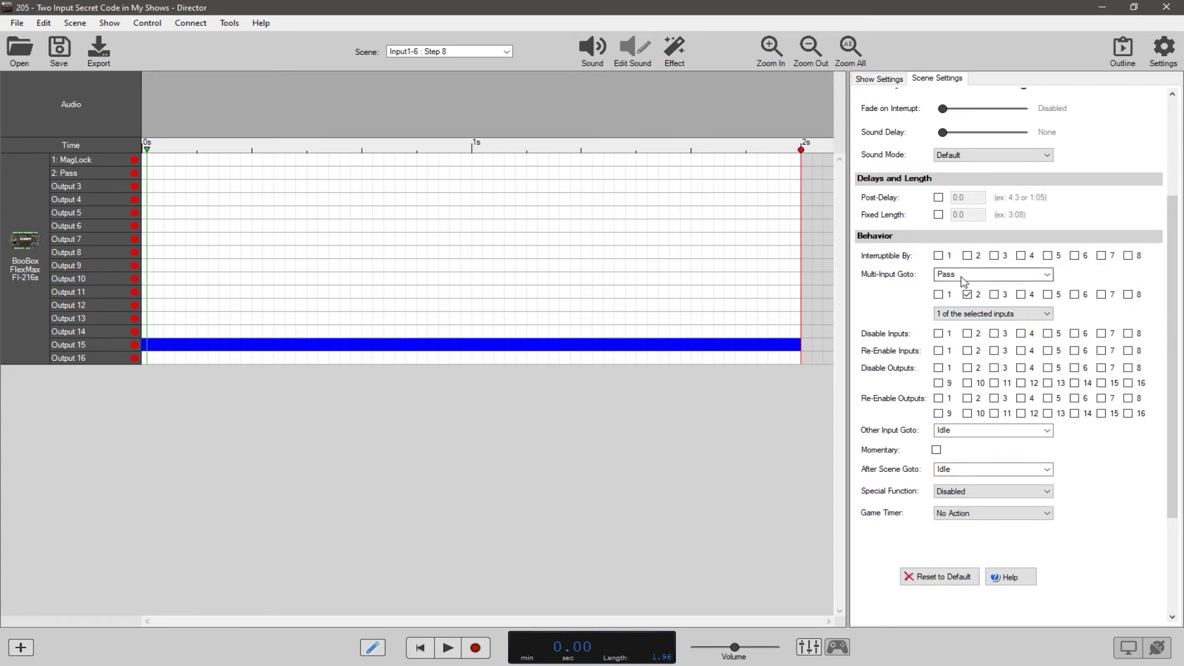
Open the Ambient-1 Pass scene and play its sound, and check the outputs and reset input of the Ambient-2 Wait For Reset scene.
{"action": "left_click", "coordinate": [504, 51]}
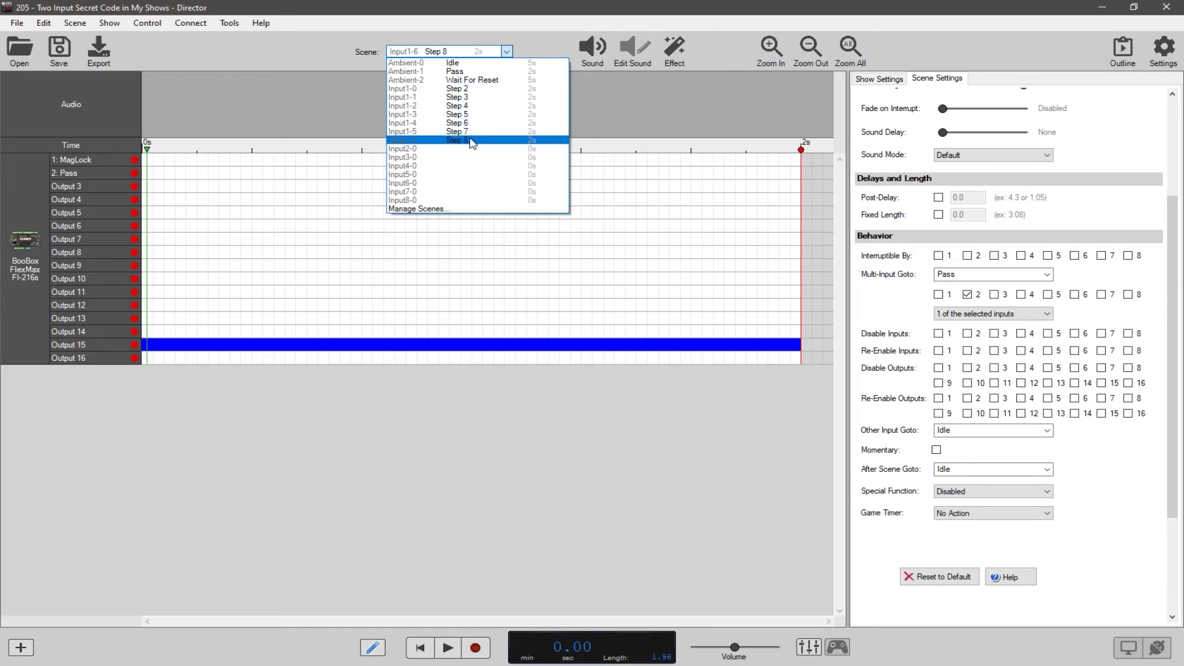
{"action": "left_click", "coordinate": [459, 72]}
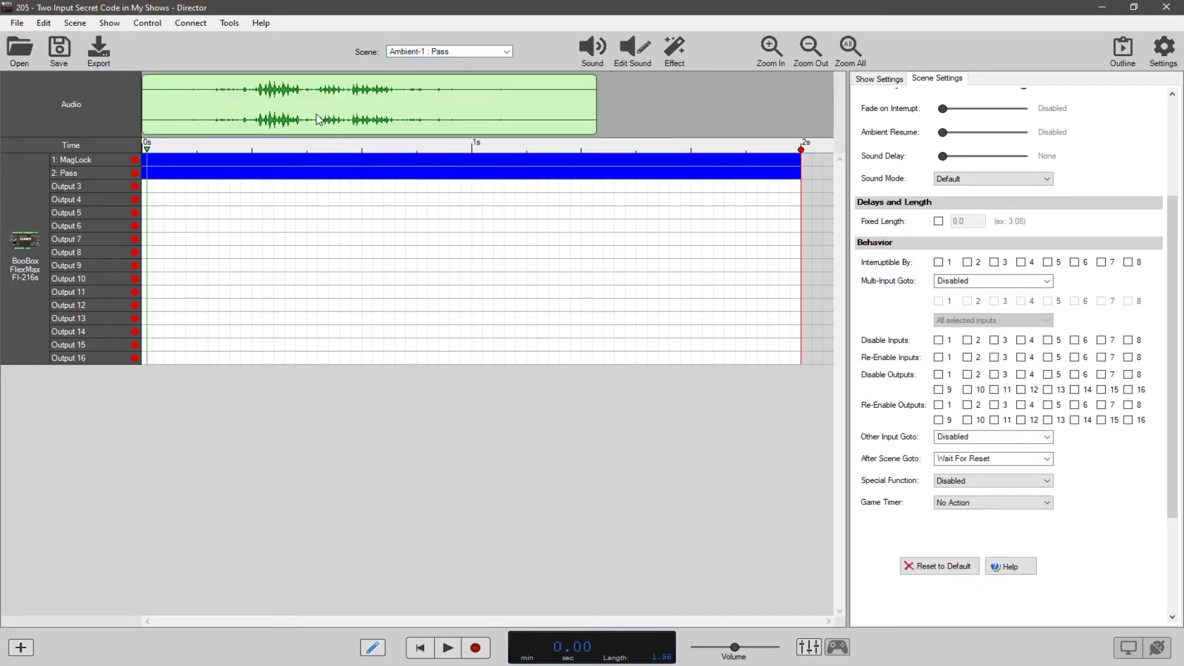
{"action": "key", "text": "space"}
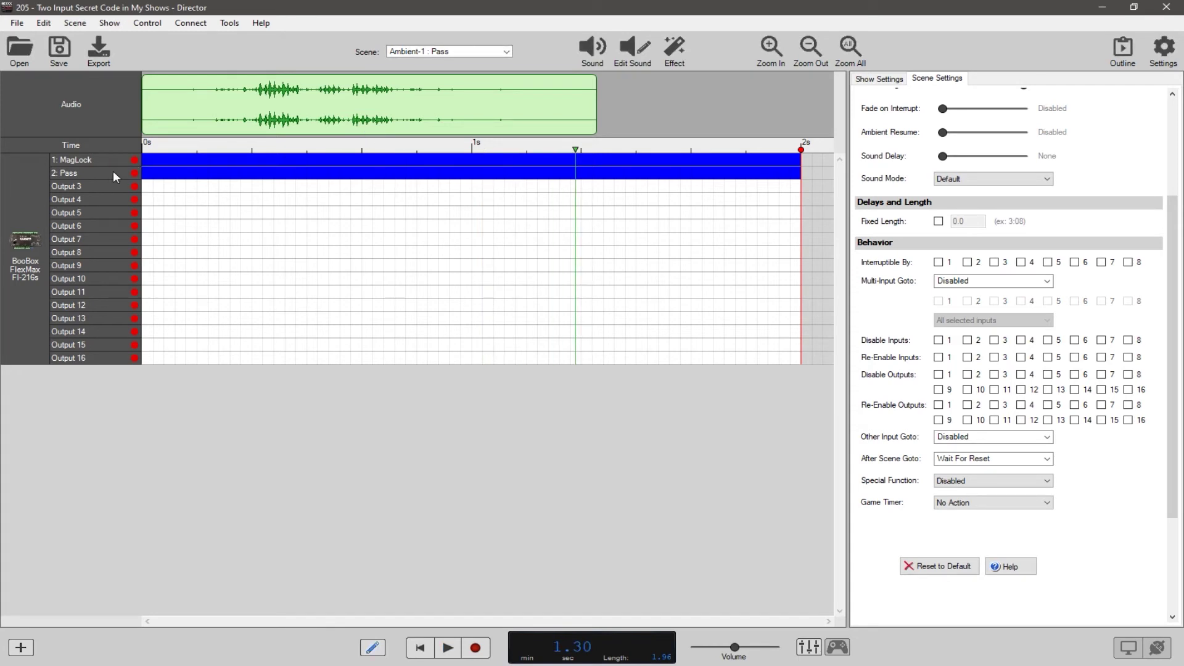
{"action": "left_click", "coordinate": [506, 51]}
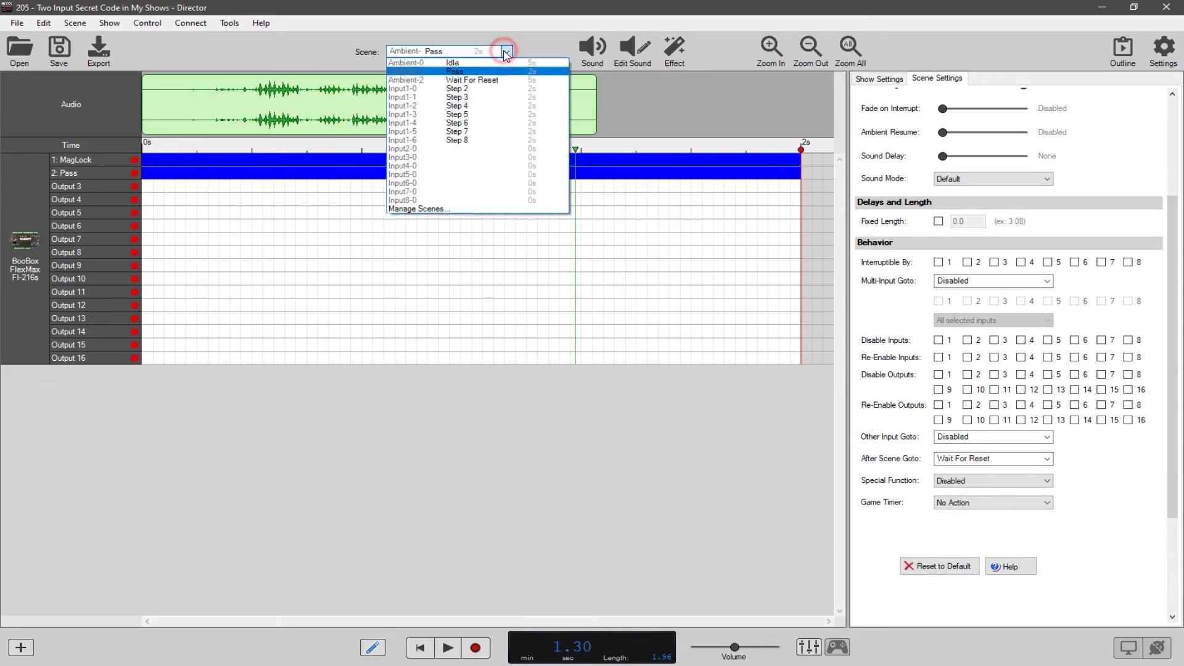
{"action": "left_click", "coordinate": [462, 80]}
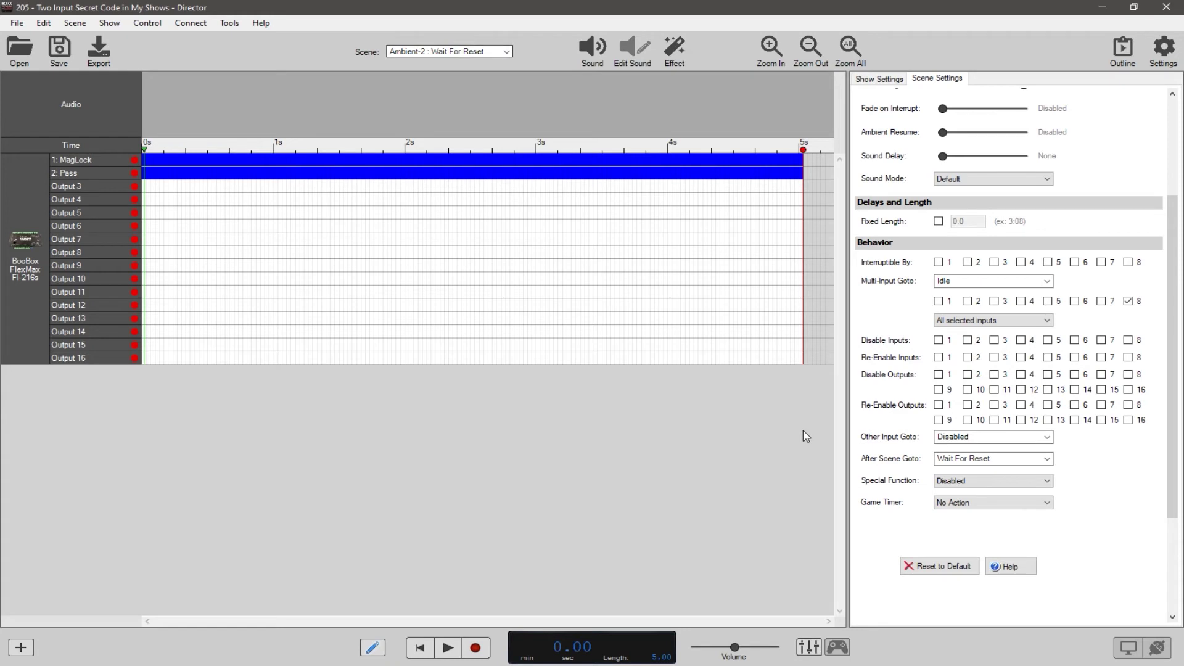
Return to the Ambient-0 Idle scene, check its Multi-Input Goto target and required input, and review the scene list.
{"action": "left_click", "coordinate": [444, 51]}
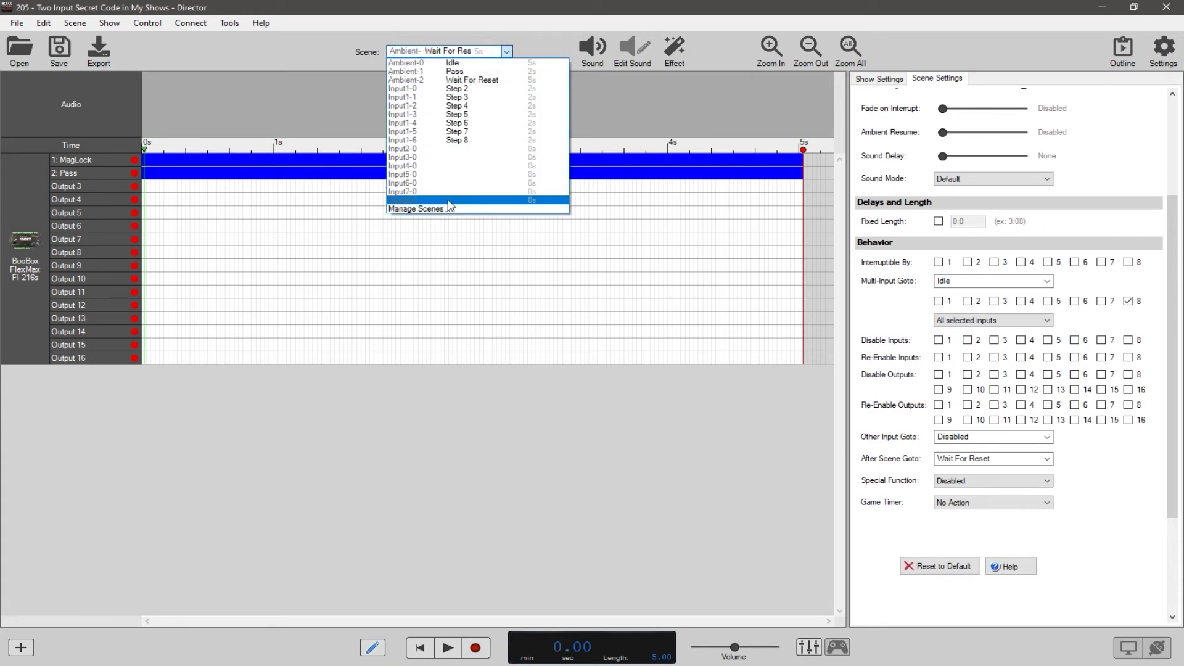
{"action": "left_click", "coordinate": [457, 62]}
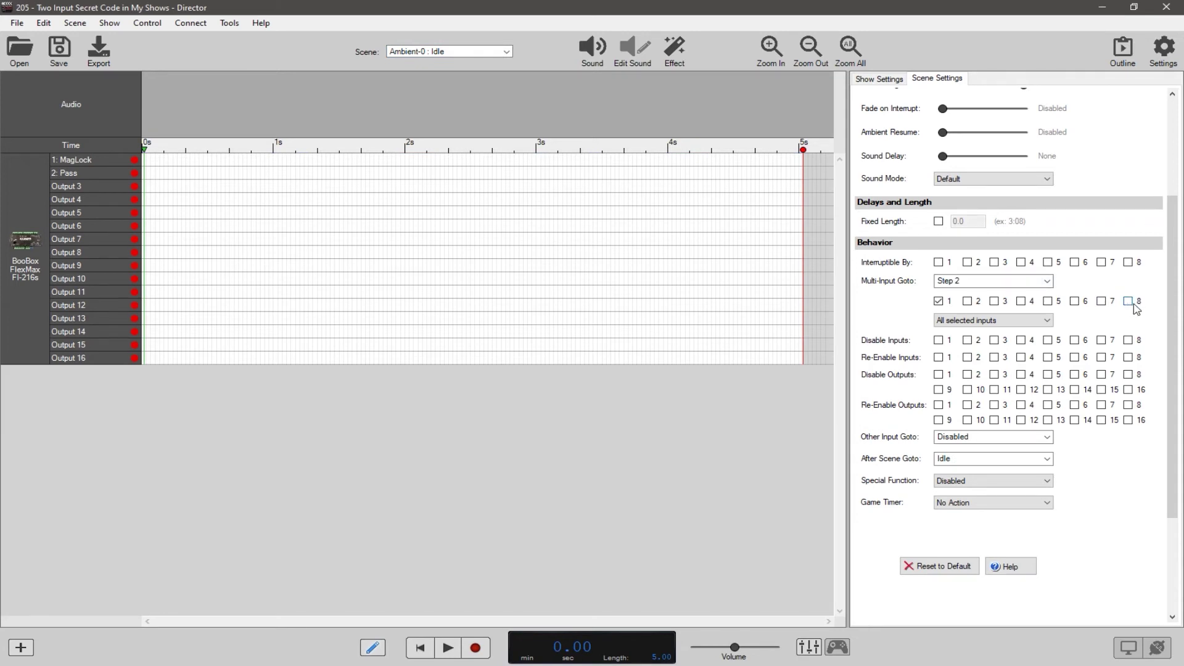
{"action": "left_click", "coordinate": [462, 50]}
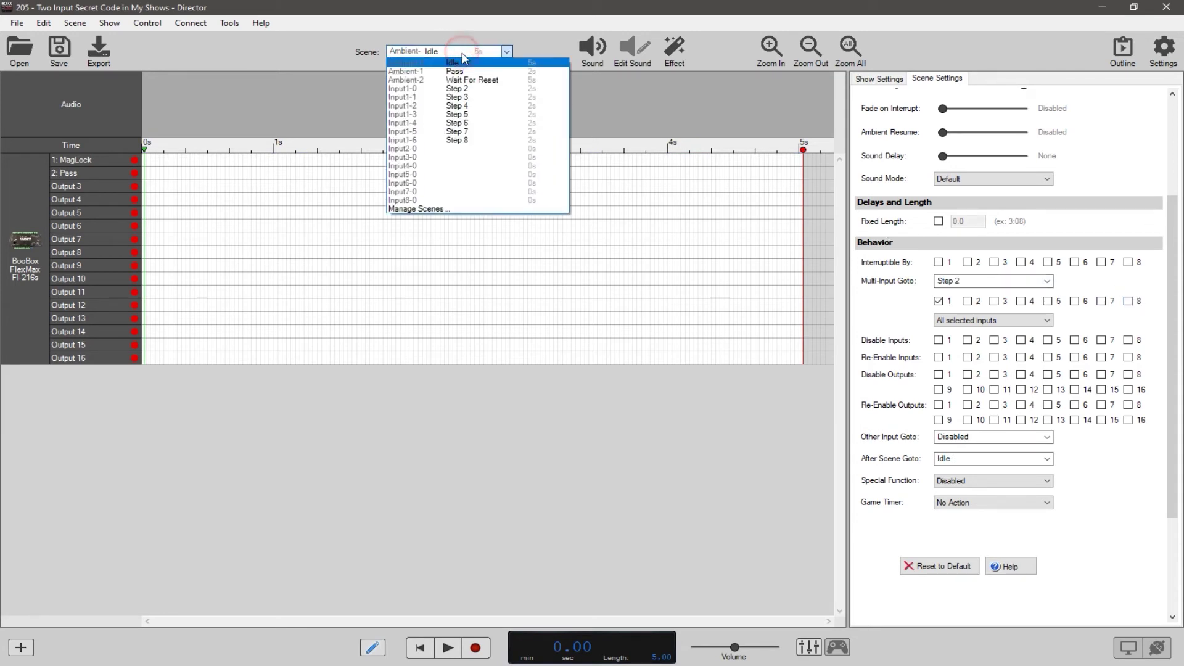
{"action": "left_click", "coordinate": [460, 64]}
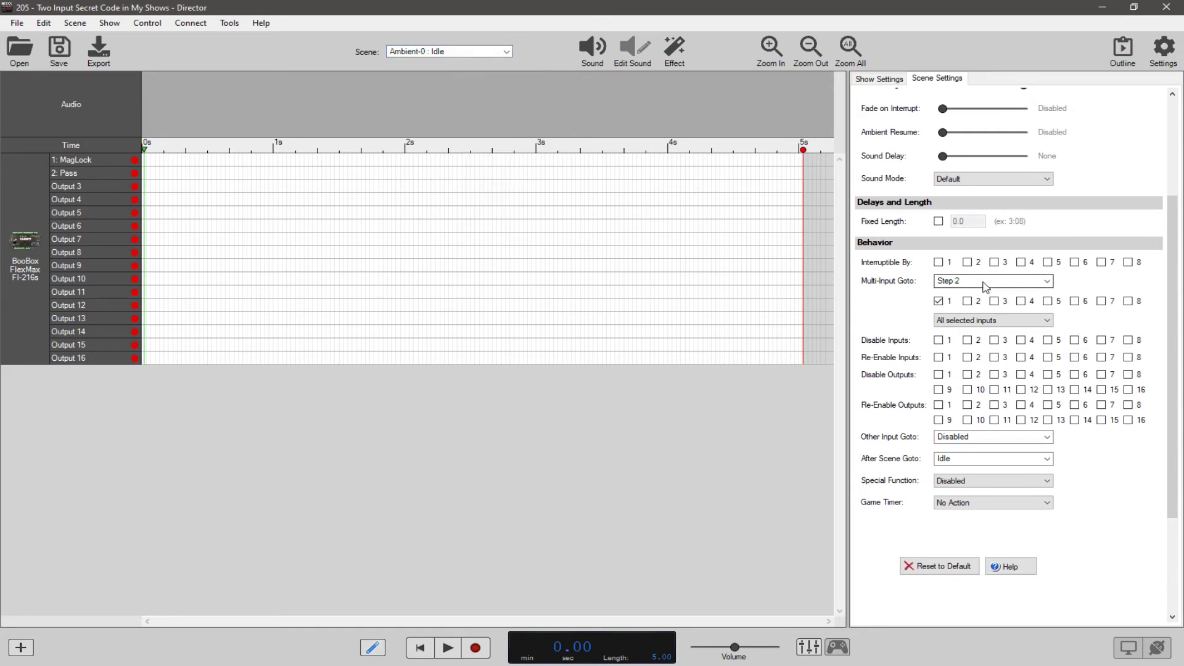
{"action": "mouse_move", "coordinate": [984, 287]}
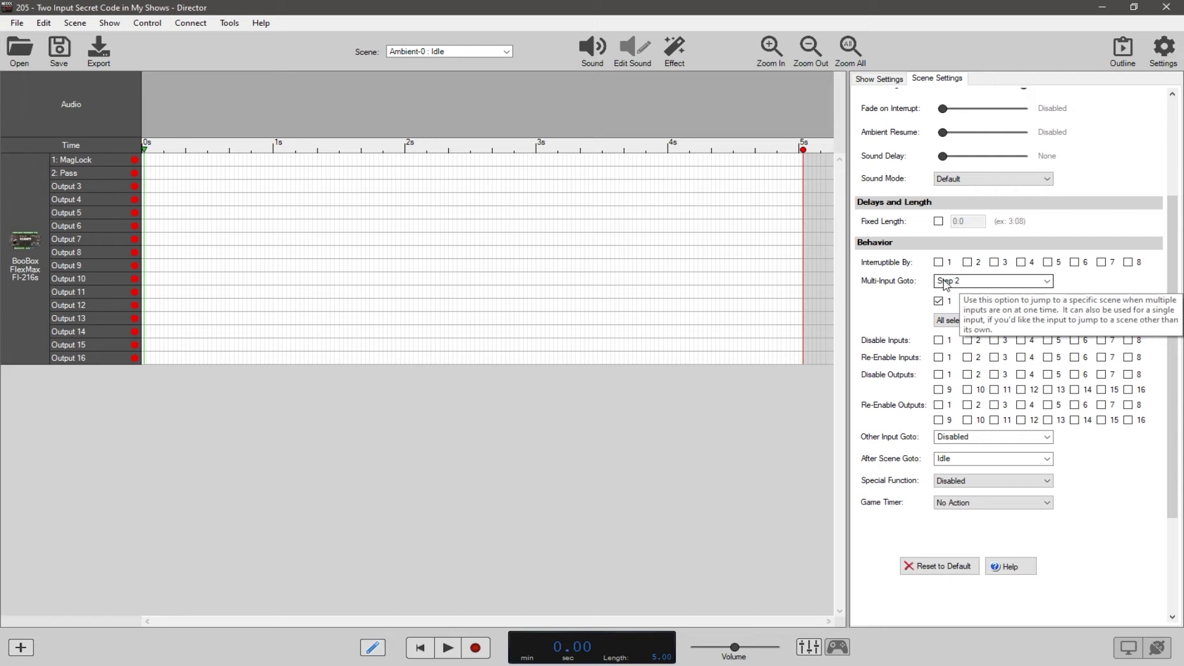
{"action": "left_click", "coordinate": [505, 52]}
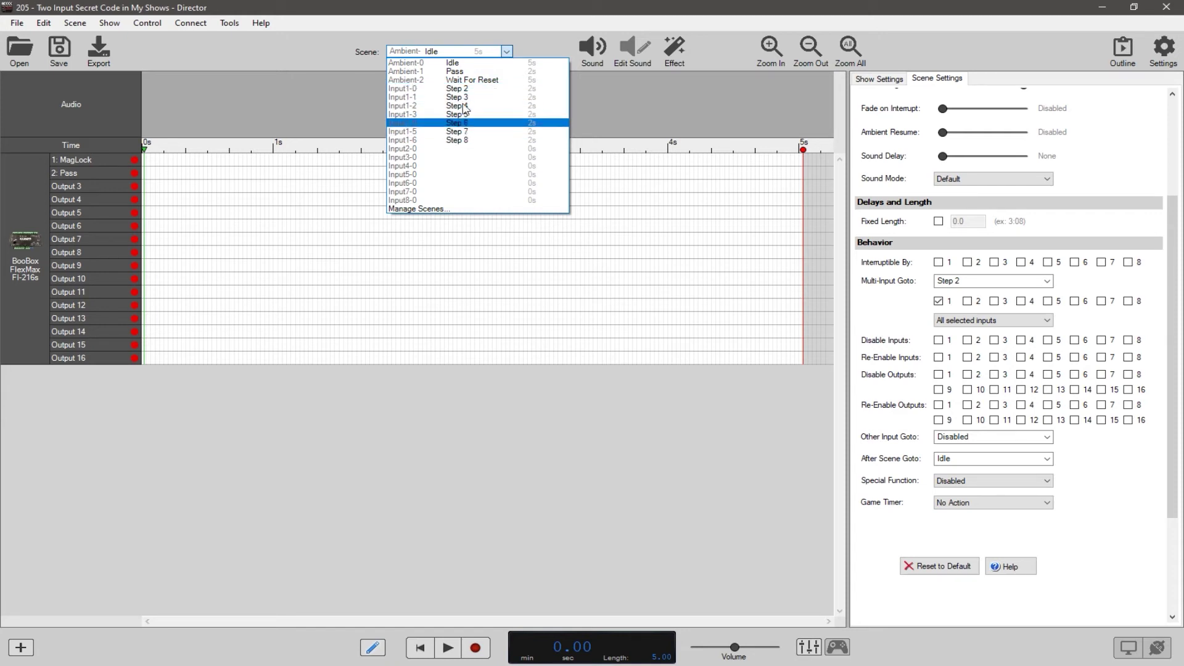
{"action": "left_click", "coordinate": [463, 62]}
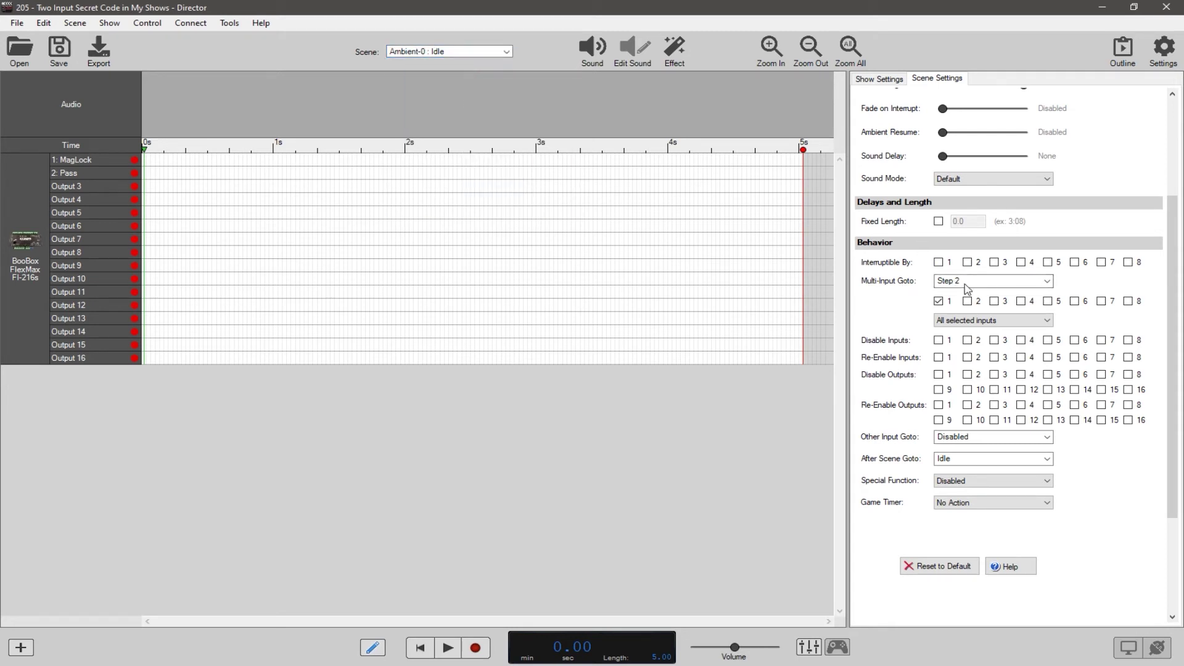
{"action": "mouse_move", "coordinate": [989, 289]}
{"action": "left_click", "coordinate": [504, 51]}
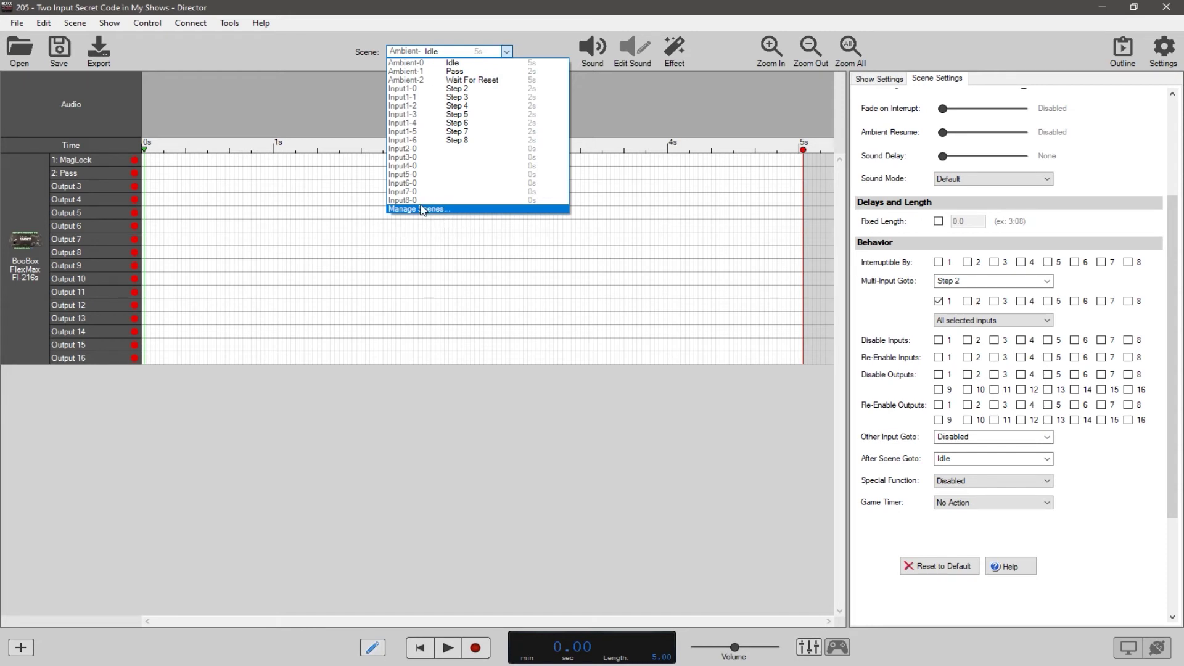
{"action": "left_click", "coordinate": [536, 13]}
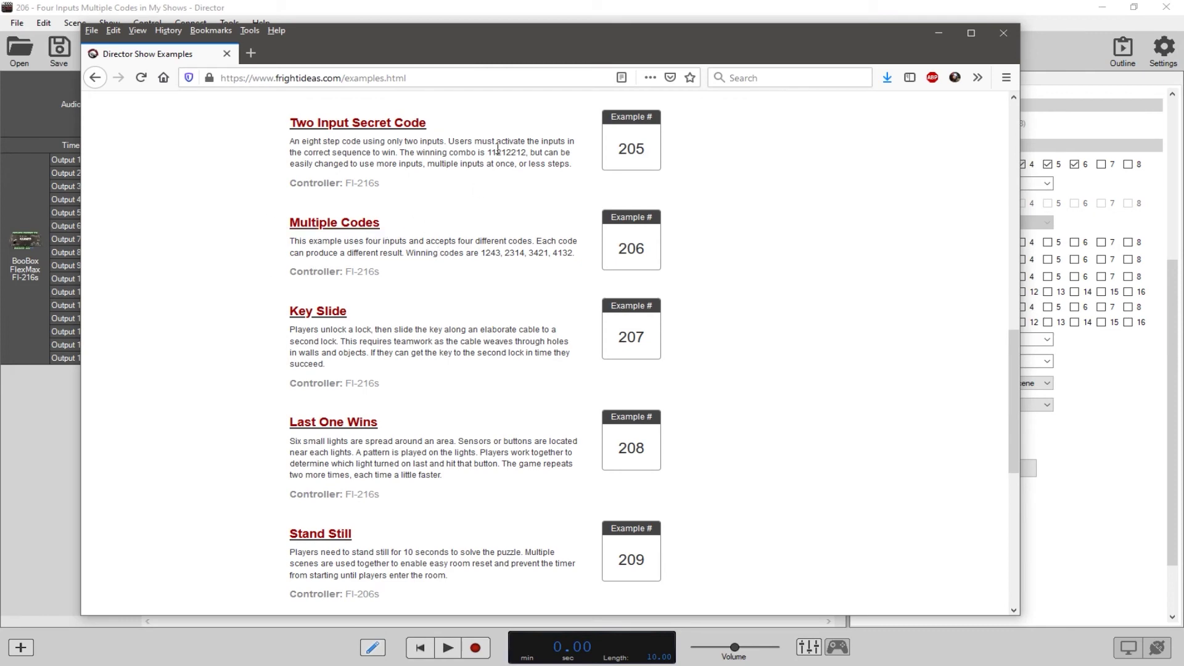
Look through the Escape Room examples on the Director Show Examples web page, then return to Director.
{"action": "left_click_drag", "start_coordinate": [1015, 366], "coordinate": [1034, 99]}
{"action": "scroll", "coordinate": [401, 406], "scroll_direction": "down", "scroll_amount": 3}
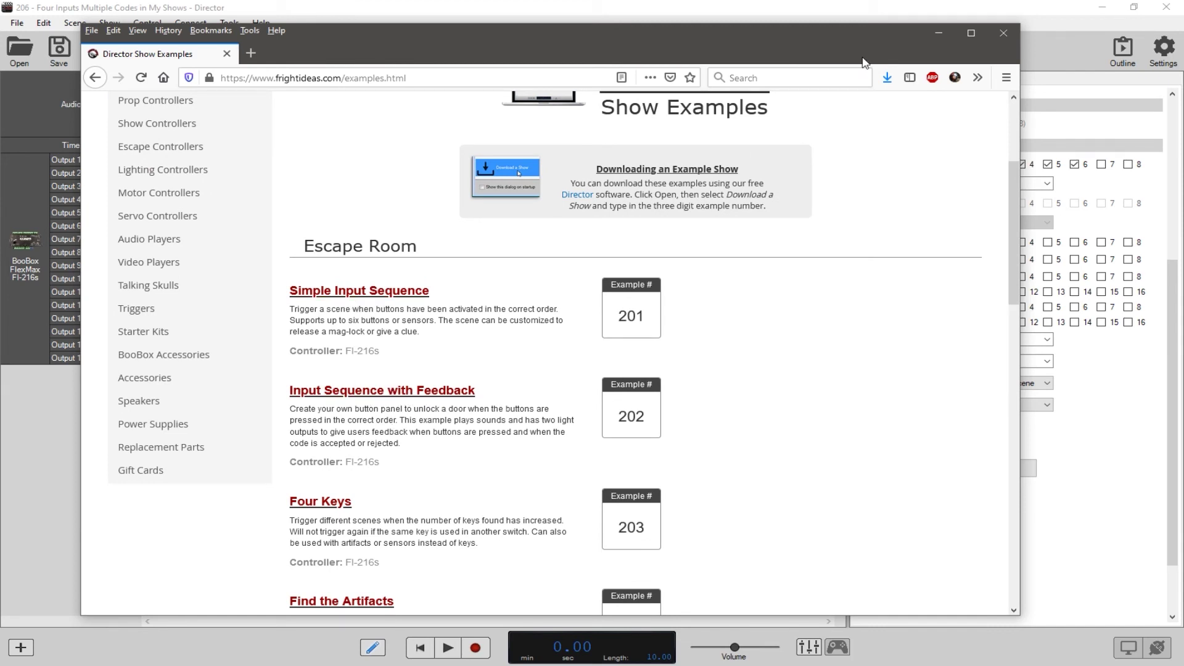
{"action": "key", "text": "super+Down"}
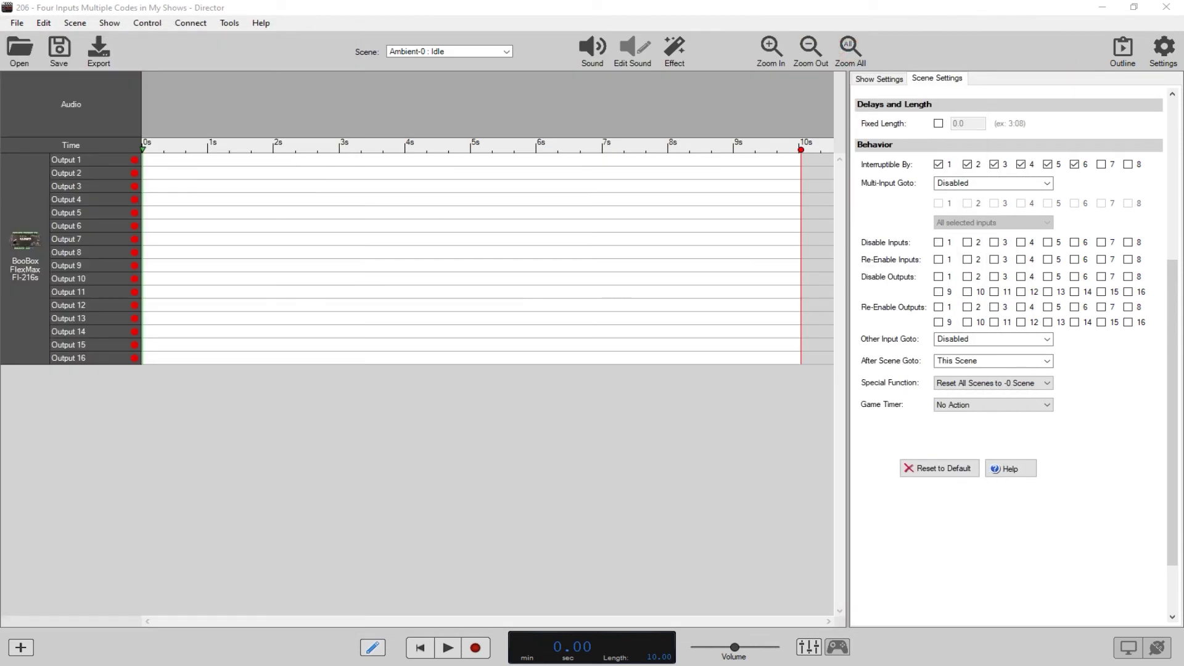
Check the Single Shot Inputs of show 206 and the Interruptible By inputs of its Idle scene.
{"action": "left_click", "coordinate": [893, 81]}
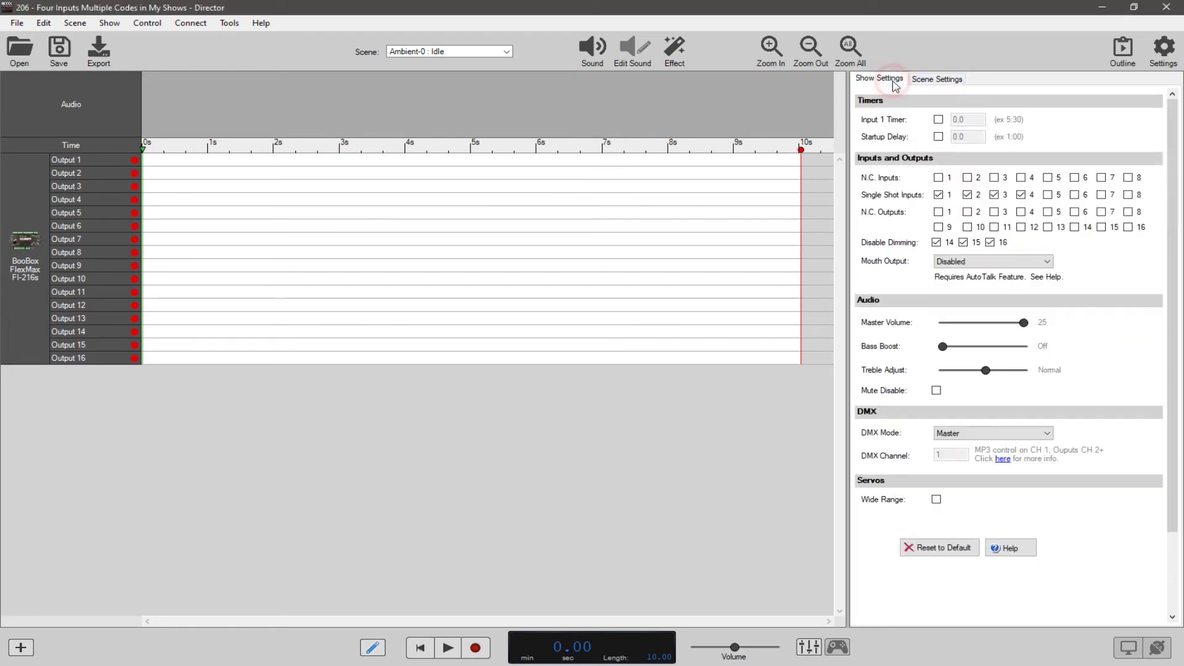
{"action": "left_click", "coordinate": [939, 195]}
{"action": "left_click", "coordinate": [943, 79]}
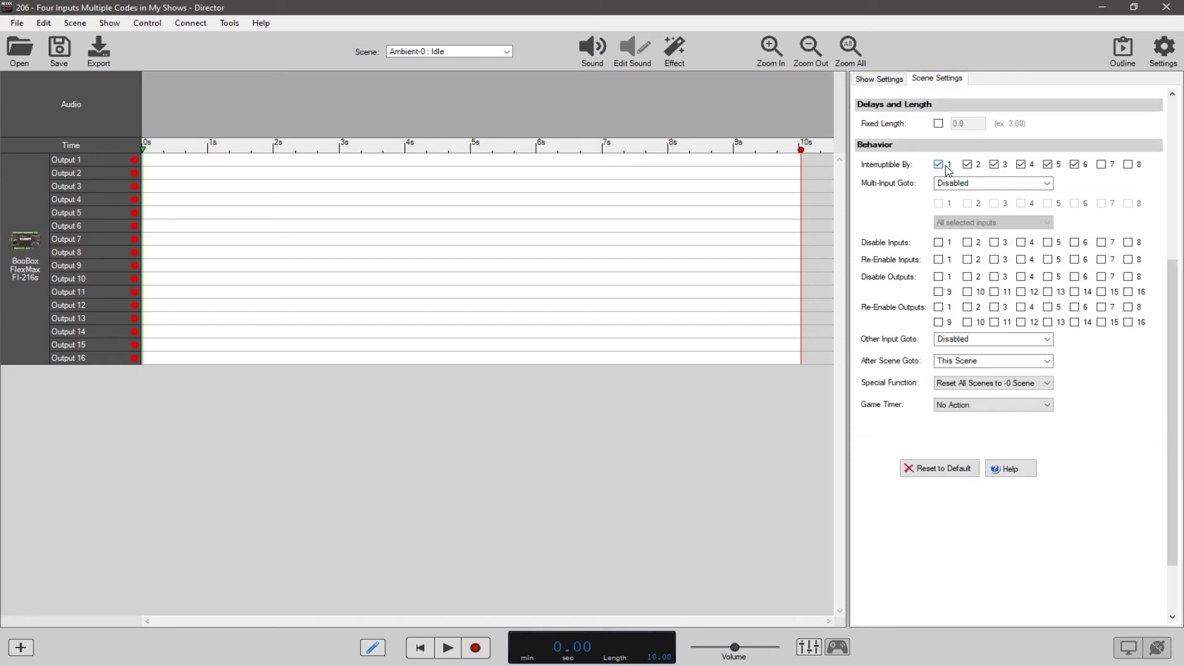
{"action": "left_click", "coordinate": [939, 164]}
Compare the code scenes listed for inputs 1 to 4 with the Idle scene's Interruptible By and Multi-Input Goto settings.
{"action": "left_click", "coordinate": [509, 53]}
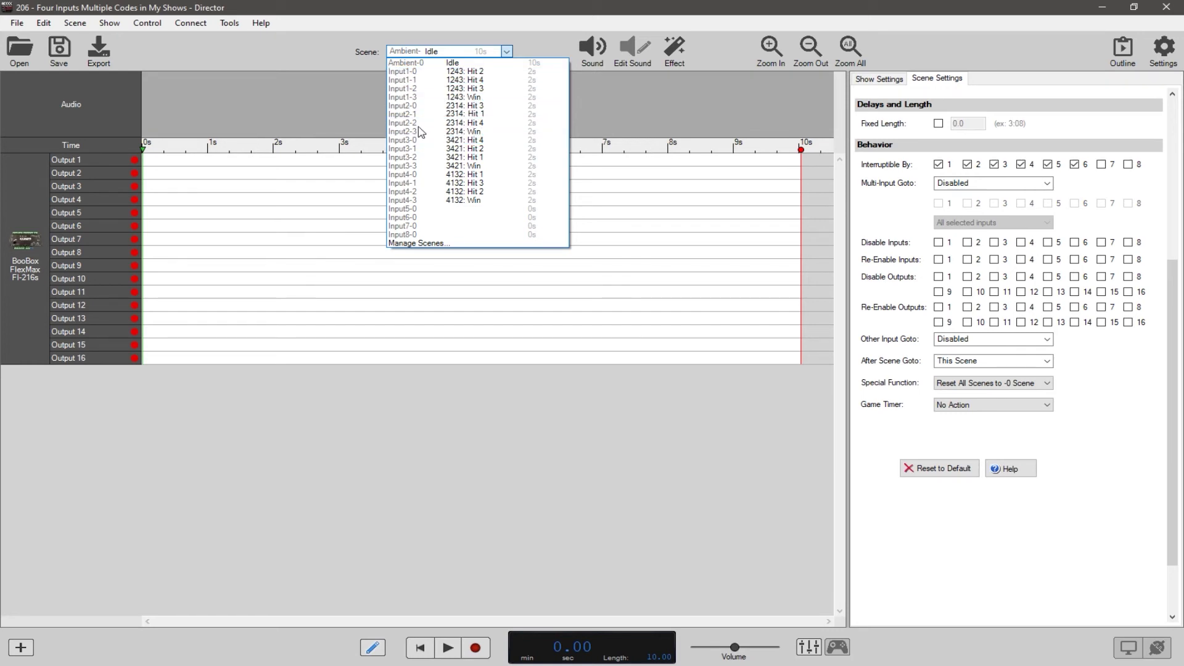
{"action": "left_click", "coordinate": [677, 11]}
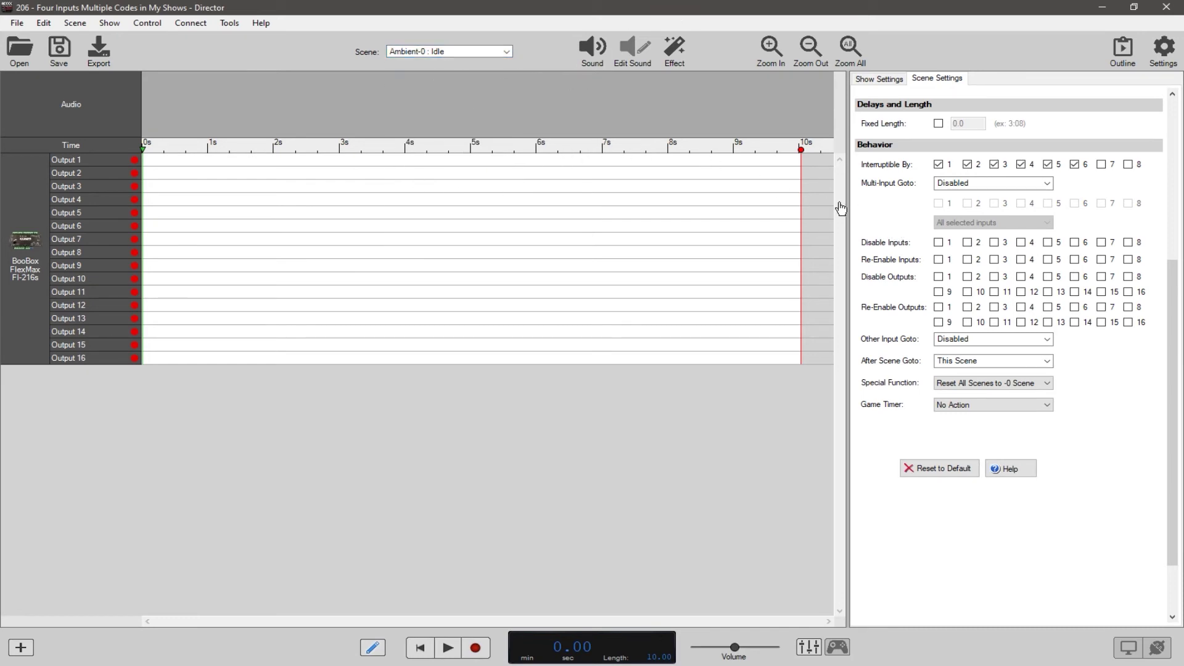
{"action": "left_click", "coordinate": [1021, 164]}
{"action": "left_click", "coordinate": [508, 54]}
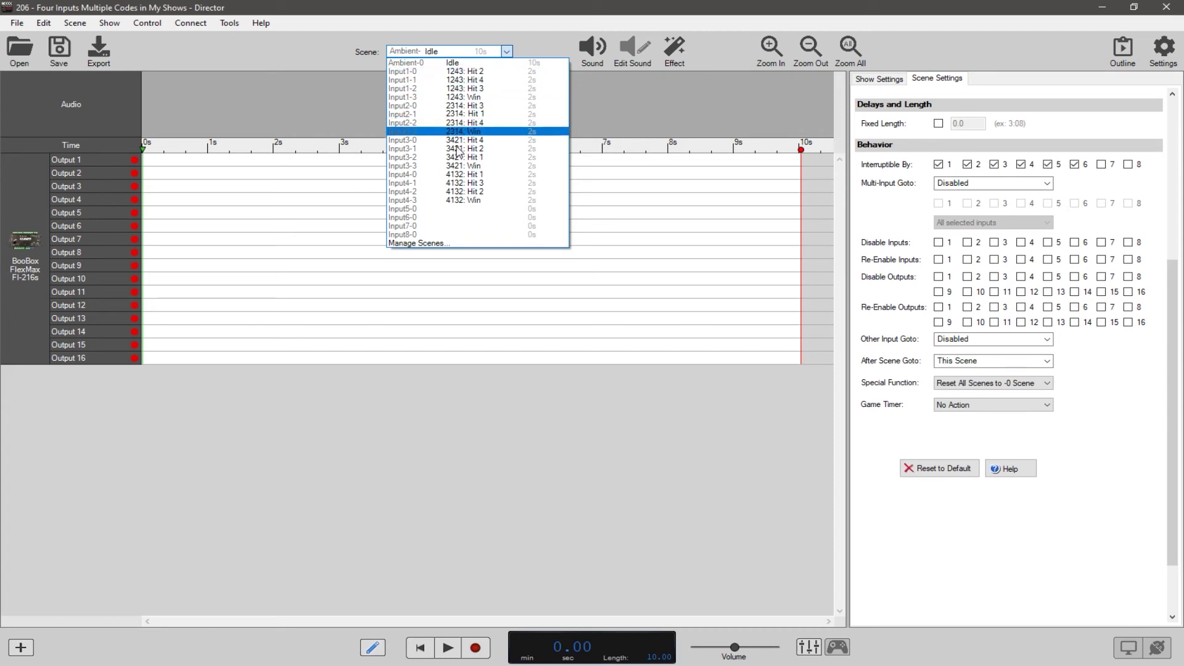
{"action": "left_click", "coordinate": [541, 14]}
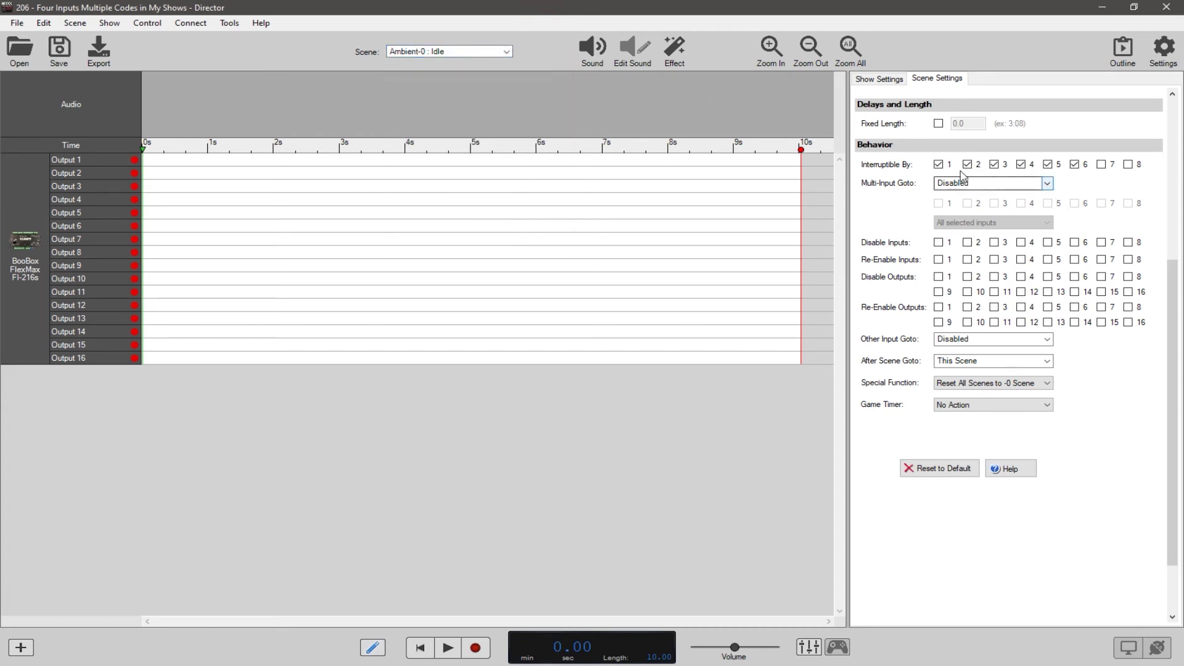
{"action": "left_click", "coordinate": [966, 166]}
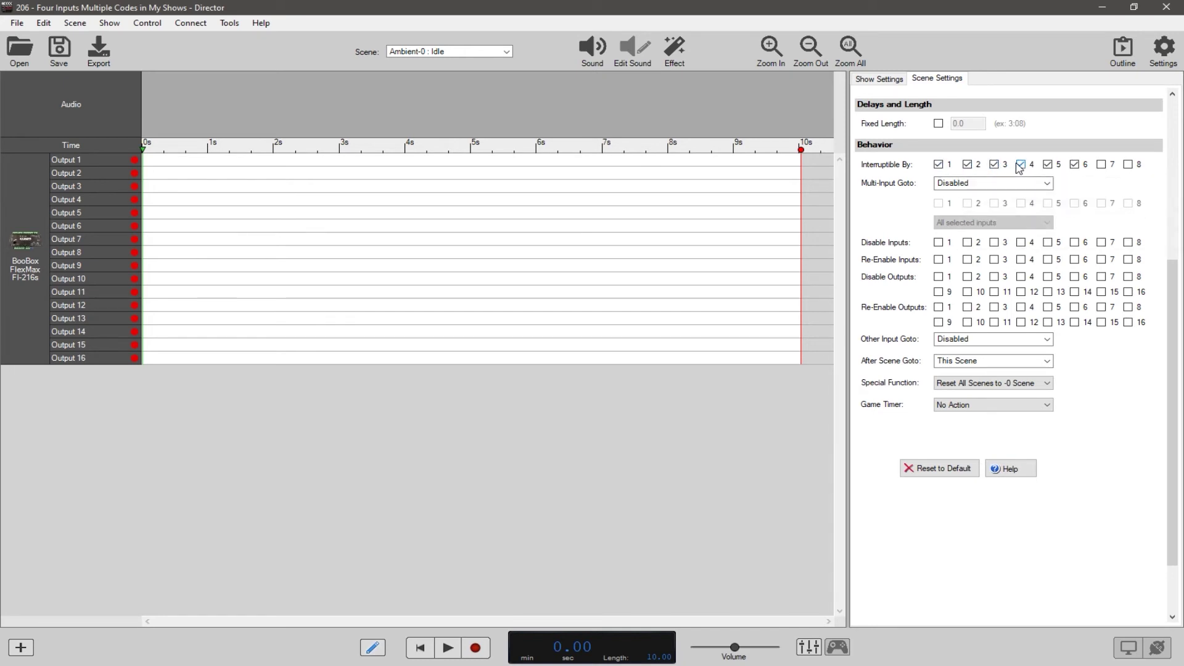
{"action": "left_click", "coordinate": [508, 53]}
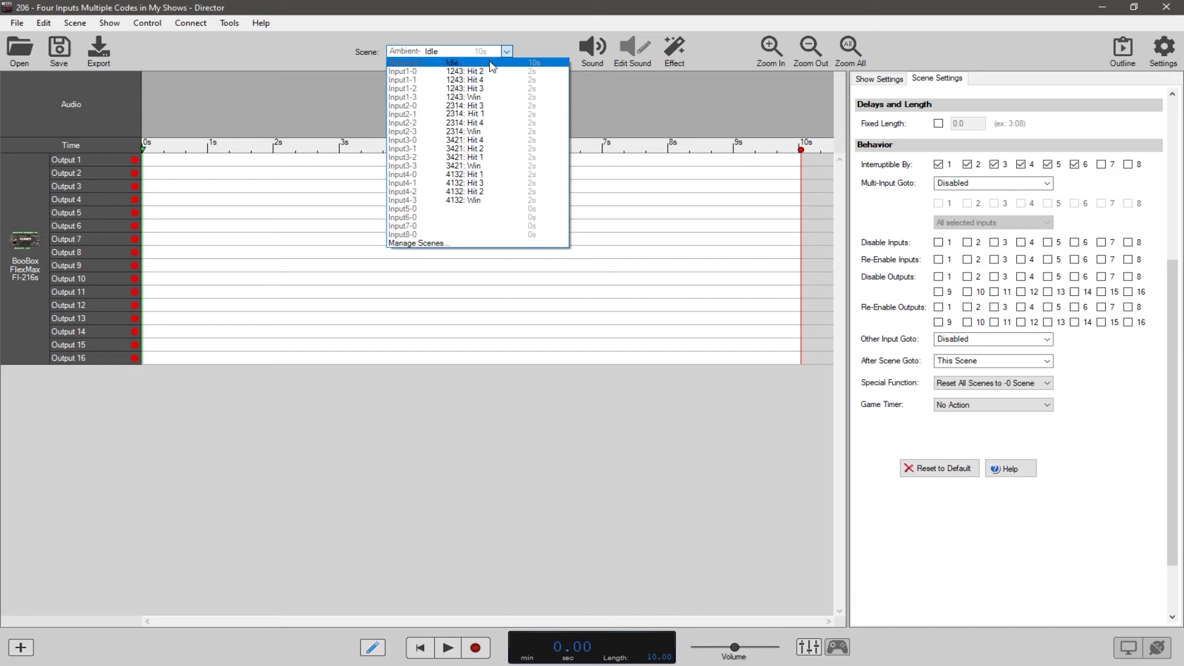
{"action": "left_click", "coordinate": [507, 52]}
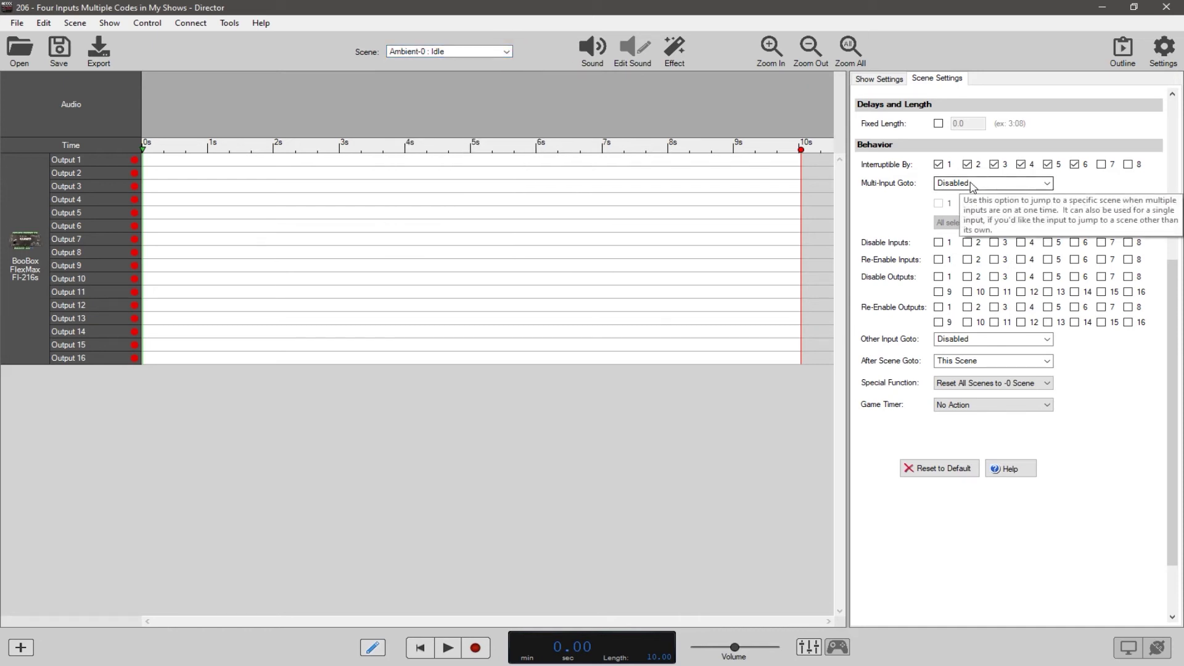
Open the Input1-0 1243: Hit 2 scene and examine its Multi-Input, Other Input and After Scene Goto settings.
{"action": "left_click", "coordinate": [507, 51]}
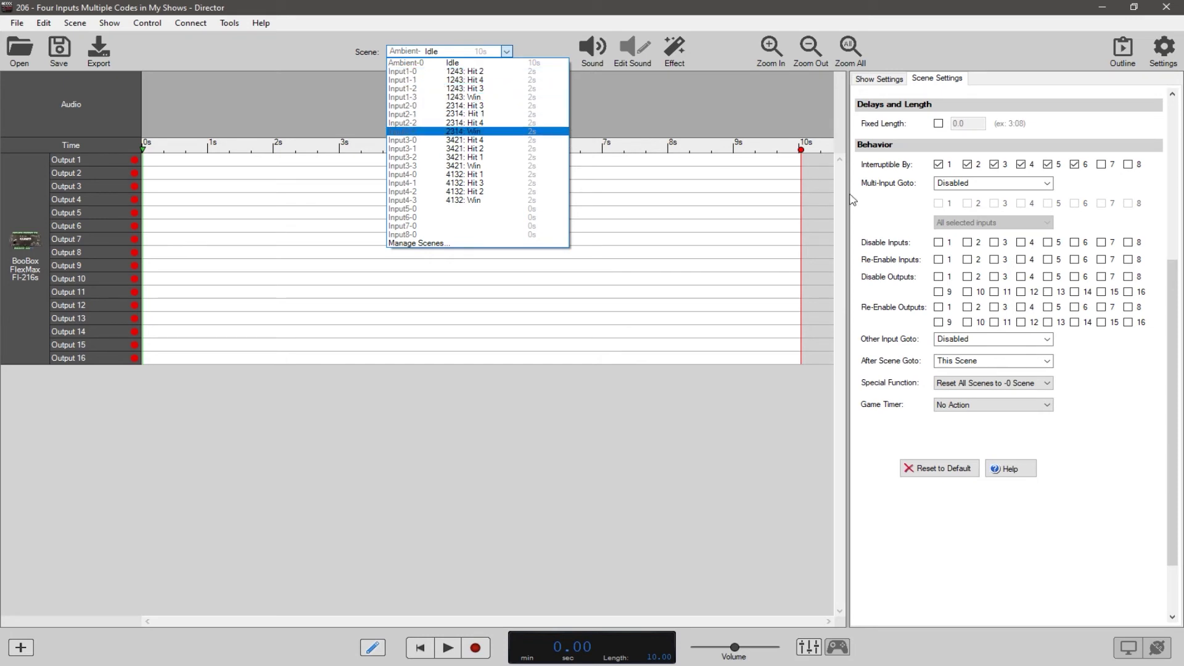
{"action": "left_click", "coordinate": [912, 202]}
{"action": "left_click", "coordinate": [506, 51]}
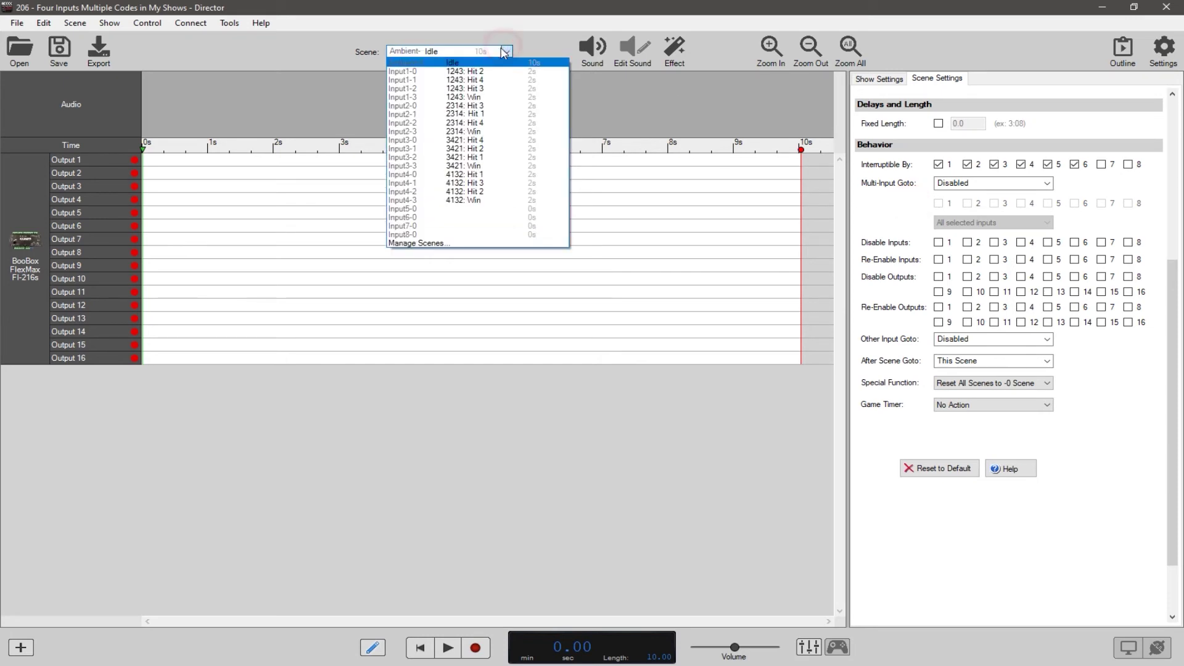
{"action": "left_click", "coordinate": [484, 75]}
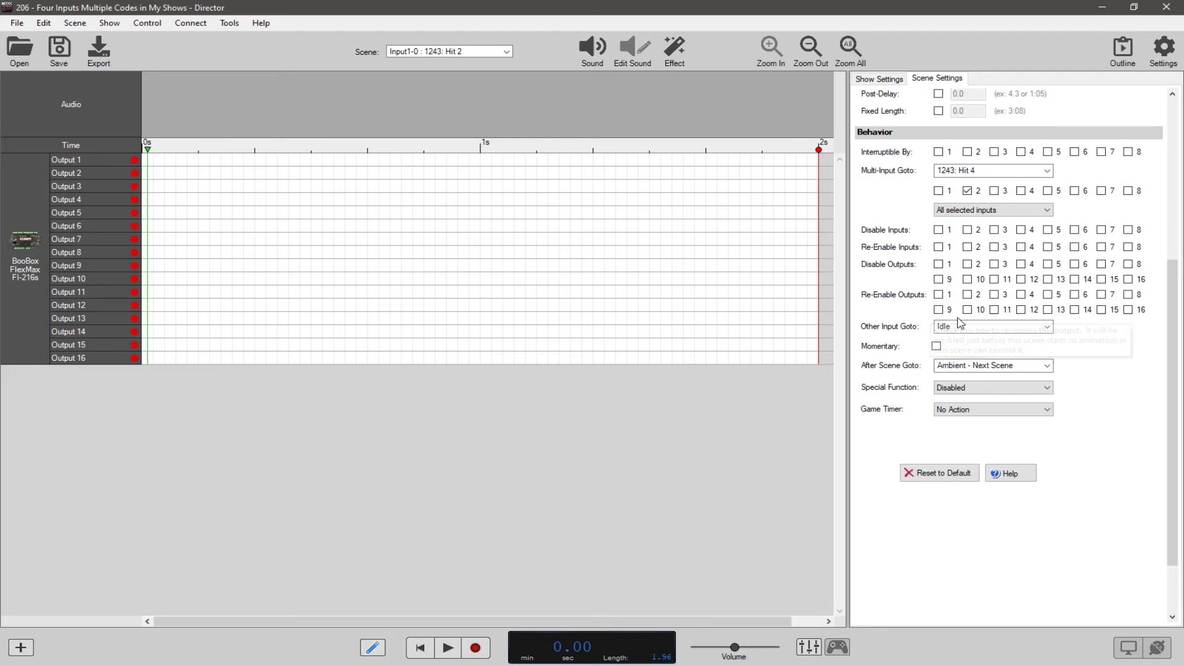
{"action": "mouse_move", "coordinate": [952, 370]}
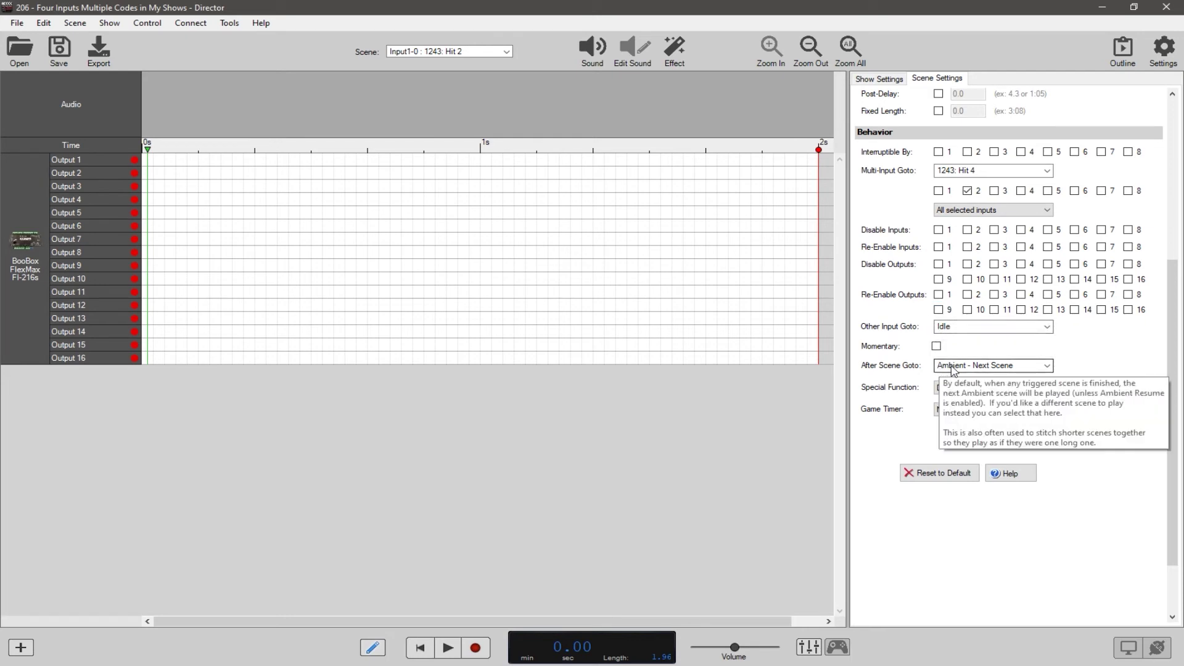
{"action": "left_click", "coordinate": [951, 366]}
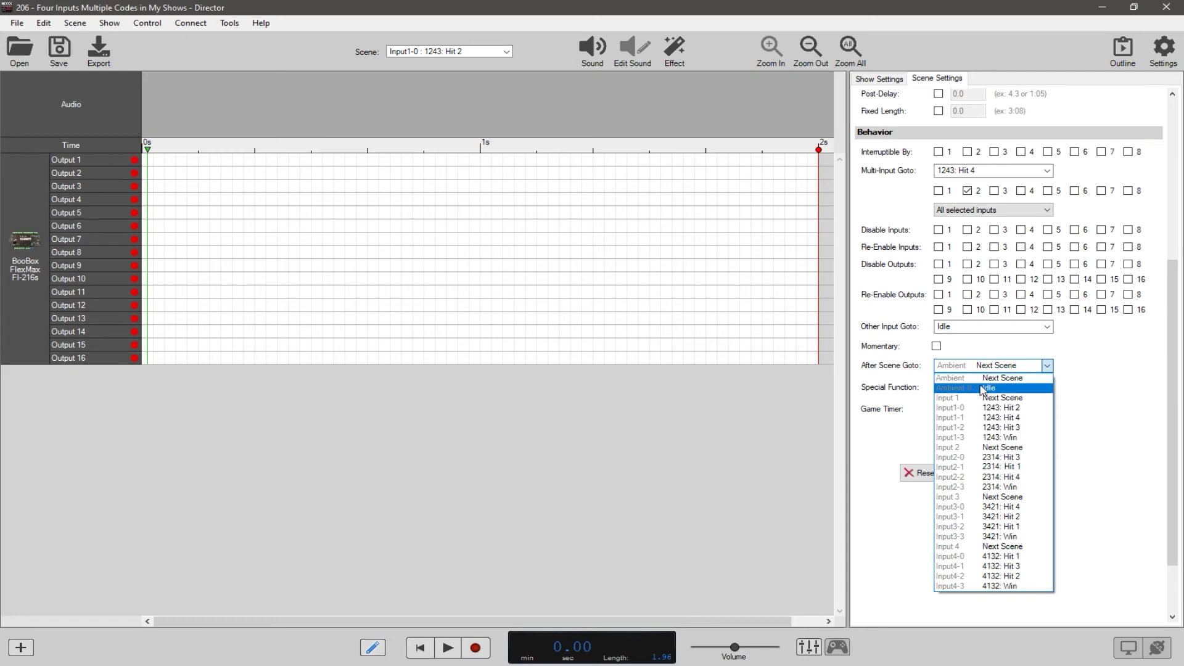
{"action": "left_click", "coordinate": [983, 347]}
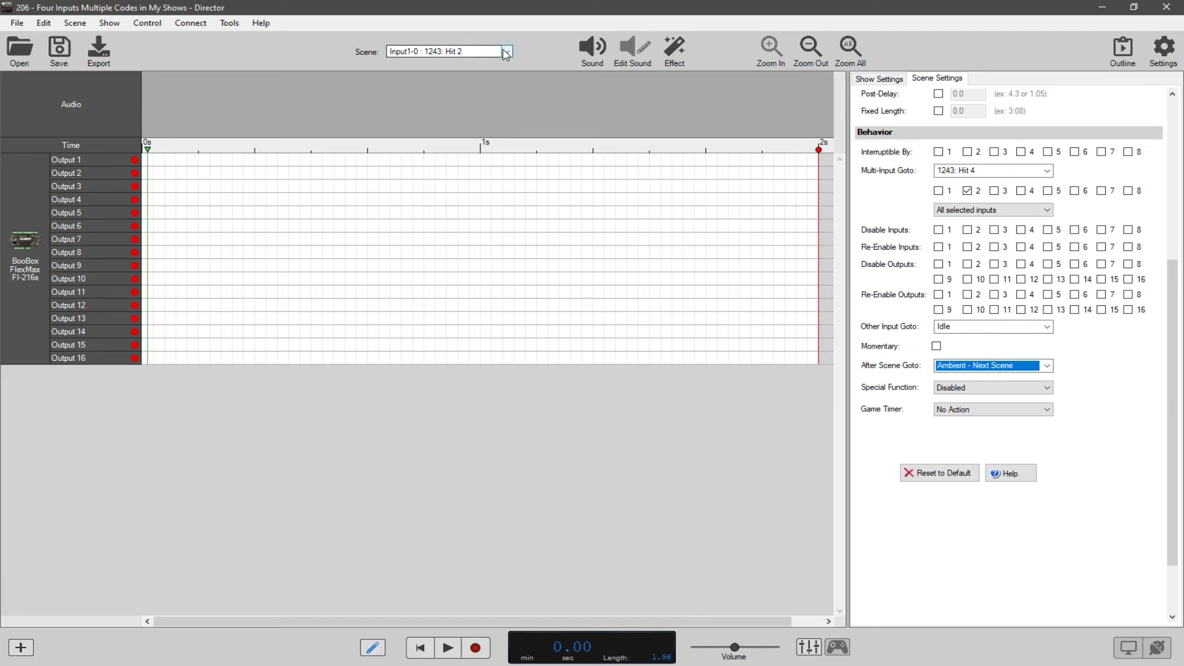
Open the Input1-3 1243: Win scene and set its After Scene Goto to Idle.
{"action": "left_click", "coordinate": [505, 52]}
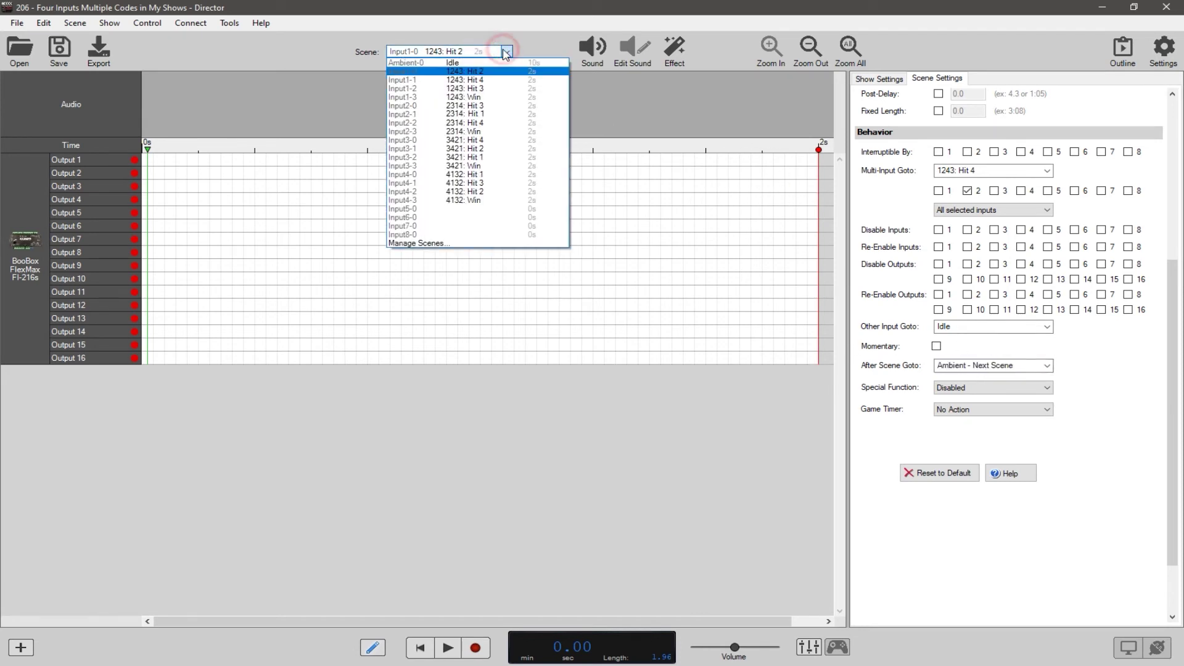
{"action": "left_click", "coordinate": [472, 97]}
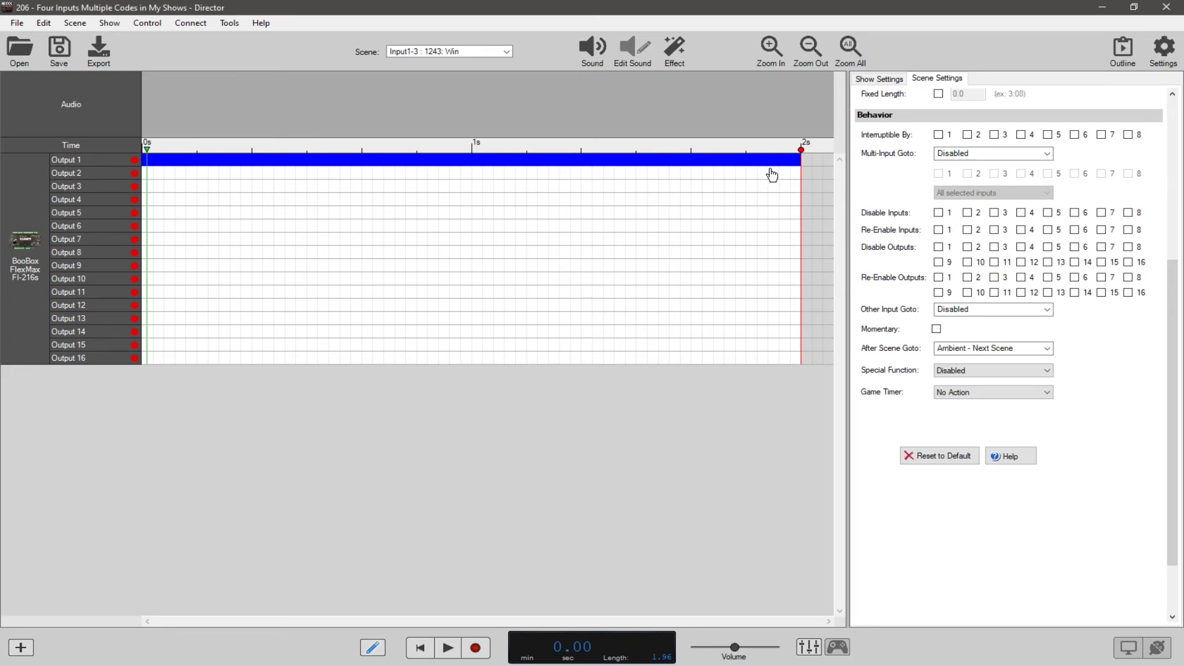
{"action": "left_click", "coordinate": [1005, 348]}
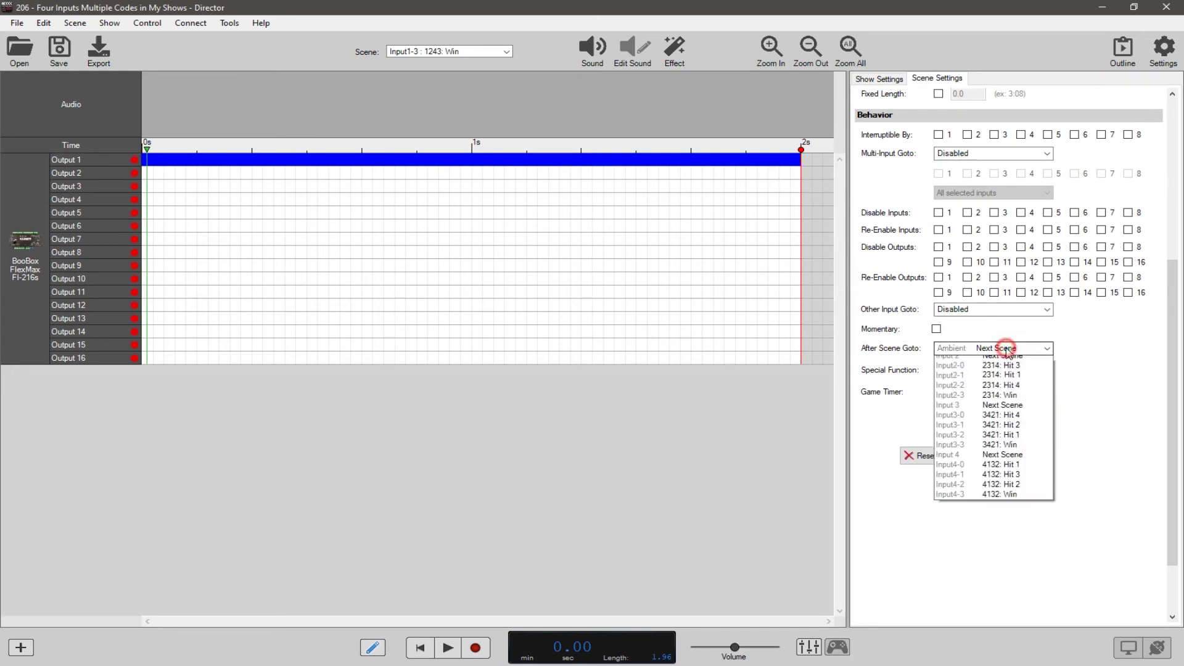
{"action": "left_click", "coordinate": [992, 370]}
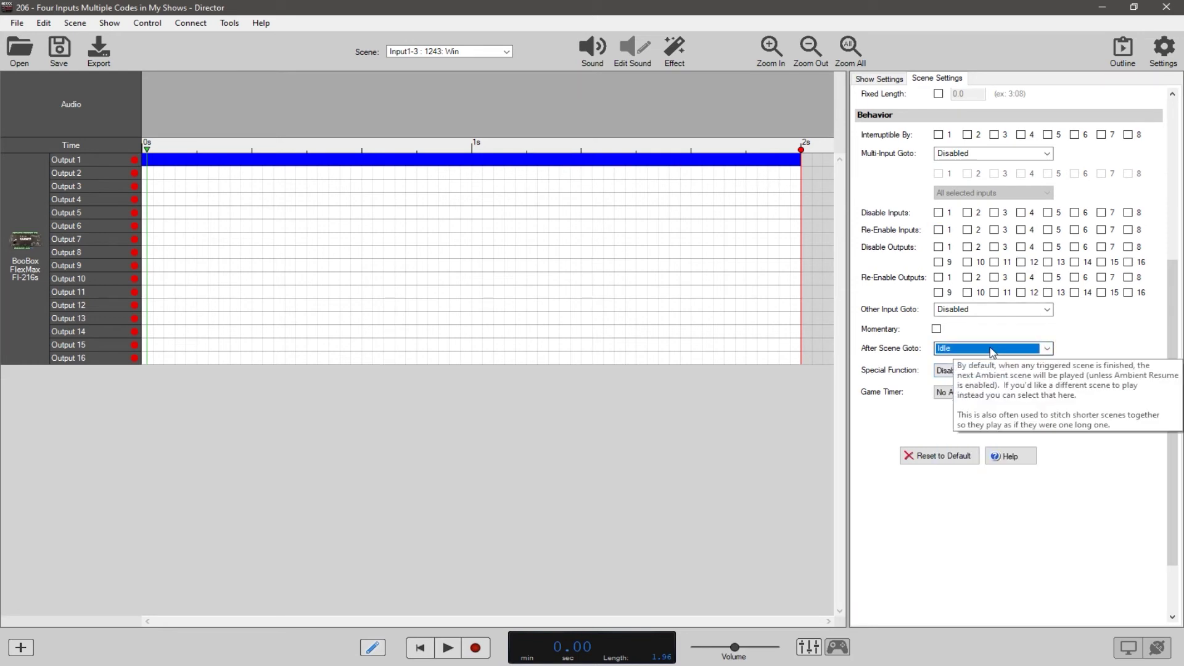
Revisit the Idle scene, check the Multi-Input Goto of Input2-0 2314: Hit 3, and open Input2-1 2314: Hit 1.
{"action": "left_click", "coordinate": [499, 55]}
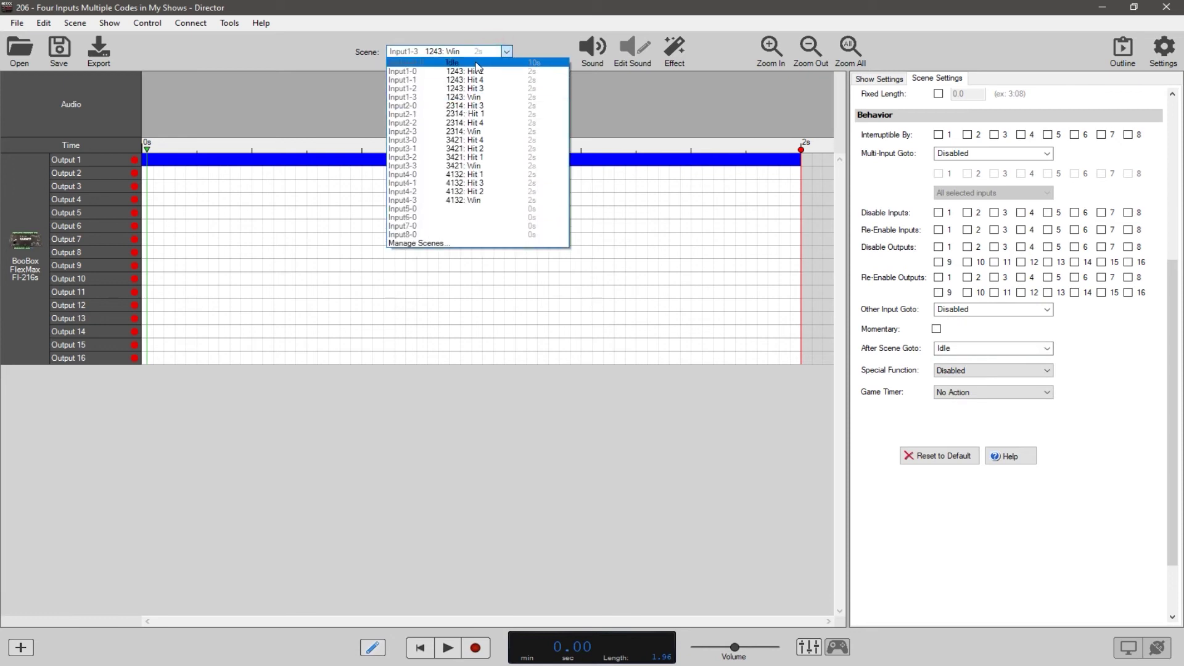
{"action": "left_click", "coordinate": [476, 64]}
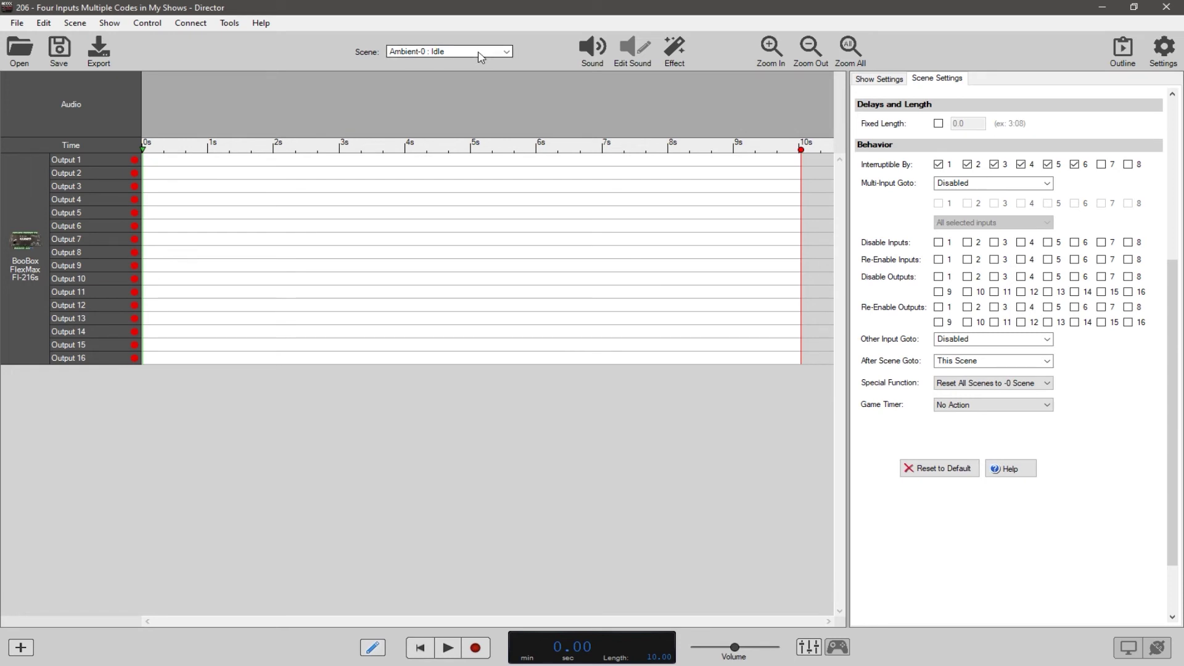
{"action": "left_click", "coordinate": [481, 57]}
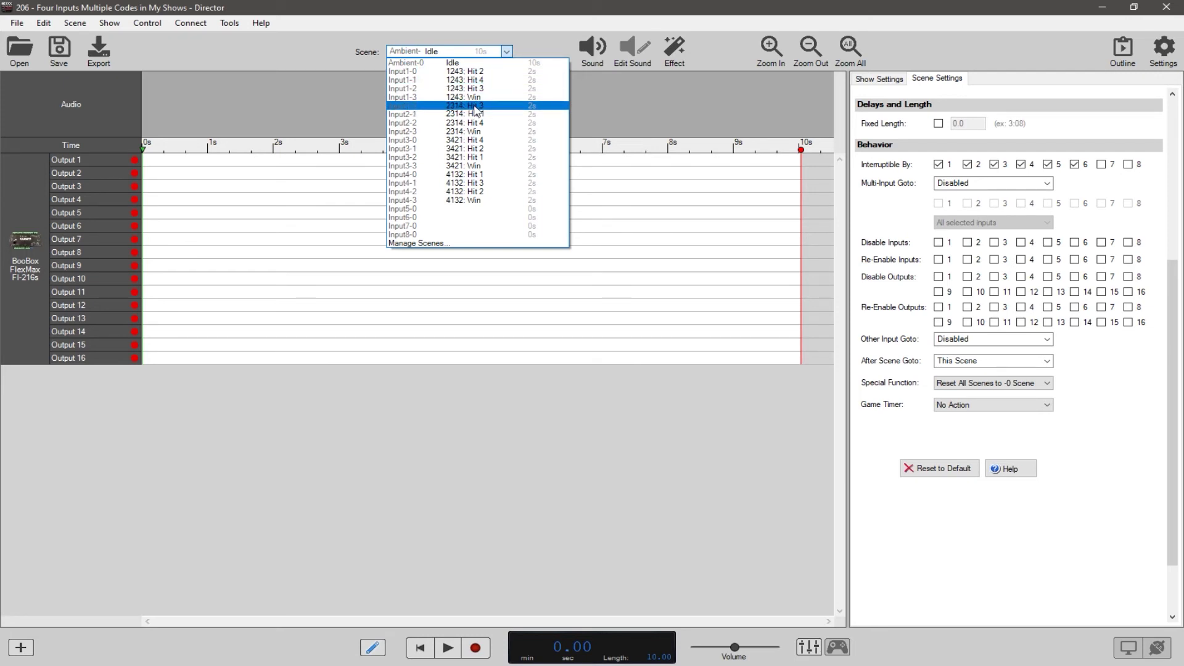
{"action": "left_click", "coordinate": [475, 106]}
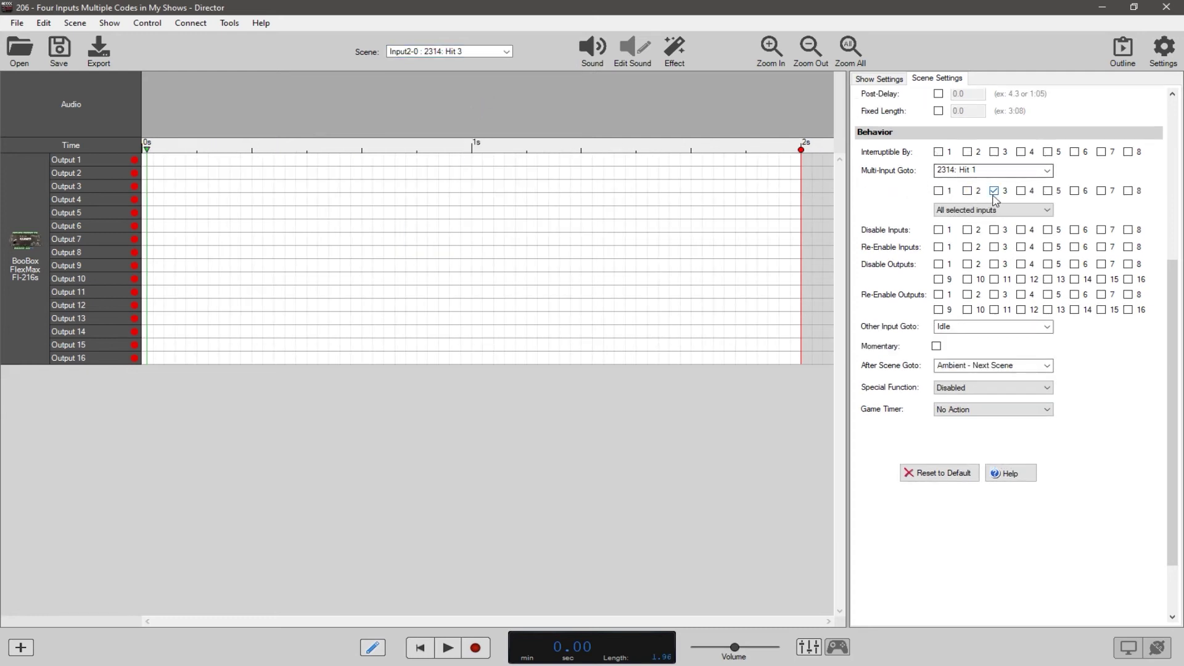
{"action": "left_click", "coordinate": [460, 52]}
{"action": "left_click", "coordinate": [471, 111]}
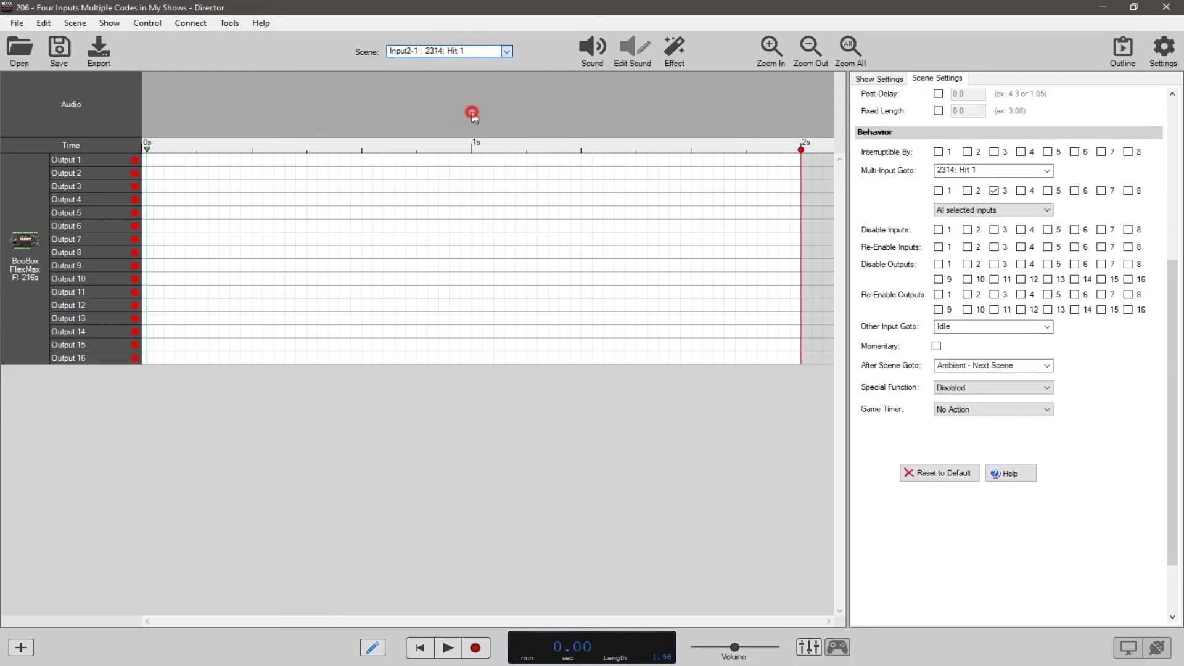
Open the Input2-2 2314: Hit 4 and Input2-3 2314: Win scenes, examine their Multi-Input Goto settings, and review the scene list.
{"action": "left_click", "coordinate": [461, 52]}
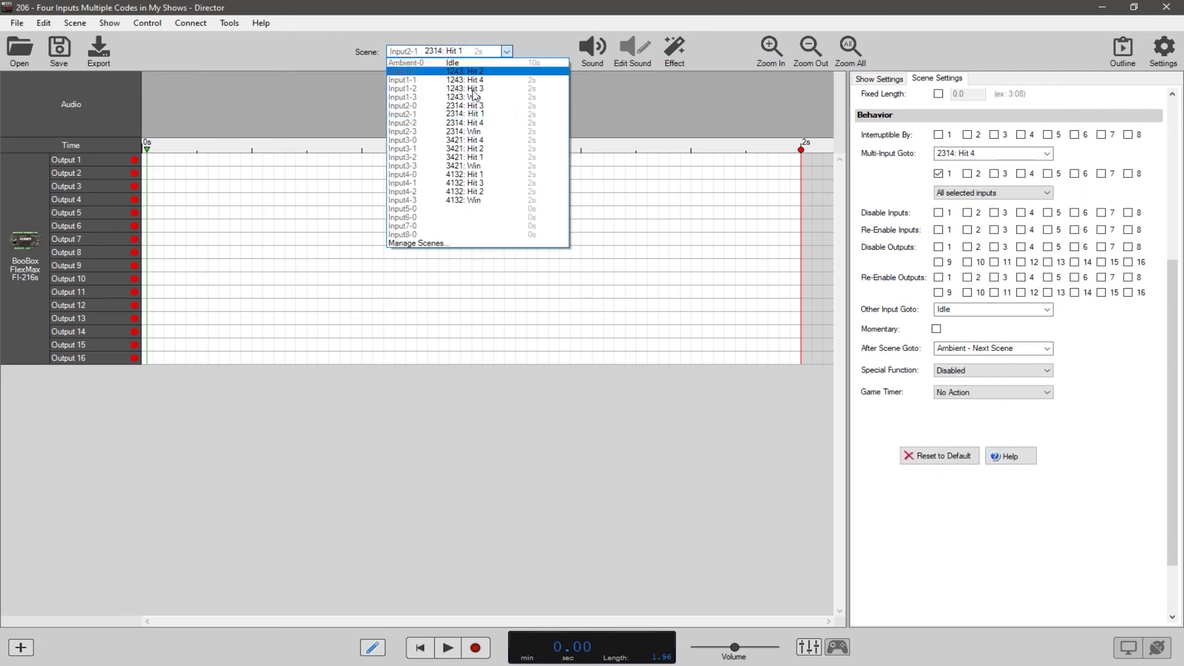
{"action": "left_click", "coordinate": [479, 120]}
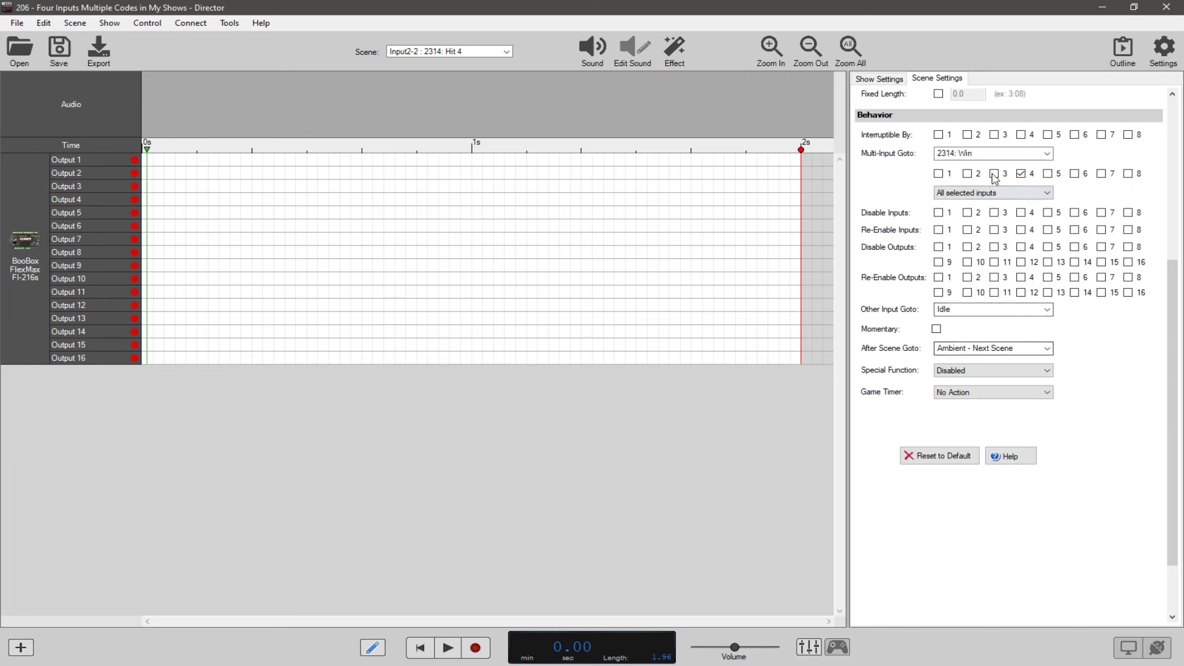
{"action": "left_click", "coordinate": [452, 52]}
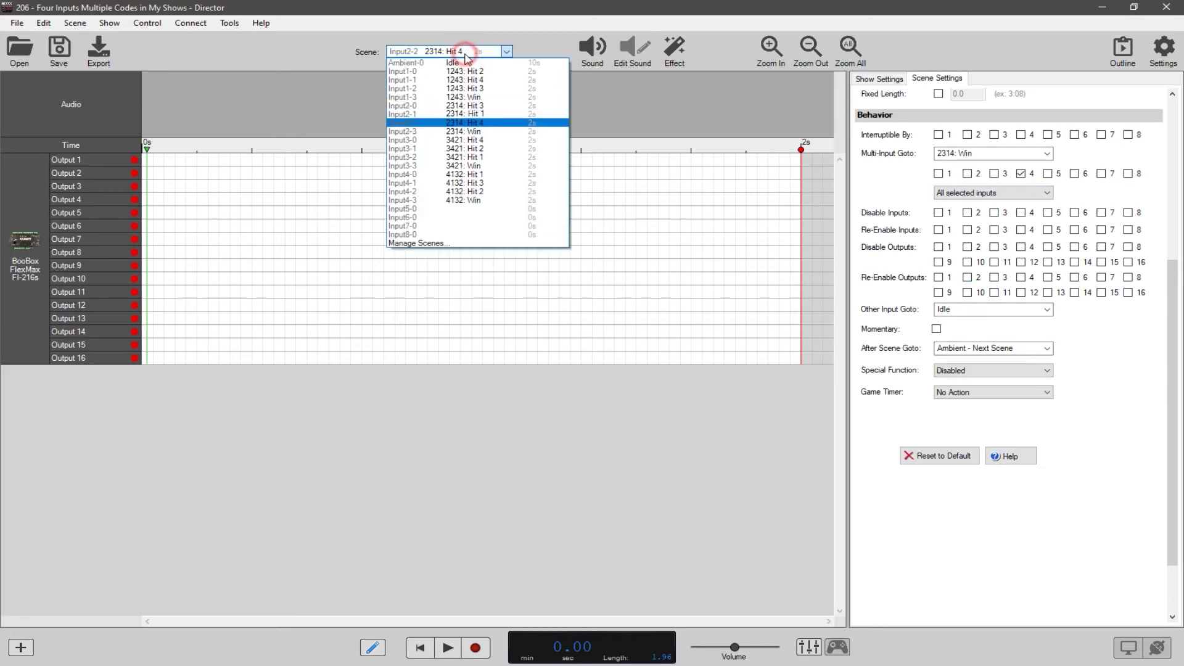
{"action": "left_click", "coordinate": [471, 132]}
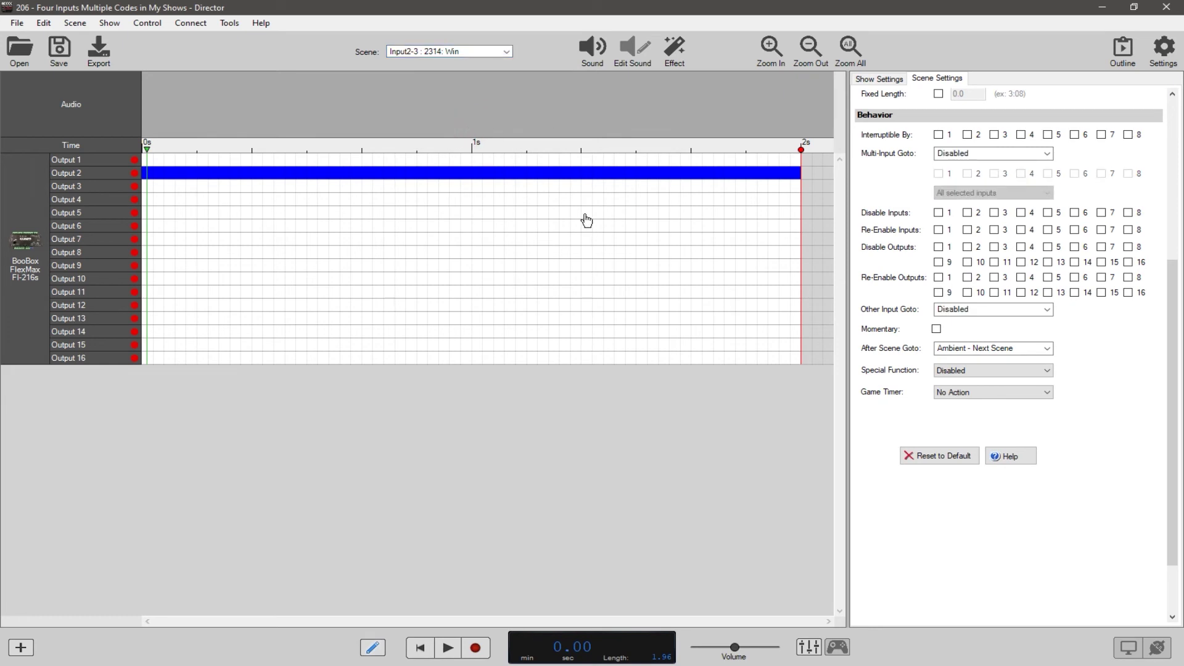
{"action": "left_click", "coordinate": [484, 53]}
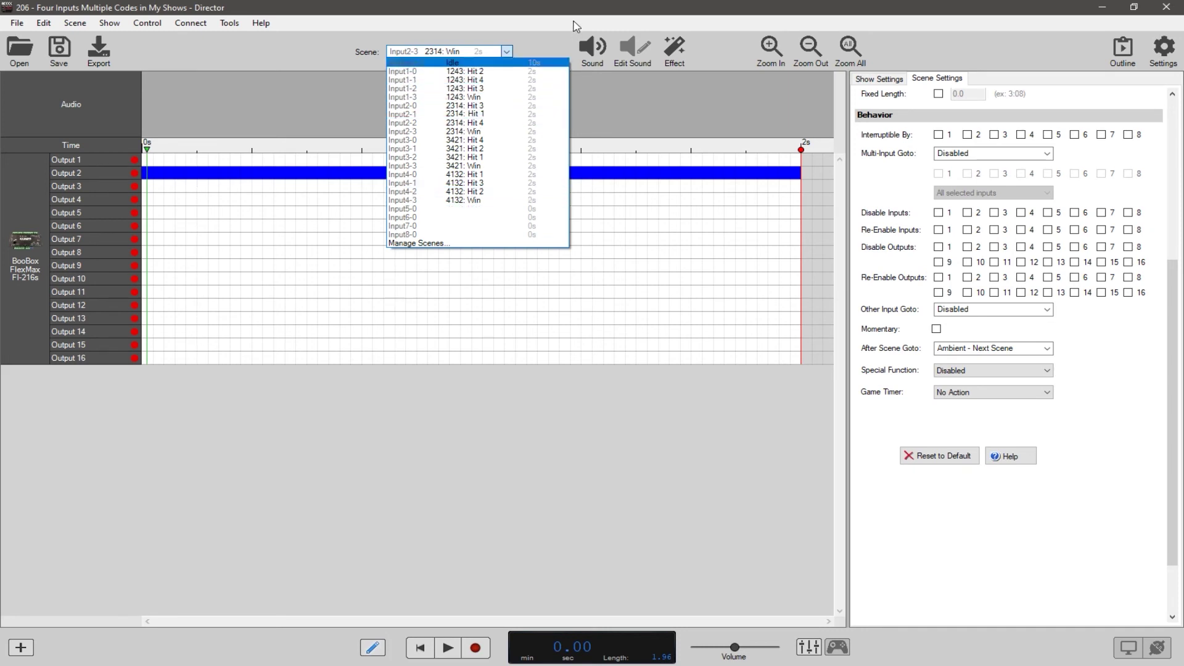
{"action": "left_click", "coordinate": [471, 98]}
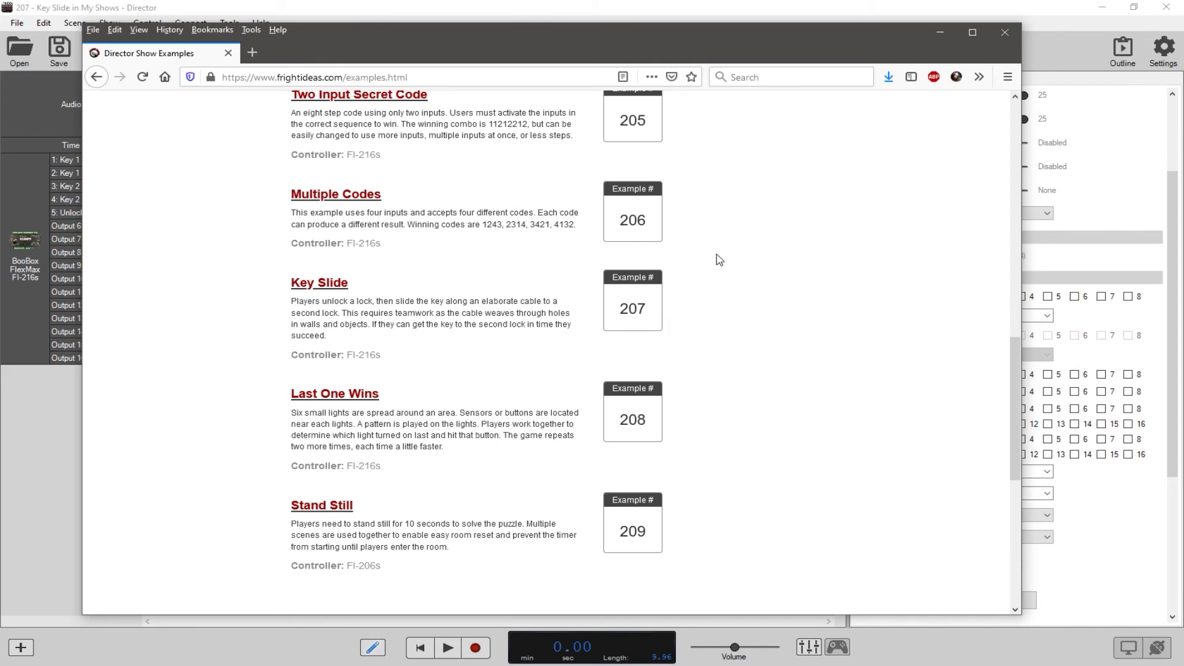
Bring the 207 Key Slide show into view and examine its Inputs and Outputs settings and the Idle scene's behavior settings.
{"action": "left_click_drag", "start_coordinate": [834, 35], "coordinate": [0, 31]}
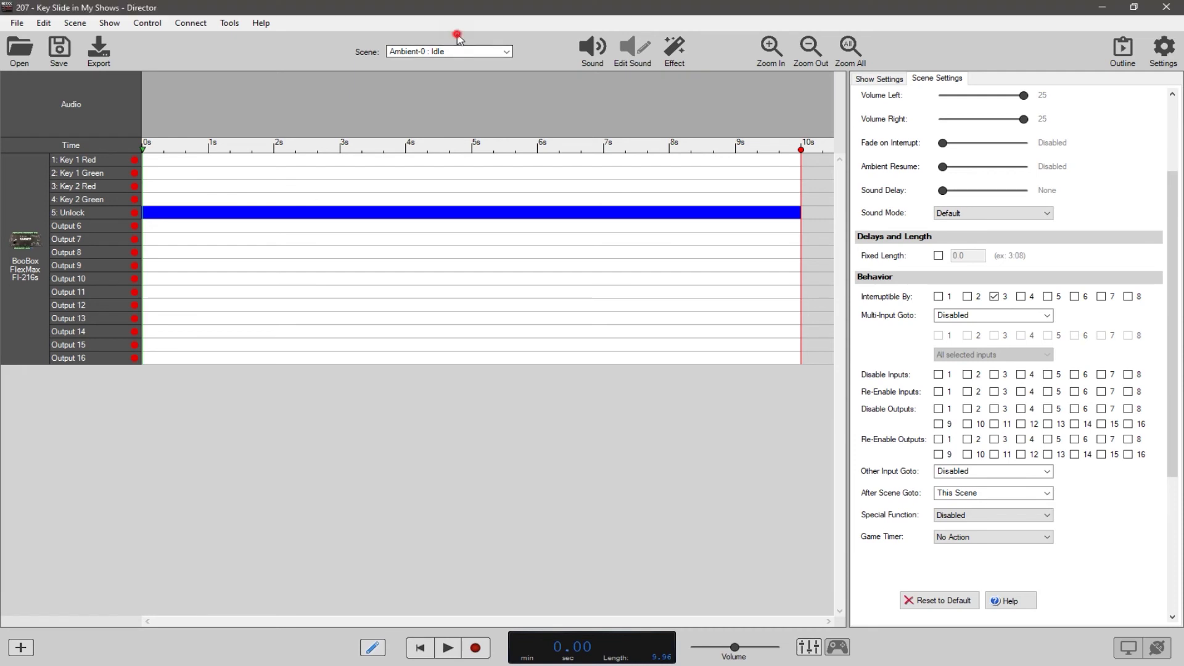
{"action": "left_click", "coordinate": [901, 83]}
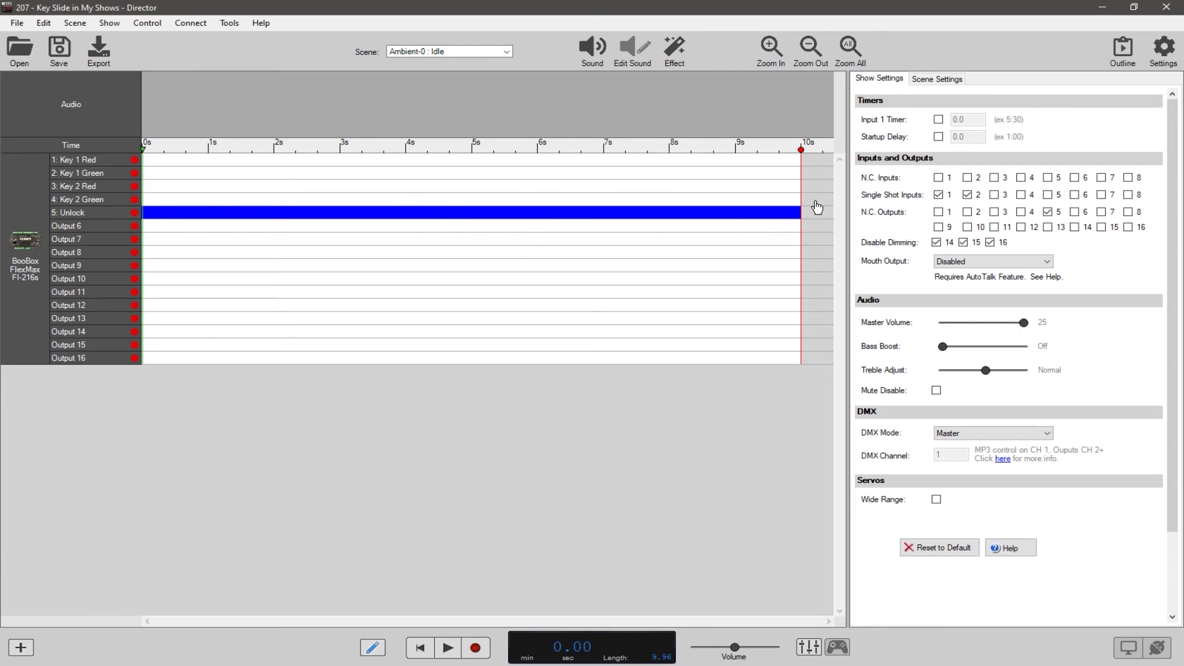
{"action": "left_click", "coordinate": [943, 80]}
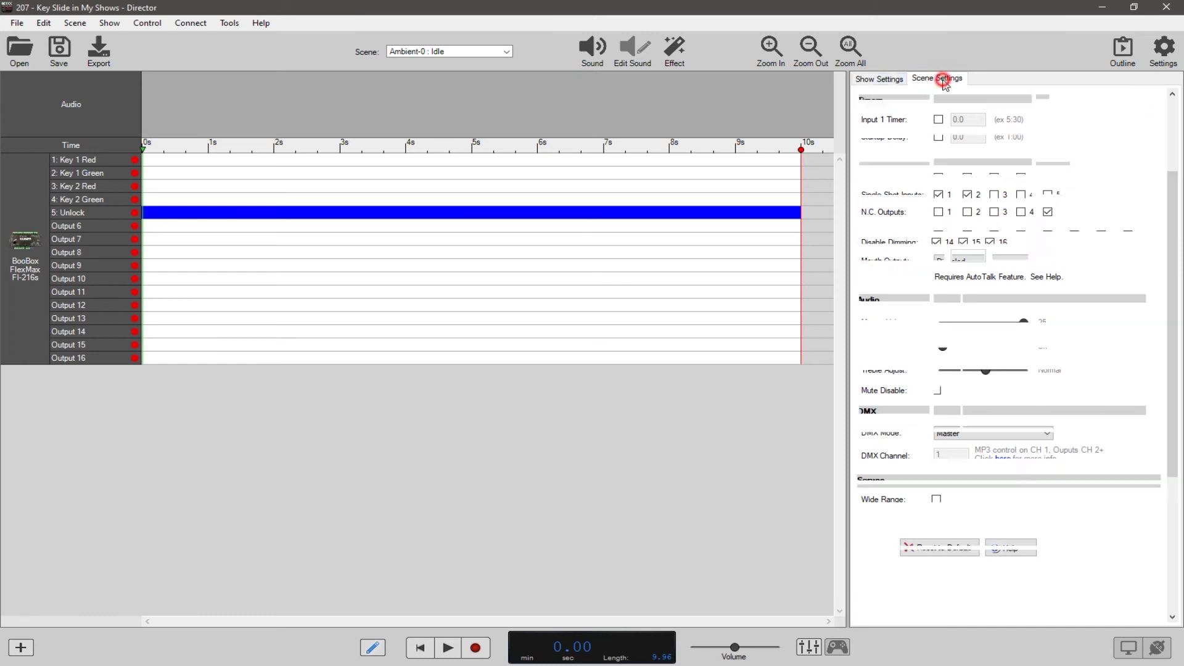
{"action": "left_click", "coordinate": [445, 53]}
{"action": "left_click", "coordinate": [462, 54]}
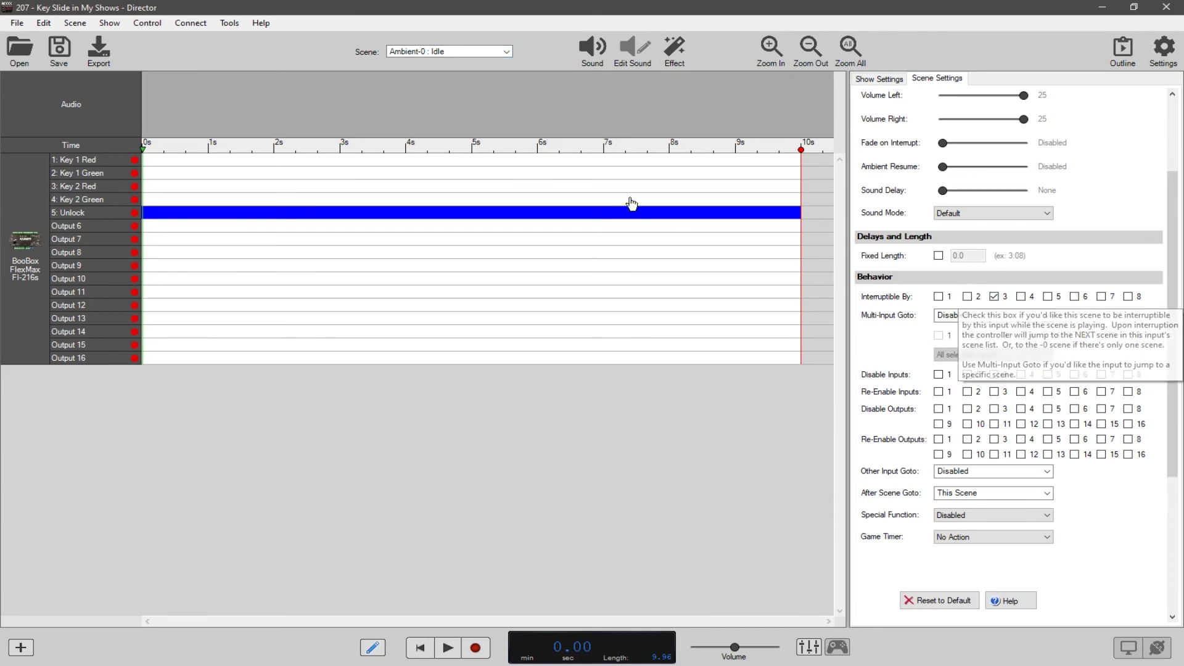
Open the Input3-0 Locked scene and examine its Interruptible By settings for inputs 1 and 2.
{"action": "left_click", "coordinate": [488, 53]}
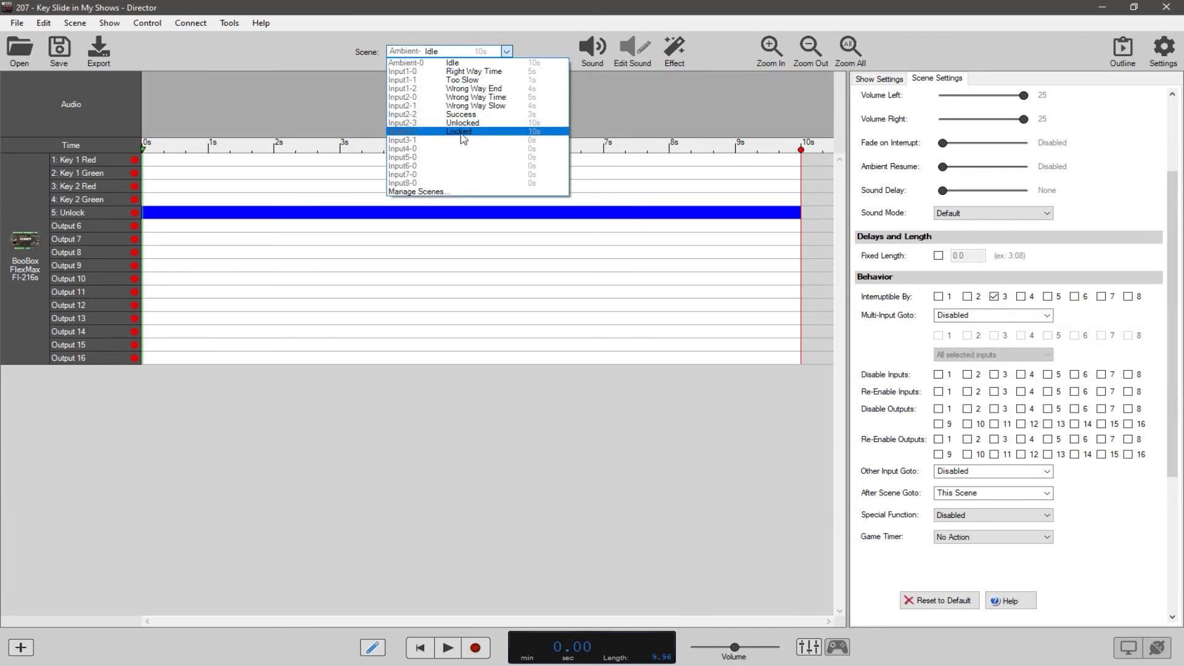
{"action": "left_click", "coordinate": [465, 133]}
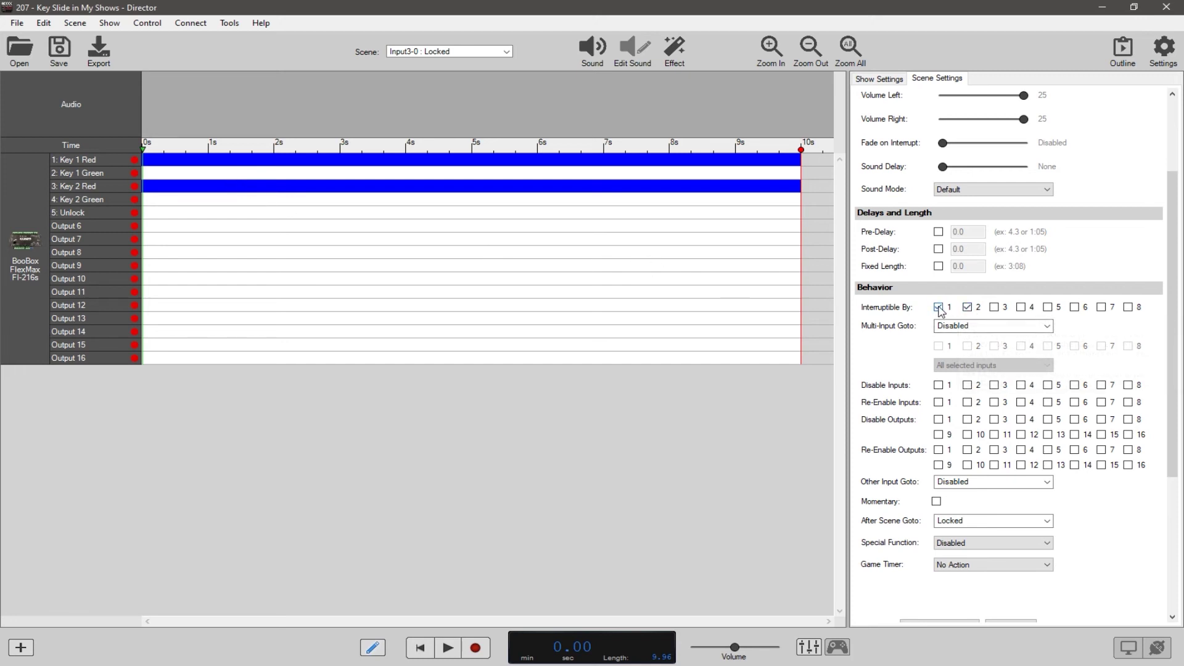
{"action": "mouse_move", "coordinate": [938, 312]}
{"action": "left_click", "coordinate": [967, 306]}
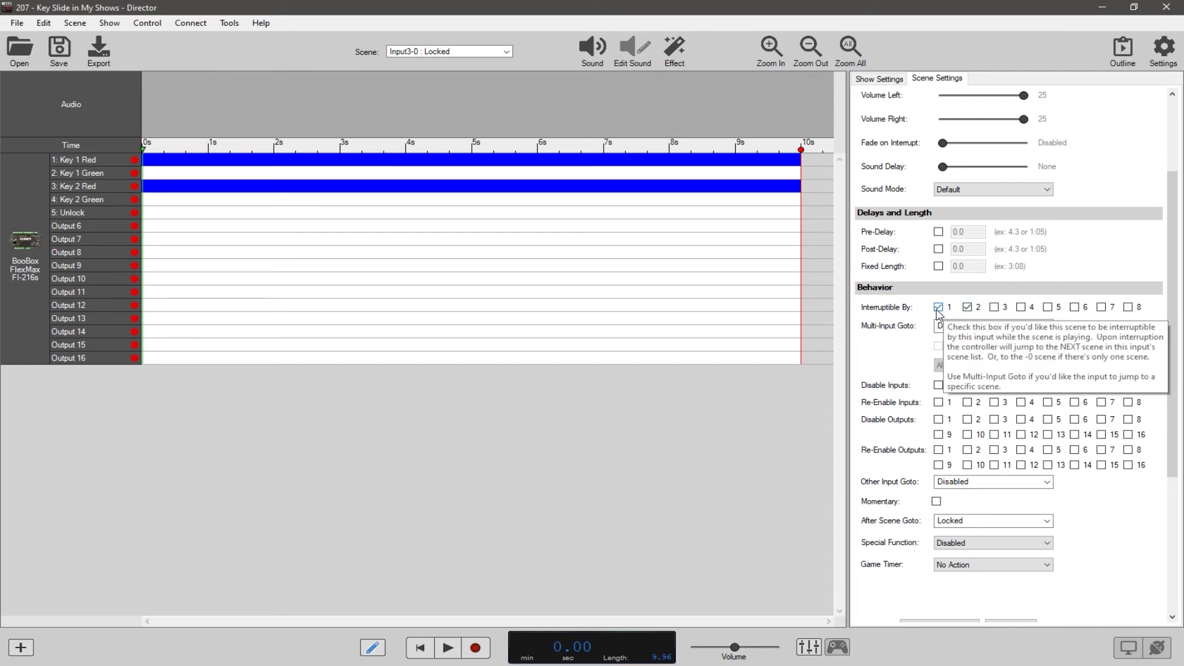
{"action": "left_click", "coordinate": [937, 307]}
Open the Input1-0 Right Way Time scene and play part of it to preview its audio and key light outputs.
{"action": "left_click", "coordinate": [506, 52]}
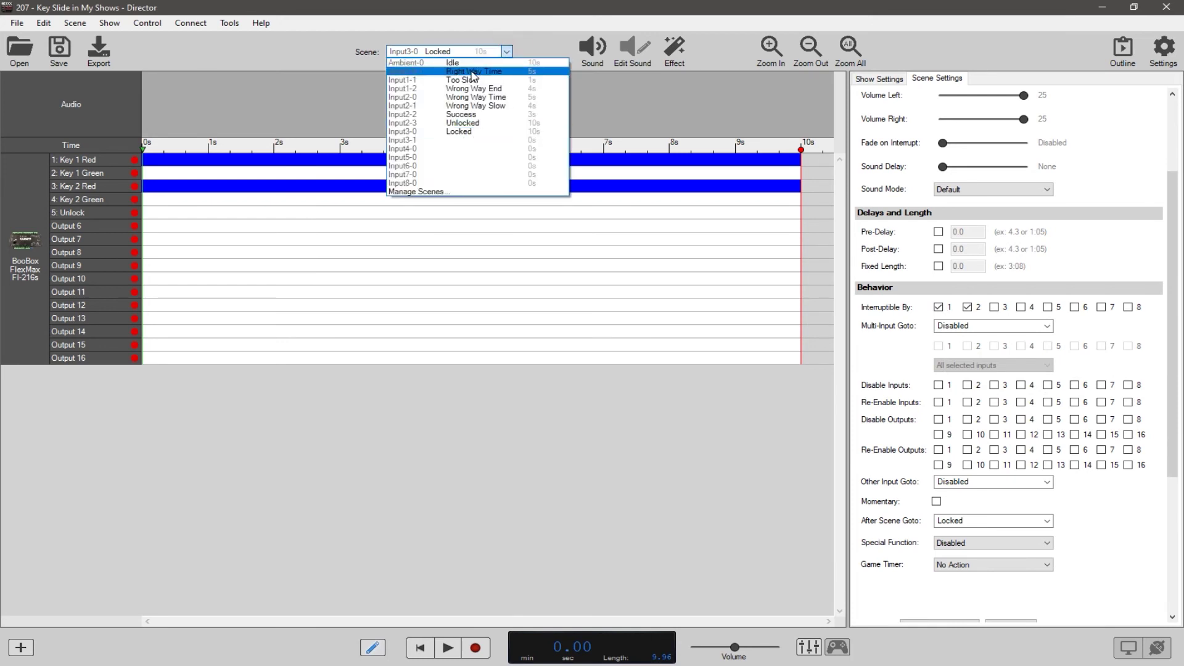
{"action": "left_click", "coordinate": [472, 73]}
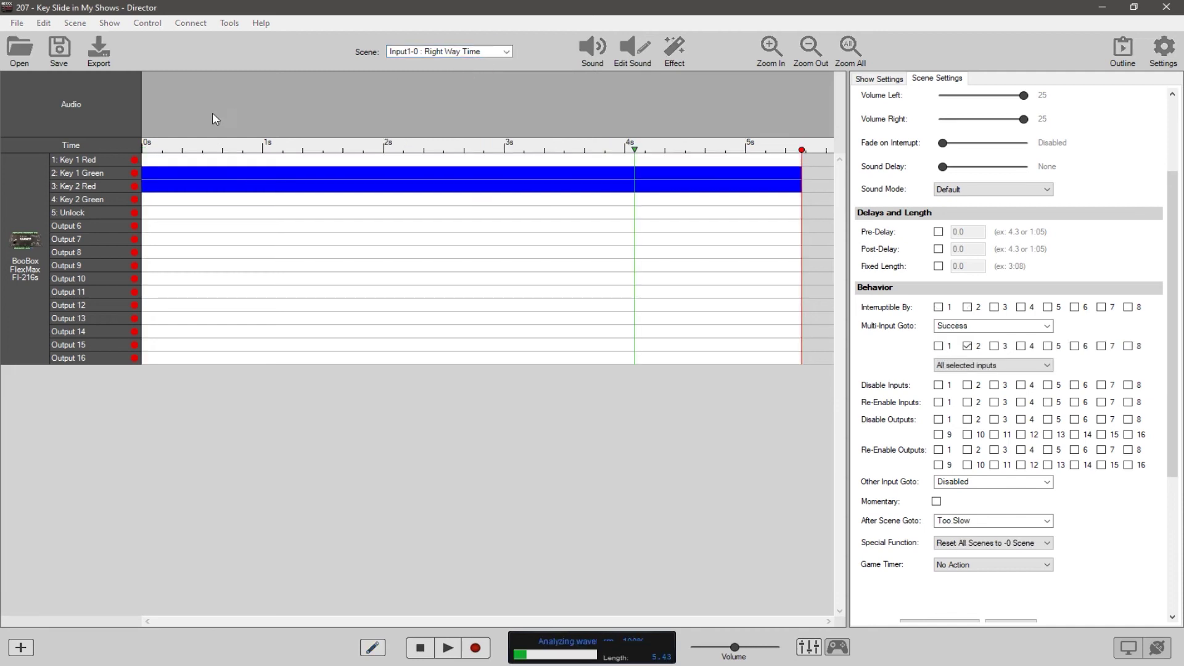
{"action": "left_click_drag", "start_coordinate": [230, 169], "coordinate": [141, 176]}
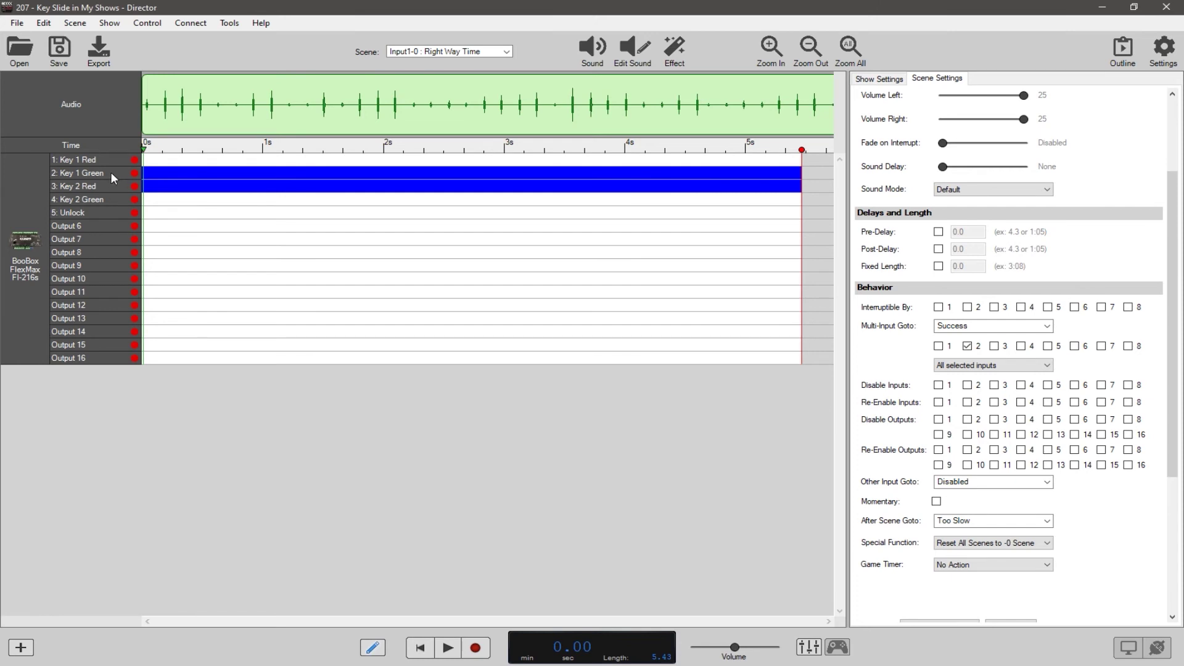
{"action": "key", "text": "space"}
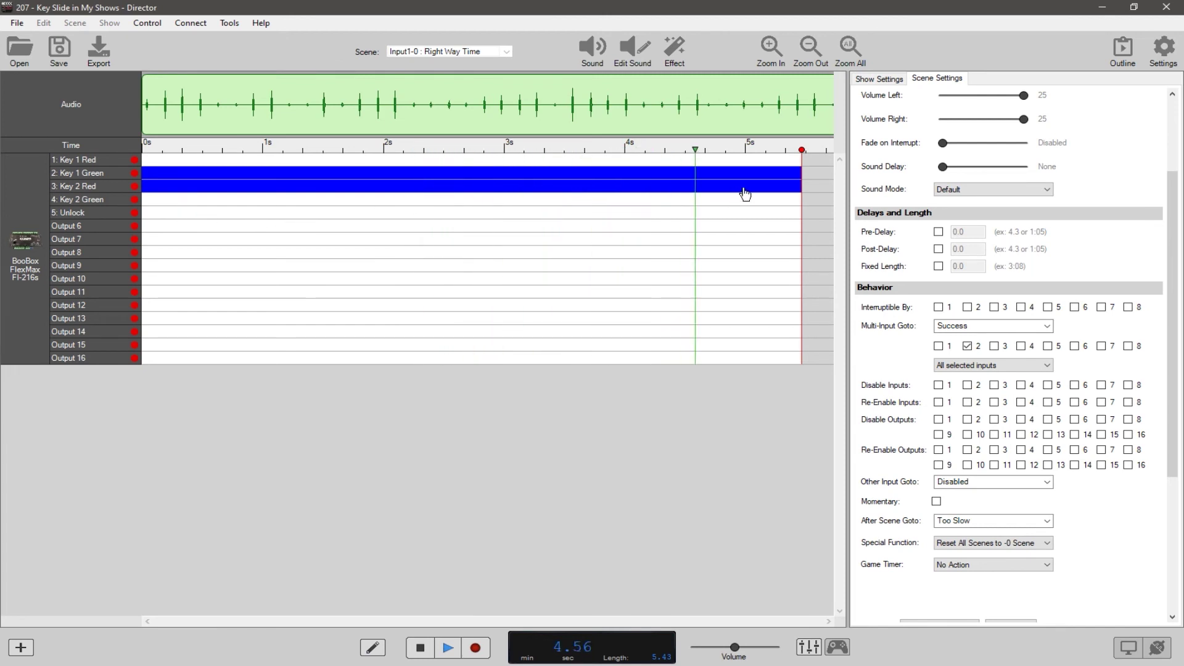
{"action": "key", "text": "space"}
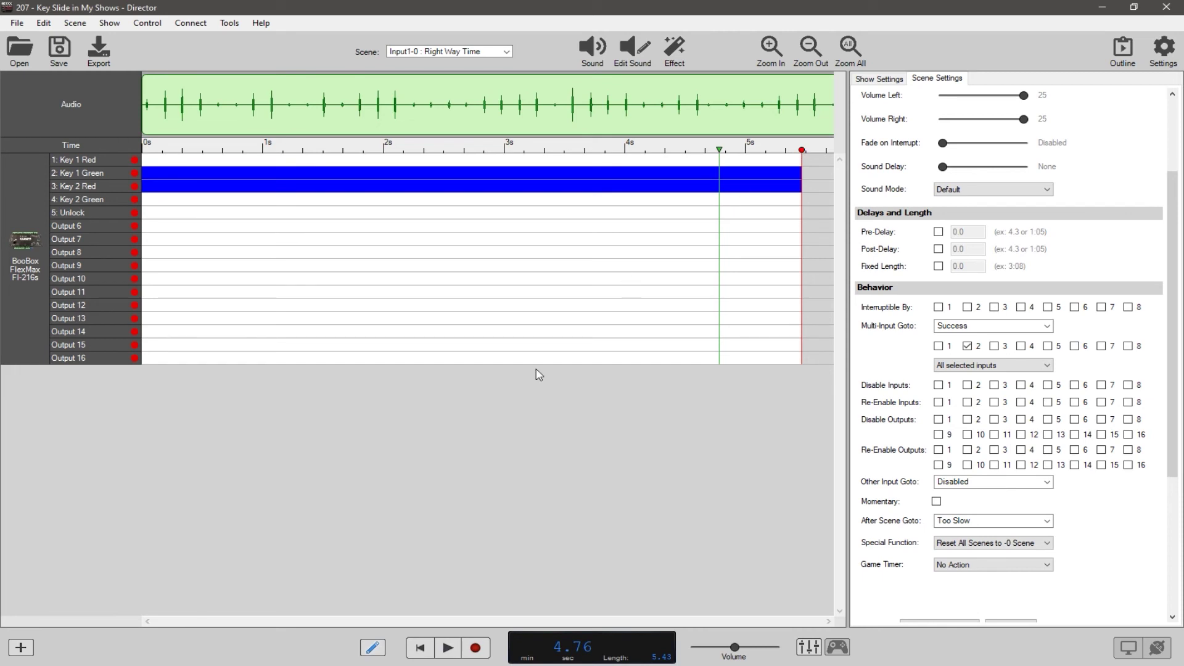
Compare the full audio track's length with the end of the Right Way Time scene on the timeline.
{"action": "scroll", "coordinate": [653, 265], "scroll_direction": "down", "scroll_amount": 2}
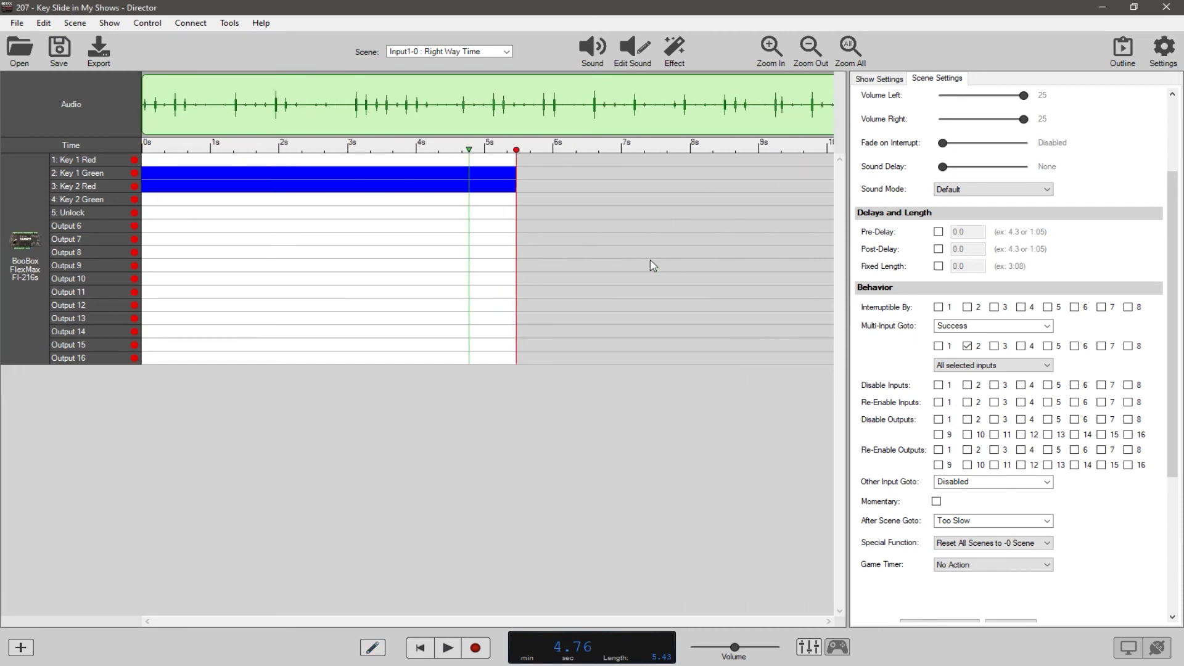
{"action": "scroll", "coordinate": [653, 266], "scroll_direction": "down", "scroll_amount": 4}
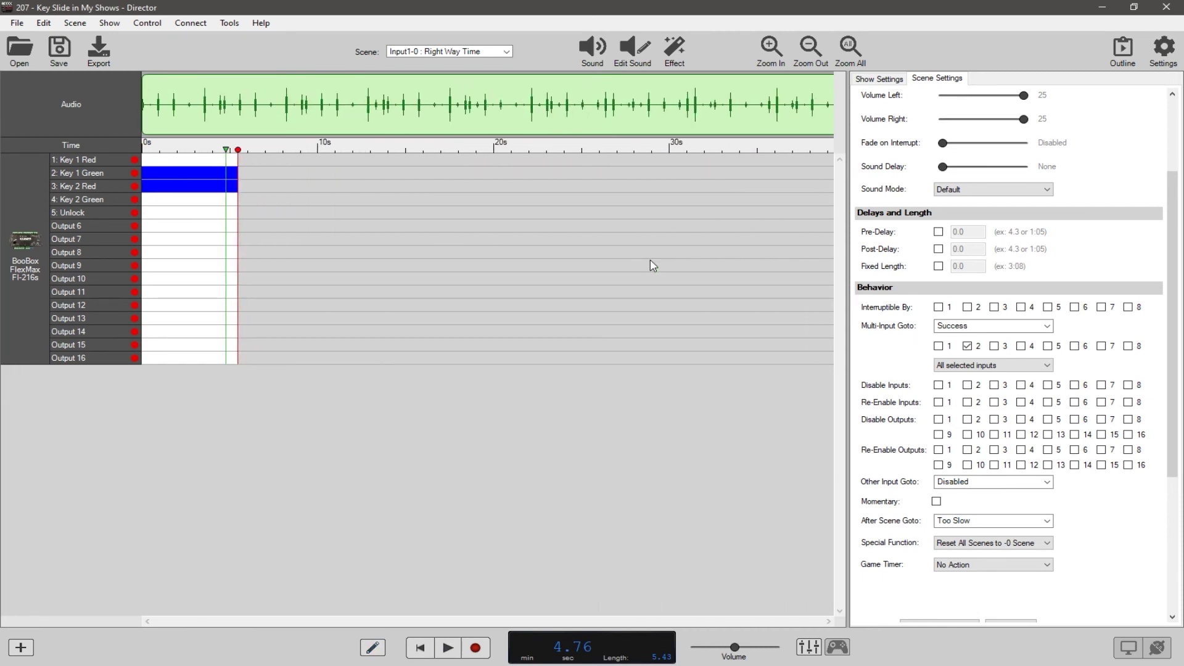
{"action": "scroll", "coordinate": [653, 265], "scroll_direction": "down", "scroll_amount": 4}
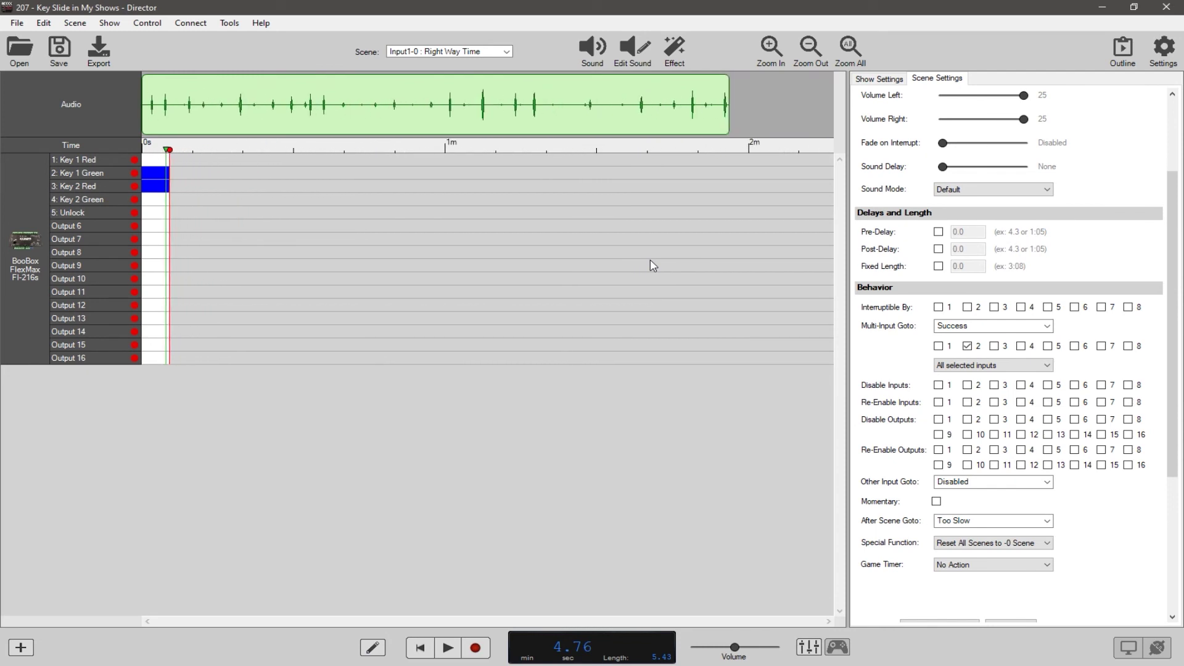
{"action": "scroll", "coordinate": [653, 266], "scroll_direction": "up", "scroll_amount": 7}
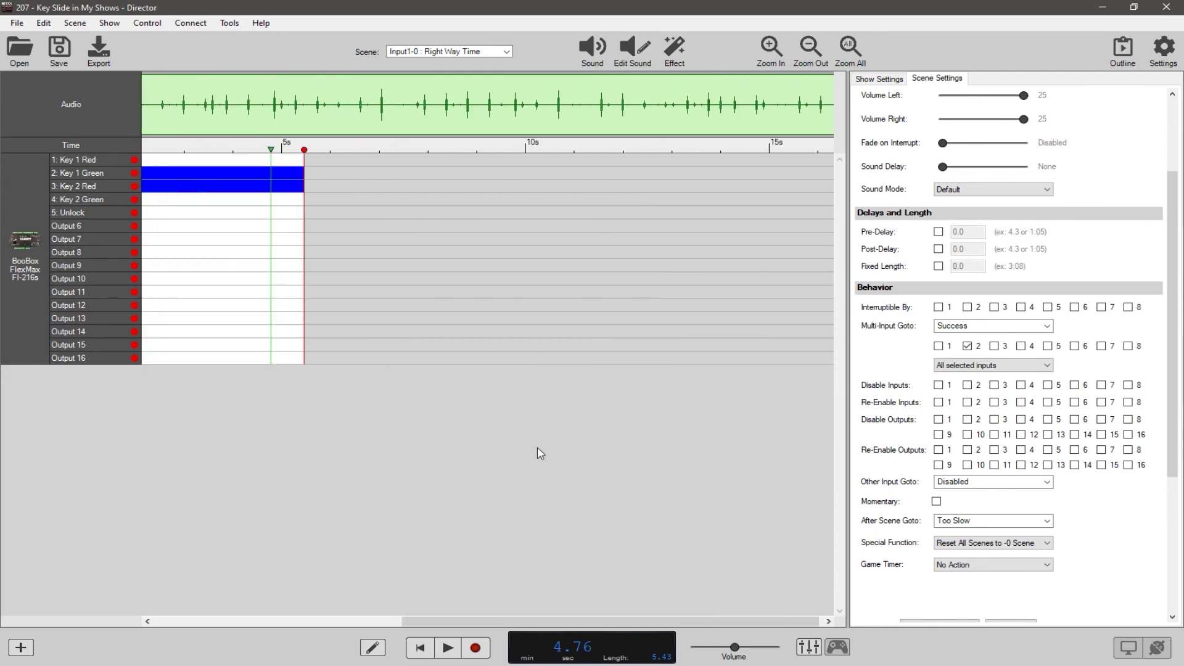
{"action": "left_click_drag", "start_coordinate": [471, 621], "coordinate": [223, 621]}
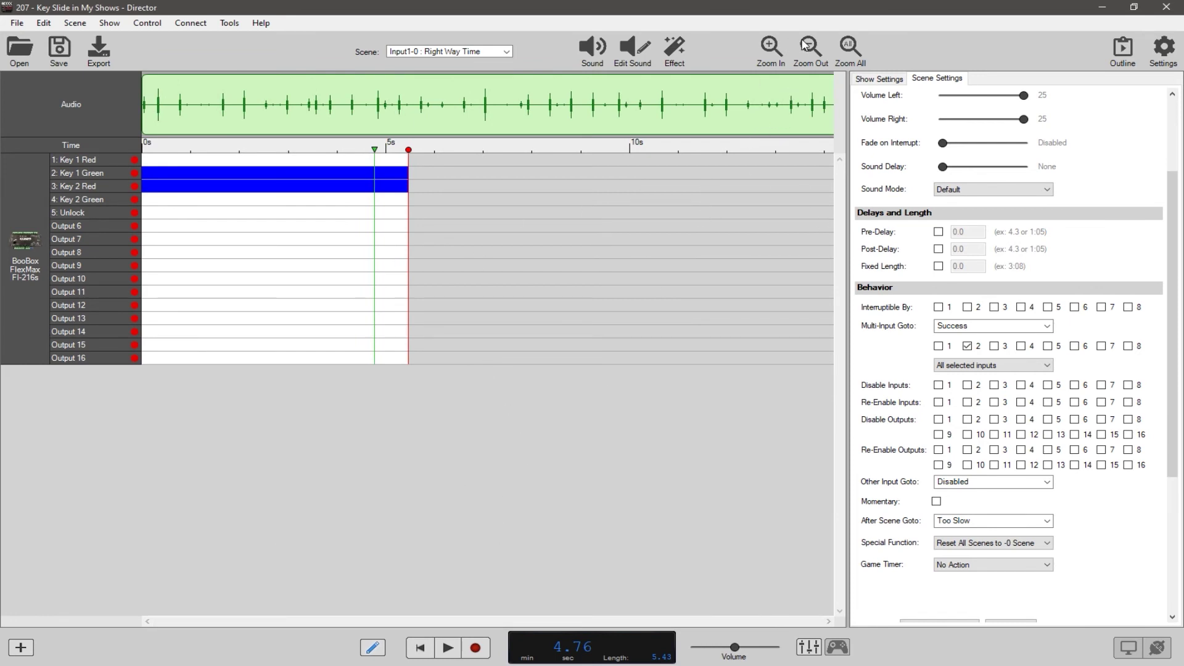
{"action": "left_click", "coordinate": [779, 46]}
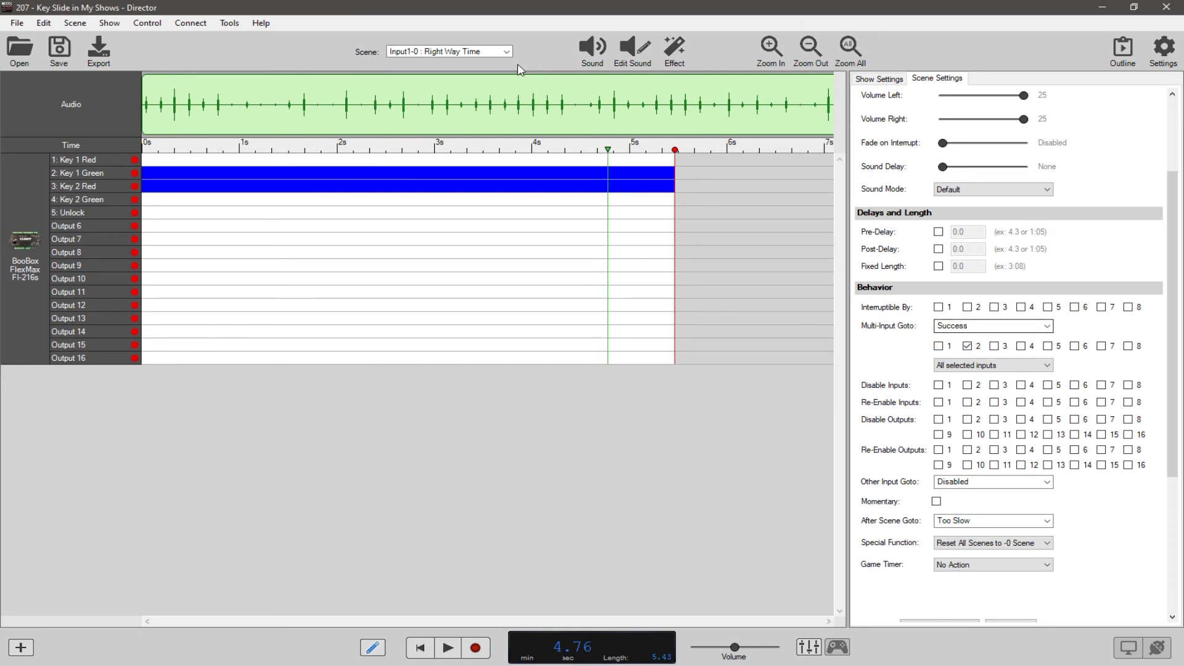
Open the Input2-2 Success scene and play part of it to preview its sound and green key outputs.
{"action": "left_click", "coordinate": [488, 52]}
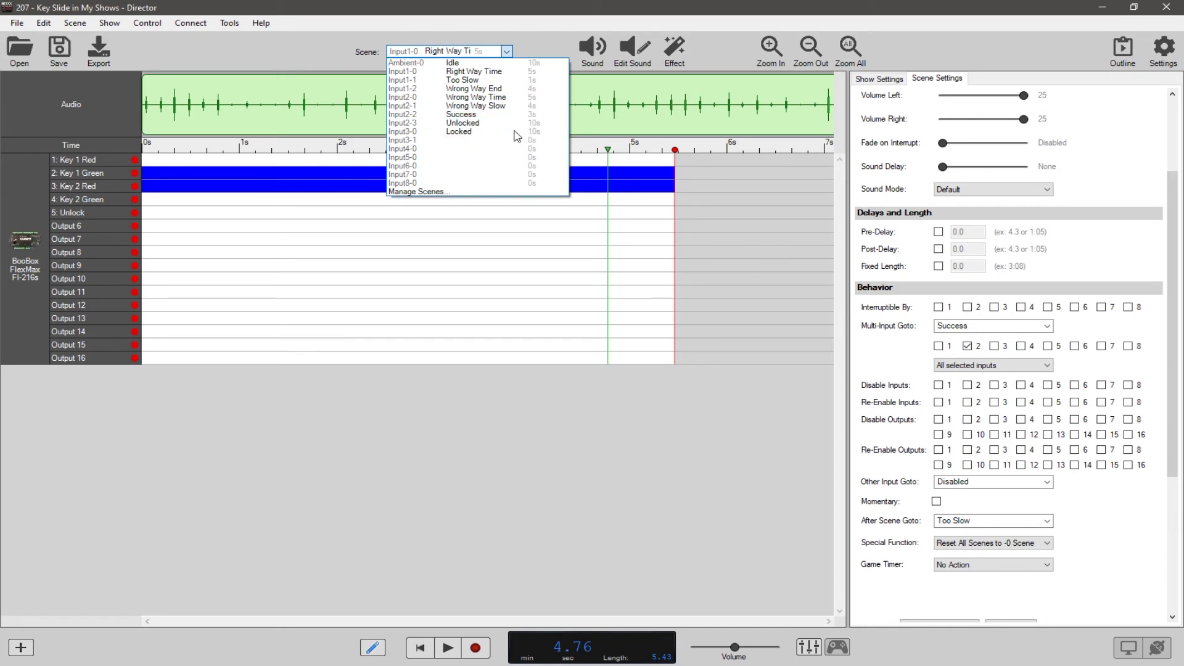
{"action": "left_click", "coordinate": [462, 114]}
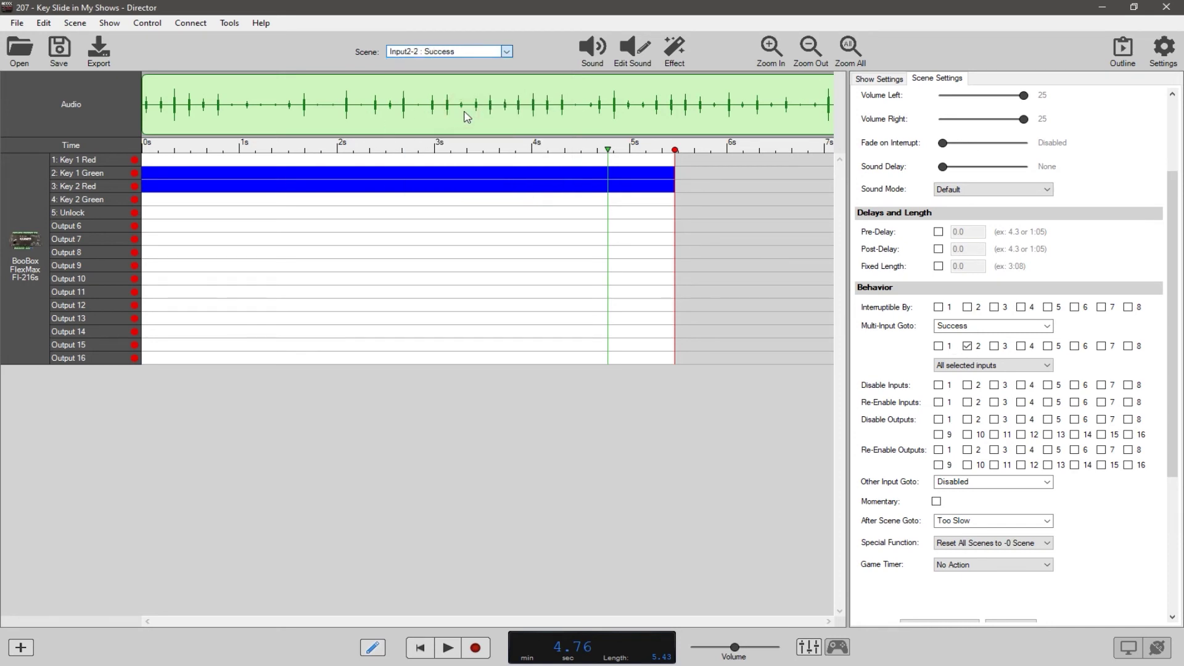
{"action": "left_click_drag", "start_coordinate": [682, 149], "coordinate": [148, 154]}
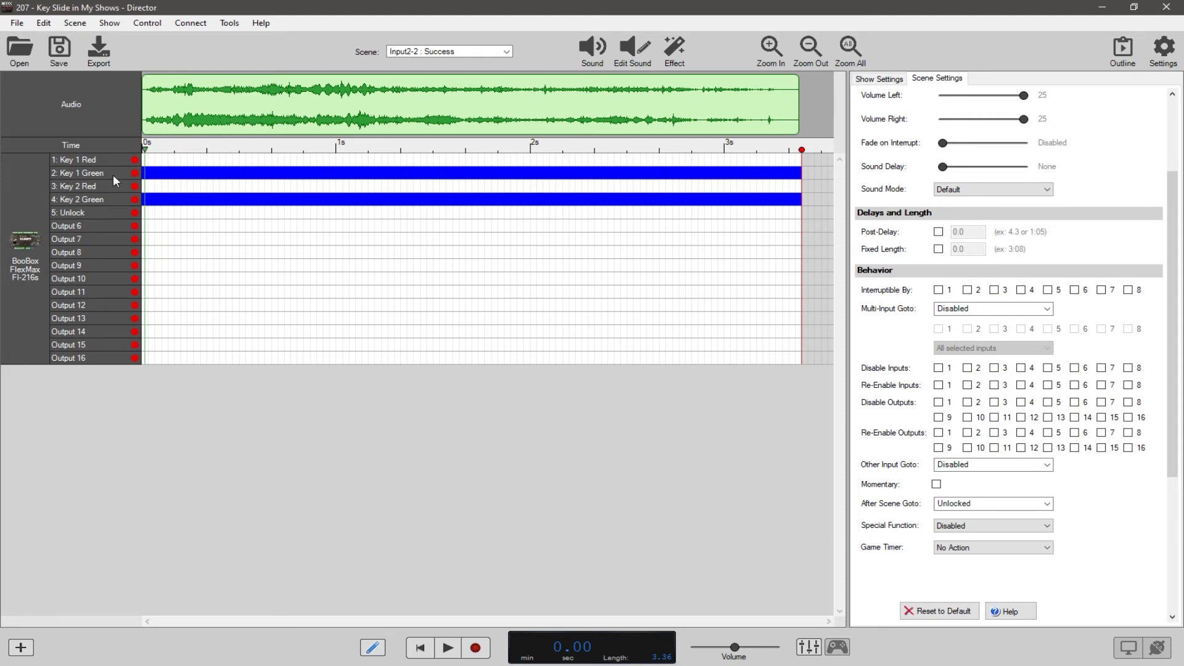
{"action": "key", "text": "space"}
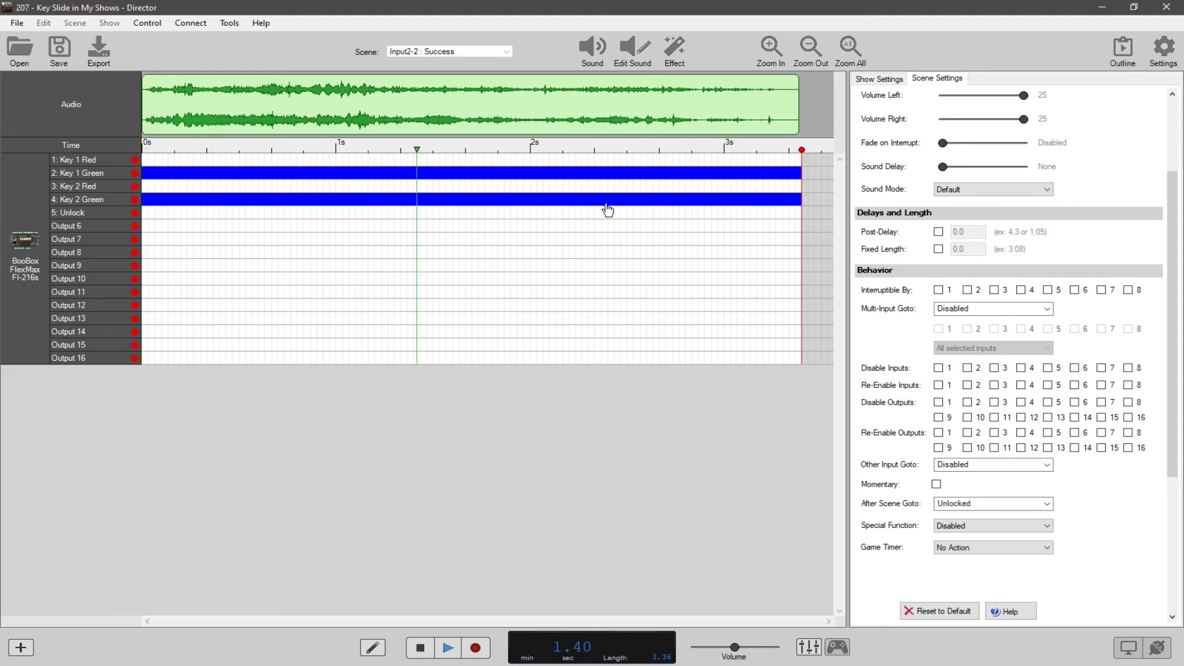
{"action": "key", "text": "space"}
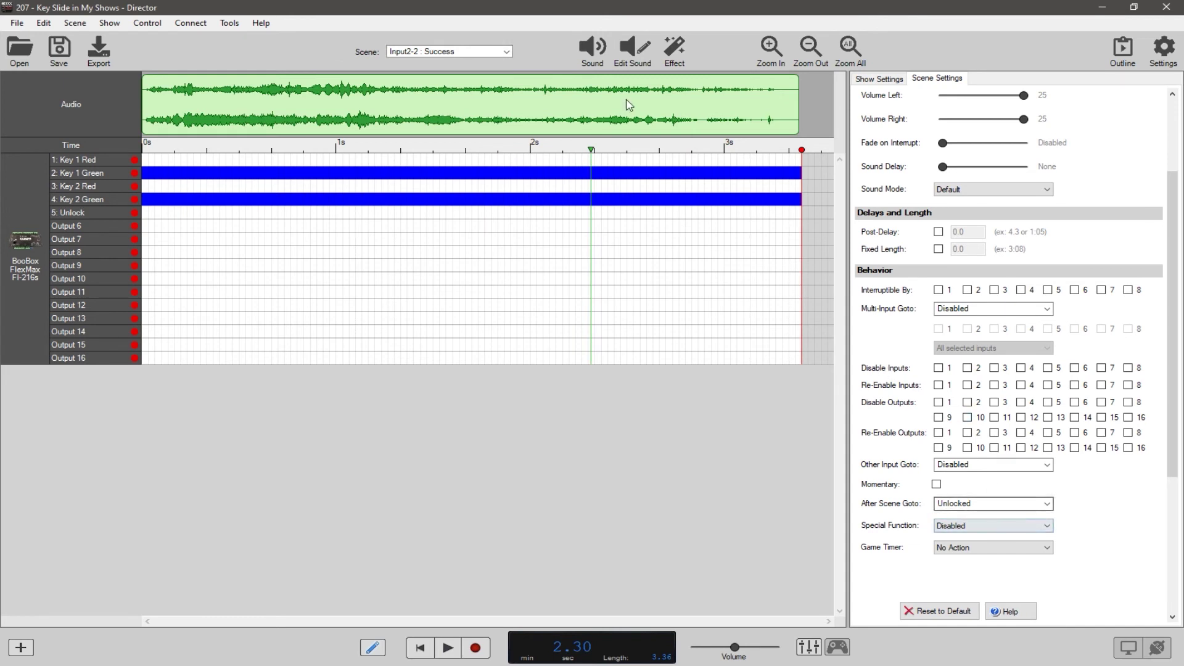
Check Interruptible By in the Input2-3 Unlocked scene, and compare it with the Input3-0 Locked scene's setting.
{"action": "left_click", "coordinate": [484, 52]}
{"action": "left_click", "coordinate": [480, 126]}
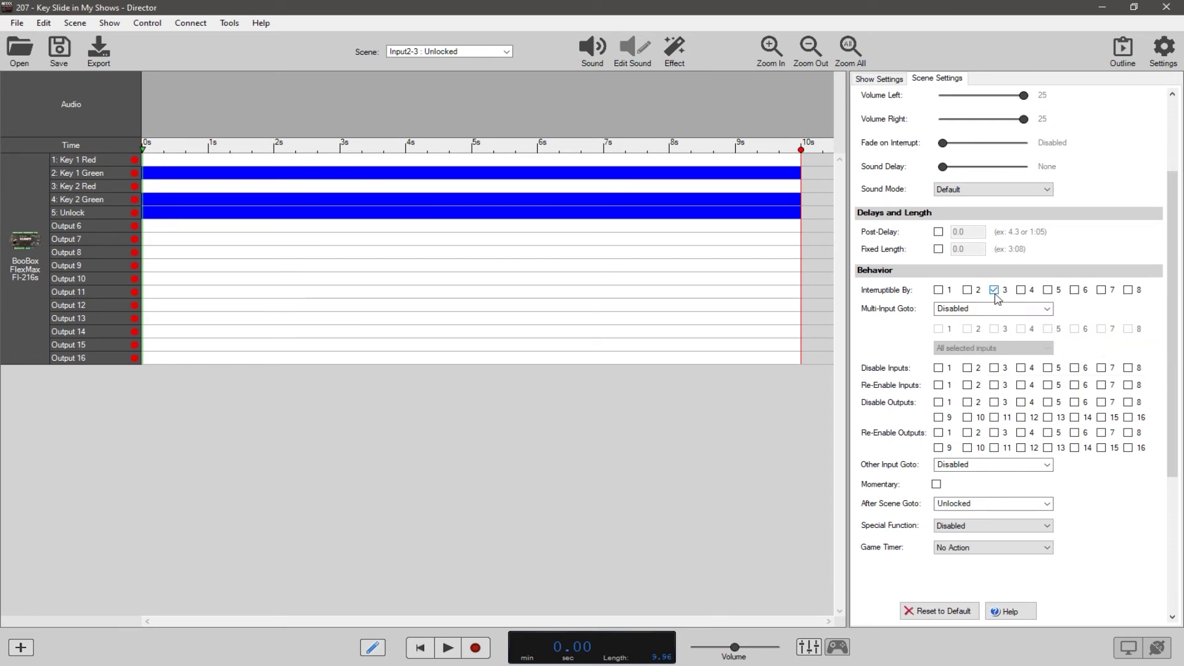
{"action": "left_click", "coordinate": [506, 51]}
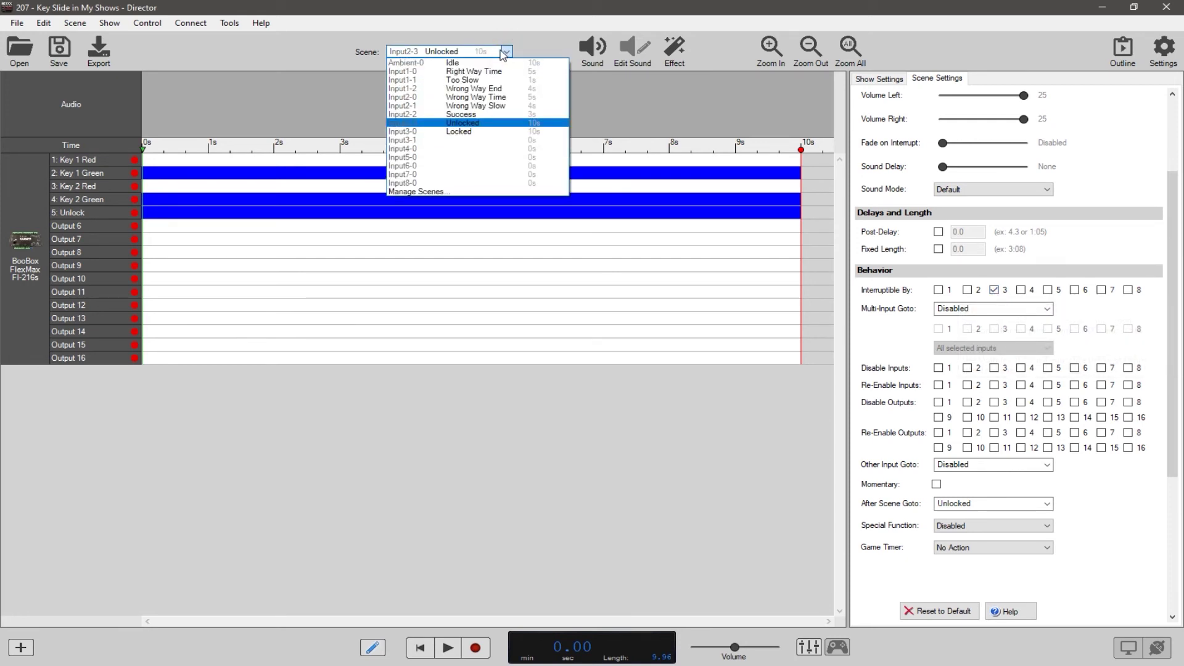
{"action": "left_click", "coordinate": [463, 132]}
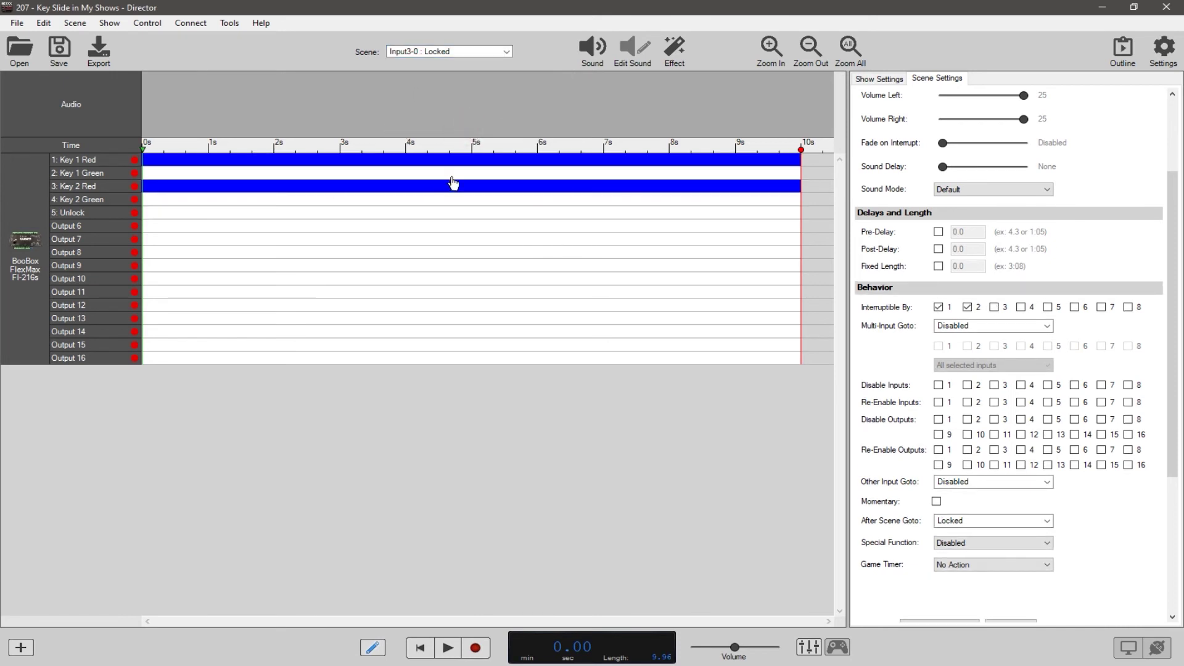
{"action": "left_click", "coordinate": [968, 307]}
Open the Input2-0 Wrong Way Time scene and examine its Multi-Input Goto and After Scene Goto settings.
{"action": "left_click", "coordinate": [473, 52]}
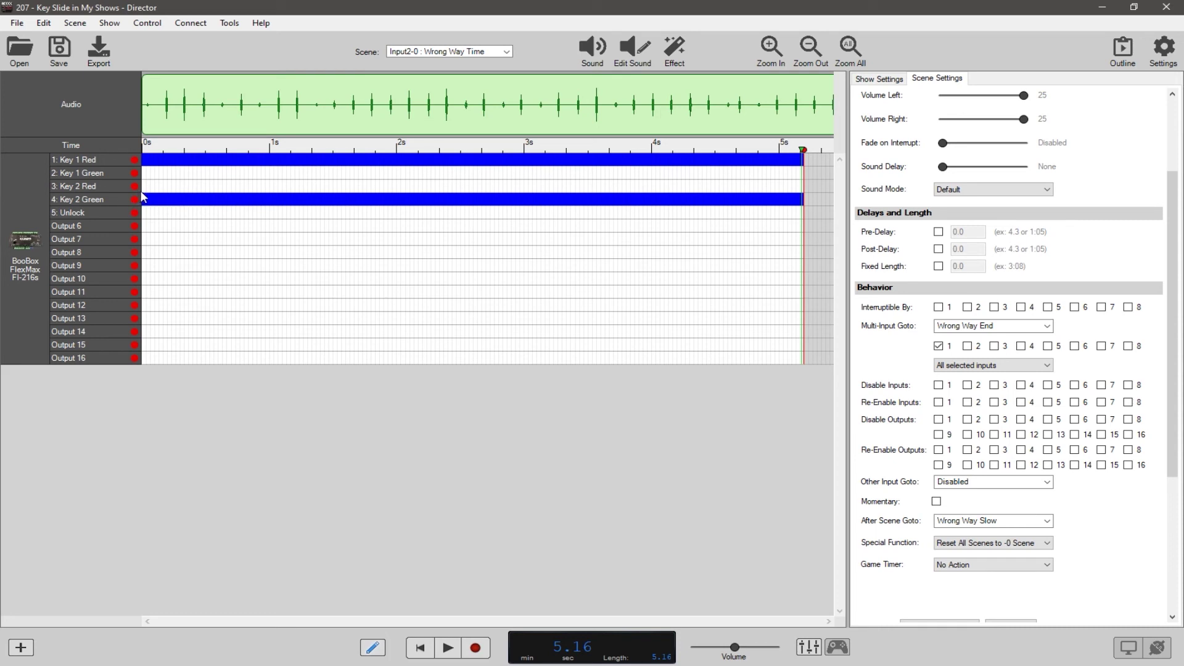
{"action": "mouse_move", "coordinate": [963, 331]}
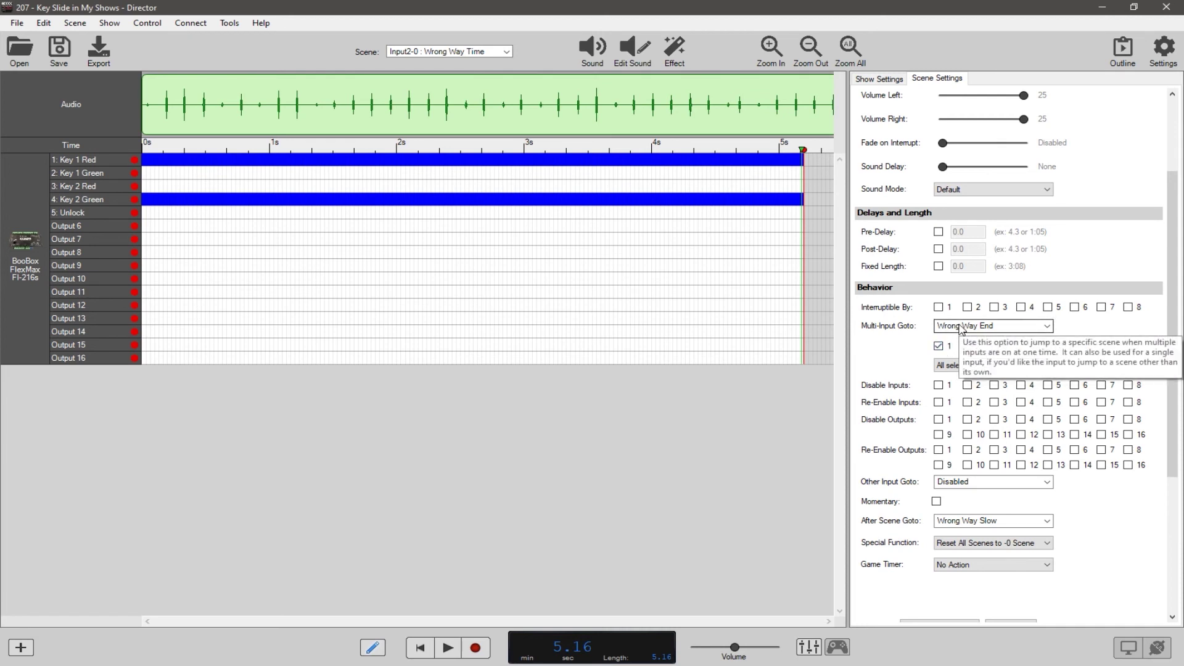
{"action": "mouse_move", "coordinate": [987, 526]}
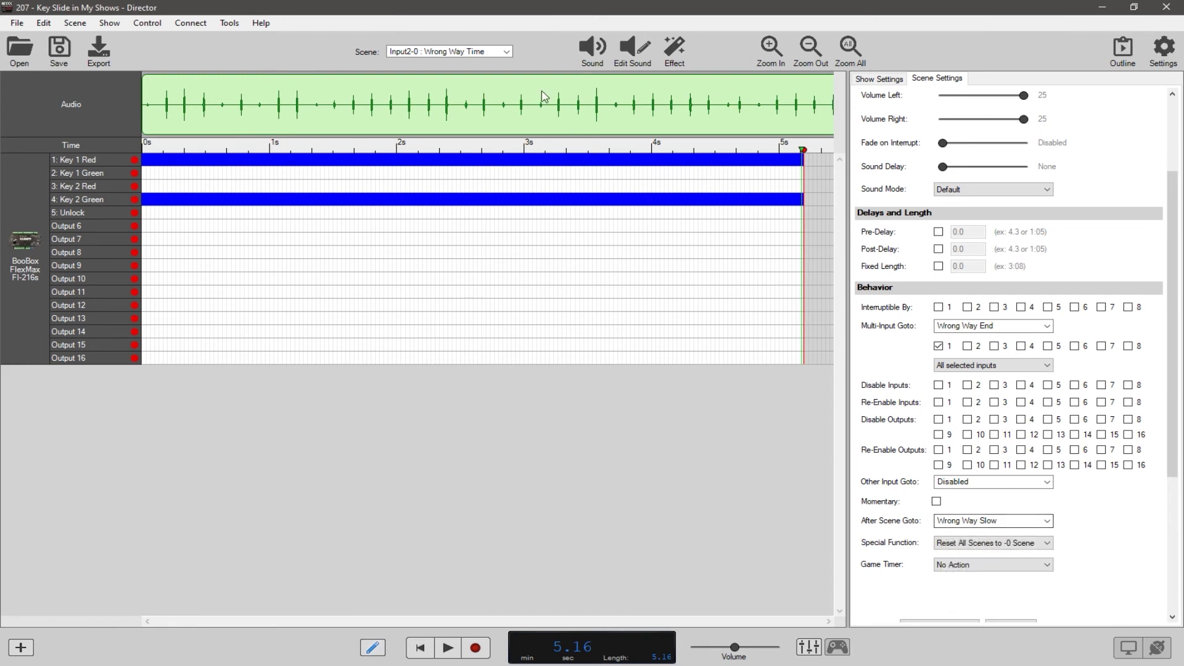
Review the Input1-0 Right Way Time scene's goto settings, and open Input1-1 Too Slow to examine its sound and After Scene Goto.
{"action": "left_click", "coordinate": [505, 51]}
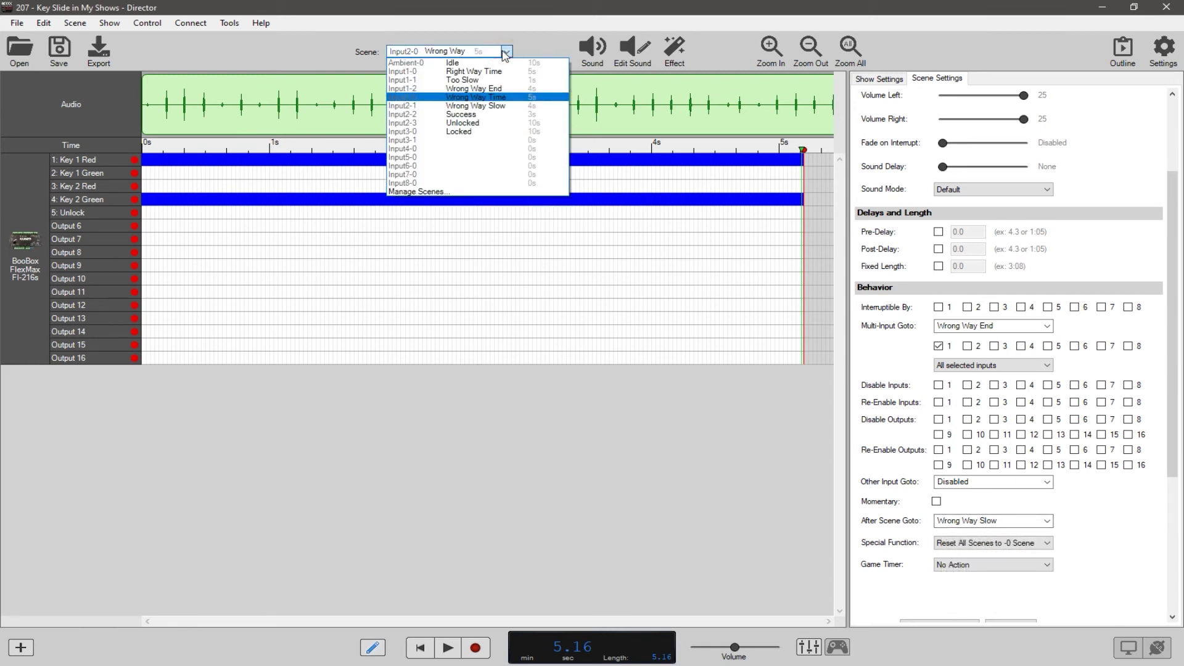
{"action": "left_click", "coordinate": [477, 72]}
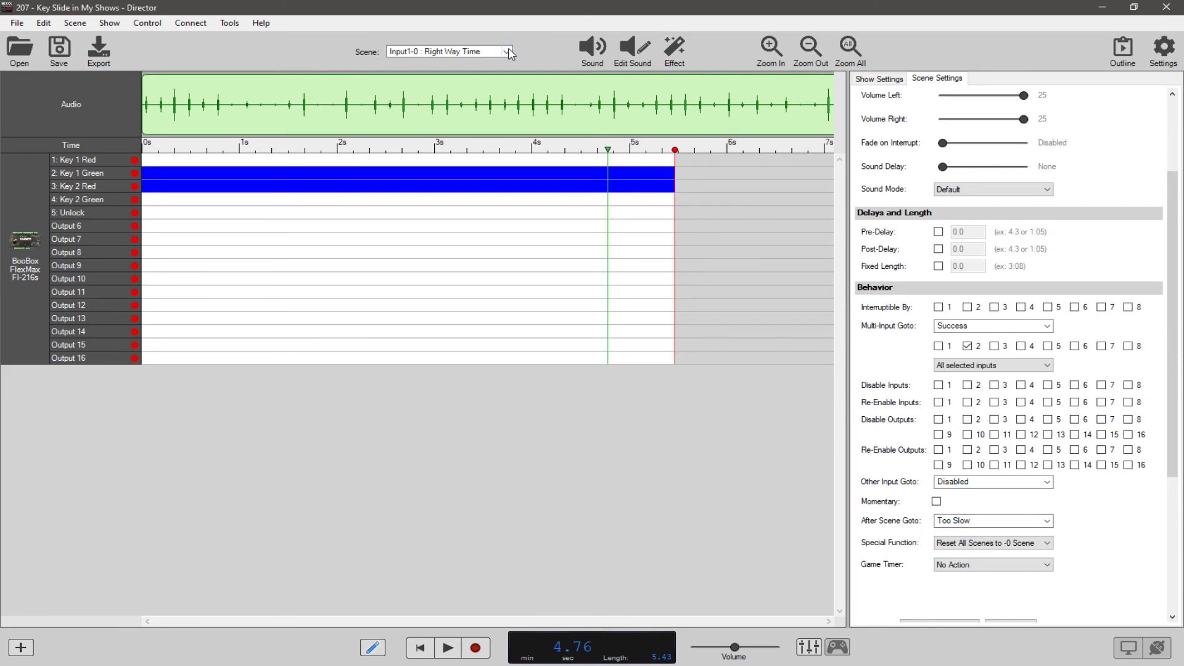
{"action": "left_click", "coordinate": [507, 51]}
{"action": "left_click", "coordinate": [483, 80]}
{"action": "left_click", "coordinate": [158, 150]}
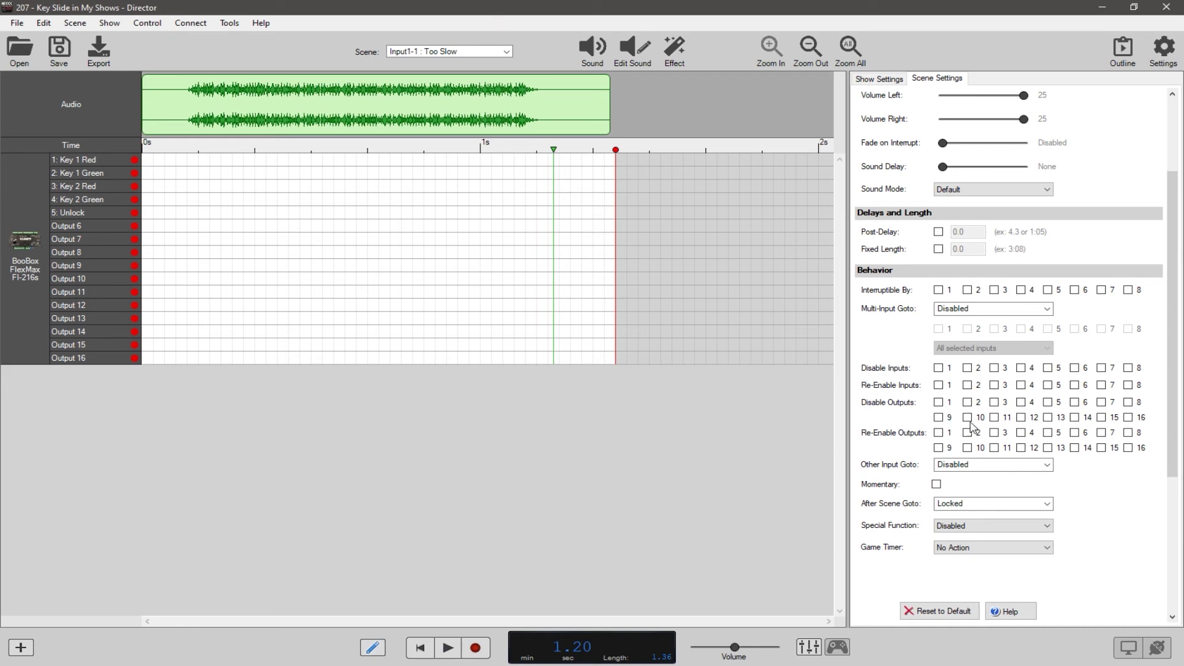
Check After Scene Goto in Input2-0 Wrong Way Time, and play part of the Input2-1 Wrong Way Slow scene to hear its message.
{"action": "left_click", "coordinate": [481, 51]}
{"action": "left_click", "coordinate": [464, 97]}
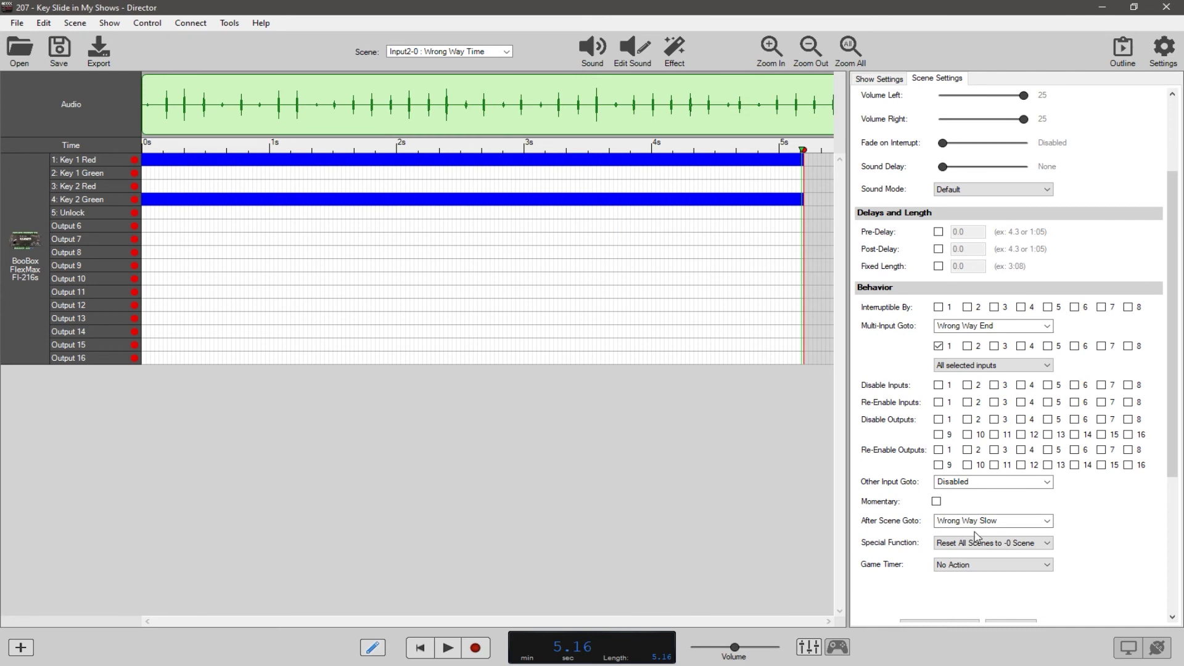
{"action": "left_click", "coordinate": [480, 53]}
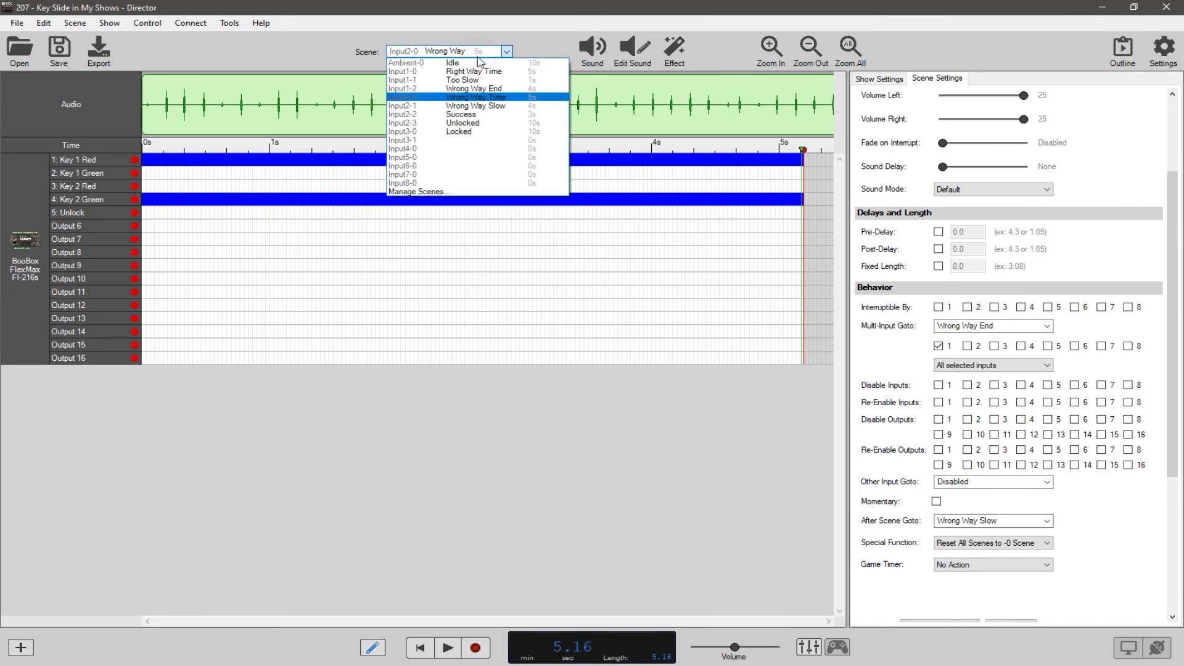
{"action": "left_click", "coordinate": [478, 106]}
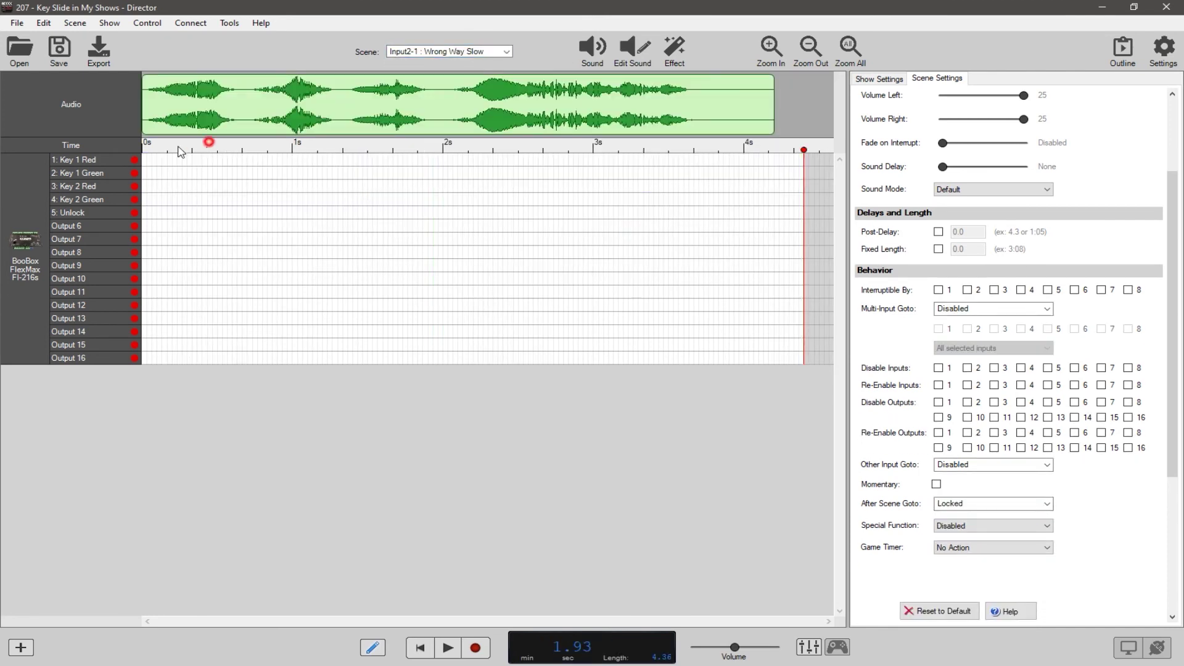
{"action": "key", "text": "space"}
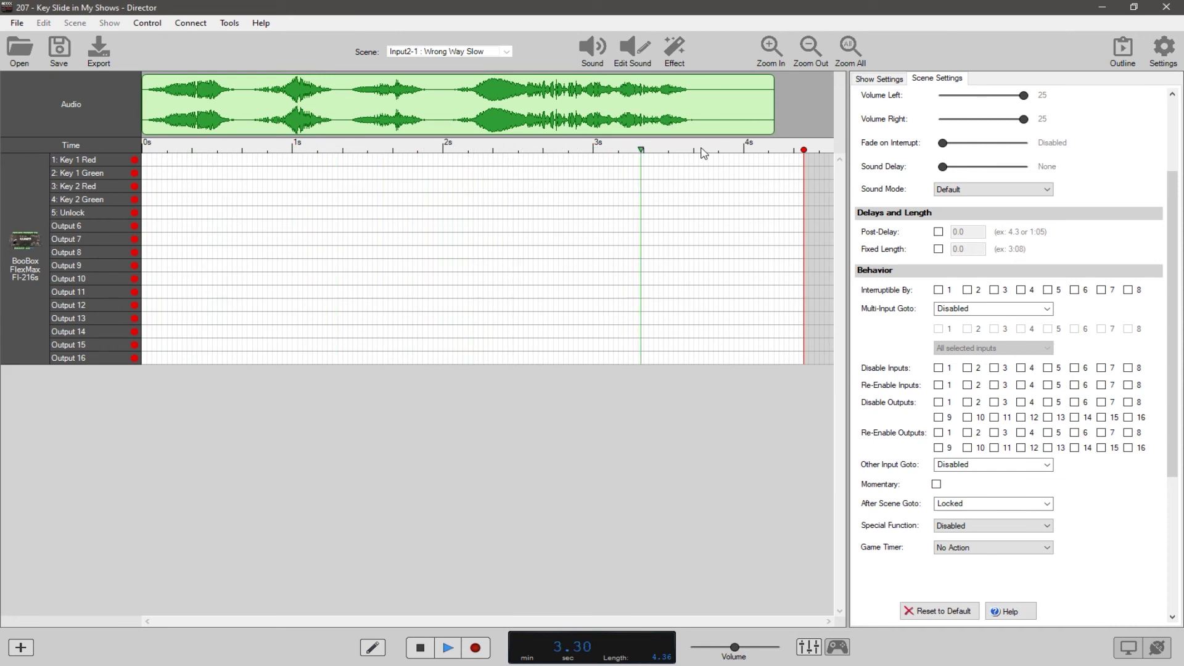
{"action": "key", "text": "space"}
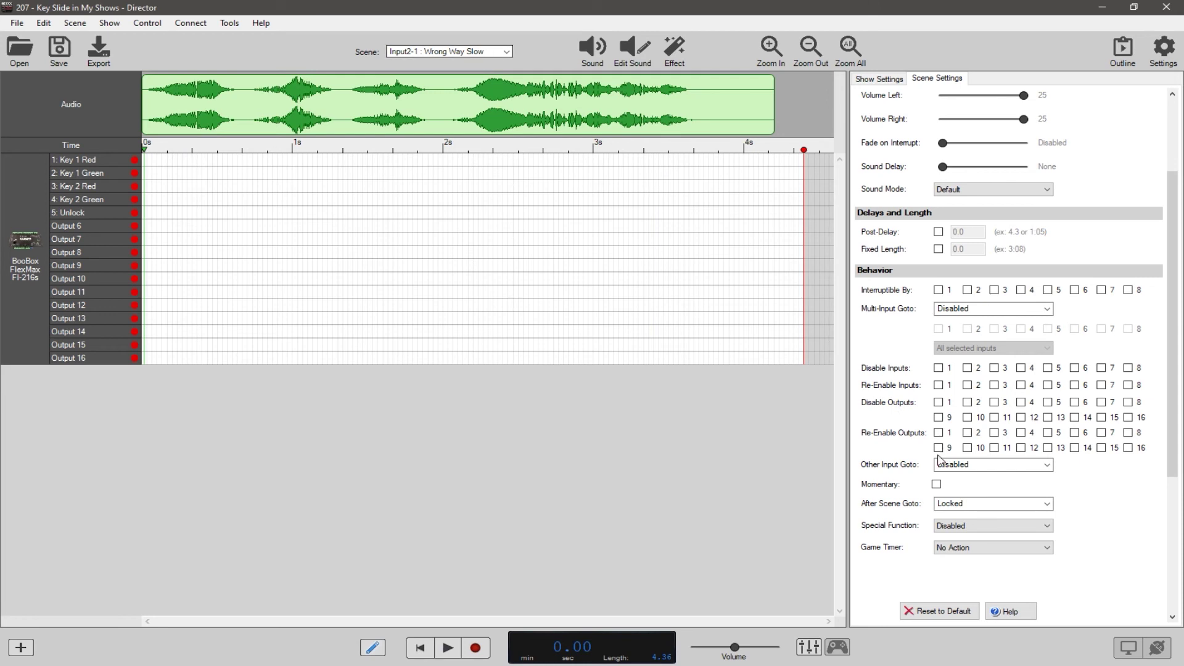
Revisit Multi-Input Goto in Input2-0 Wrong Way Time, and open the Input1-2 Wrong Way End scene with the playhead near its start.
{"action": "left_click", "coordinate": [484, 54]}
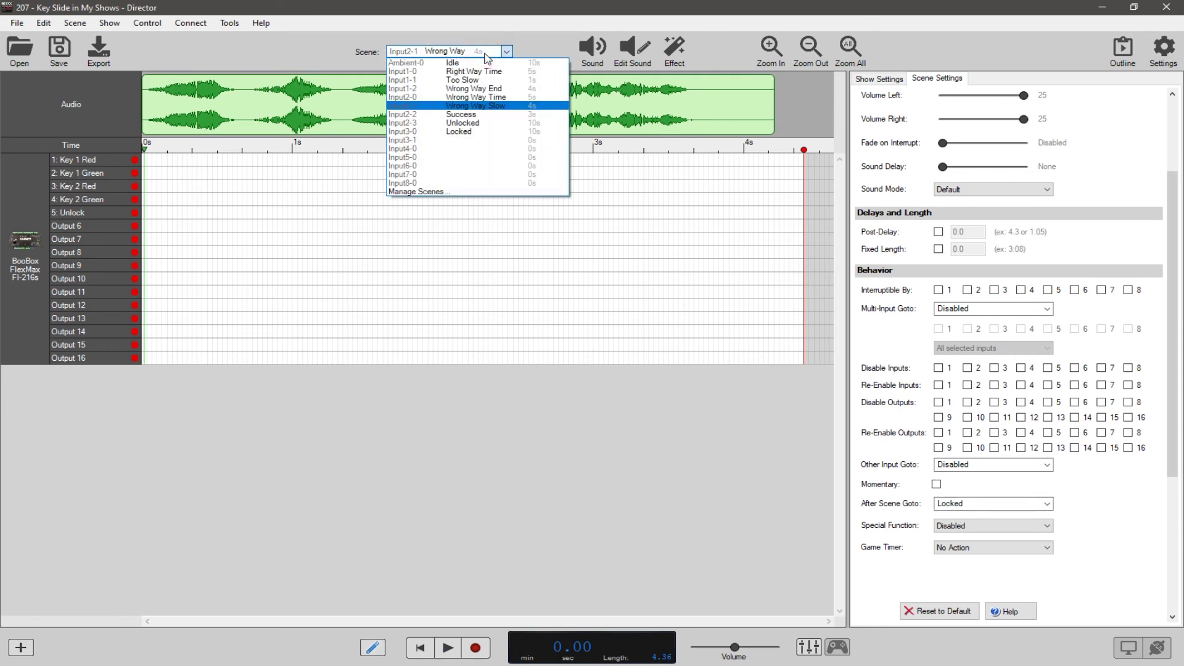
{"action": "left_click", "coordinate": [475, 97]}
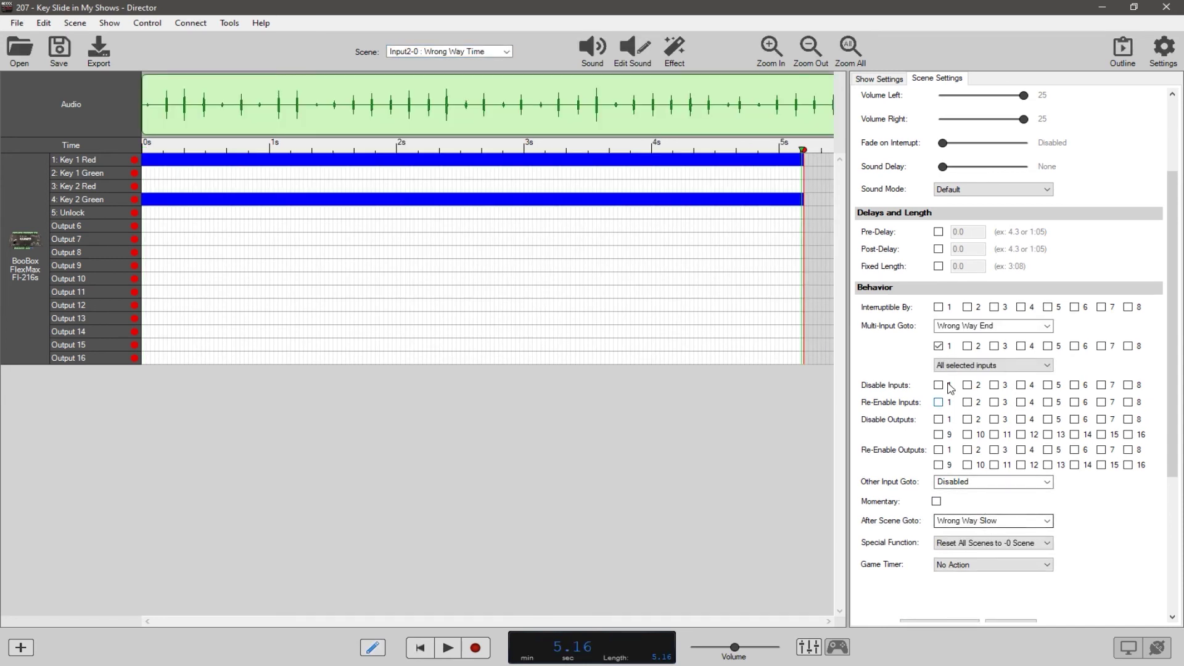
{"action": "left_click", "coordinate": [473, 53]}
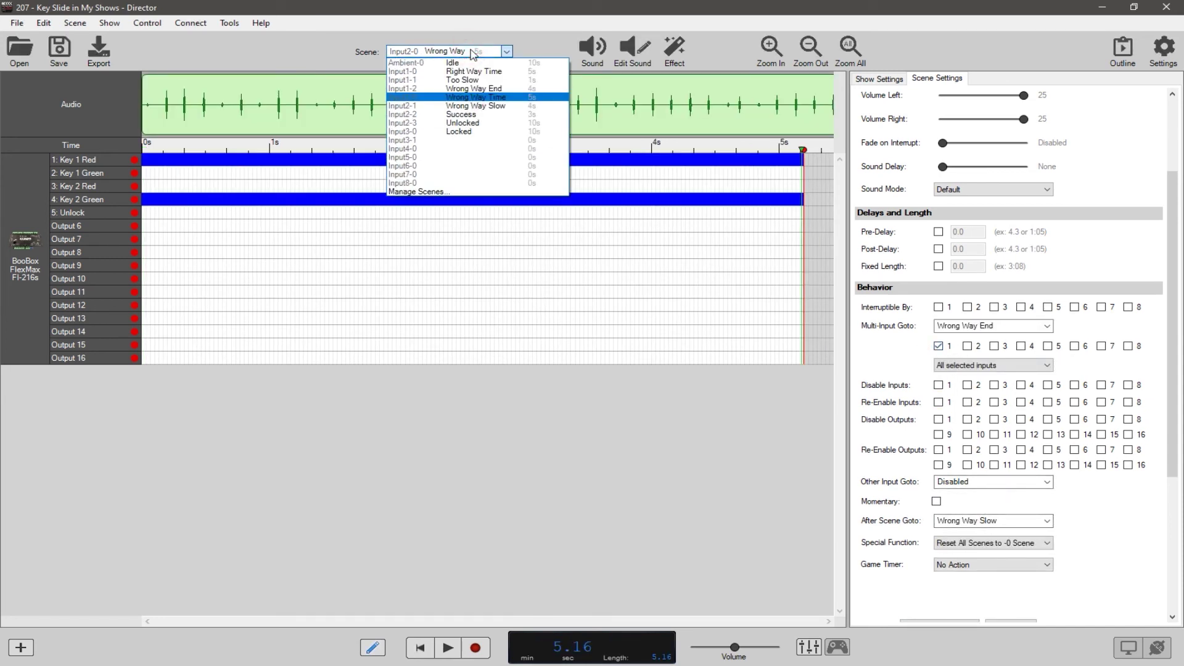
{"action": "left_click", "coordinate": [470, 88]}
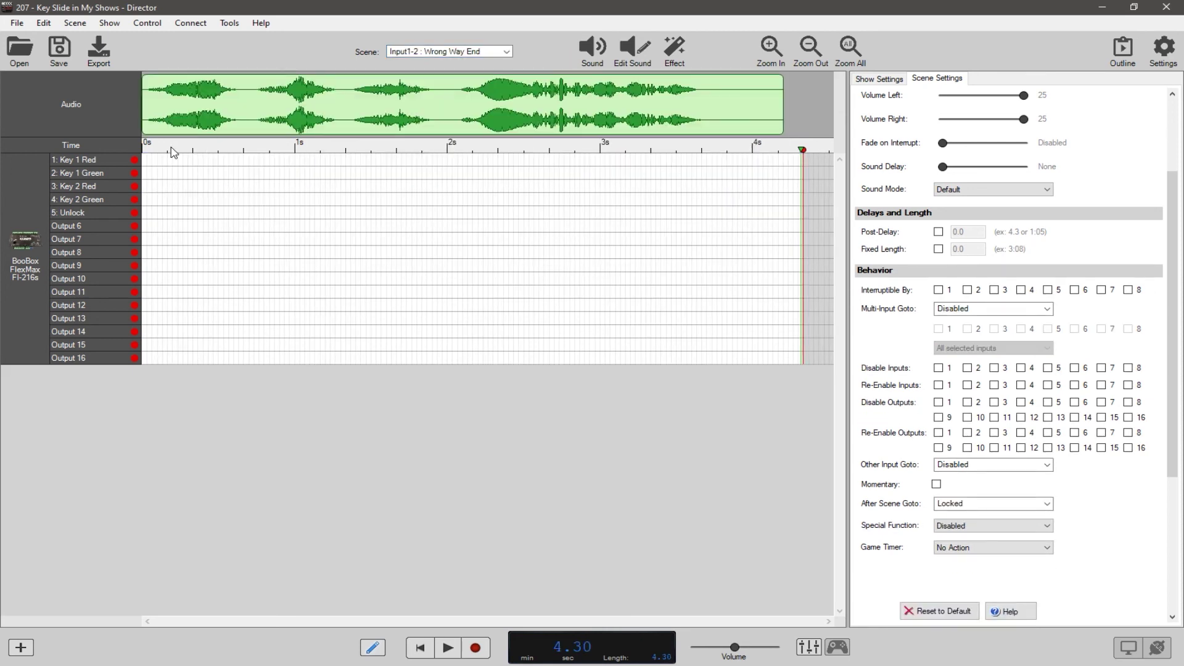
{"action": "left_click", "coordinate": [155, 151]}
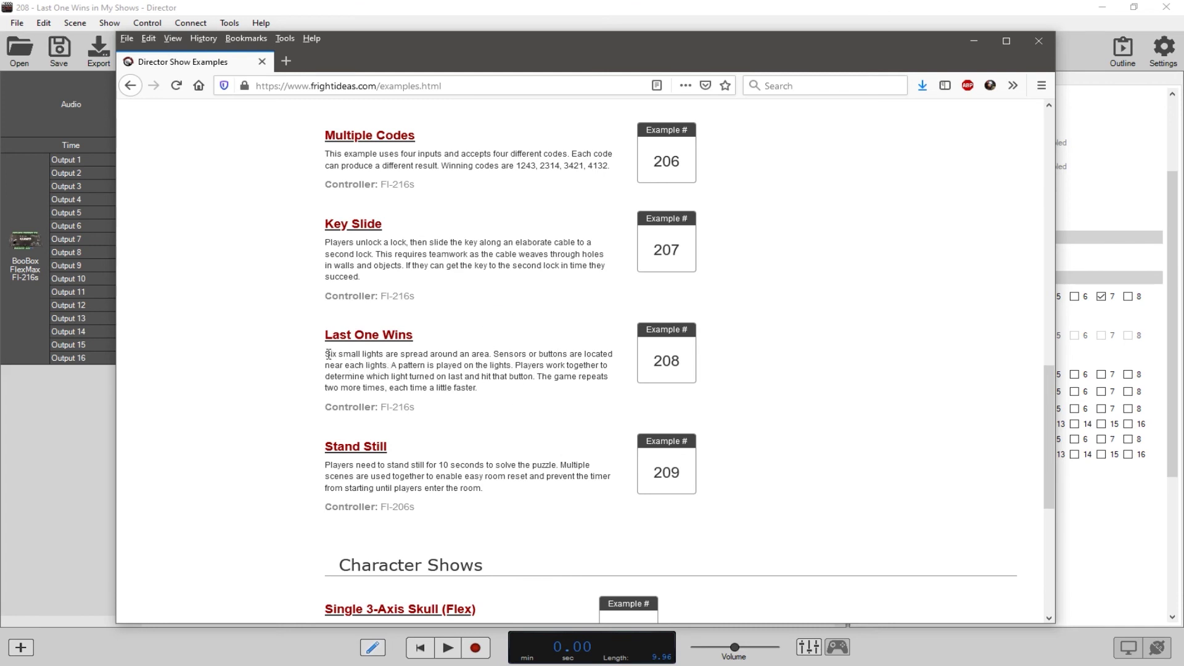
Read the Last One Wins description for example 208 on the examples web page, and switch back to Director.
{"action": "left_click_drag", "start_coordinate": [326, 355], "coordinate": [606, 355]}
{"action": "left_click", "coordinate": [606, 355]}
{"action": "key", "text": "alt+Tab"}
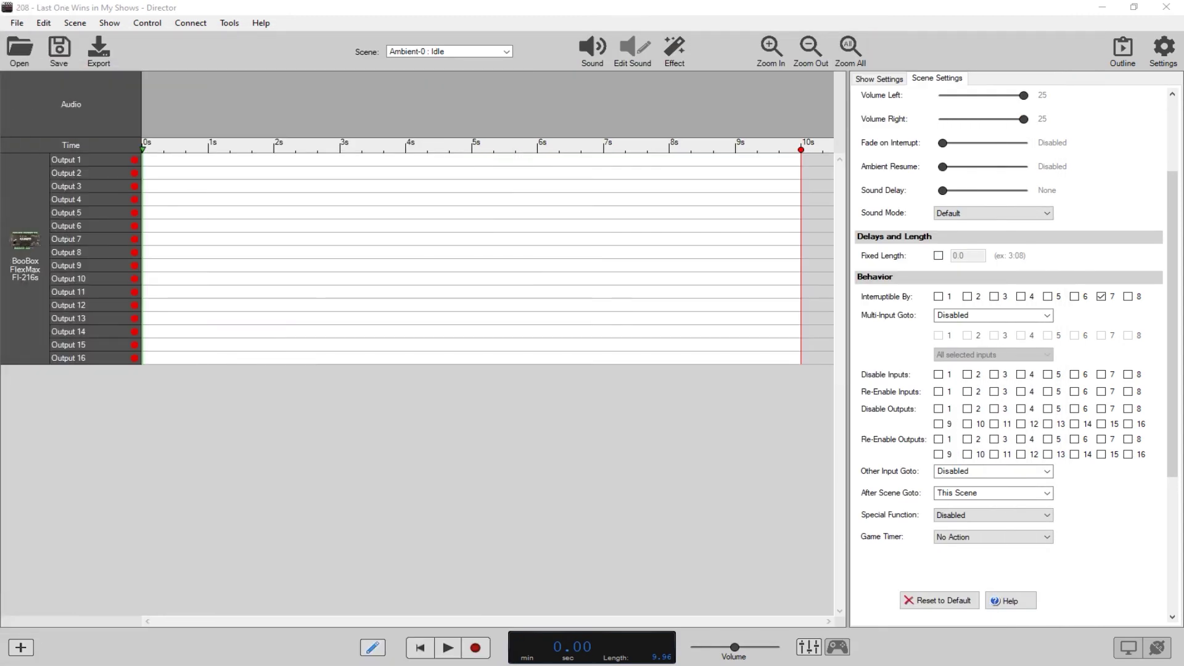
{"action": "left_click", "coordinate": [558, 9]}
Review the Last One Wins show settings, and look over its scene list while staying on the Ambient-0 Idle scene.
{"action": "left_click", "coordinate": [879, 79]}
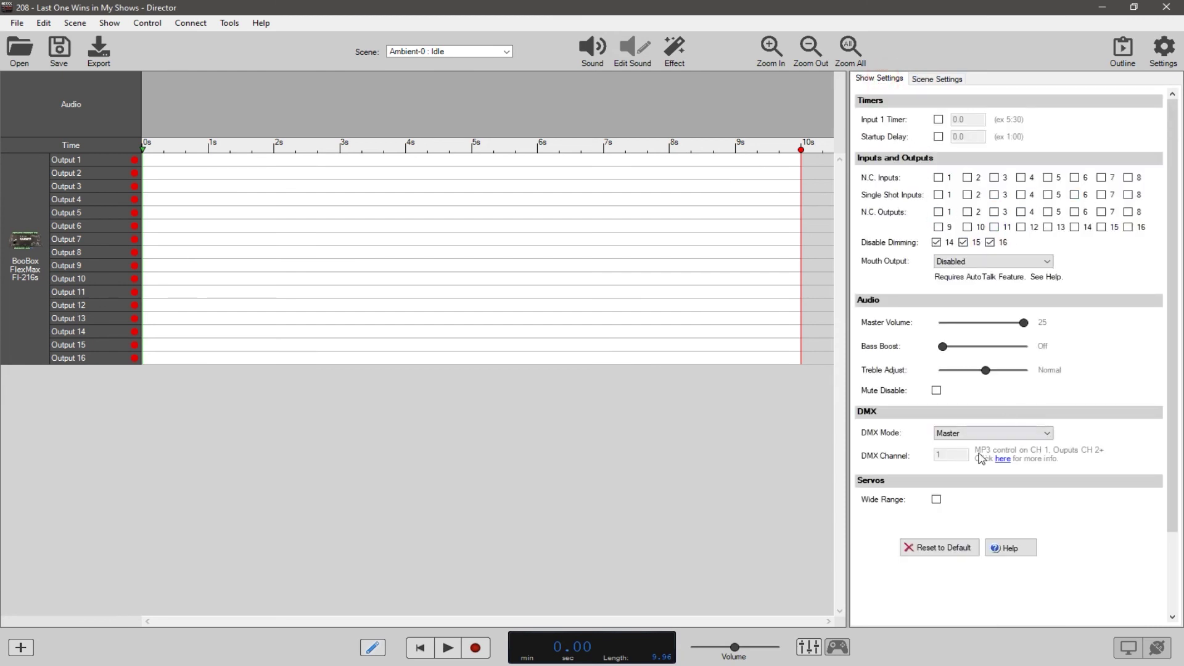
{"action": "left_click", "coordinate": [942, 80]}
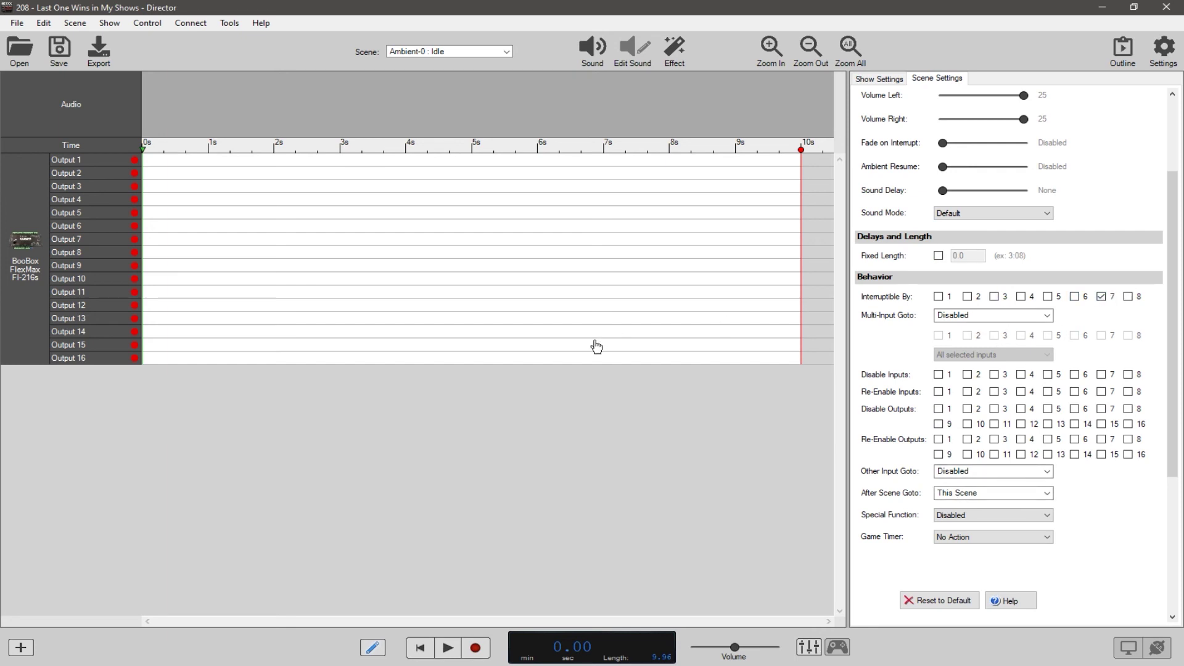
{"action": "left_click", "coordinate": [497, 52]}
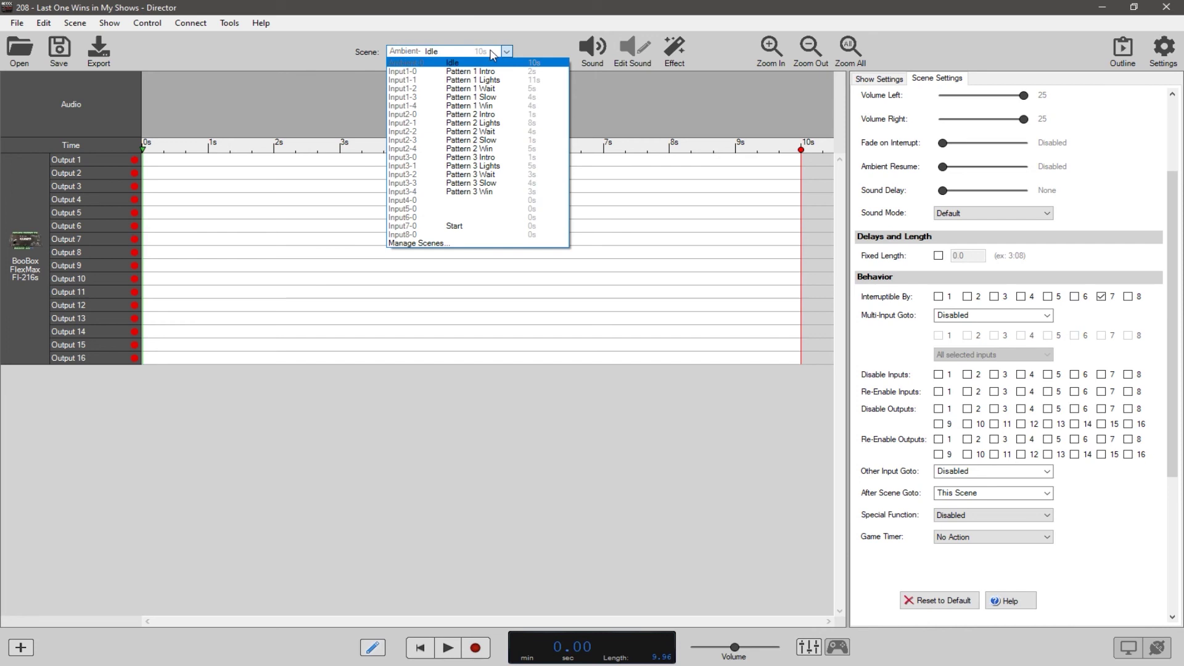
{"action": "left_click", "coordinate": [473, 64]}
{"action": "left_click", "coordinate": [468, 52]}
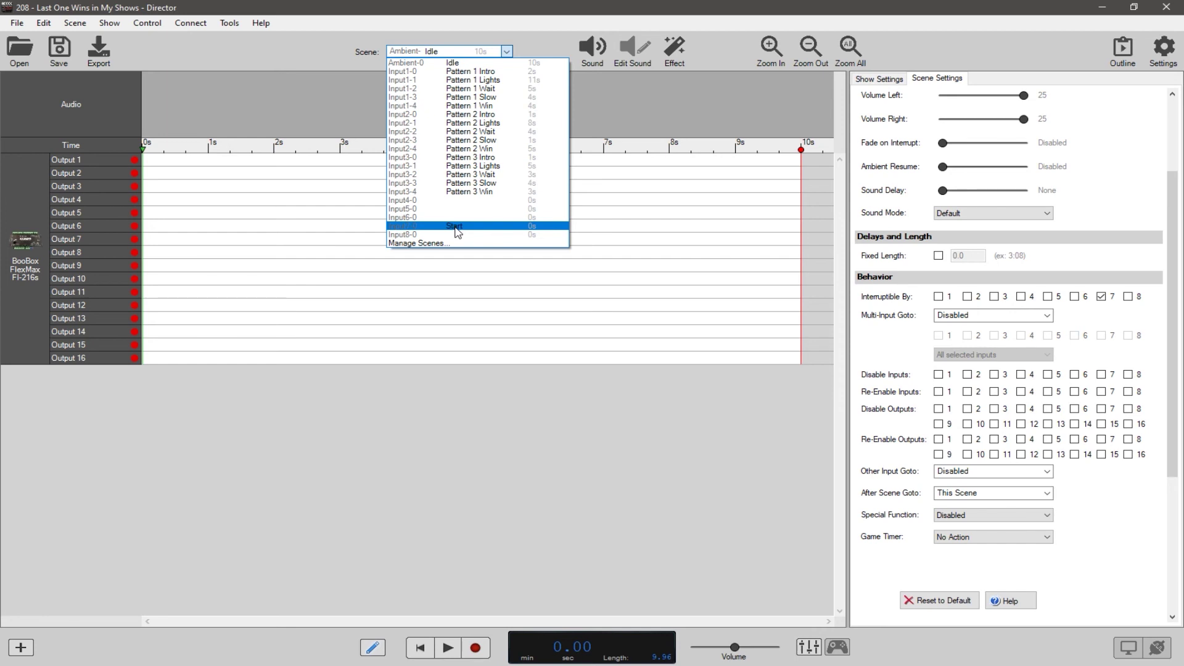
{"action": "left_click", "coordinate": [488, 62]}
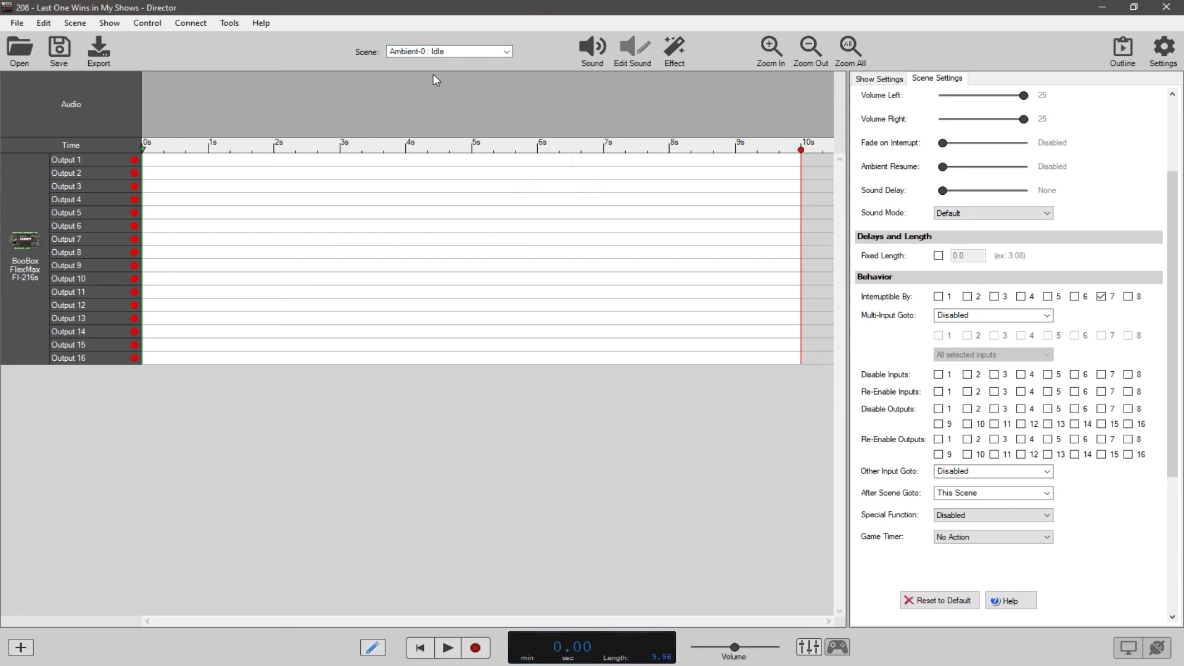
Check After Scene Goto in the Input7-0 Start scene, and preview the audio of the Input1-0 Pattern 1 Intro scene.
{"action": "left_click", "coordinate": [458, 52]}
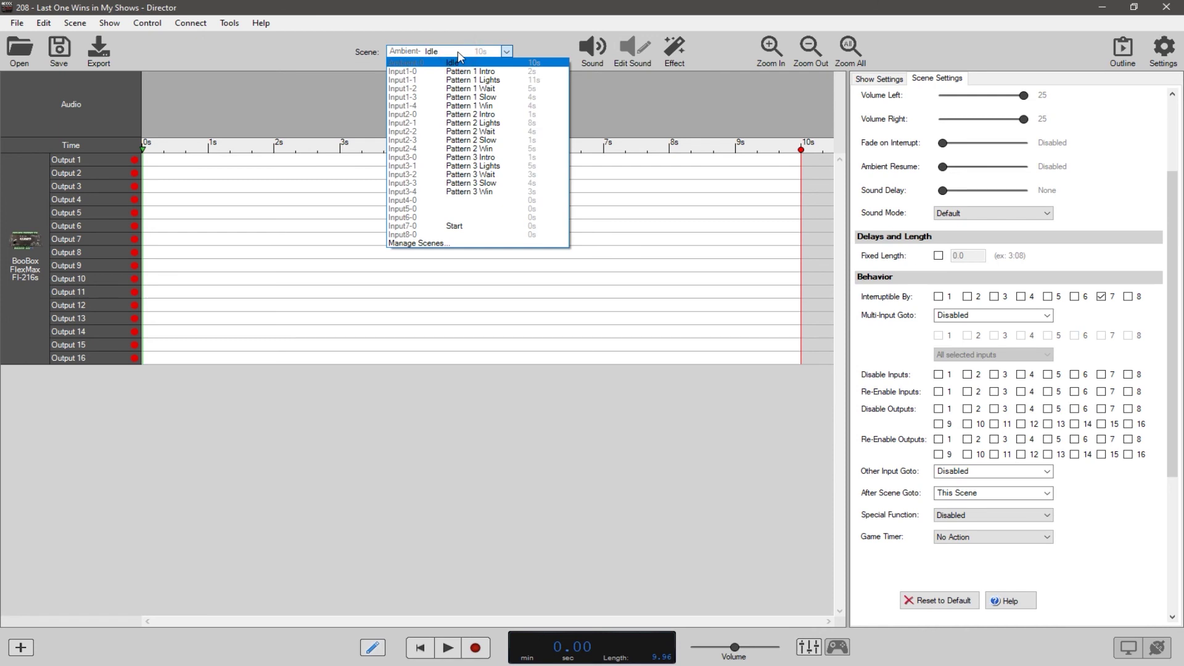
{"action": "left_click", "coordinate": [459, 227]}
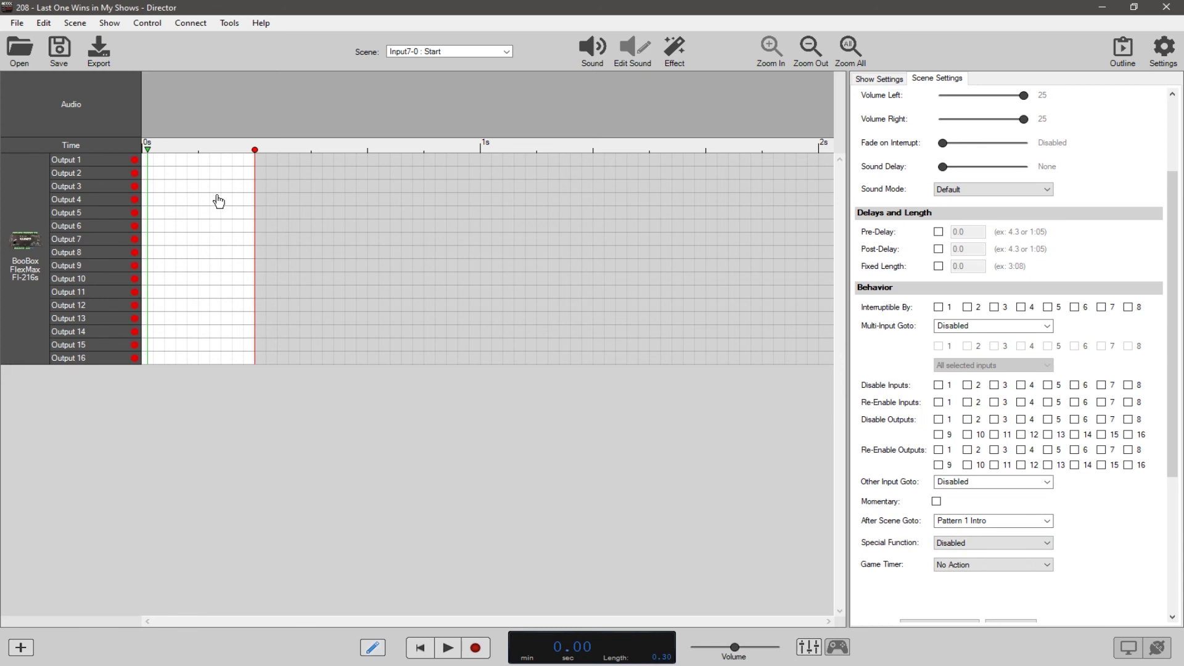
{"action": "left_click", "coordinate": [506, 52]}
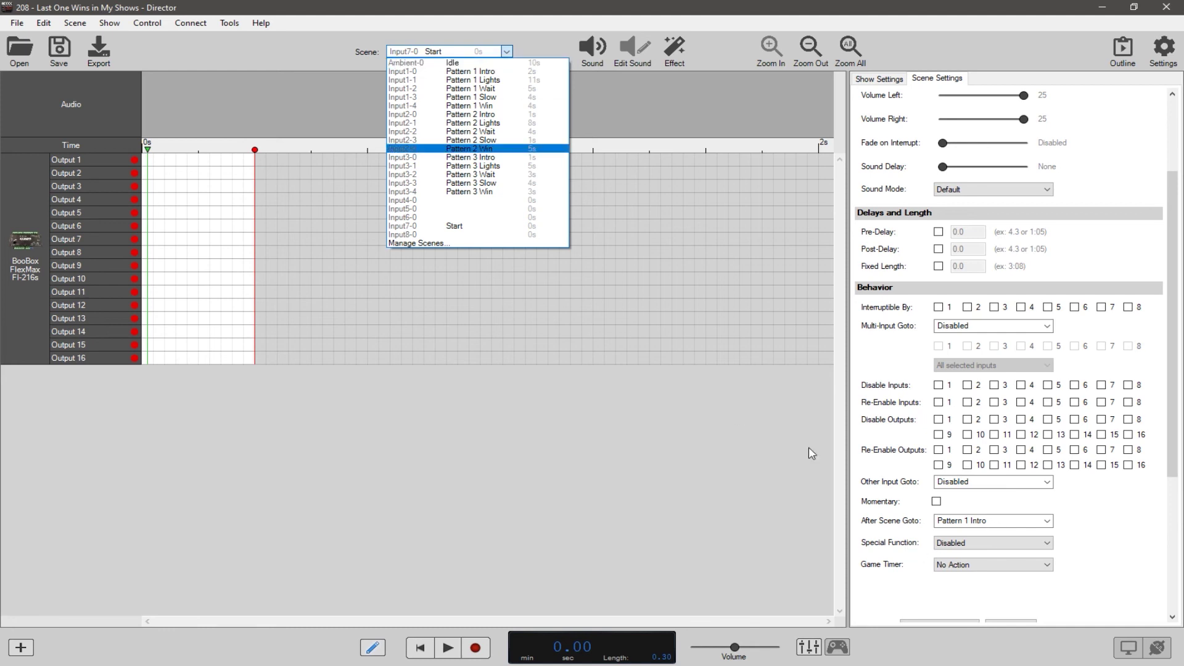
{"action": "left_click", "coordinate": [481, 71]}
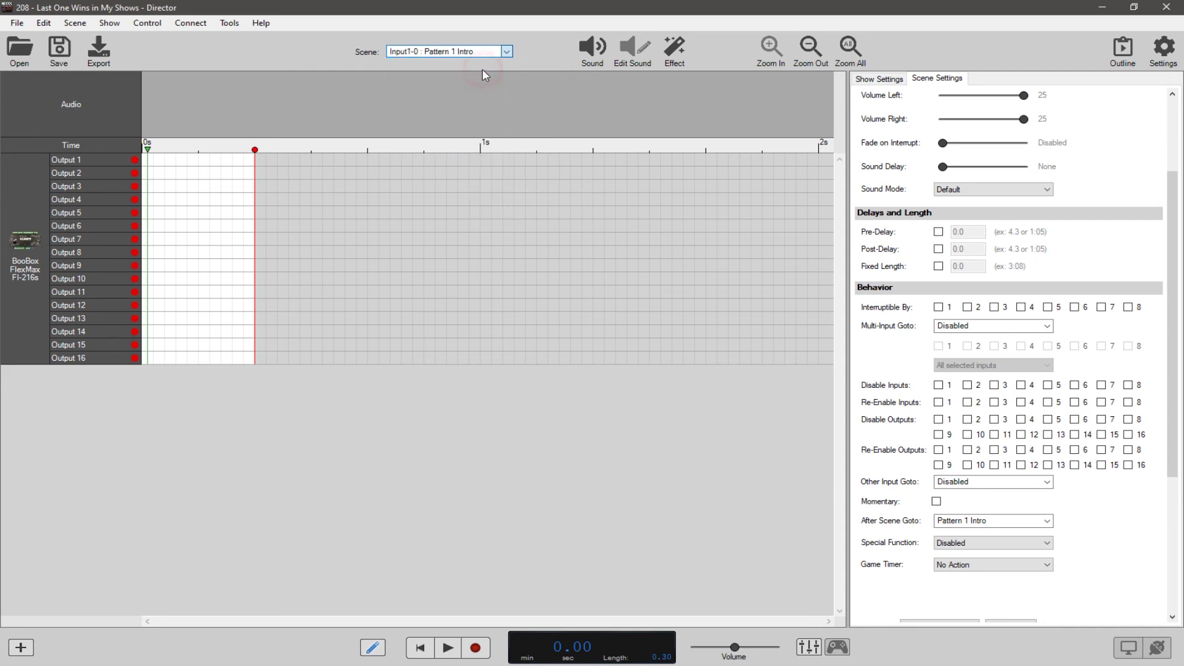
{"action": "left_click_drag", "start_coordinate": [484, 153], "coordinate": [146, 171]}
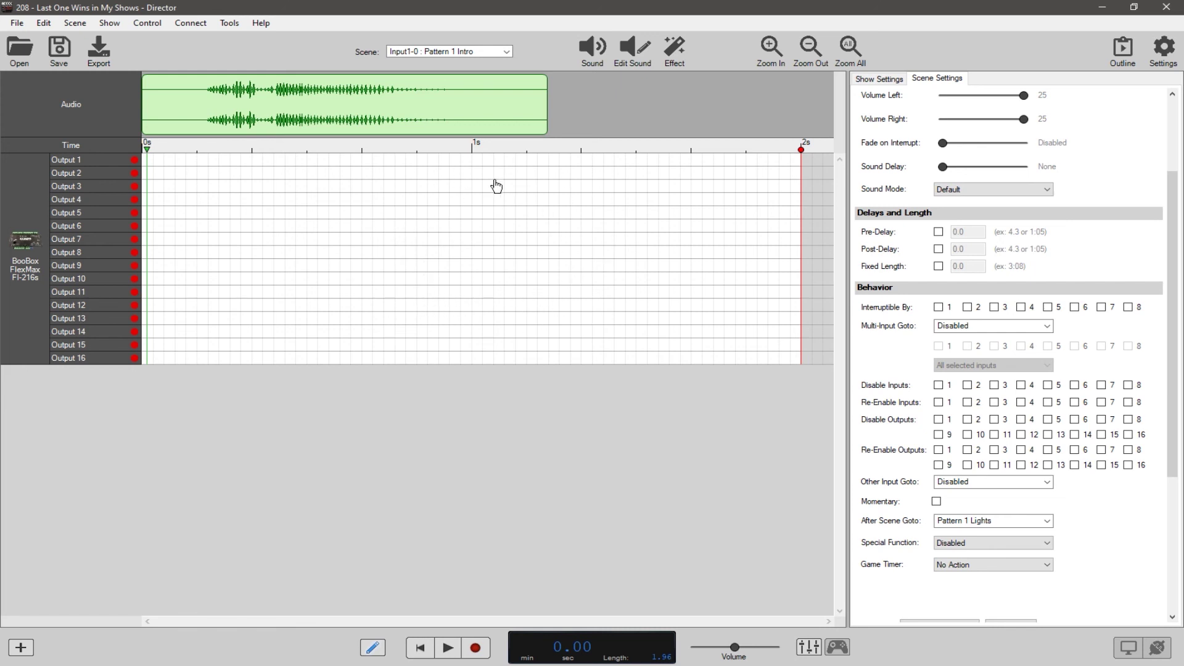
{"action": "key", "text": "space"}
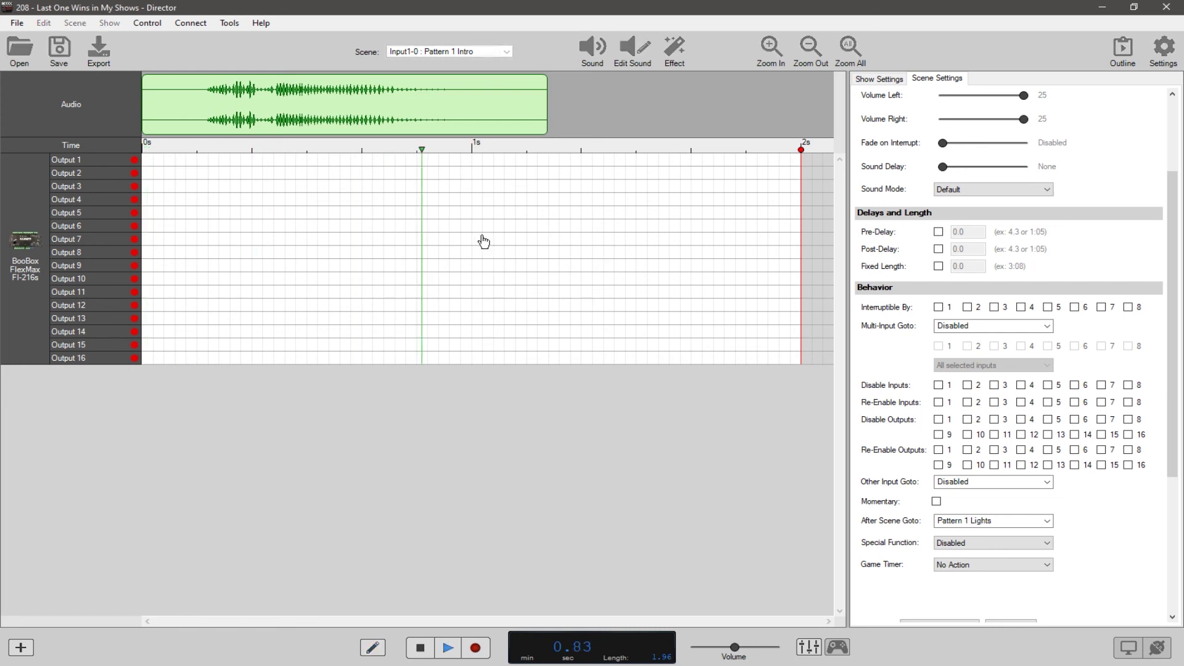
Open the Input1-1 Pattern 1 Lights scene and examine its output light sequence and After Scene Goto setting.
{"action": "left_click", "coordinate": [508, 51]}
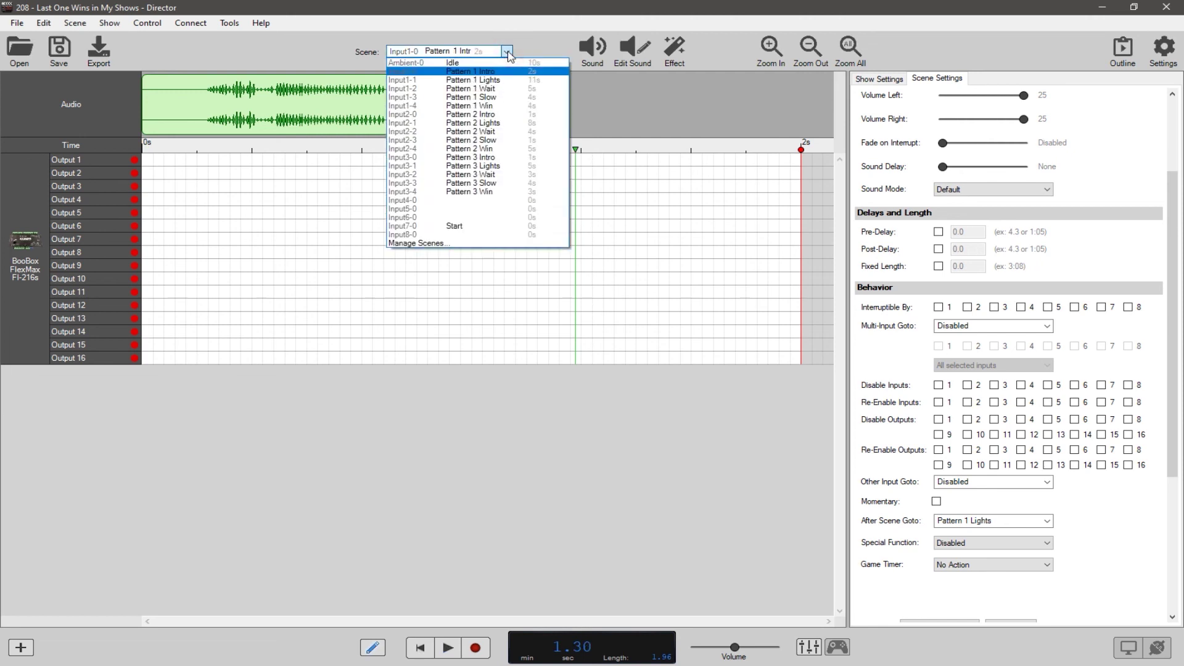
{"action": "left_click", "coordinate": [493, 80]}
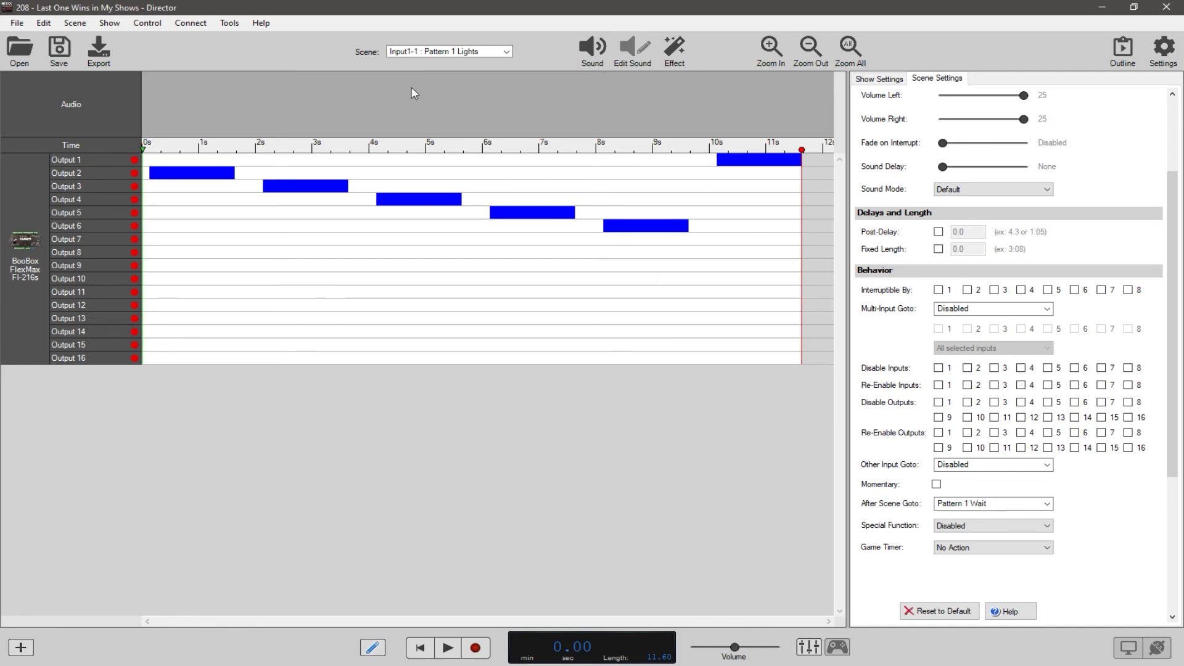
{"action": "mouse_move", "coordinate": [989, 504]}
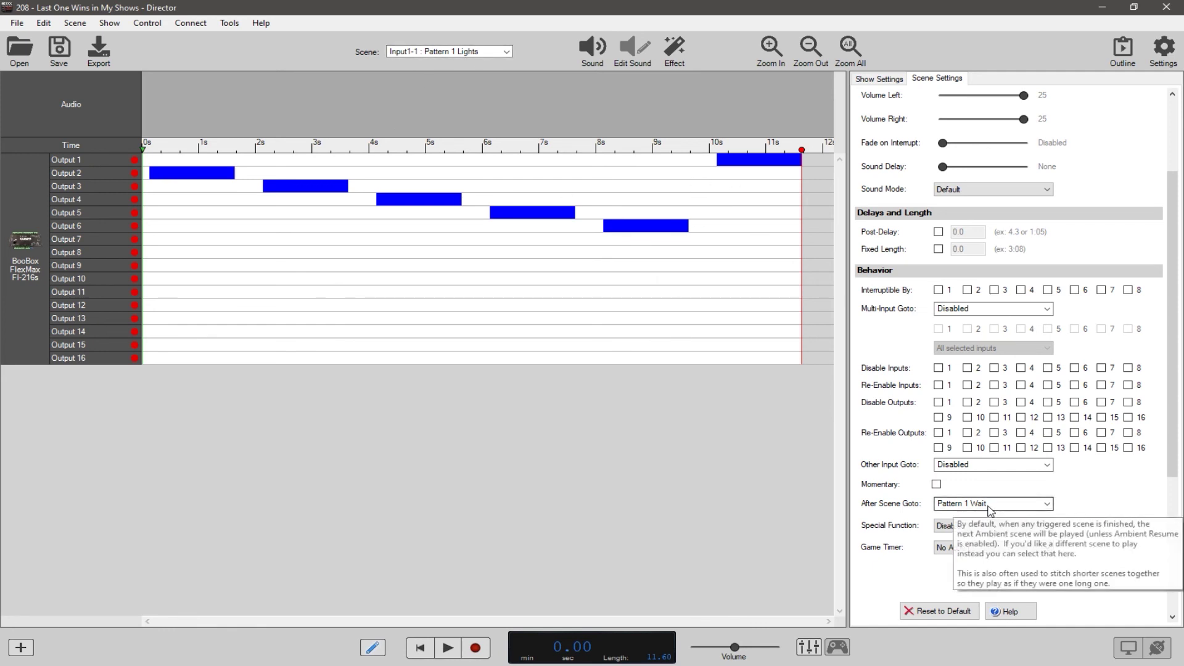
Open the Input1-2 Pattern 1 Wait scene and examine its Multi-Input Goto, selected input and After Scene Goto settings.
{"action": "left_click", "coordinate": [472, 51]}
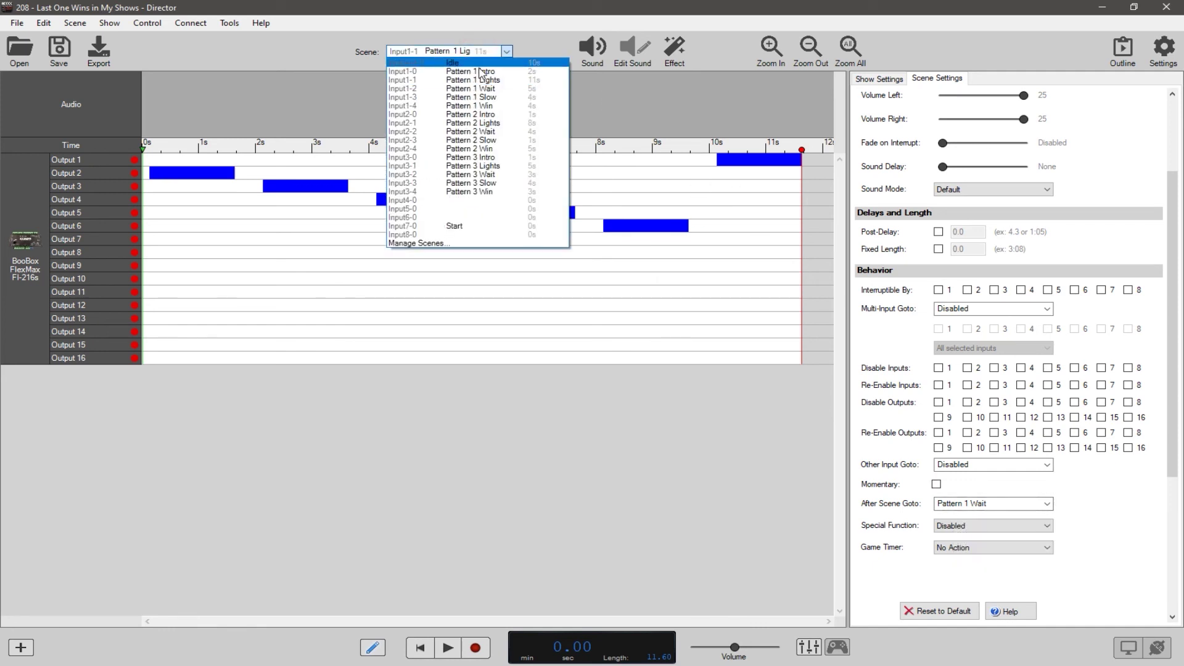
{"action": "left_click", "coordinate": [483, 90]}
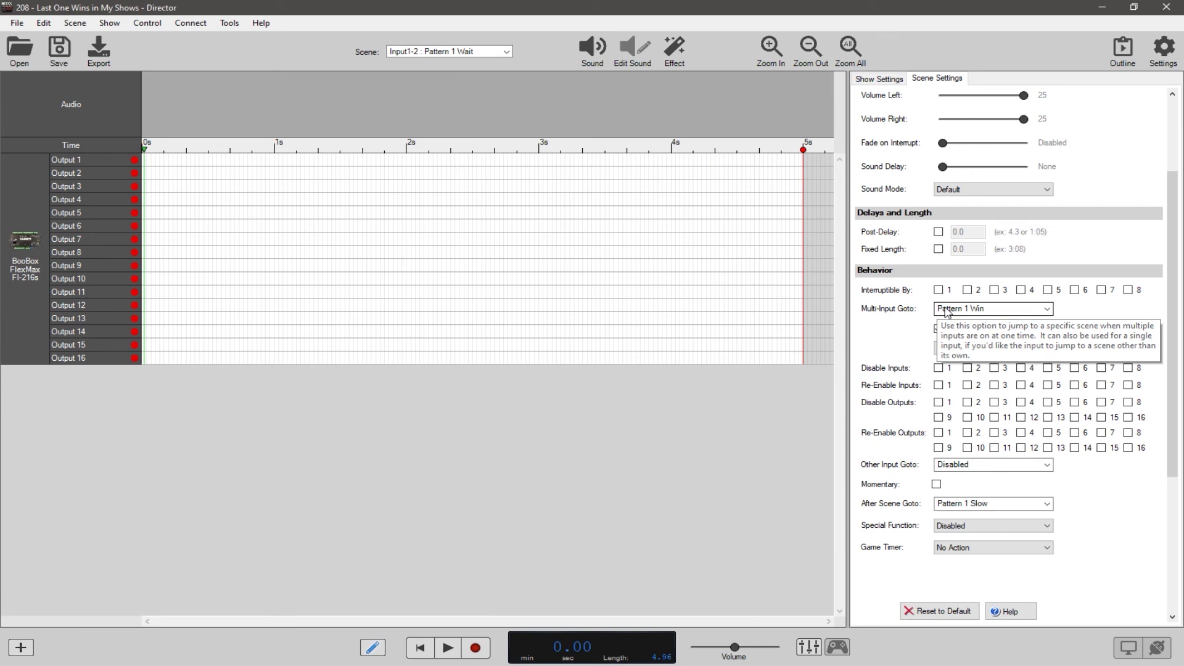
{"action": "left_click", "coordinate": [938, 330]}
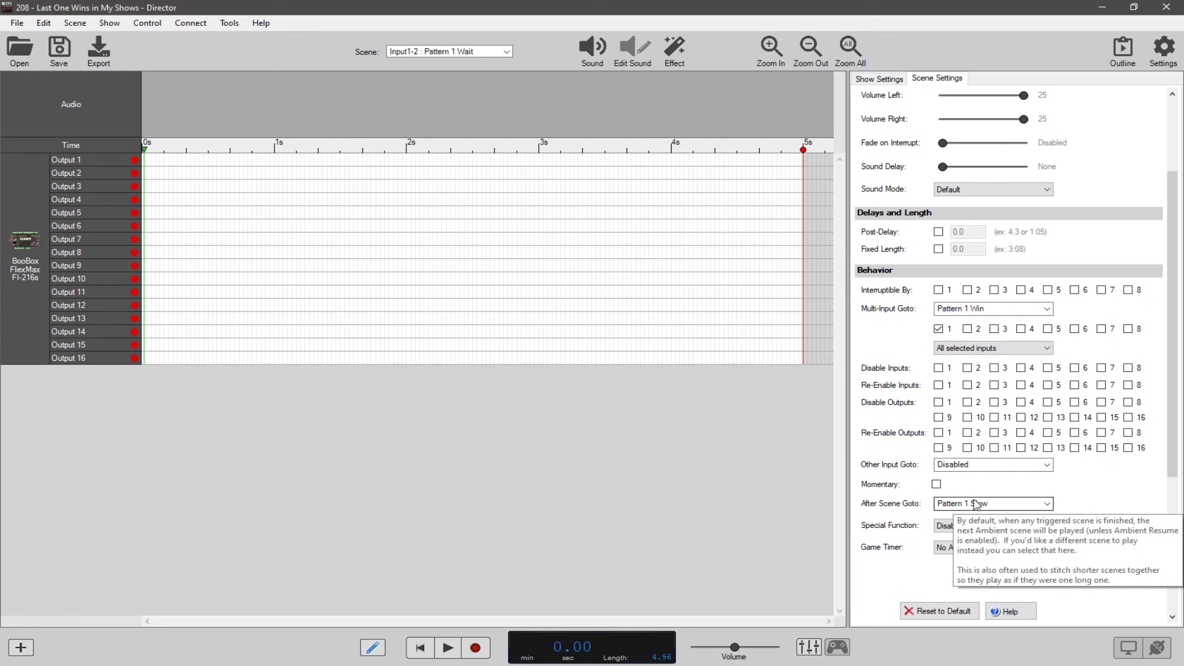
Open the Input1-3 Pattern 1 Slow scene, play part of its audio and check its After Scene Goto setting.
{"action": "left_click", "coordinate": [506, 51]}
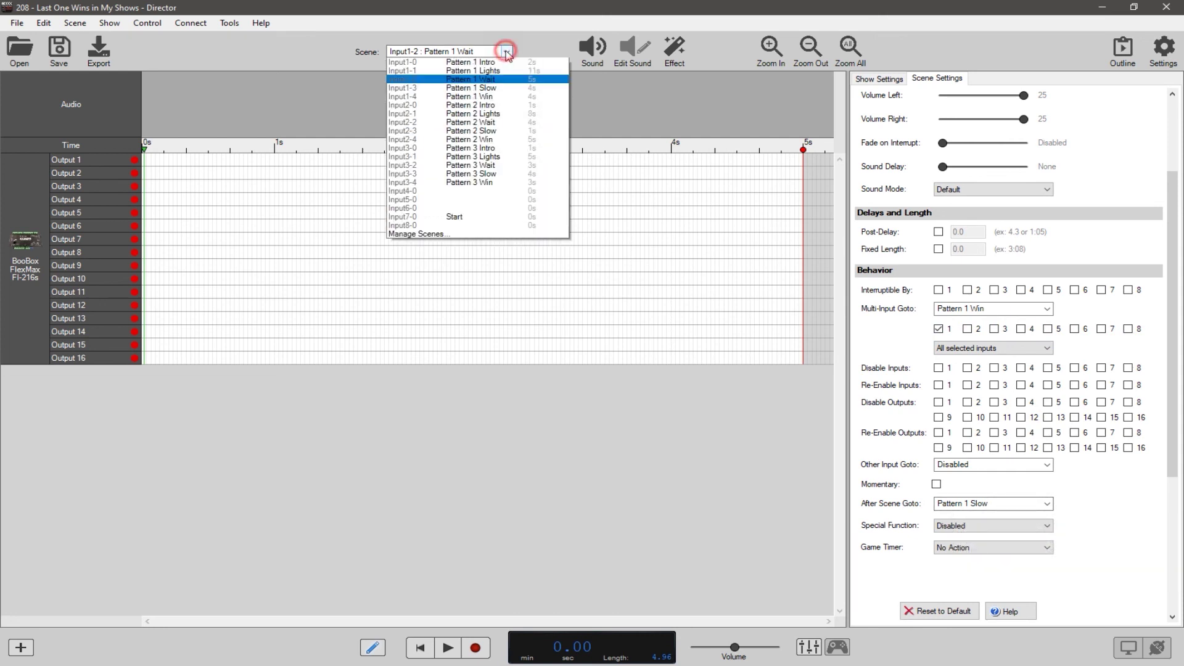
{"action": "left_click", "coordinate": [492, 98]}
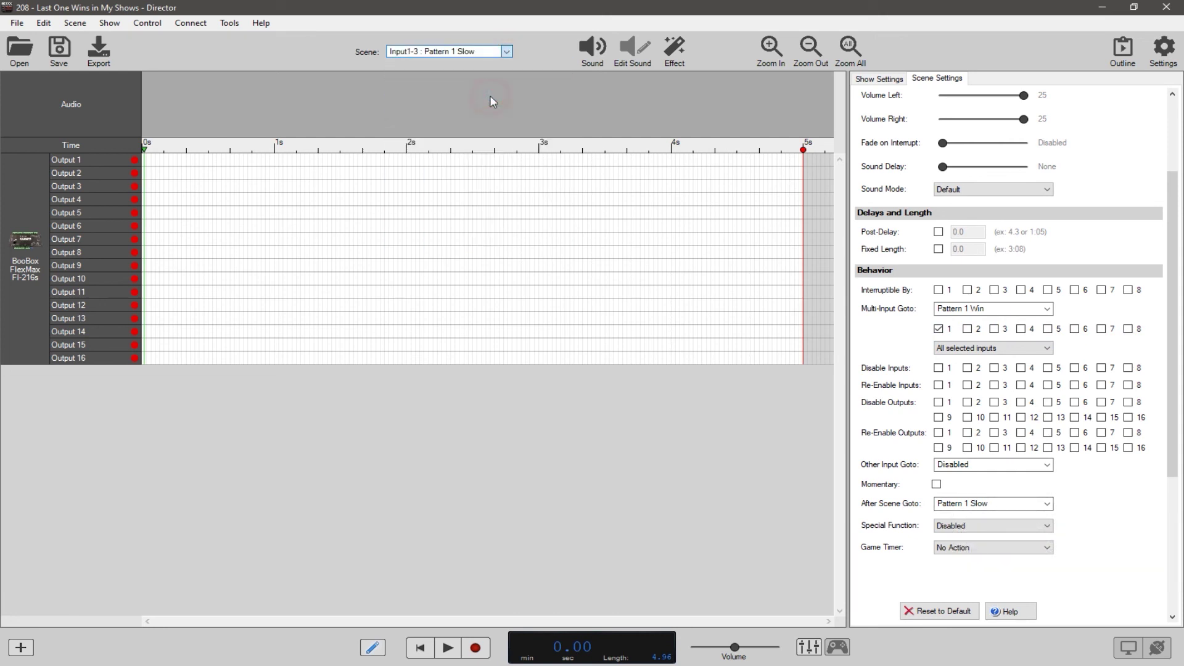
{"action": "key", "text": "space"}
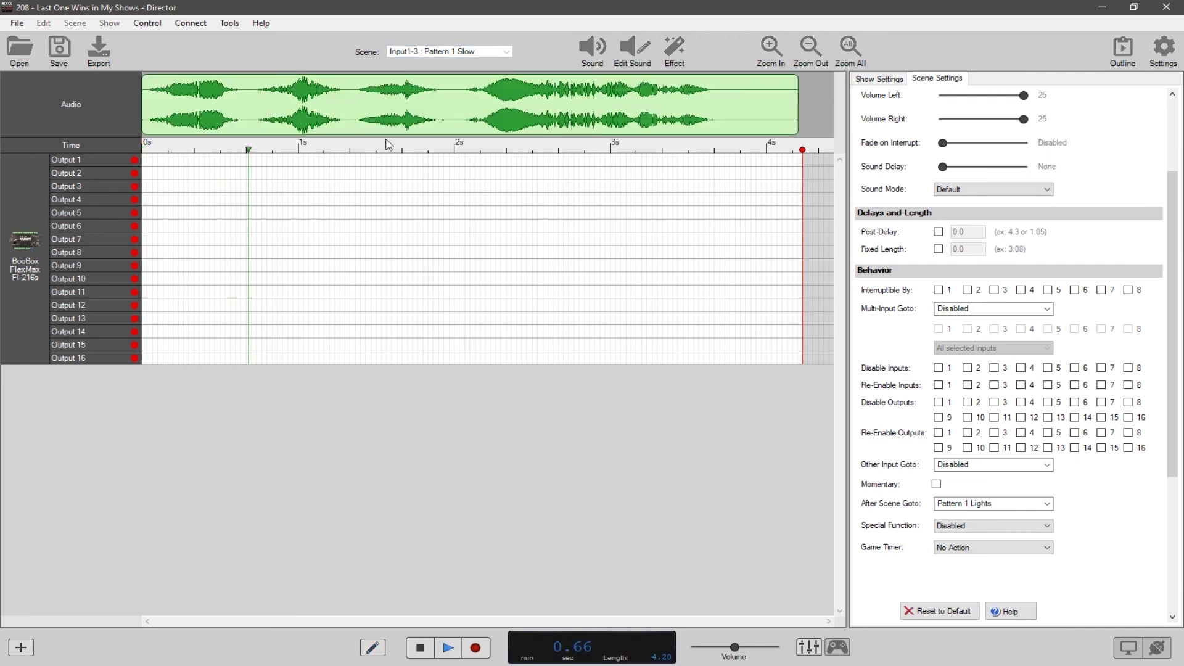
{"action": "key", "text": "space"}
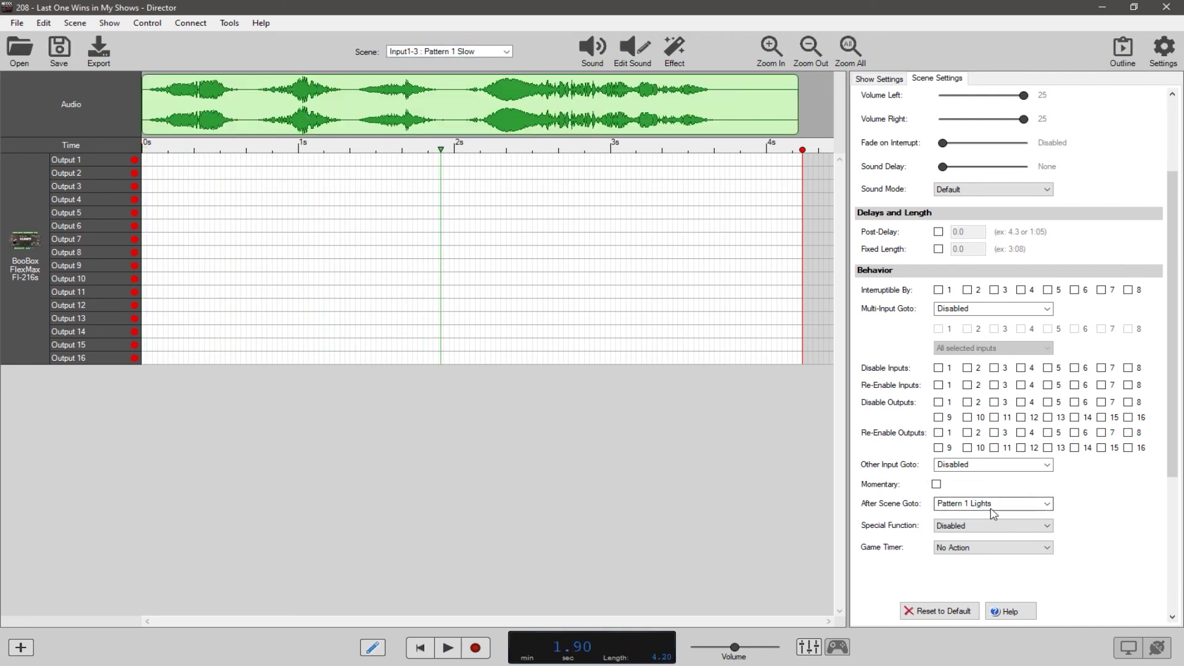
Open the Input1-4 Pattern 1 Win scene, play part of its audio and check its After Scene Goto setting.
{"action": "left_click", "coordinate": [505, 51]}
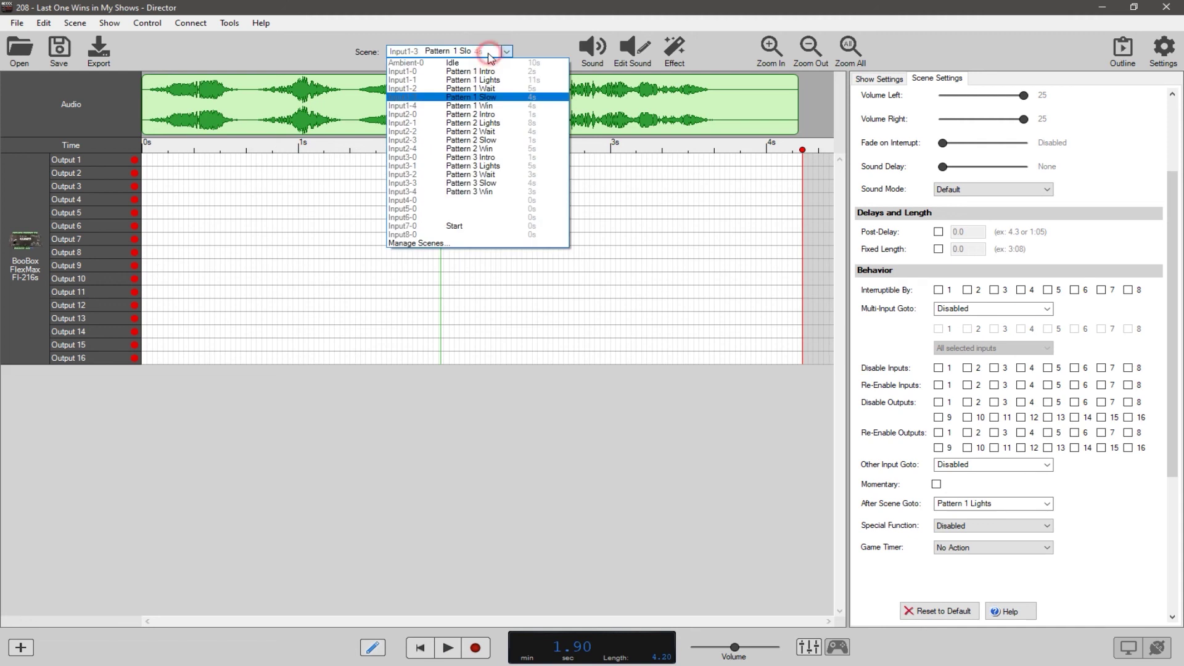
{"action": "left_click", "coordinate": [484, 106]}
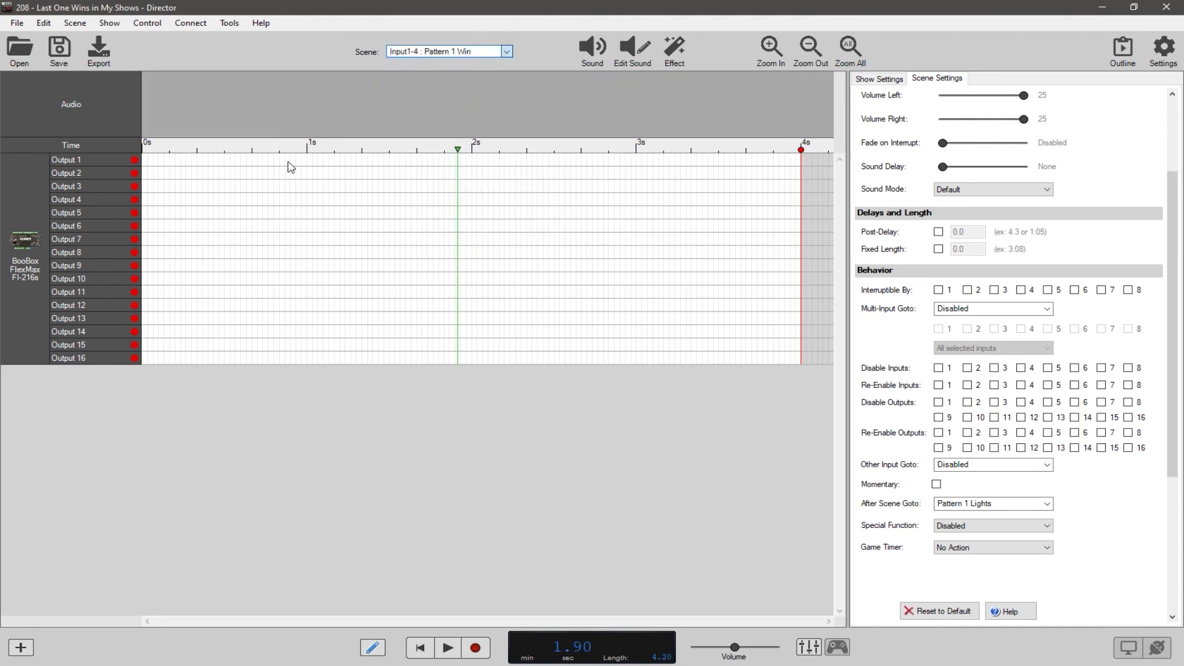
{"action": "key", "text": "space"}
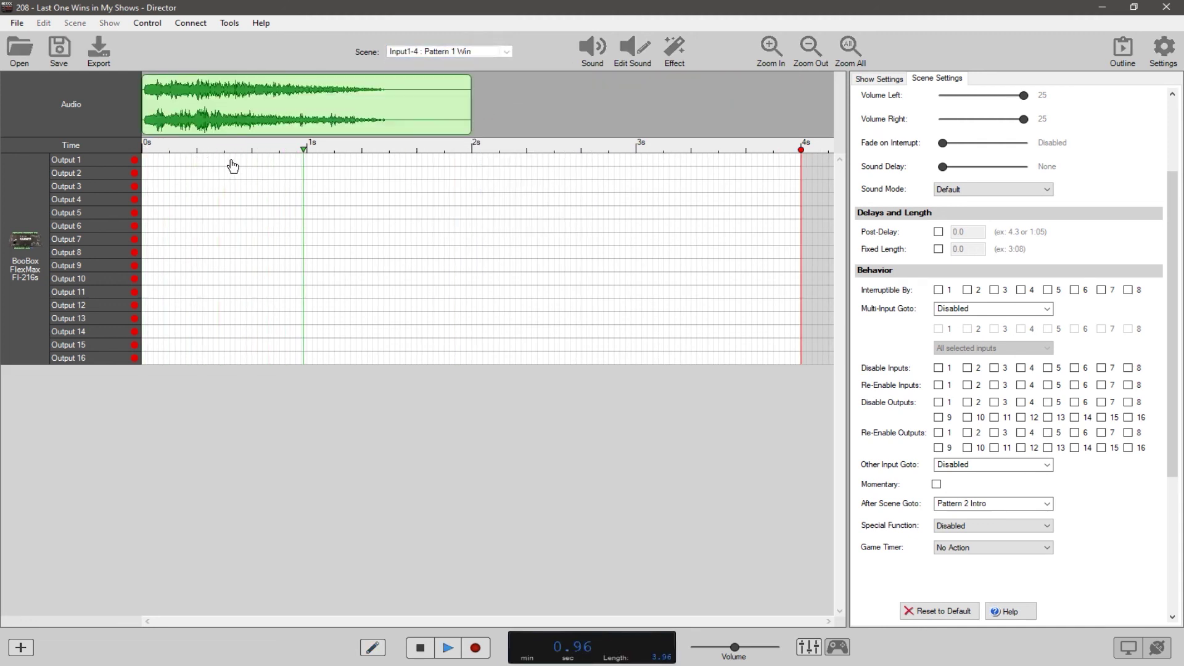
{"action": "key", "text": "space"}
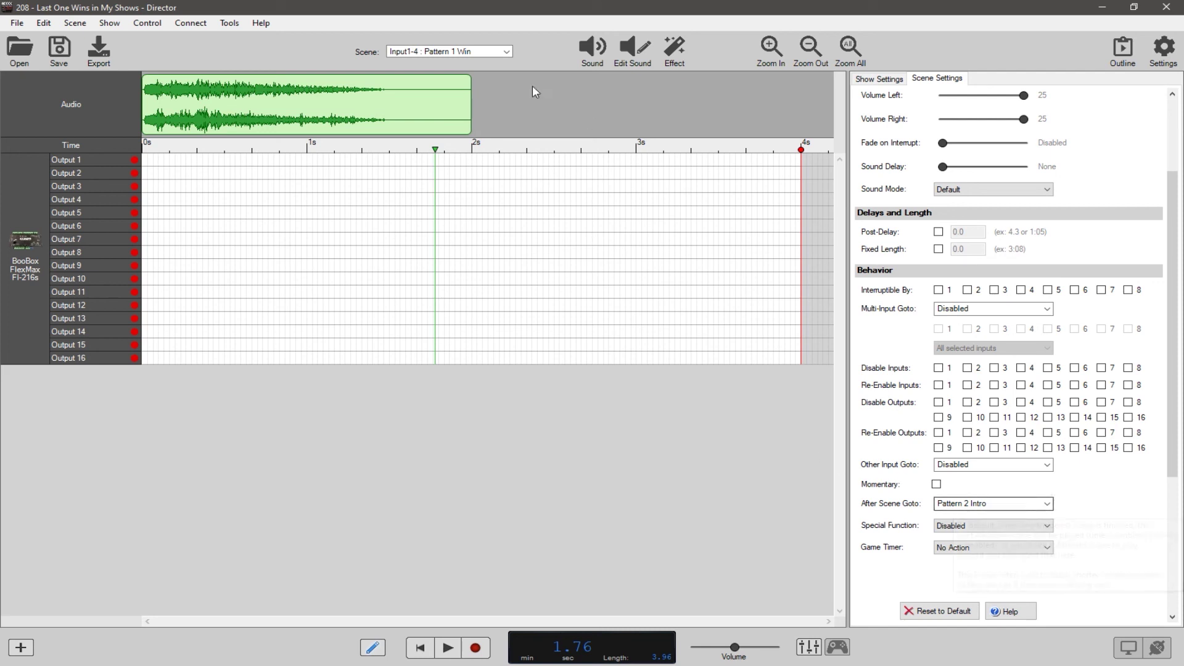
Open the Input3-4 Pattern 3 Win scene, play part of its audio and check its After Scene Goto setting.
{"action": "left_click", "coordinate": [504, 51]}
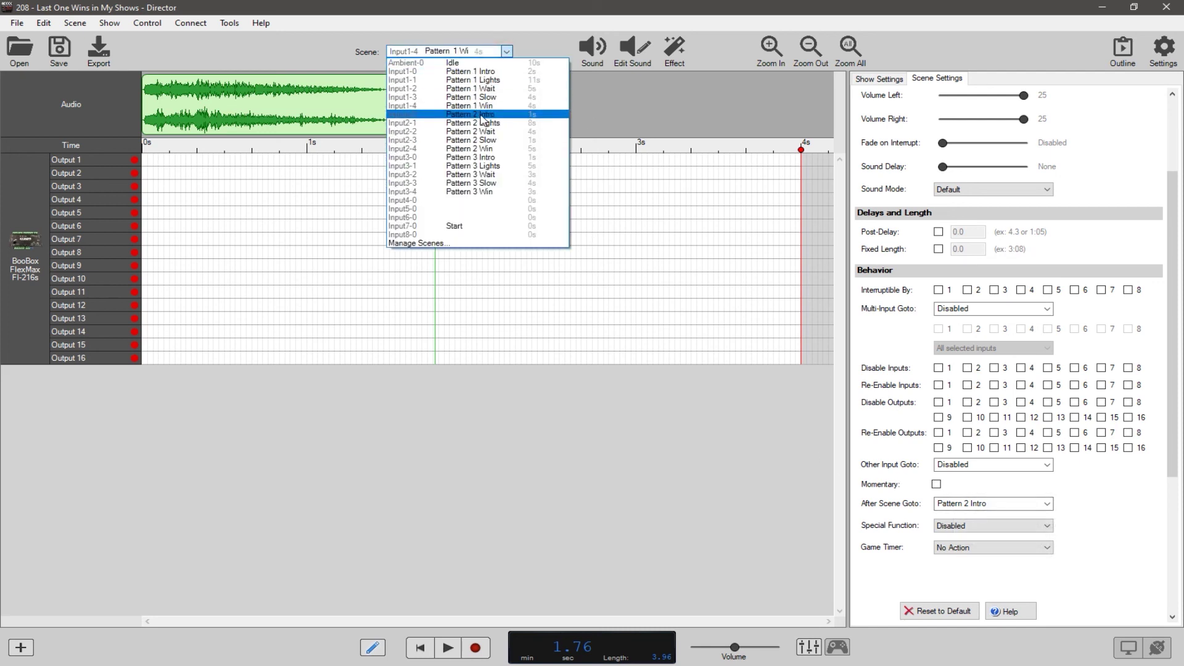
{"action": "left_click", "coordinate": [478, 193]}
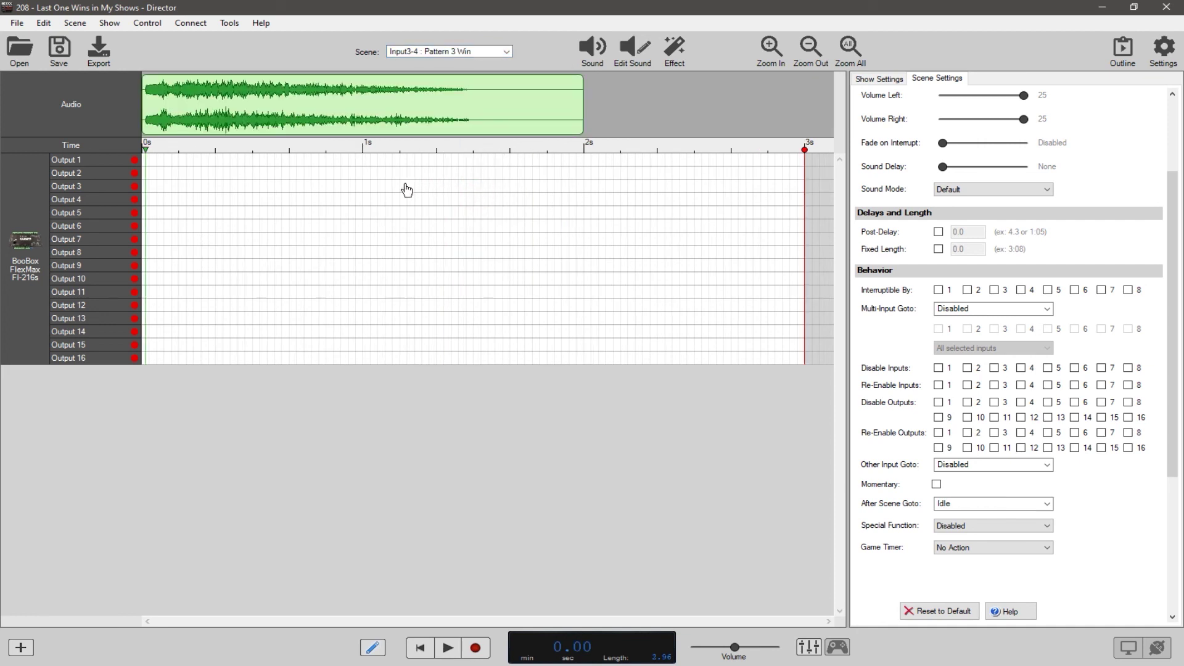
{"action": "key", "text": "space"}
{"action": "key", "text": "space"}
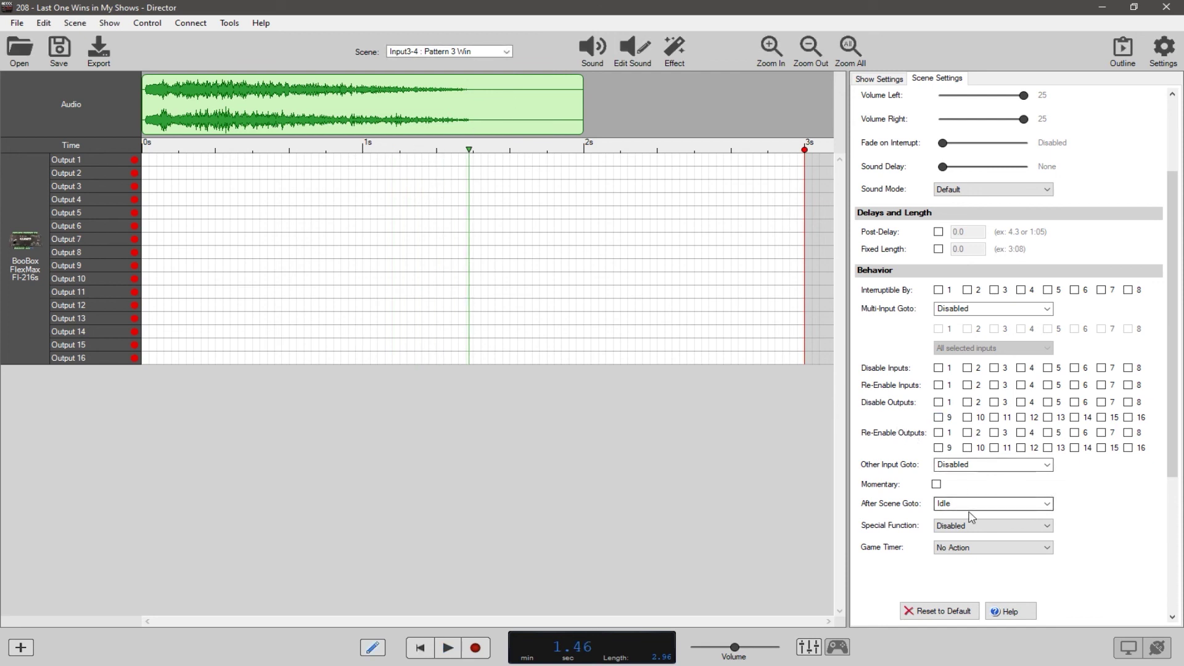
Open the Ambient-0 Idle scene, check which input interrupts it, and review the show's full list of scenes.
{"action": "left_click", "coordinate": [506, 52]}
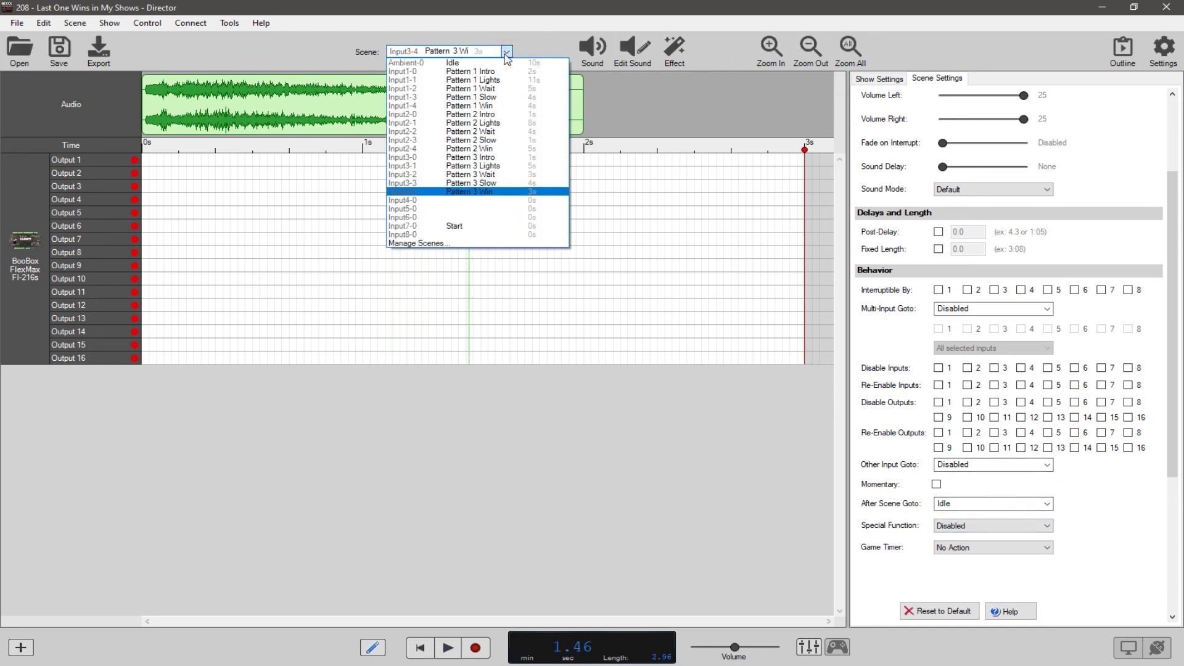
{"action": "left_click", "coordinate": [486, 62]}
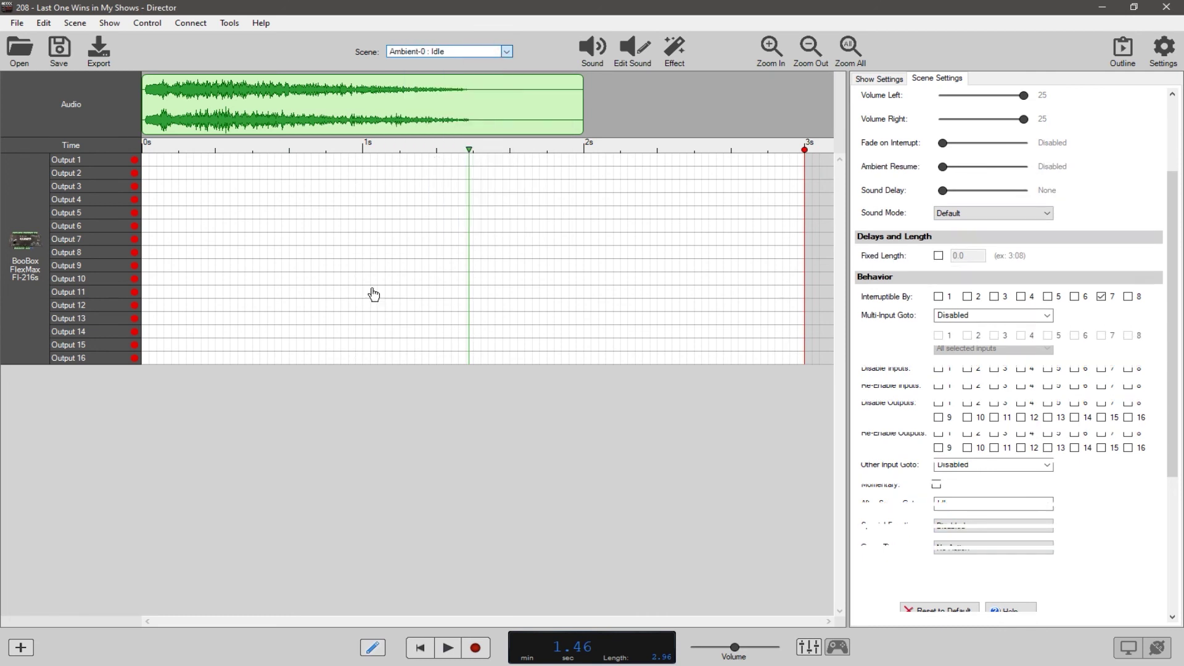
{"action": "left_click", "coordinate": [507, 52]}
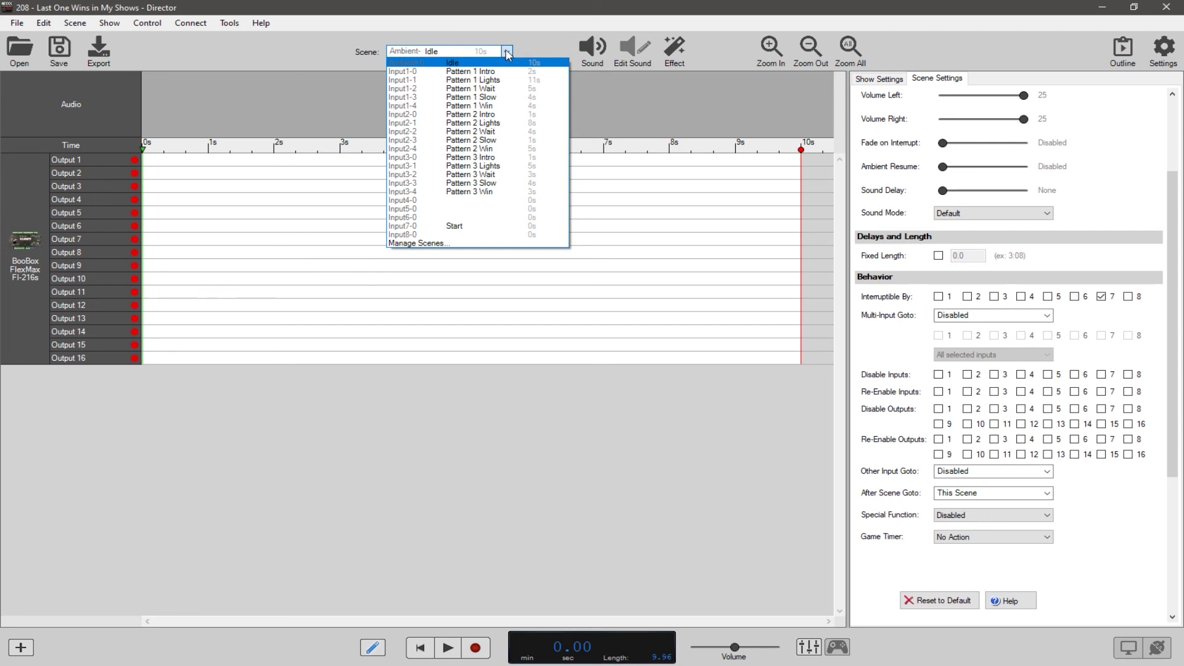
{"action": "left_click", "coordinate": [507, 53]}
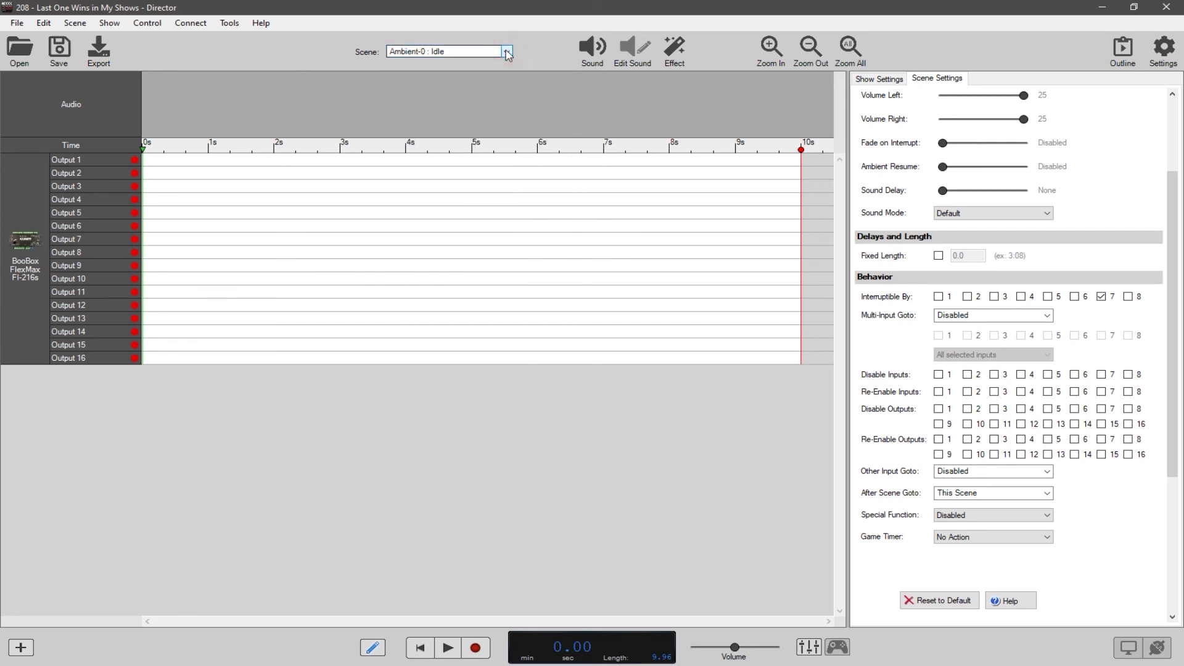
{"action": "left_click", "coordinate": [506, 51]}
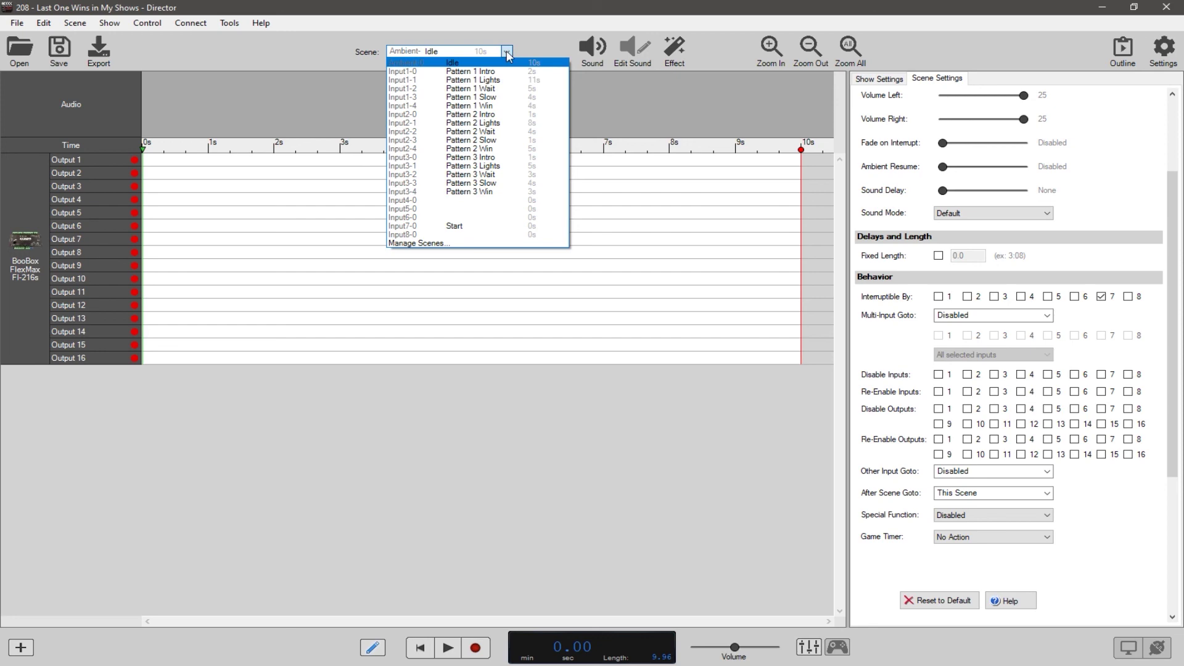
{"action": "left_click", "coordinate": [507, 53]}
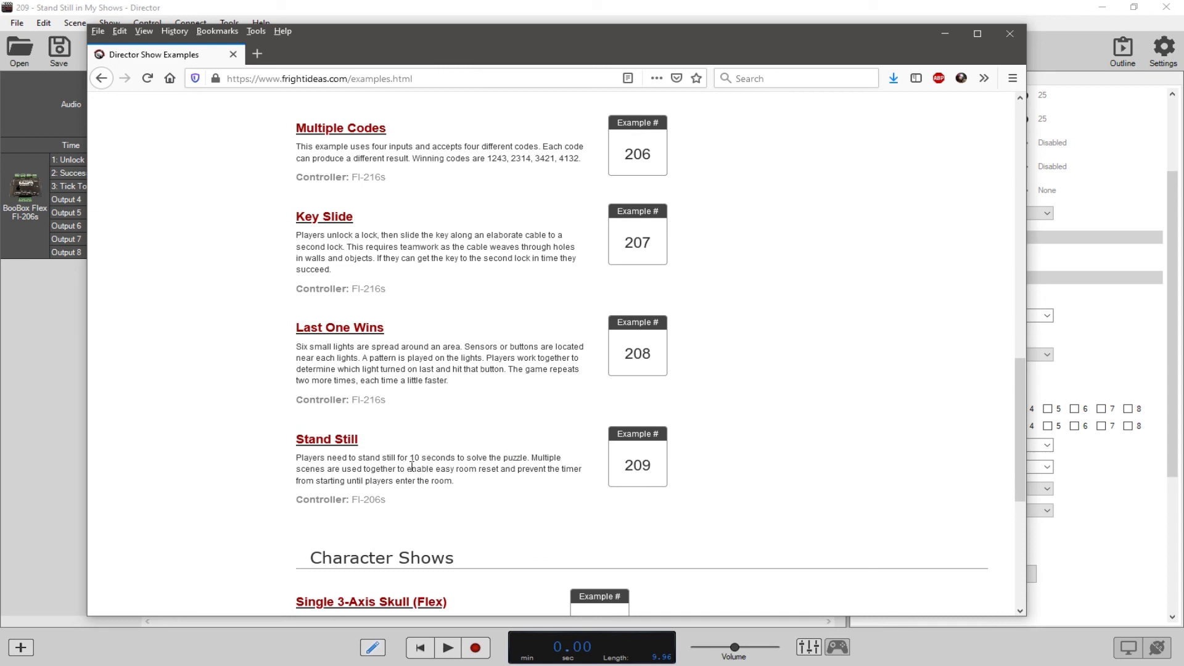
Move the browser window off the 209 - Stand Still show in Director, and review its scene list, staying on Ambient-0 Idle.
{"action": "left_click", "coordinate": [722, 45]}
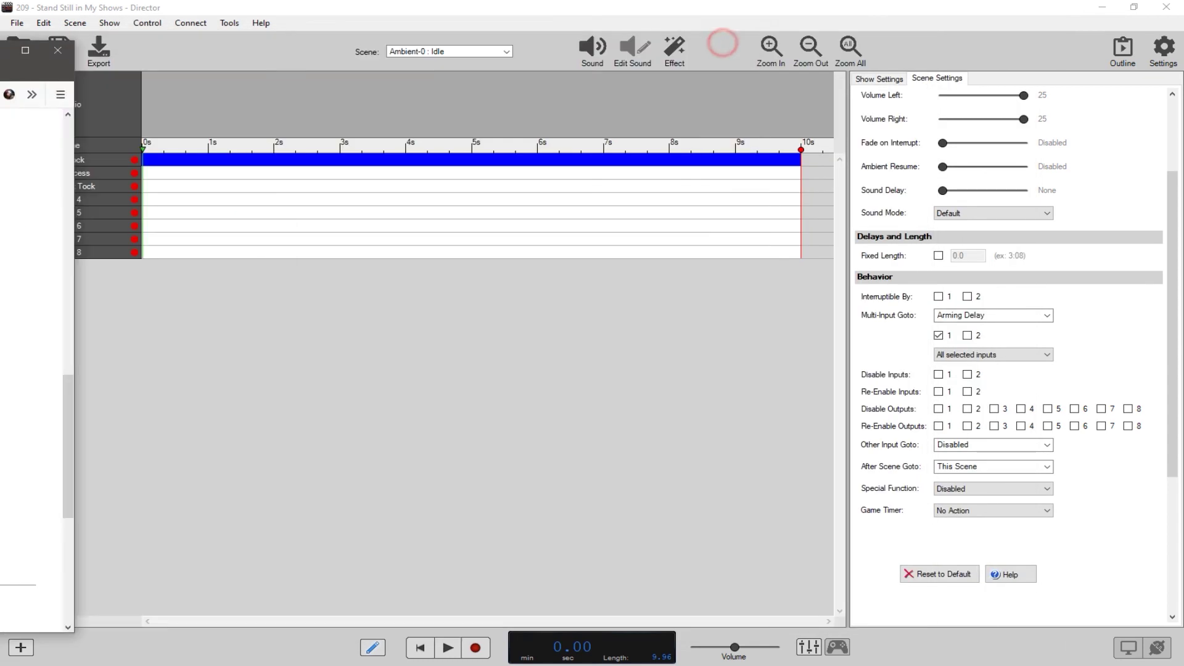
{"action": "left_click", "coordinate": [492, 52]}
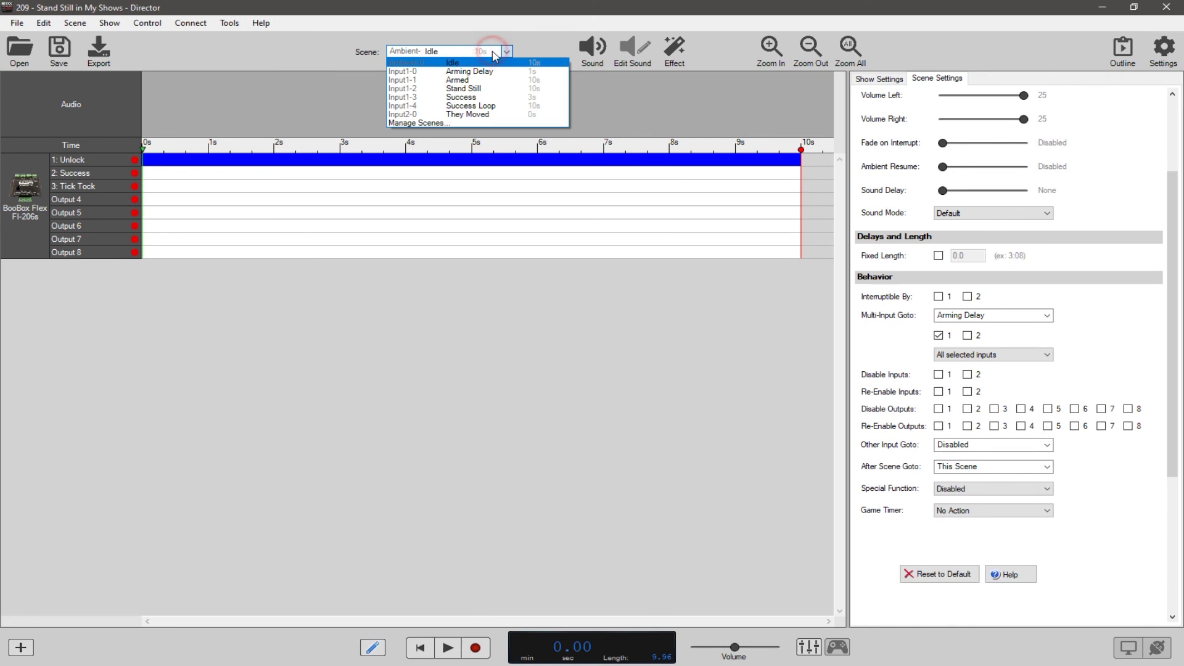
{"action": "left_click", "coordinate": [490, 63]}
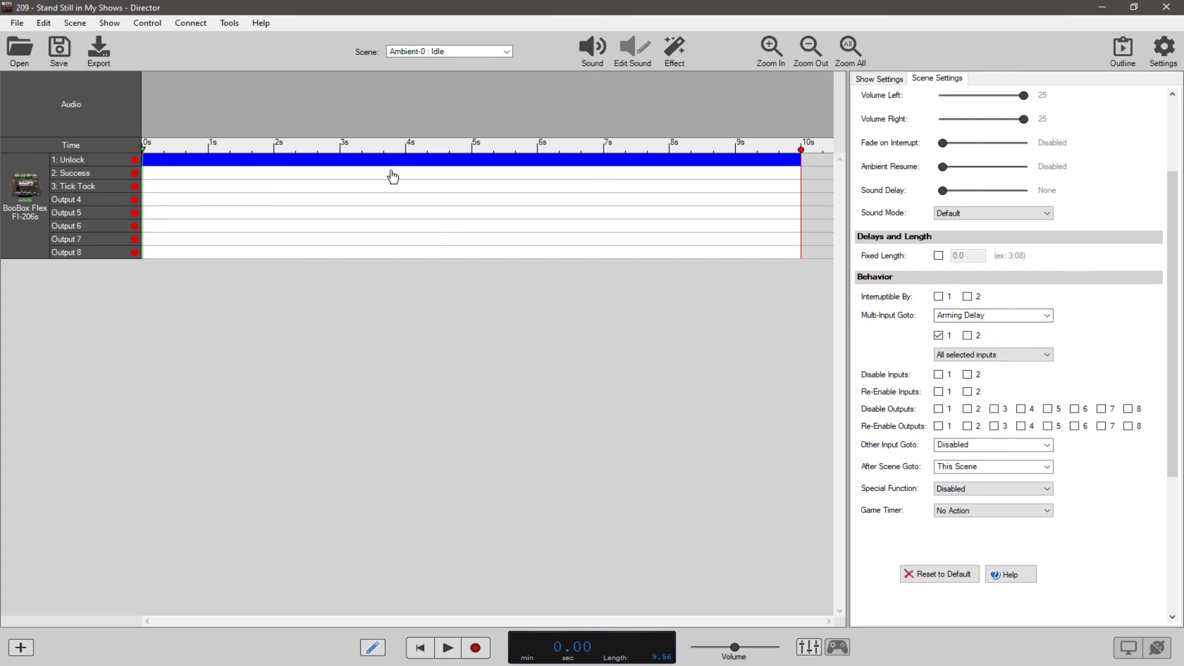
Examine the show-wide Single Shot Inputs and N.C. Outputs settings, and glance over the scene list.
{"action": "left_click", "coordinate": [888, 79]}
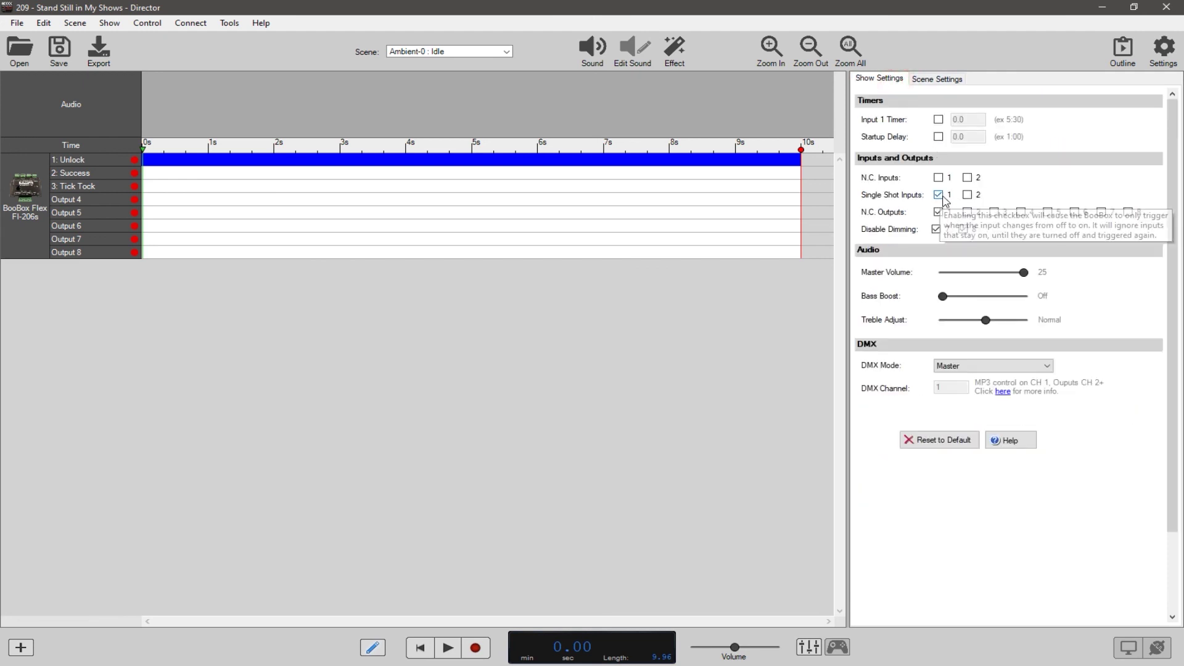
{"action": "mouse_move", "coordinate": [943, 215]}
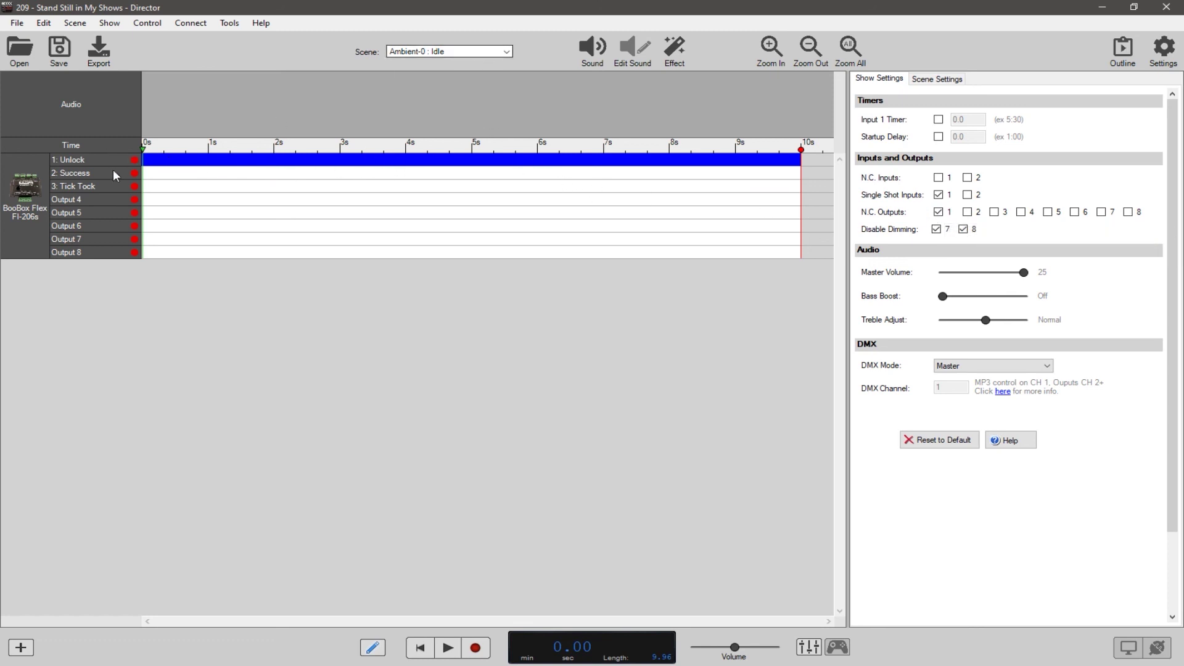
{"action": "left_click", "coordinate": [472, 51]}
{"action": "left_click", "coordinate": [472, 51]}
Examine the Idle scene's summary and Multi-Input Goto settings, comparing them with the show-wide input and output settings.
{"action": "left_click", "coordinate": [940, 79]}
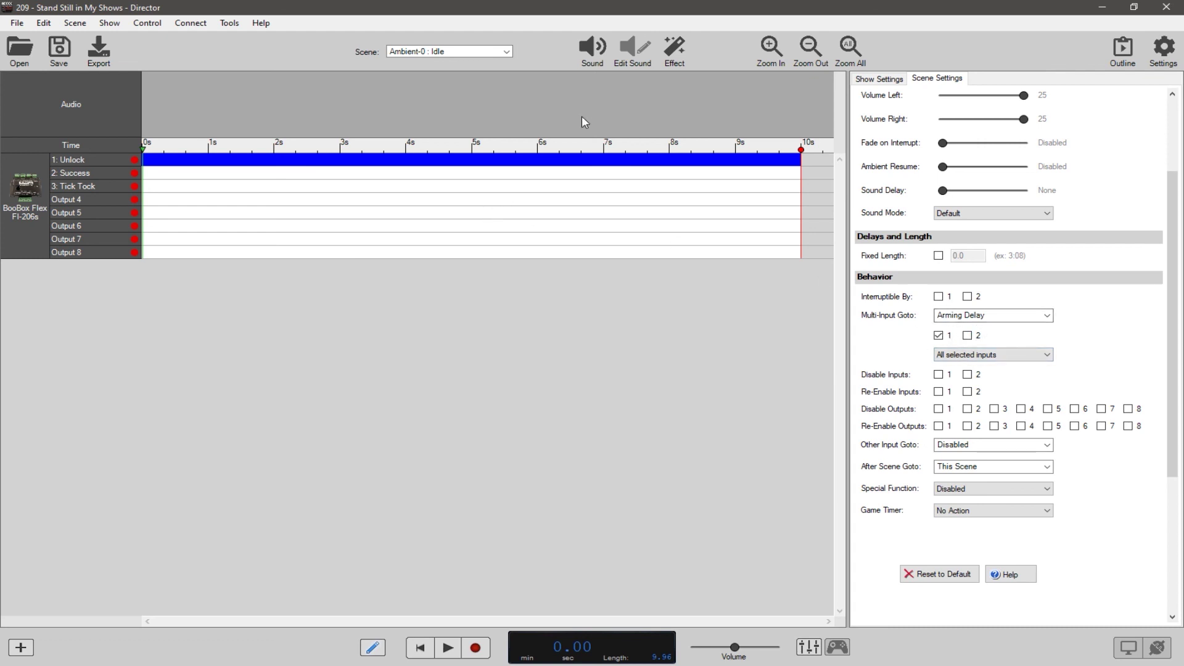
{"action": "scroll", "coordinate": [1056, 299], "scroll_direction": "up", "scroll_amount": 2}
{"action": "scroll", "coordinate": [1056, 298], "scroll_direction": "down", "scroll_amount": 3}
{"action": "scroll", "coordinate": [1057, 298], "scroll_direction": "up", "scroll_amount": 3}
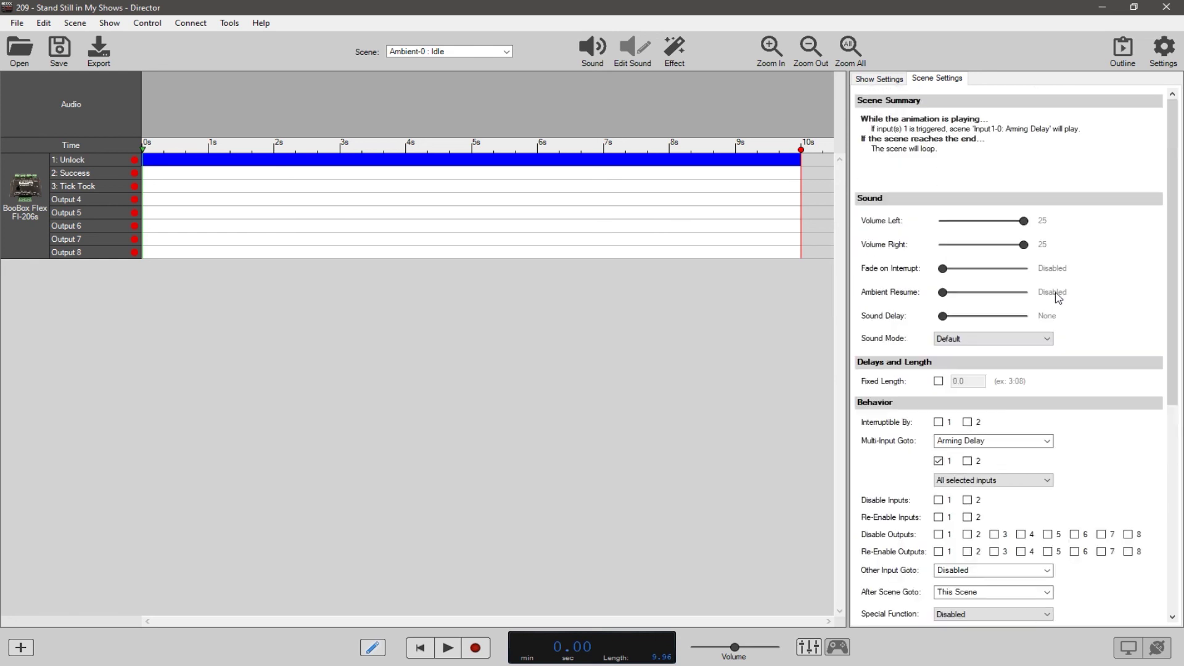
{"action": "left_click", "coordinate": [879, 79]}
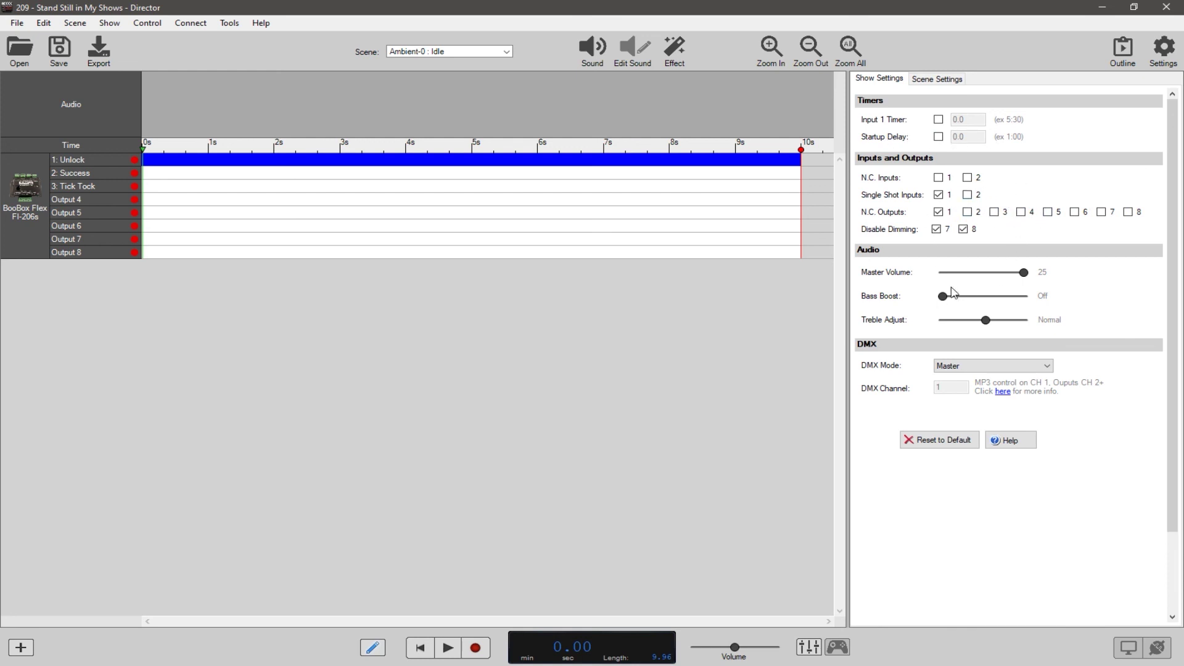
{"action": "left_click", "coordinate": [935, 82]}
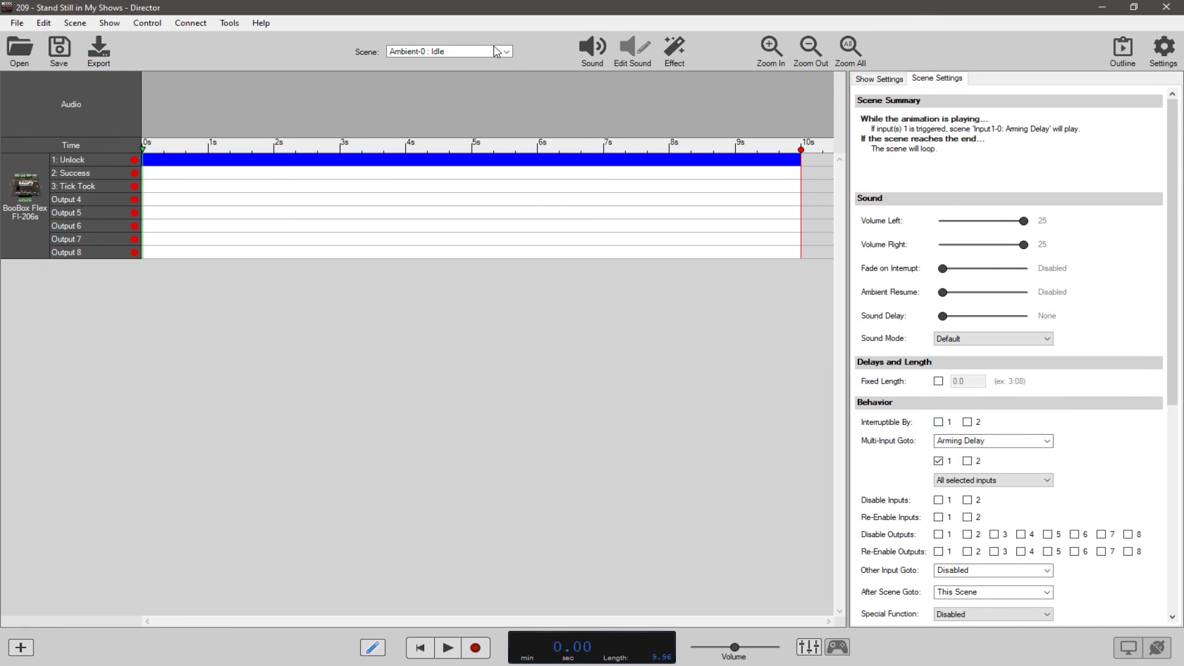
Open the Input1-0 Arming Delay scene and check its summary, behavior options and After Scene Goto setting.
{"action": "left_click", "coordinate": [501, 52]}
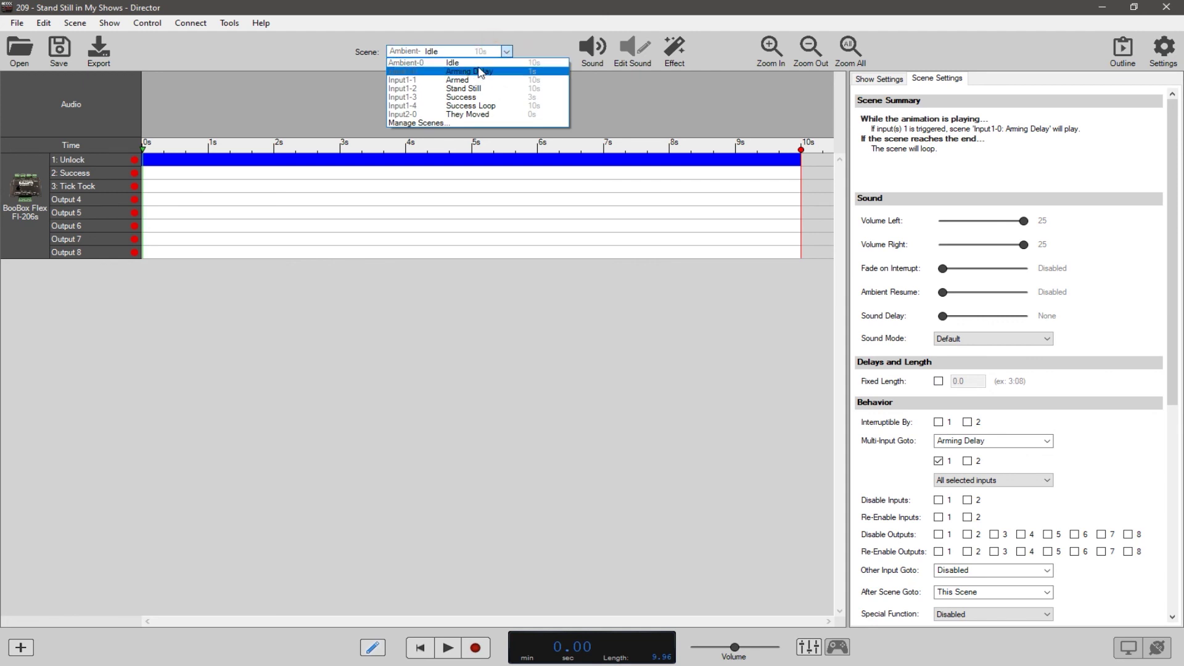
{"action": "left_click", "coordinate": [480, 71]}
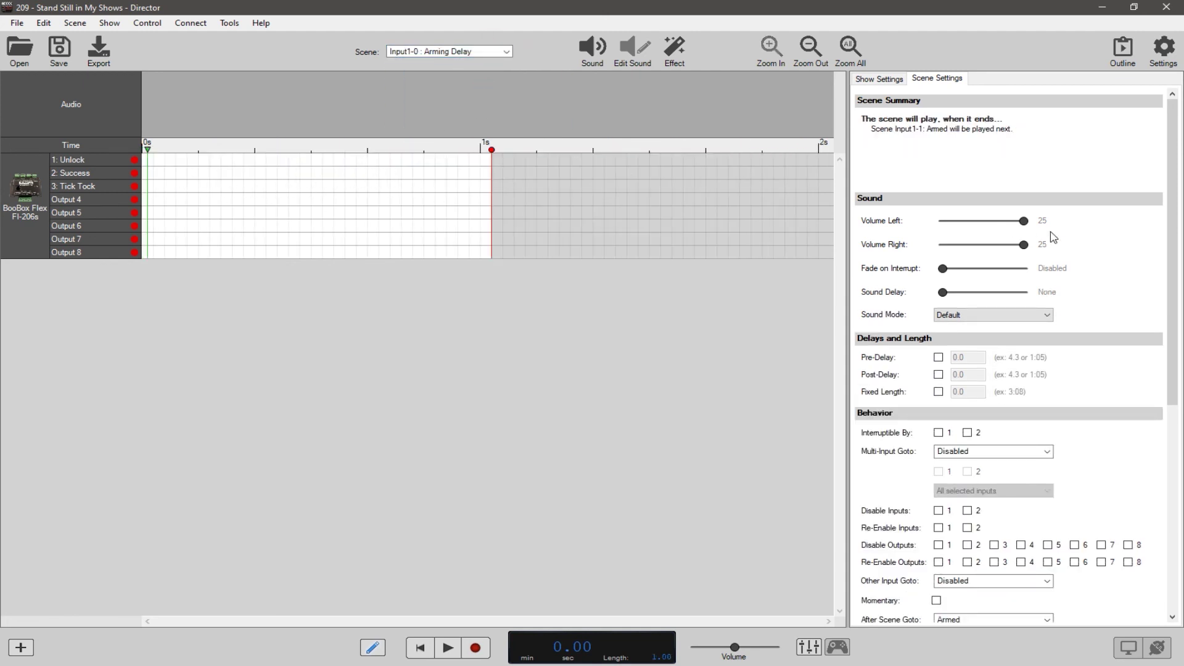
{"action": "scroll", "coordinate": [1166, 234], "scroll_direction": "down", "scroll_amount": 5}
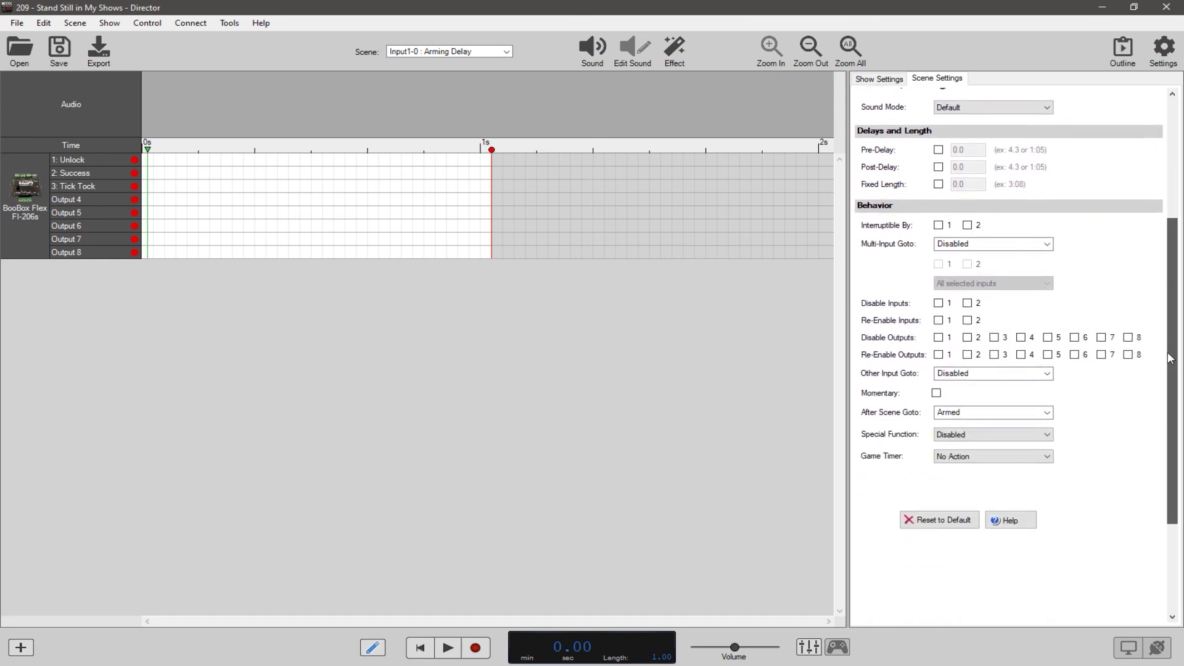
{"action": "left_click_drag", "start_coordinate": [1170, 333], "coordinate": [1170, 301]}
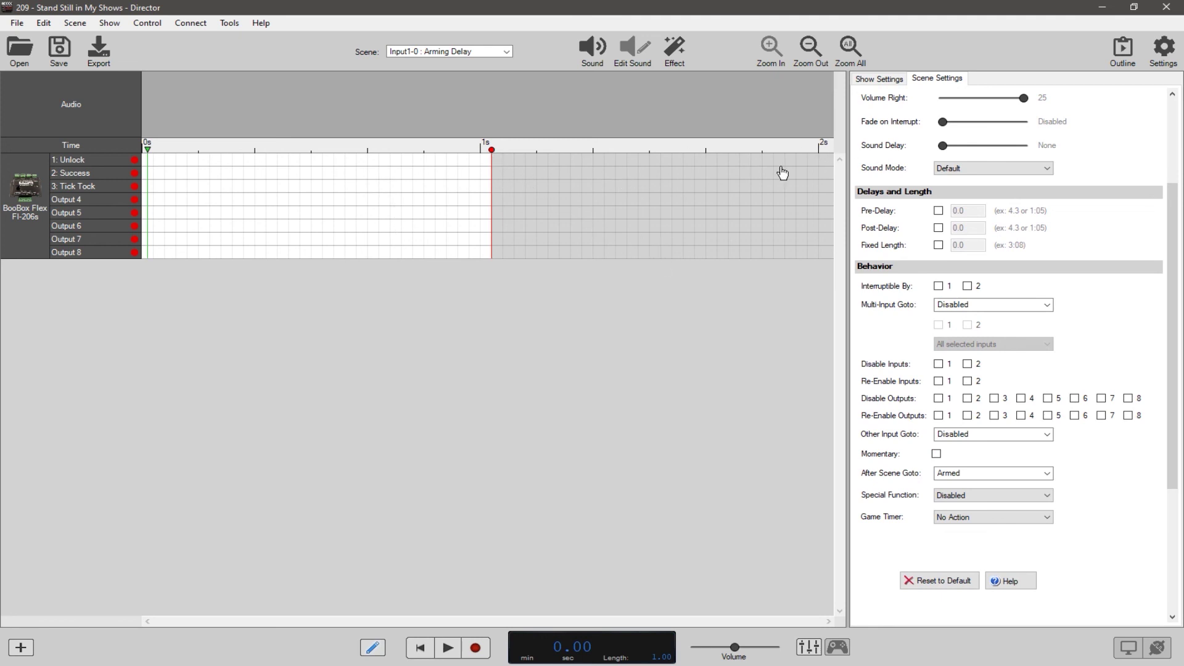
{"action": "mouse_move", "coordinate": [966, 481]}
Open the Input1-1 Armed scene and examine its Multi-Input Goto target and selected input.
{"action": "left_click", "coordinate": [505, 52]}
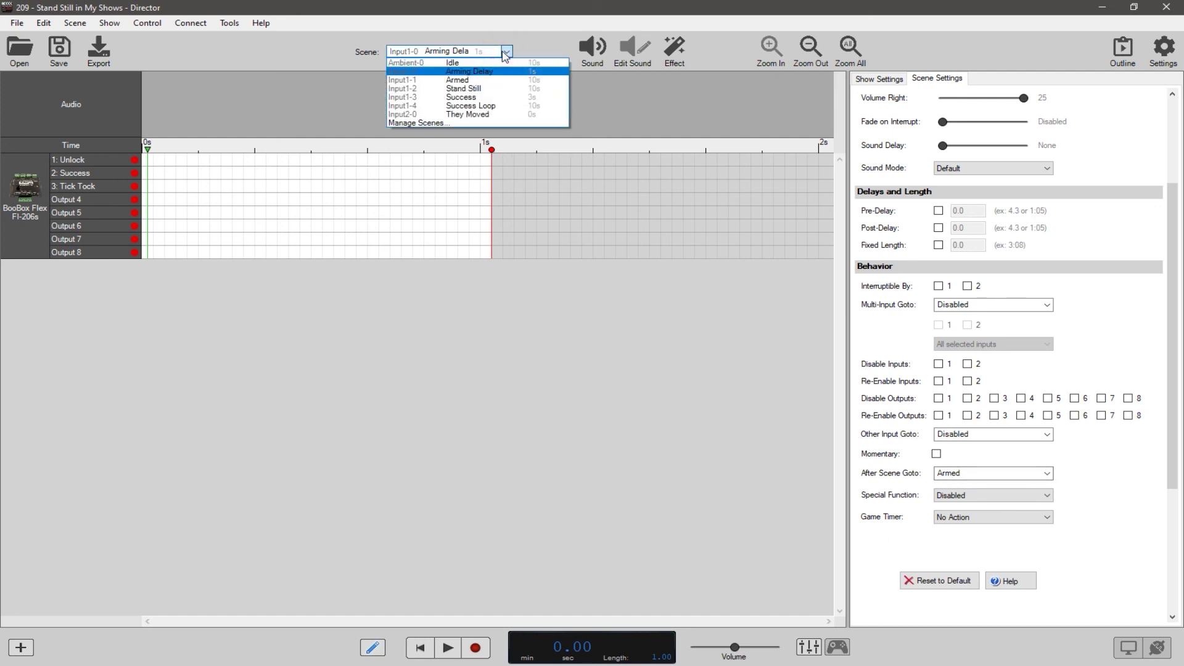
{"action": "left_click", "coordinate": [466, 82]}
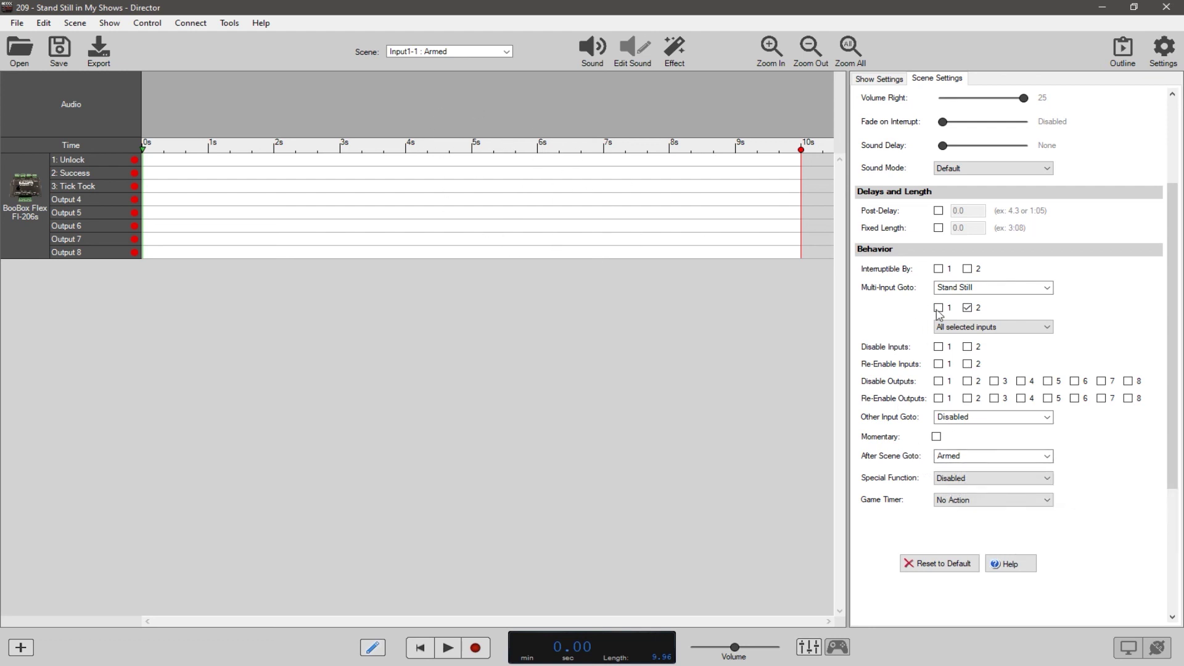
{"action": "left_click", "coordinate": [968, 308]}
Open the Input1-2 Stand Still scene and examine its Tick Tock output, Interruptible By and Multi-Input Goto settings.
{"action": "left_click", "coordinate": [493, 53]}
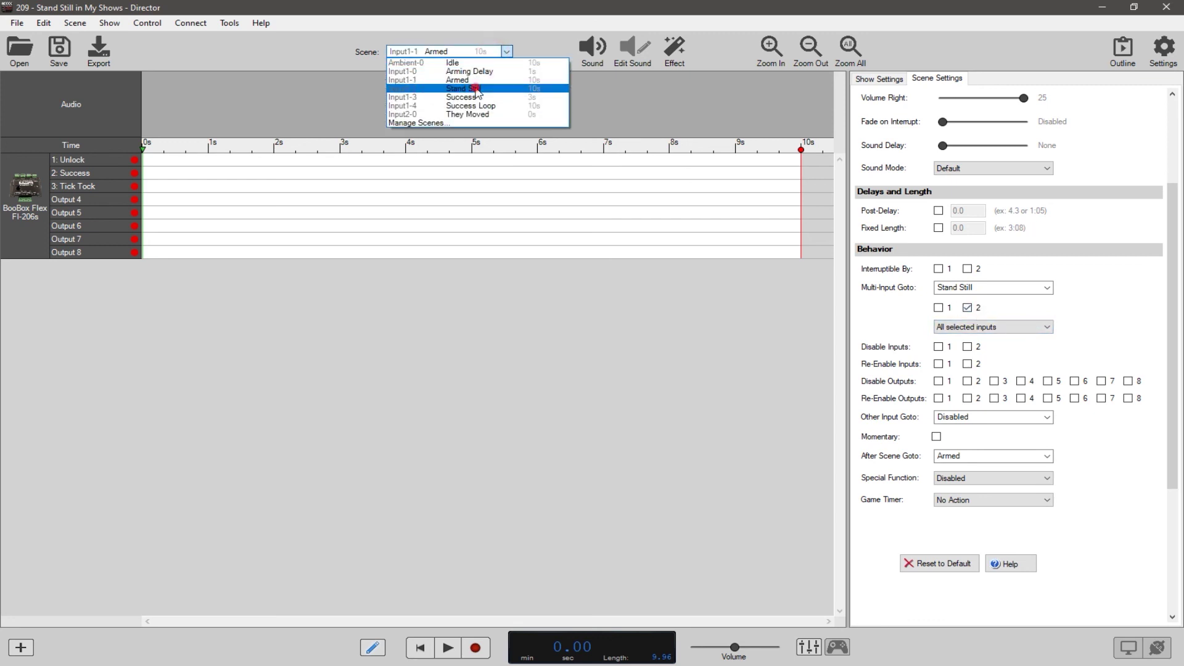
{"action": "left_click", "coordinate": [487, 80]}
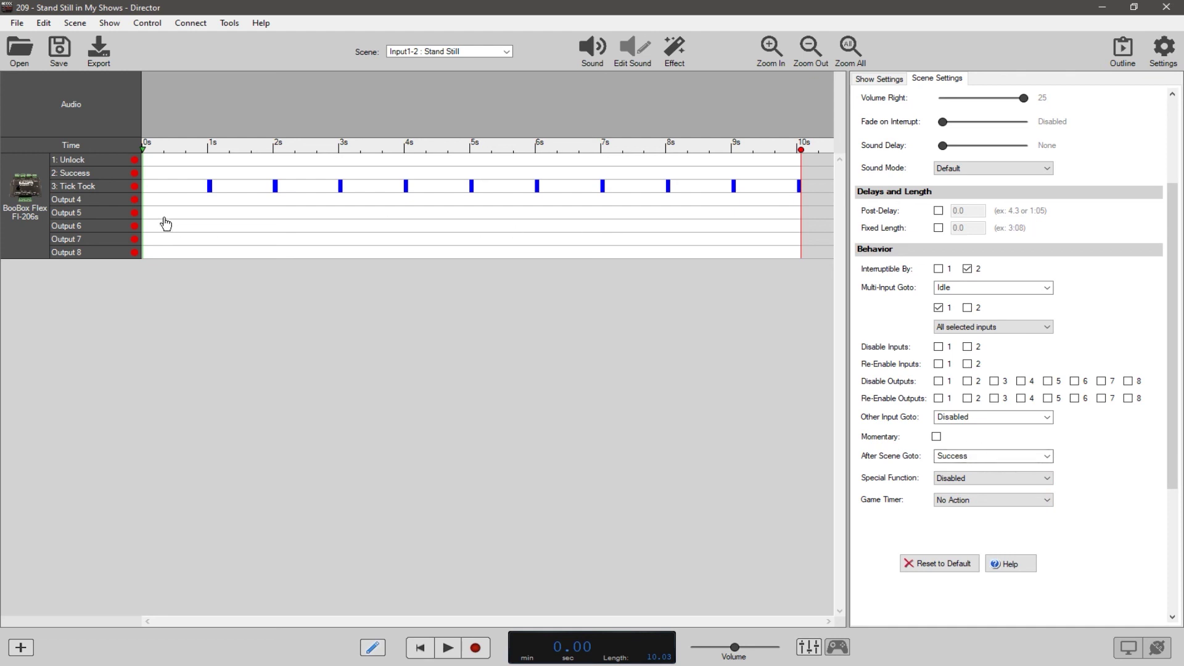
{"action": "left_click", "coordinate": [968, 270]}
{"action": "left_click", "coordinate": [936, 306]}
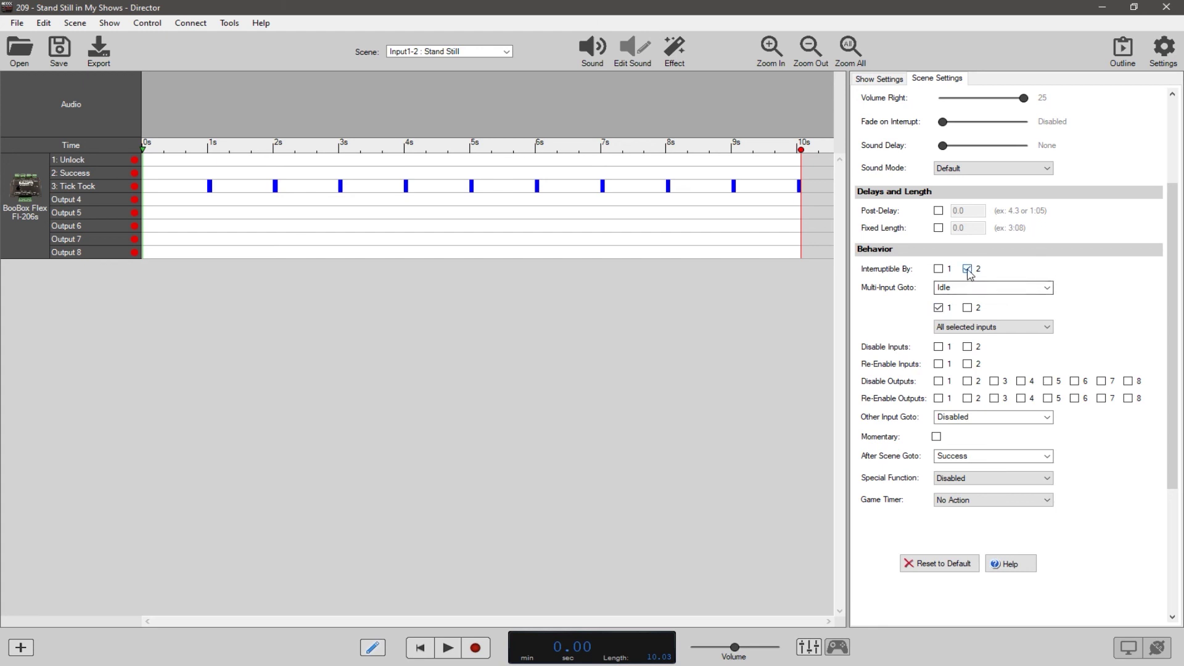
Check After Scene Goto in the Input2-0 They Moved scene, and return to the Input1-2 Stand Still scene.
{"action": "left_click", "coordinate": [479, 52]}
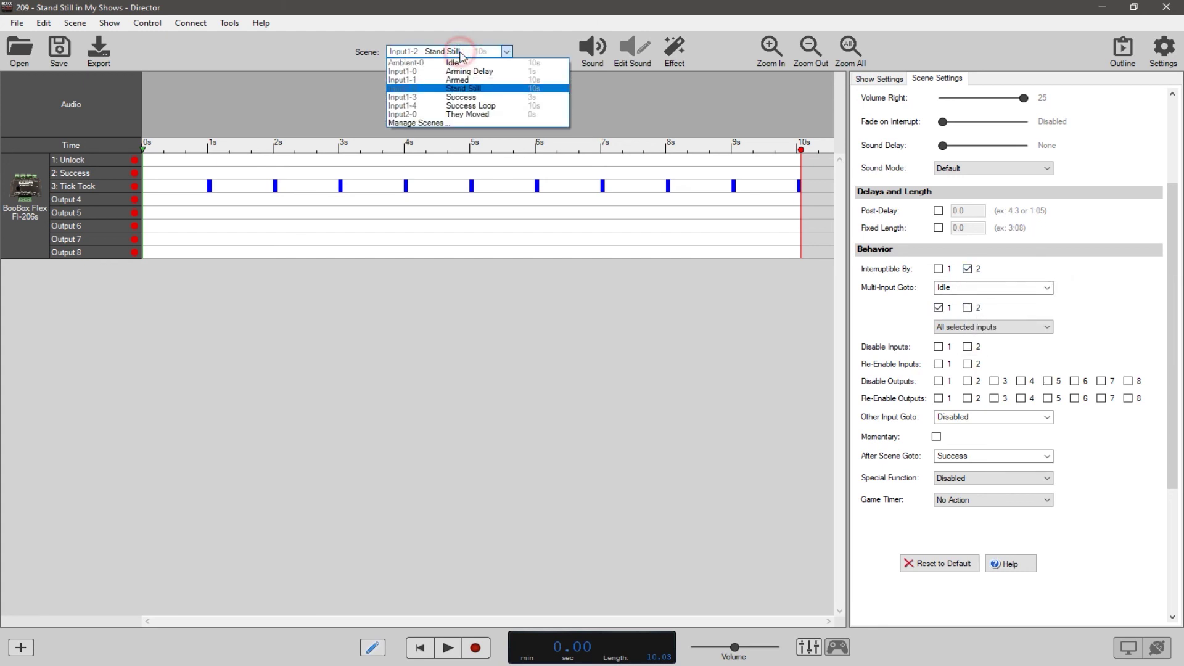
{"action": "left_click", "coordinate": [472, 114]}
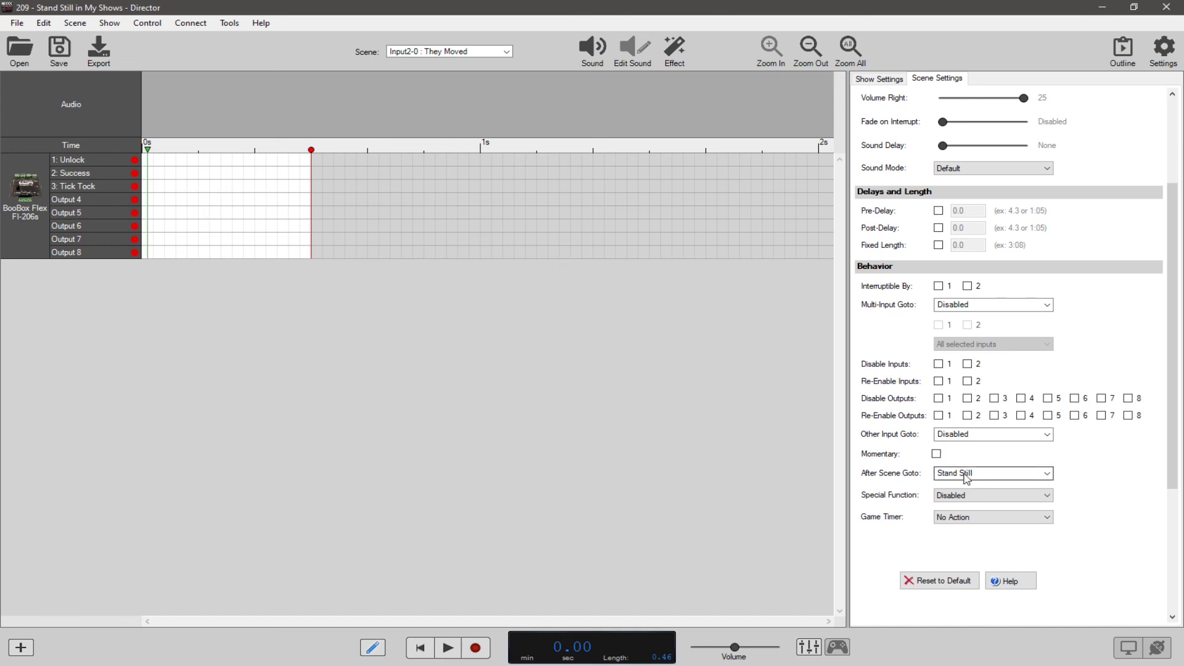
{"action": "left_click", "coordinate": [499, 52]}
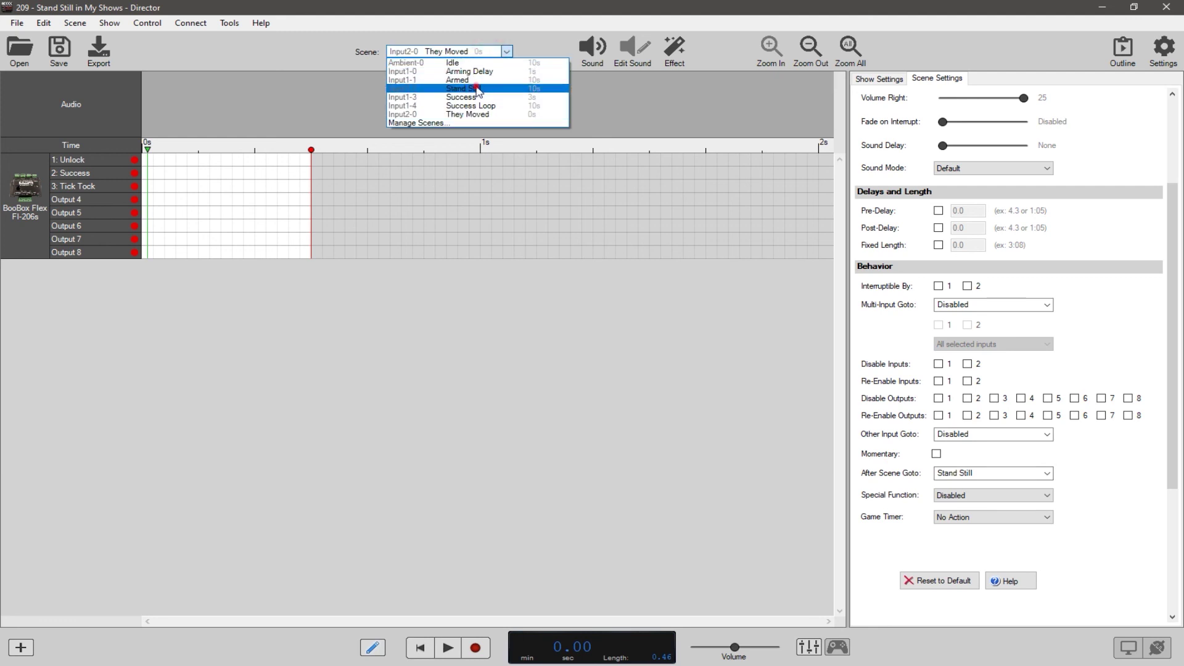
{"action": "left_click", "coordinate": [475, 86]}
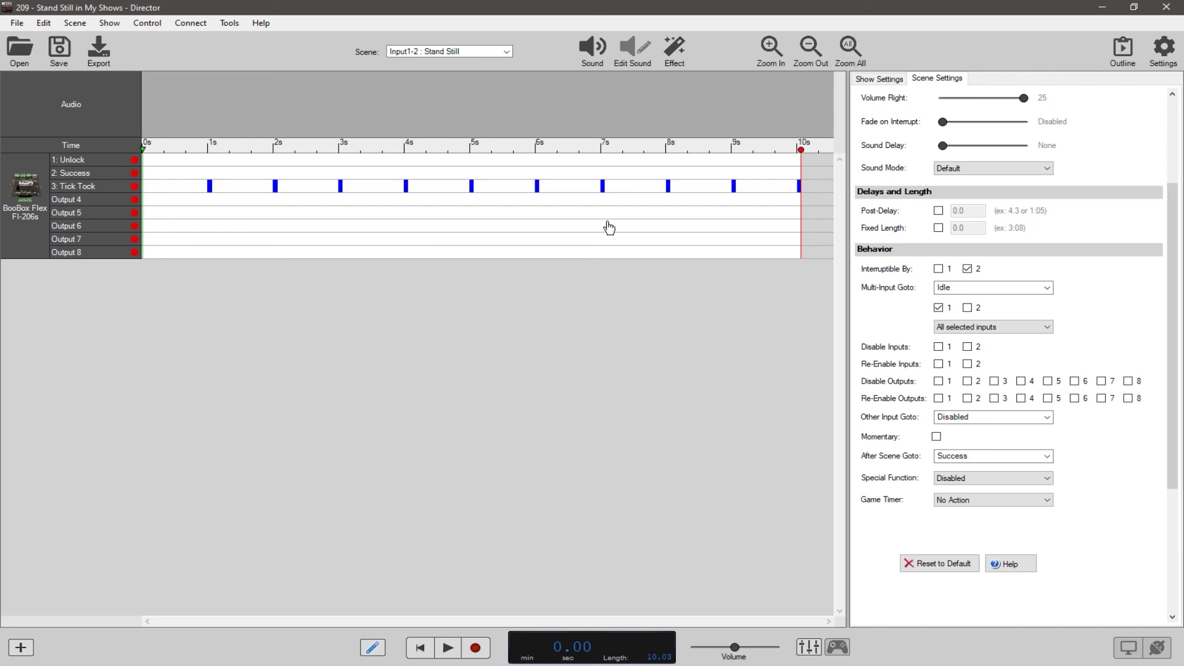
Open the Input1-3 Success scene and play part of it to preview its sound with the Unlock and Success outputs.
{"action": "left_click", "coordinate": [453, 55]}
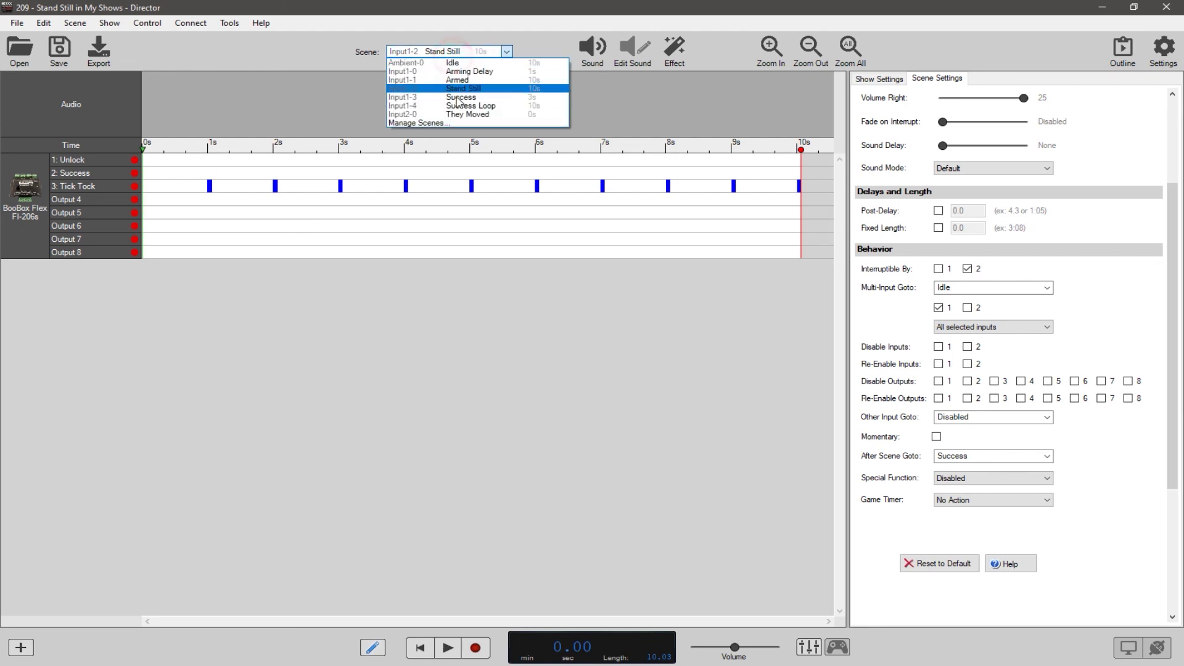
{"action": "left_click", "coordinate": [459, 95]}
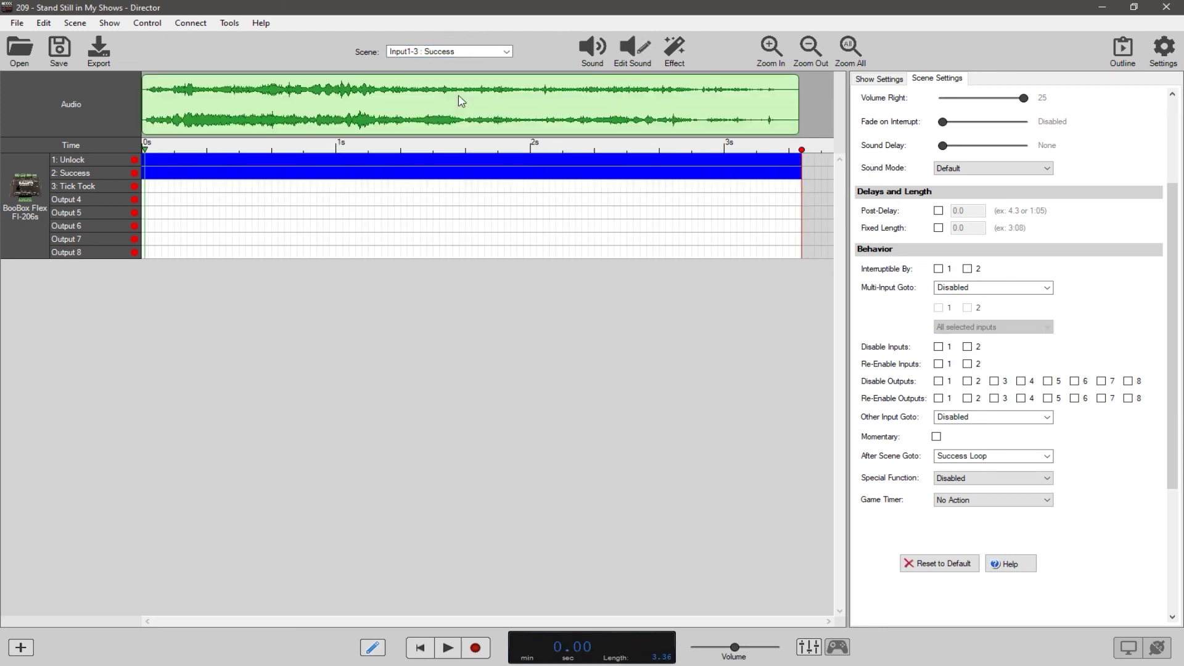
{"action": "key", "text": "space"}
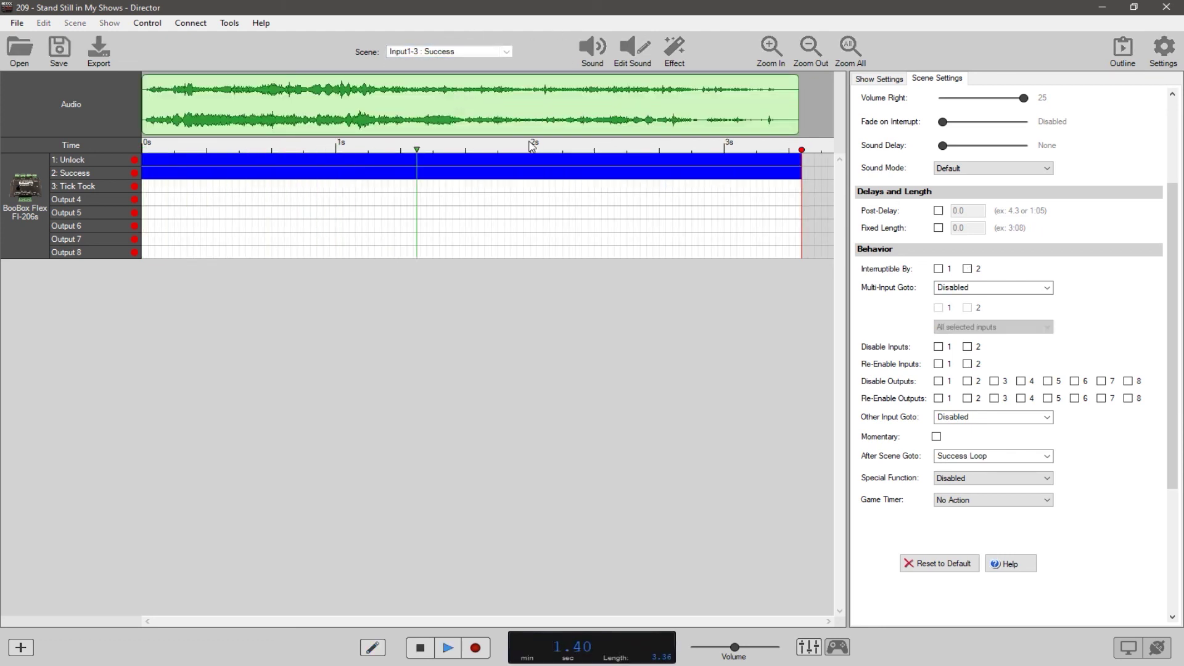
{"action": "key", "text": "space"}
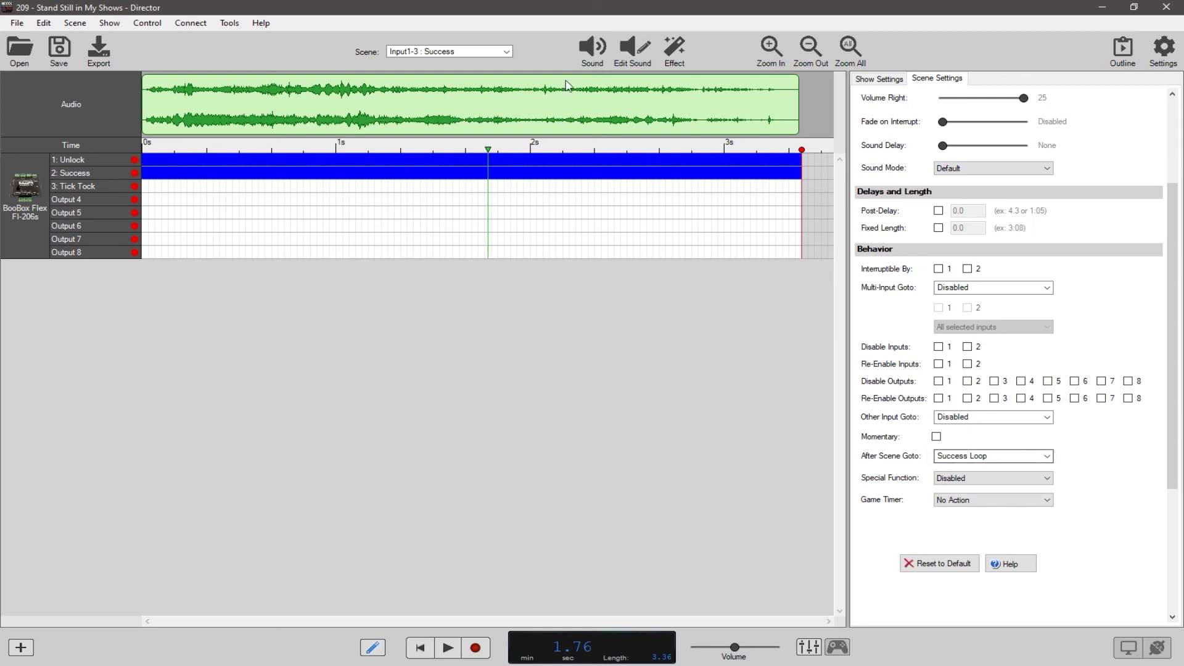
Check the Multi-Input Goto target and selected input in the Input1-4 Success Loop scene, and return to the Input1-0 Arming Delay scene.
{"action": "left_click", "coordinate": [469, 51]}
{"action": "left_click", "coordinate": [467, 106]}
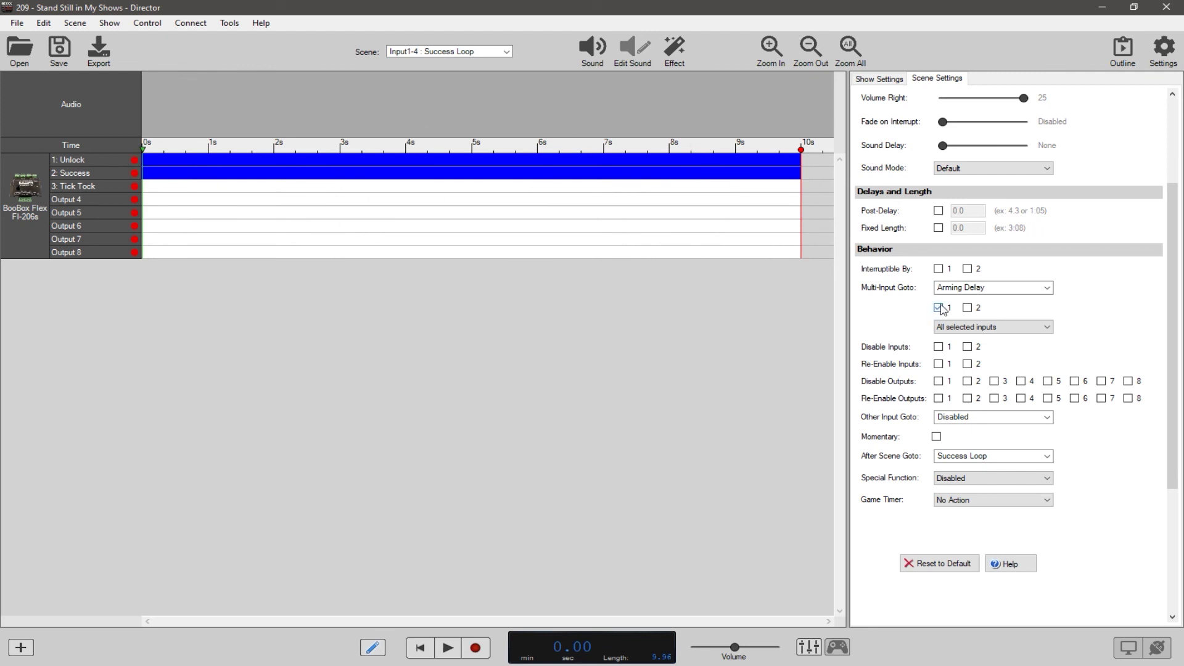
{"action": "left_click", "coordinate": [506, 51]}
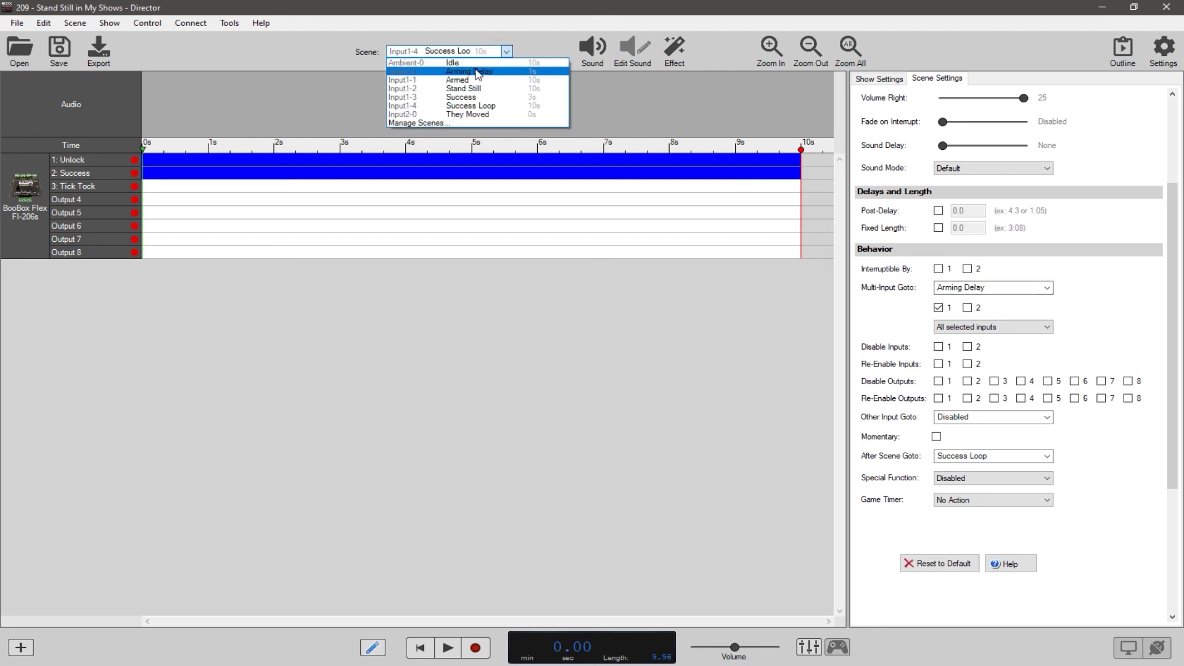
{"action": "left_click", "coordinate": [476, 72]}
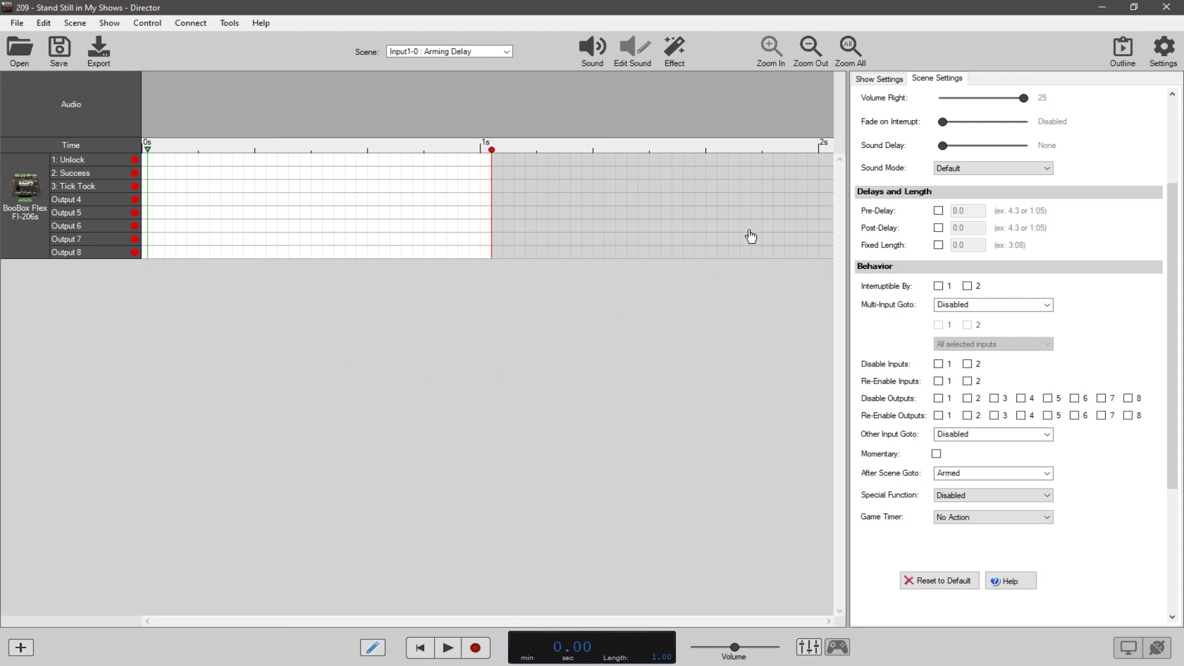
{"action": "left_click", "coordinate": [345, 286]}
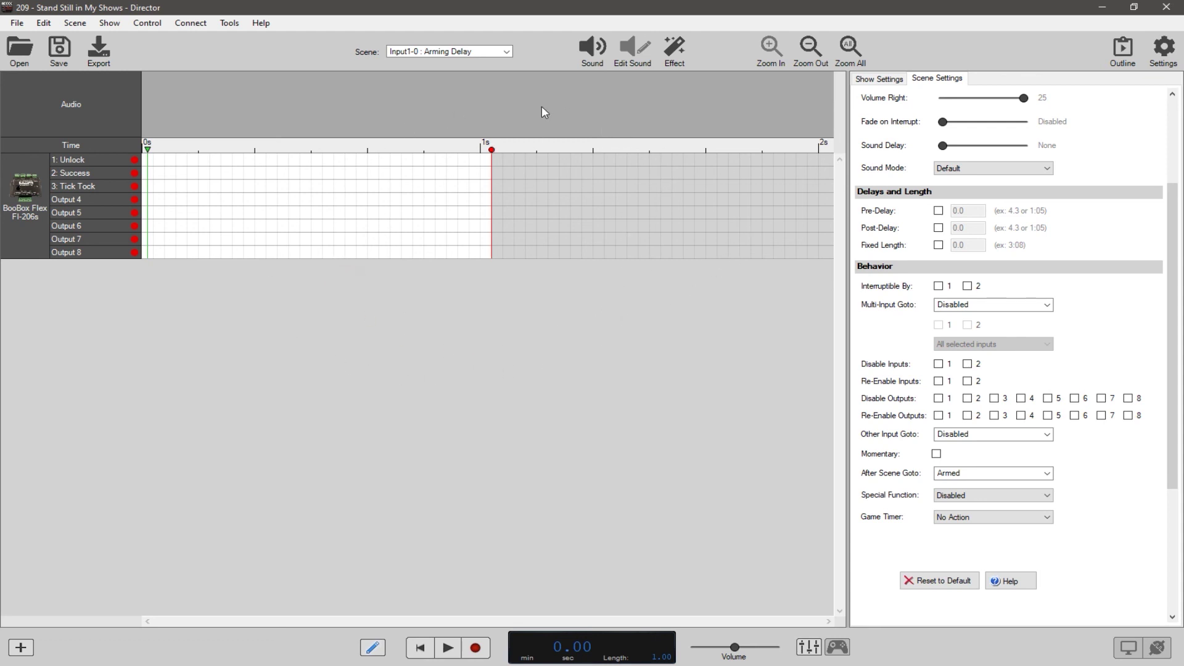